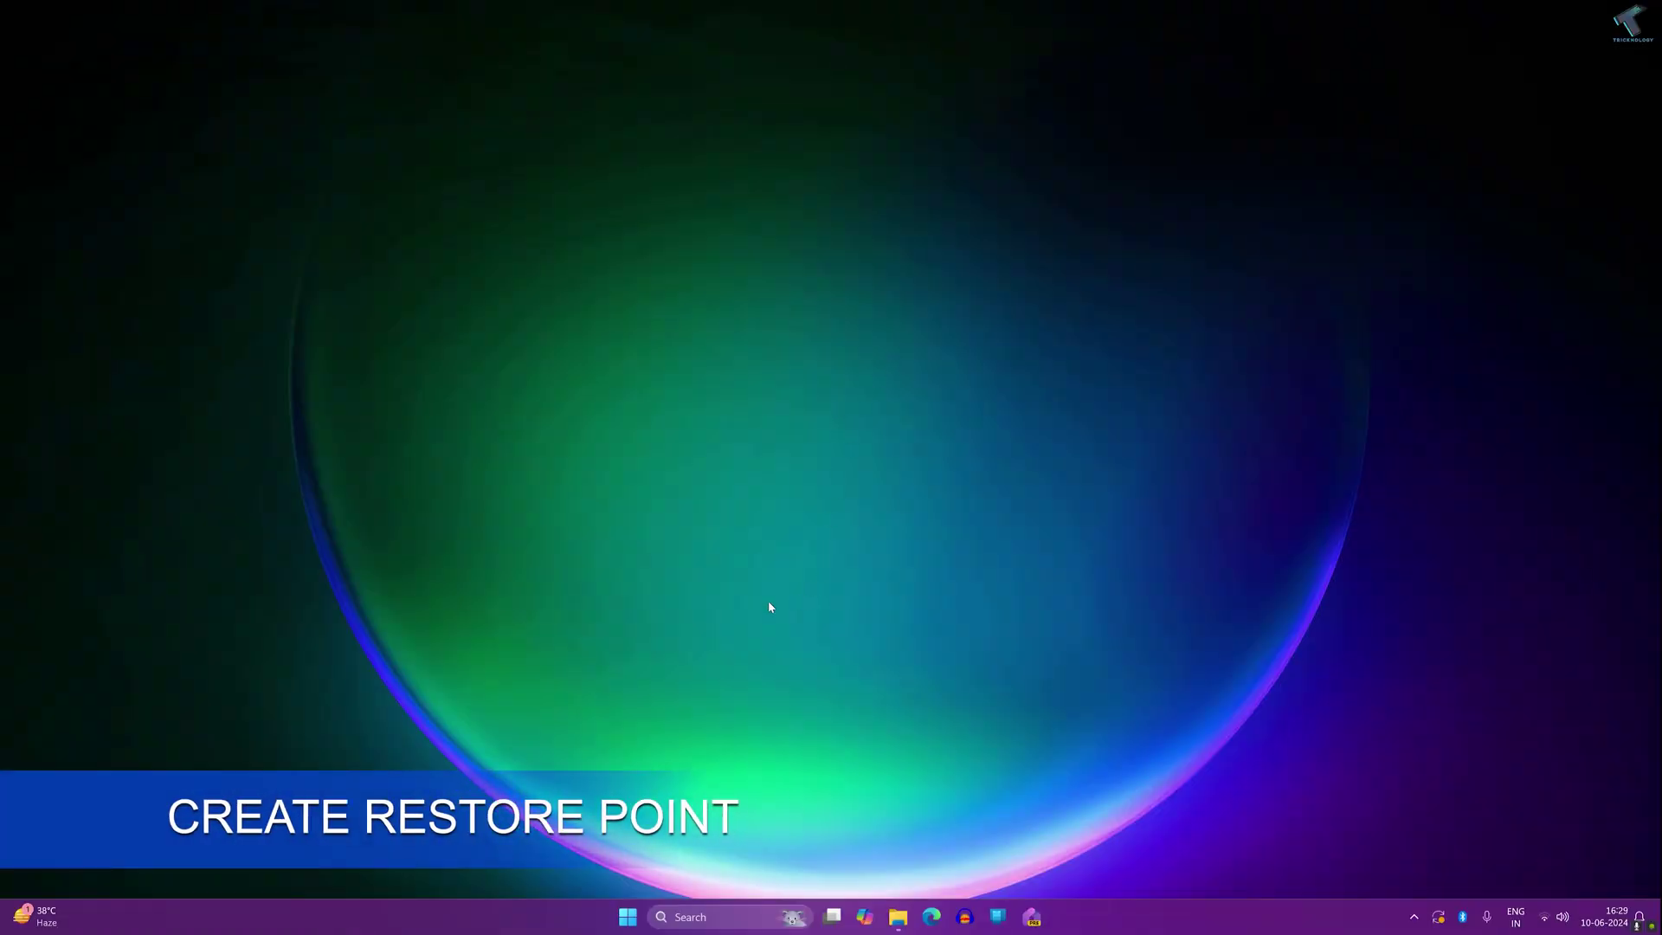
# Search Windows for "restore point" and open the Create a restore point settings.
pyautogui.click(629, 919)
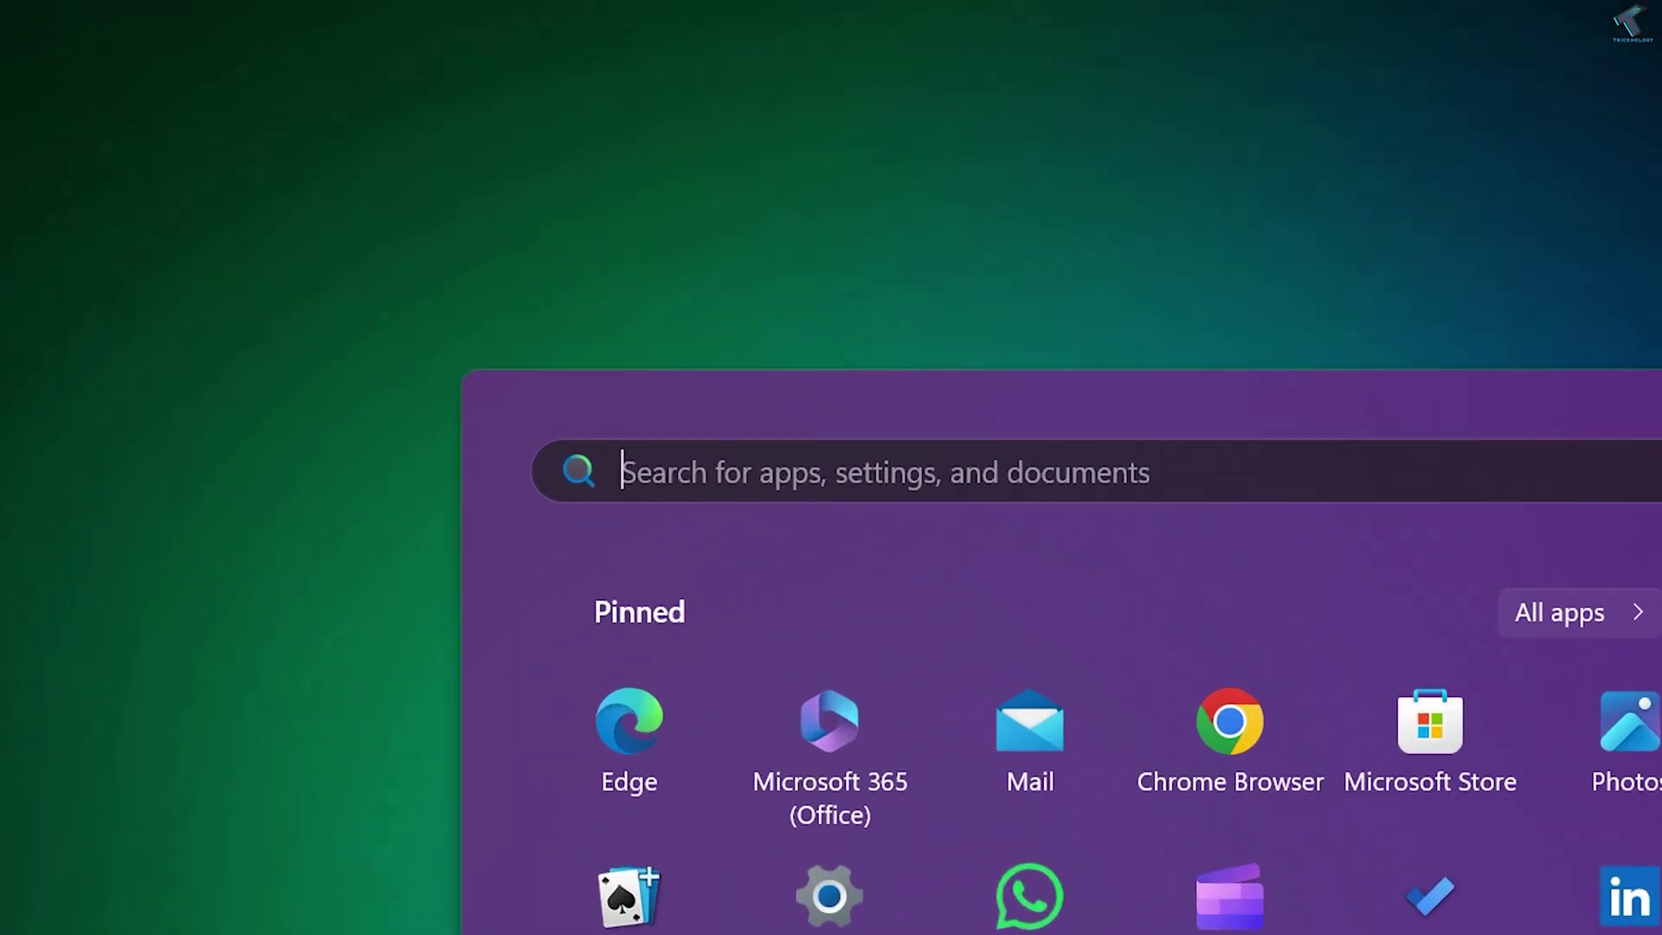
pyautogui.write('res')
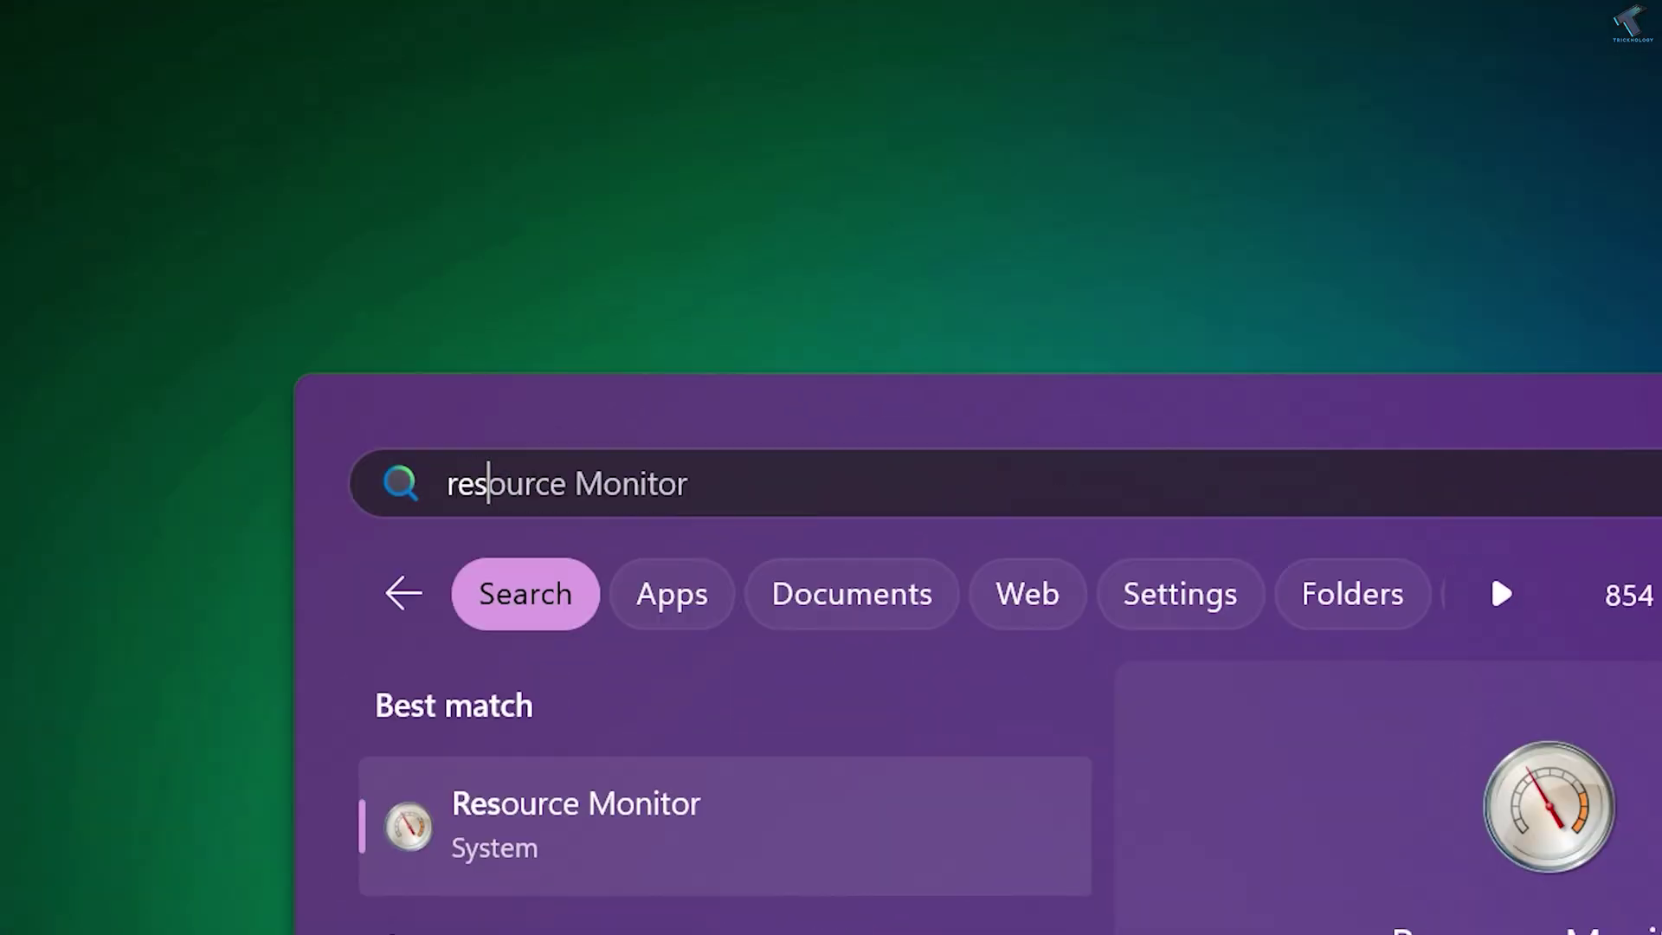
pyautogui.write('tore')
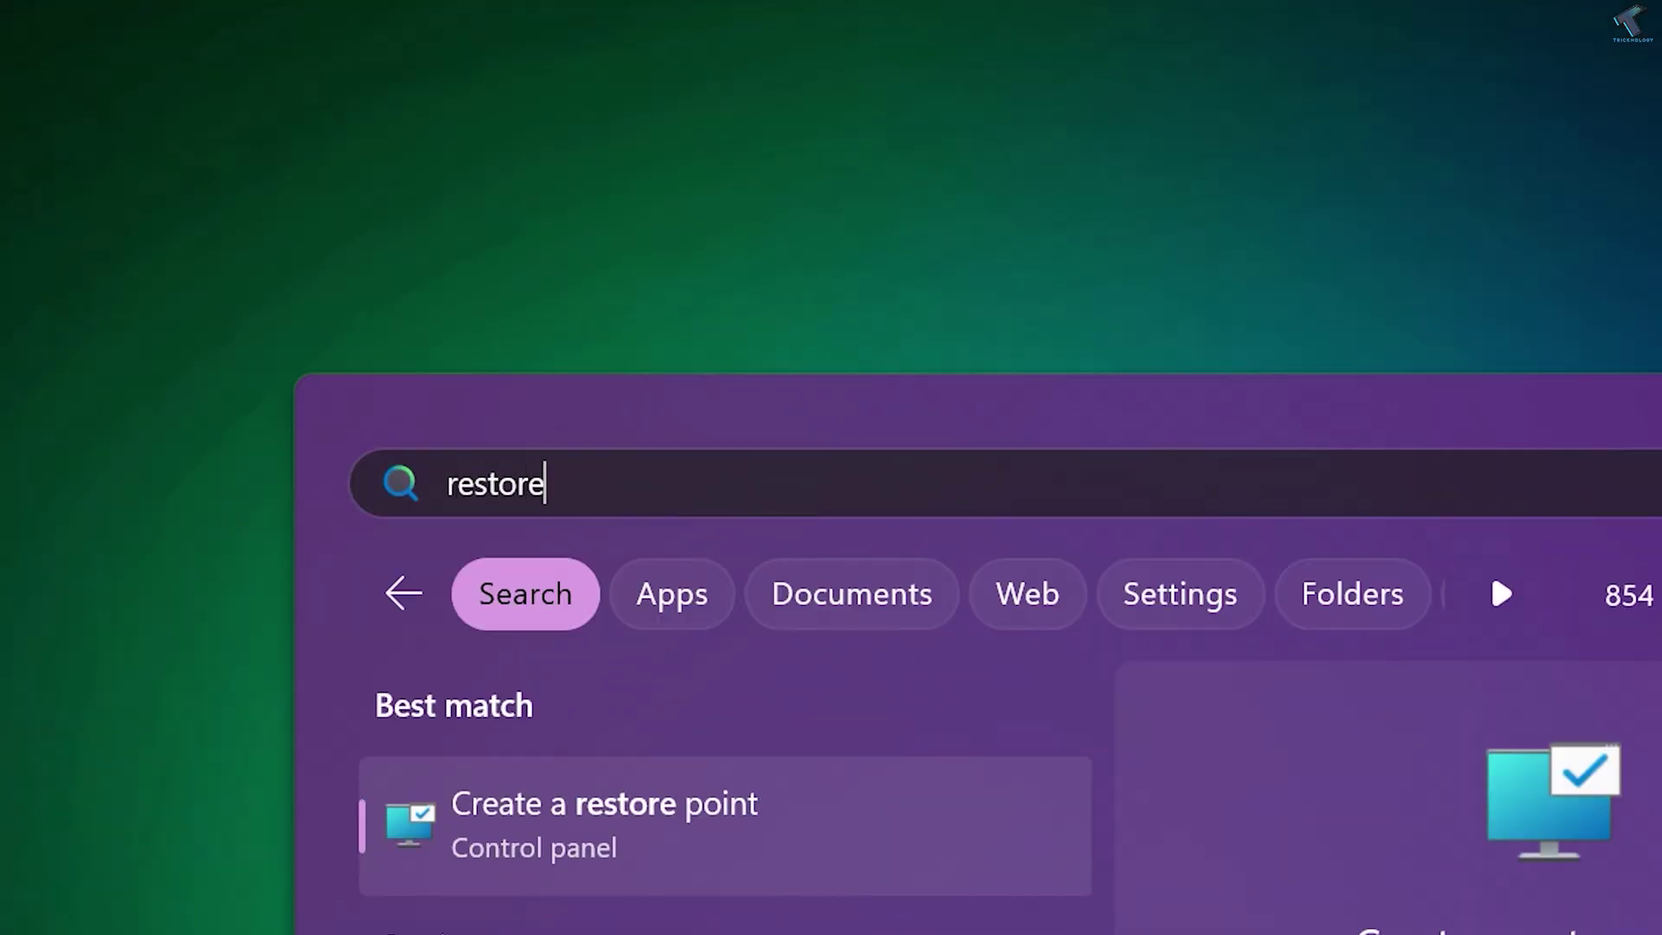
pyautogui.write(' point')
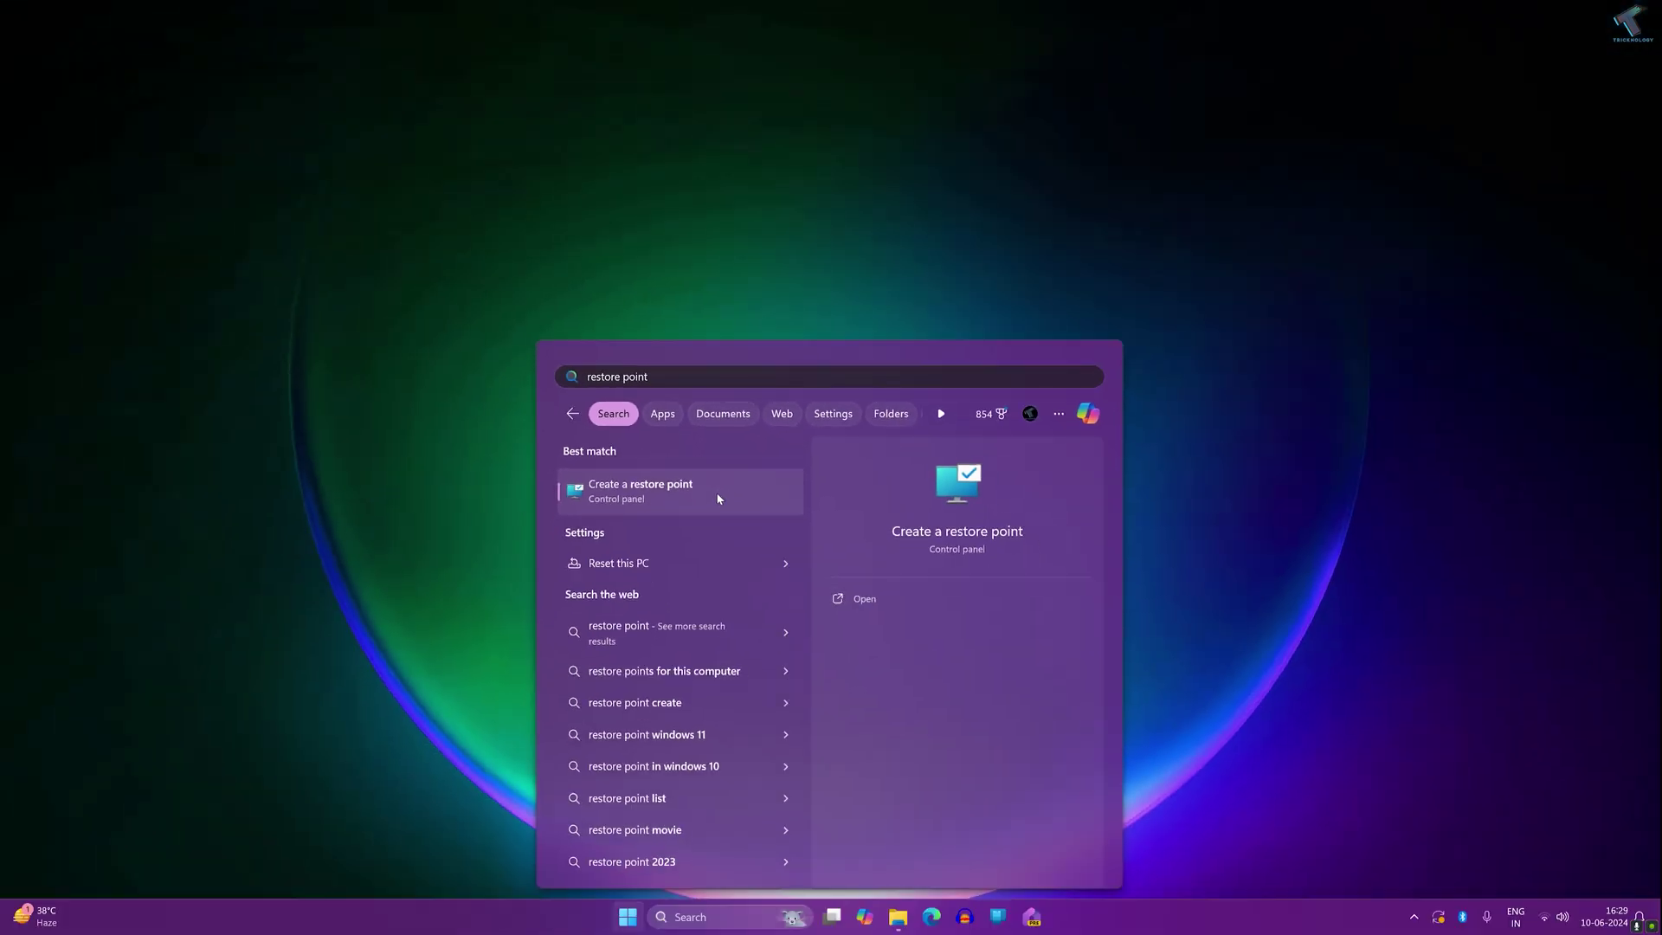
pyautogui.click(791, 787)
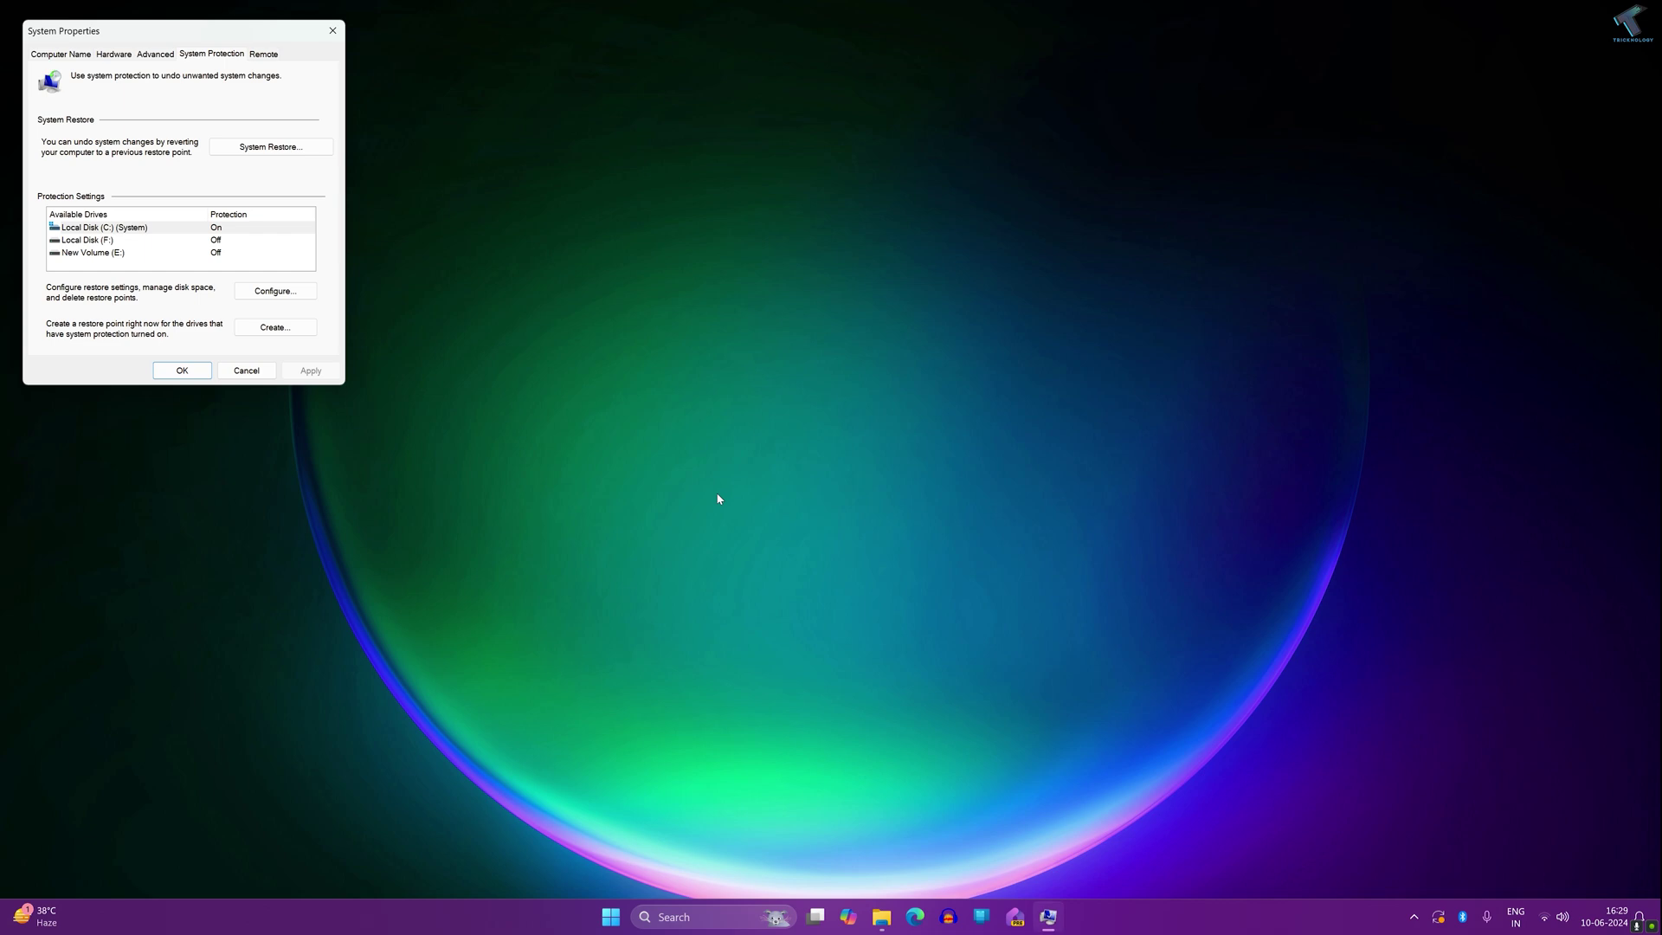
# Create a restore point described as "Tricknology" for the protected drives, and open System Restore.
pyautogui.moveTo(229, 35); pyautogui.dragTo(870, 270)
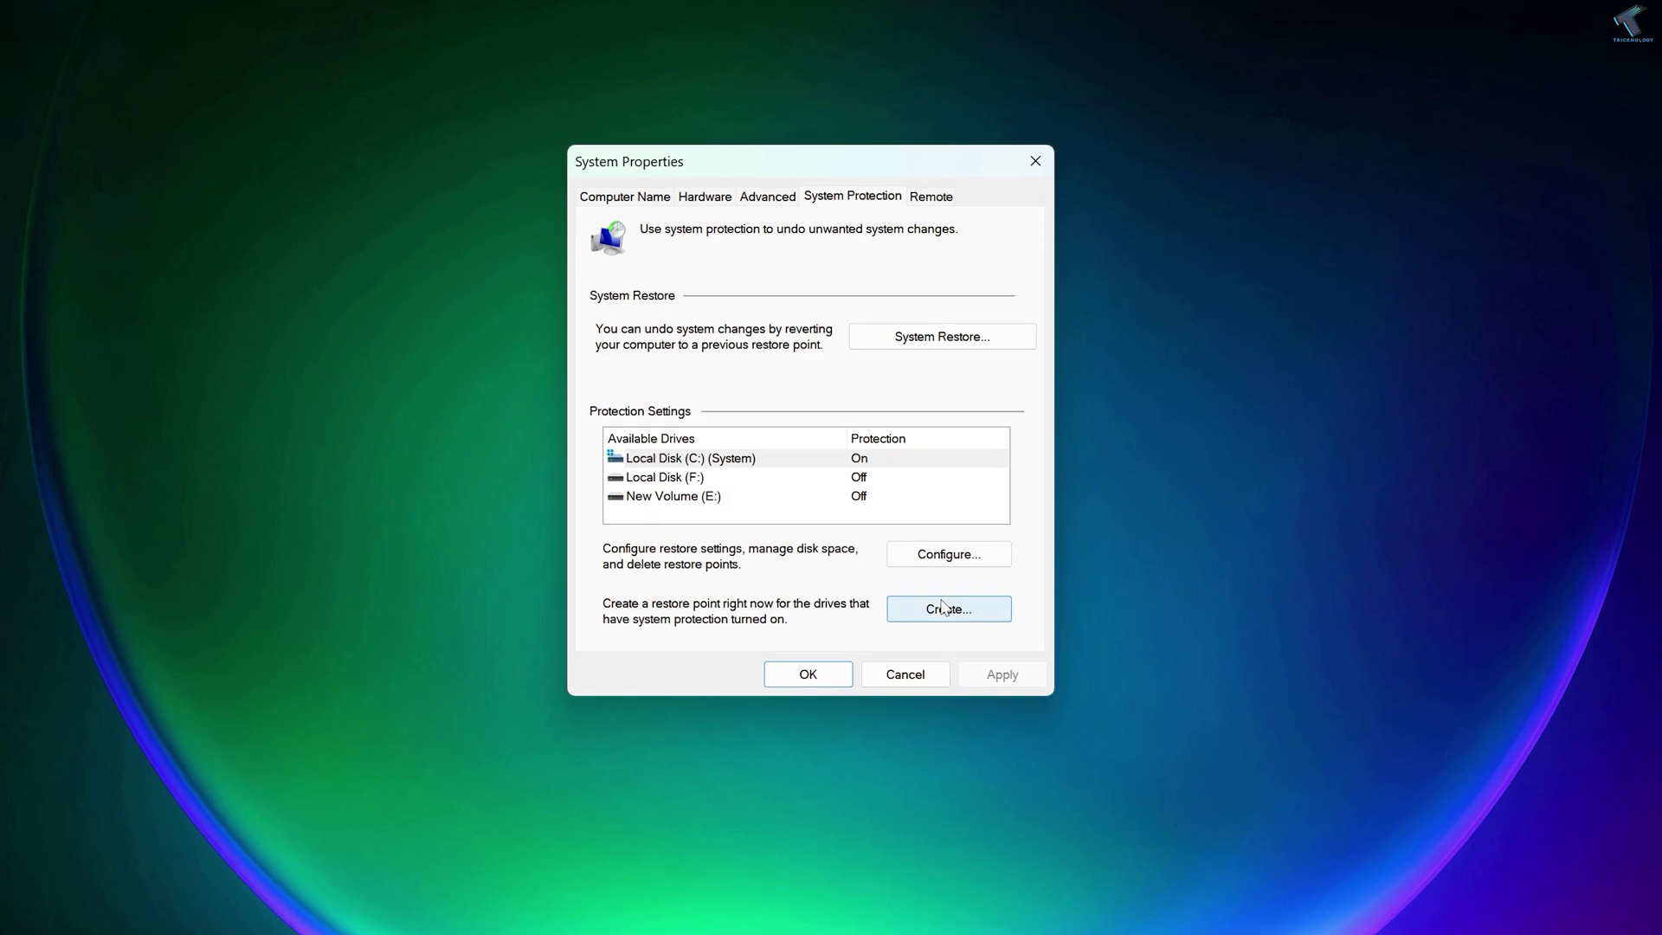
pyautogui.click(943, 607)
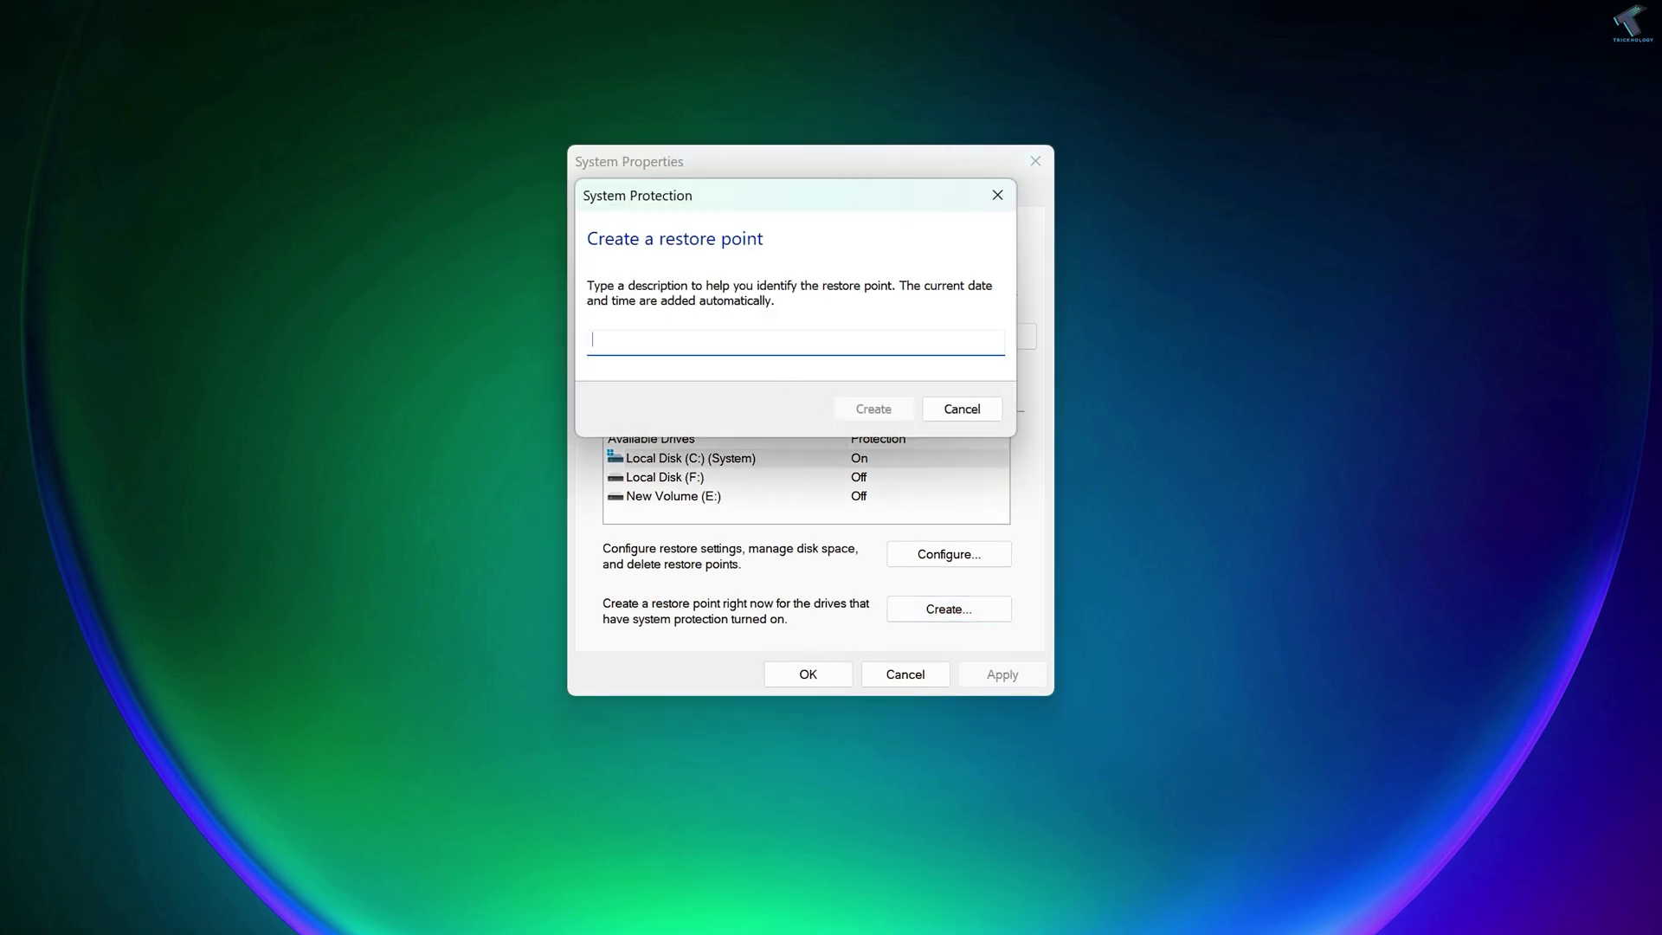
pyautogui.write('Tricknology')
pyautogui.click(885, 418)
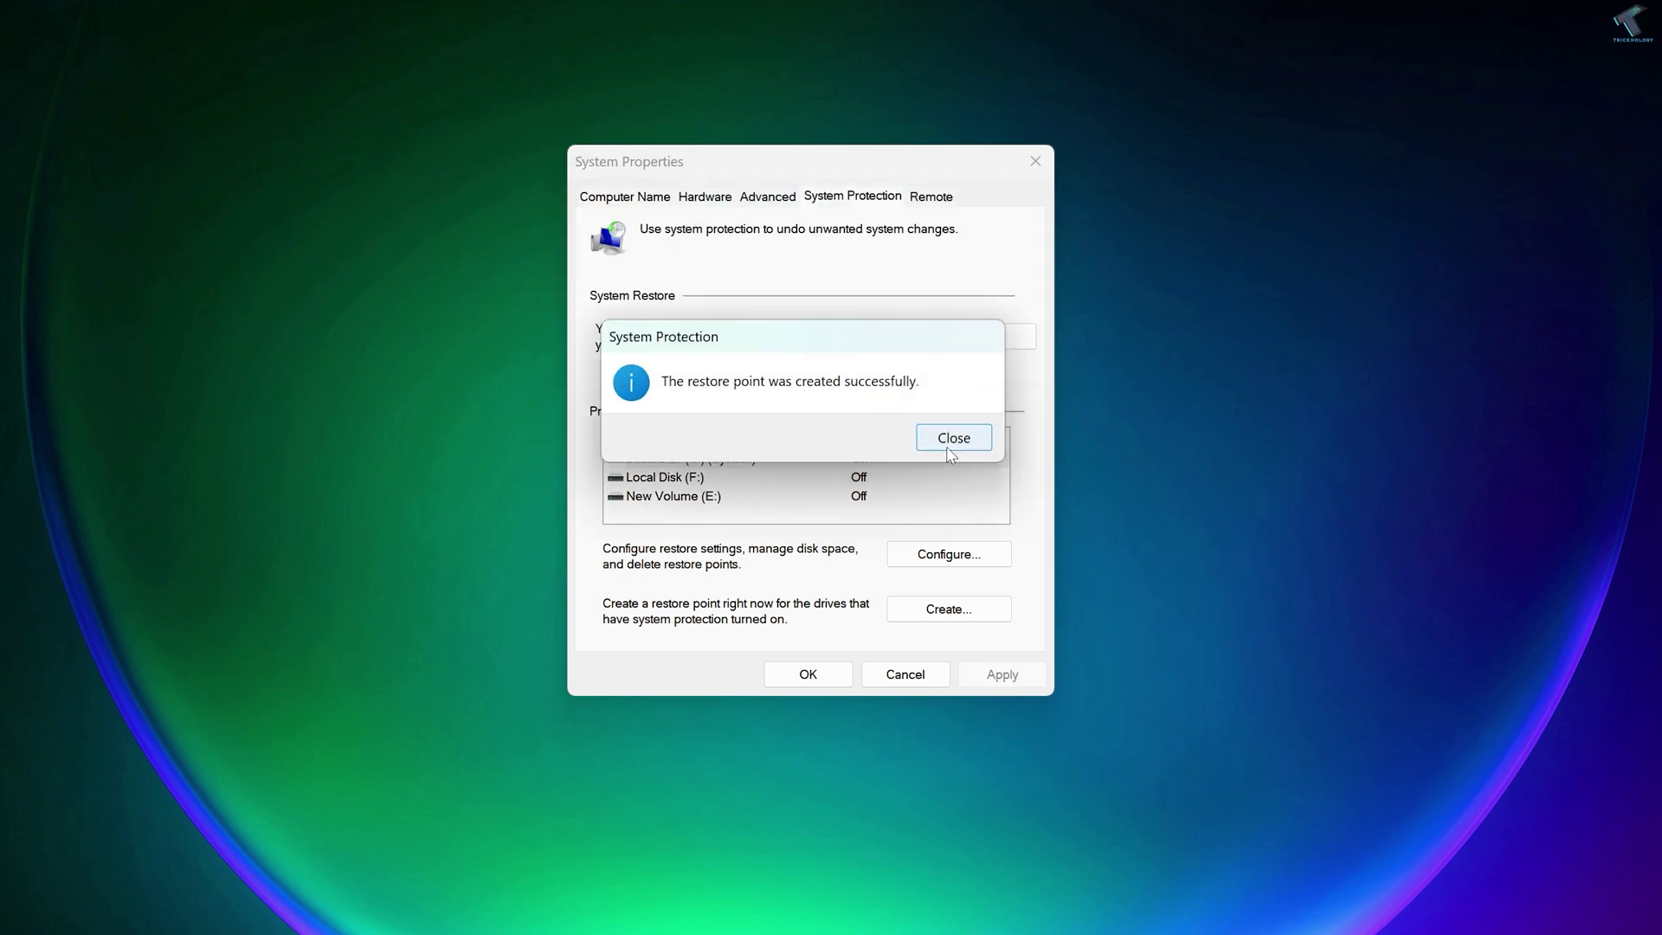
pyautogui.click(953, 438)
pyautogui.click(970, 340)
pyautogui.click(736, 392)
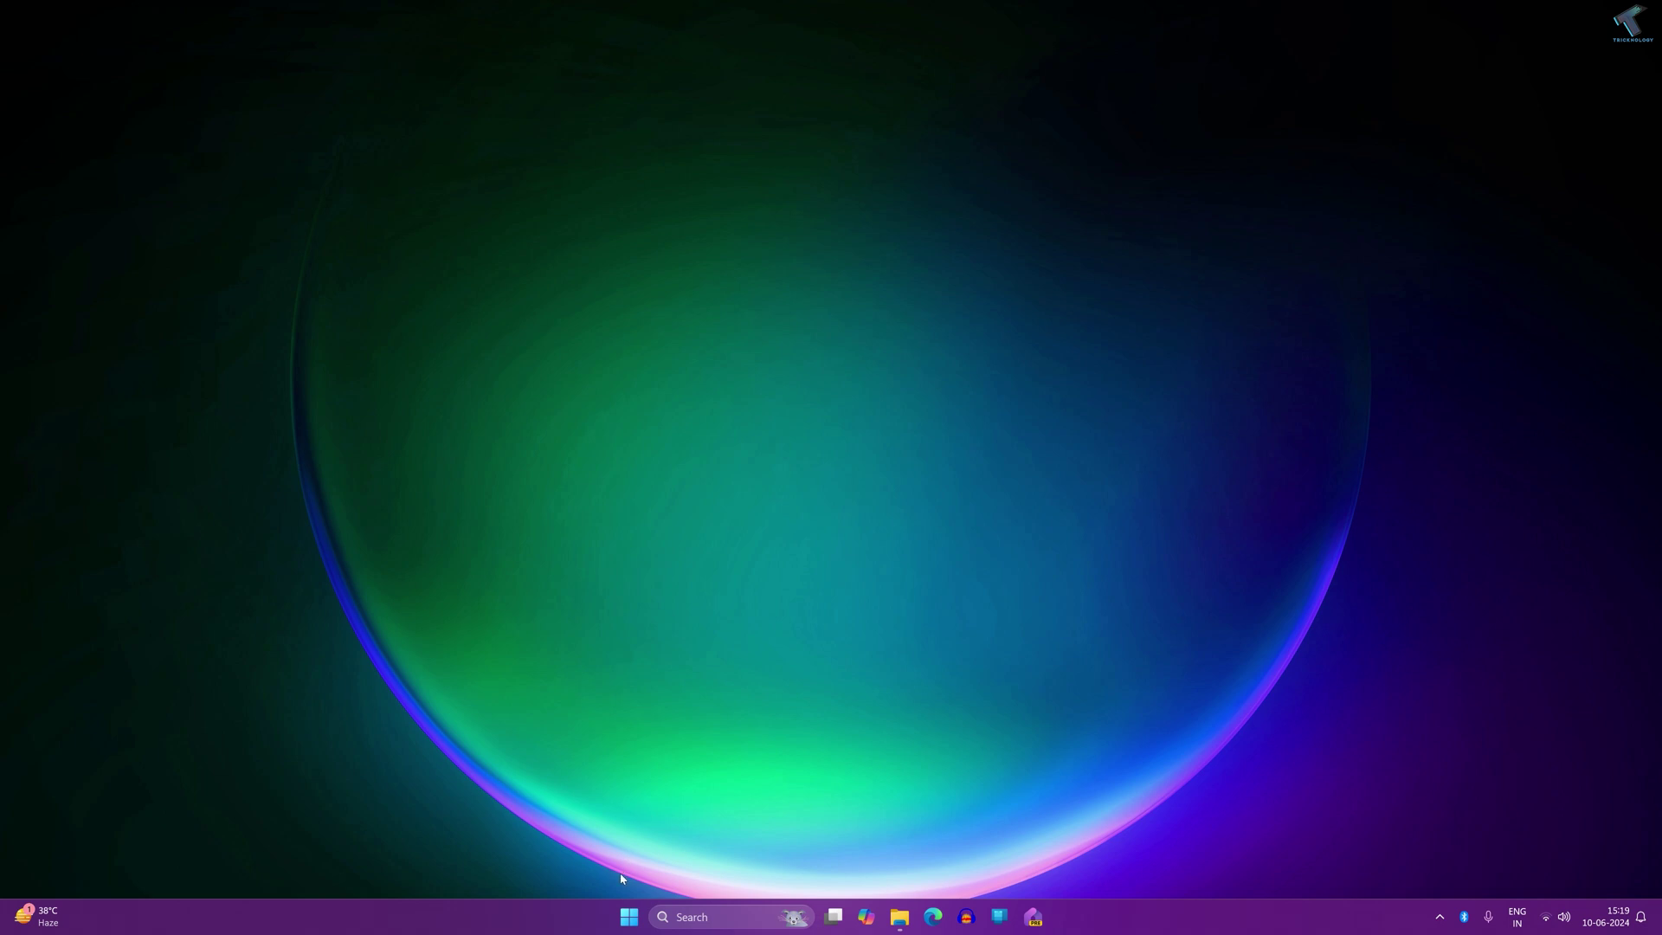
# Open the Game Mode page within the Gaming section of Windows Settings.
pyautogui.rightClick(627, 916)
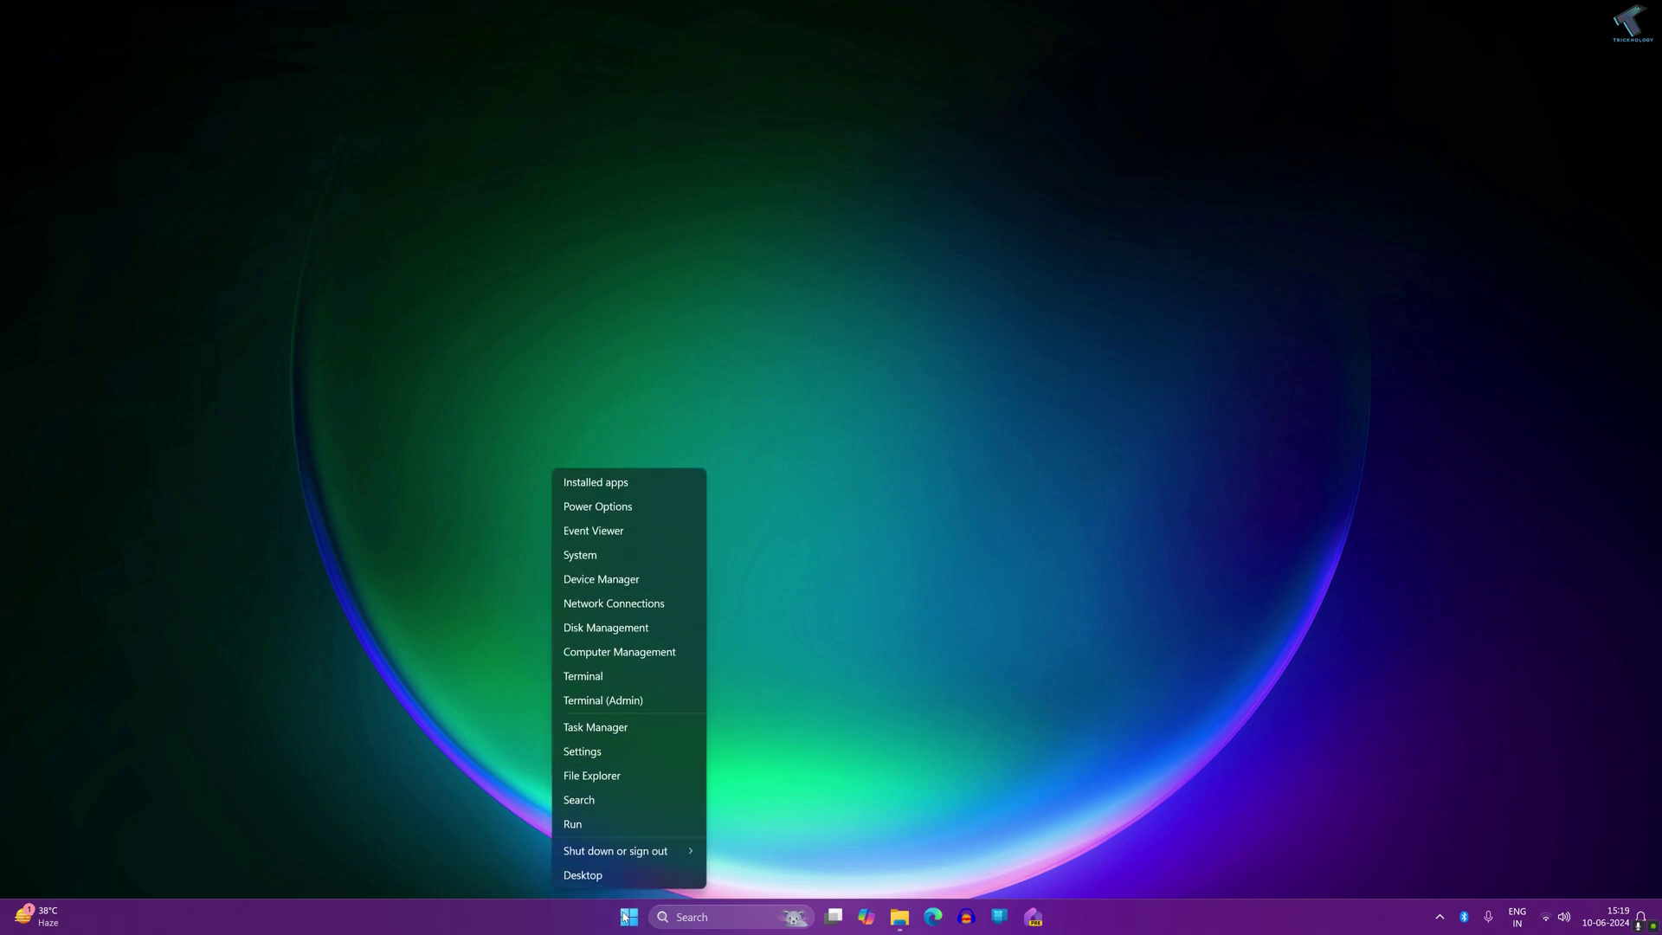
pyautogui.click(646, 750)
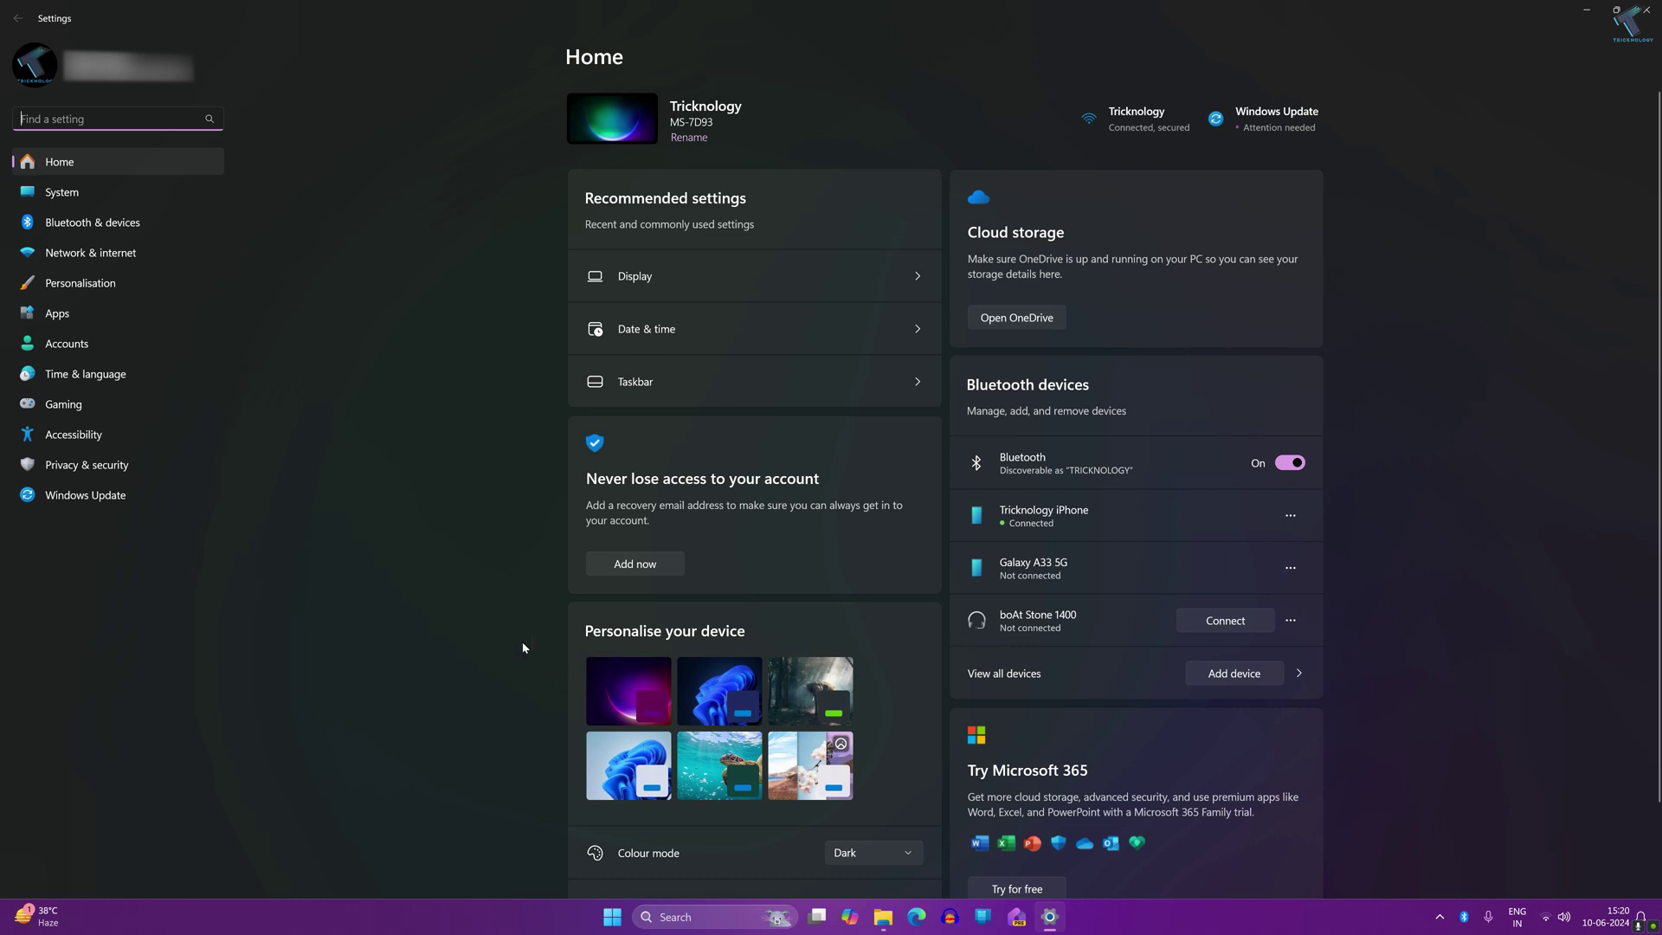
pyautogui.click(134, 408)
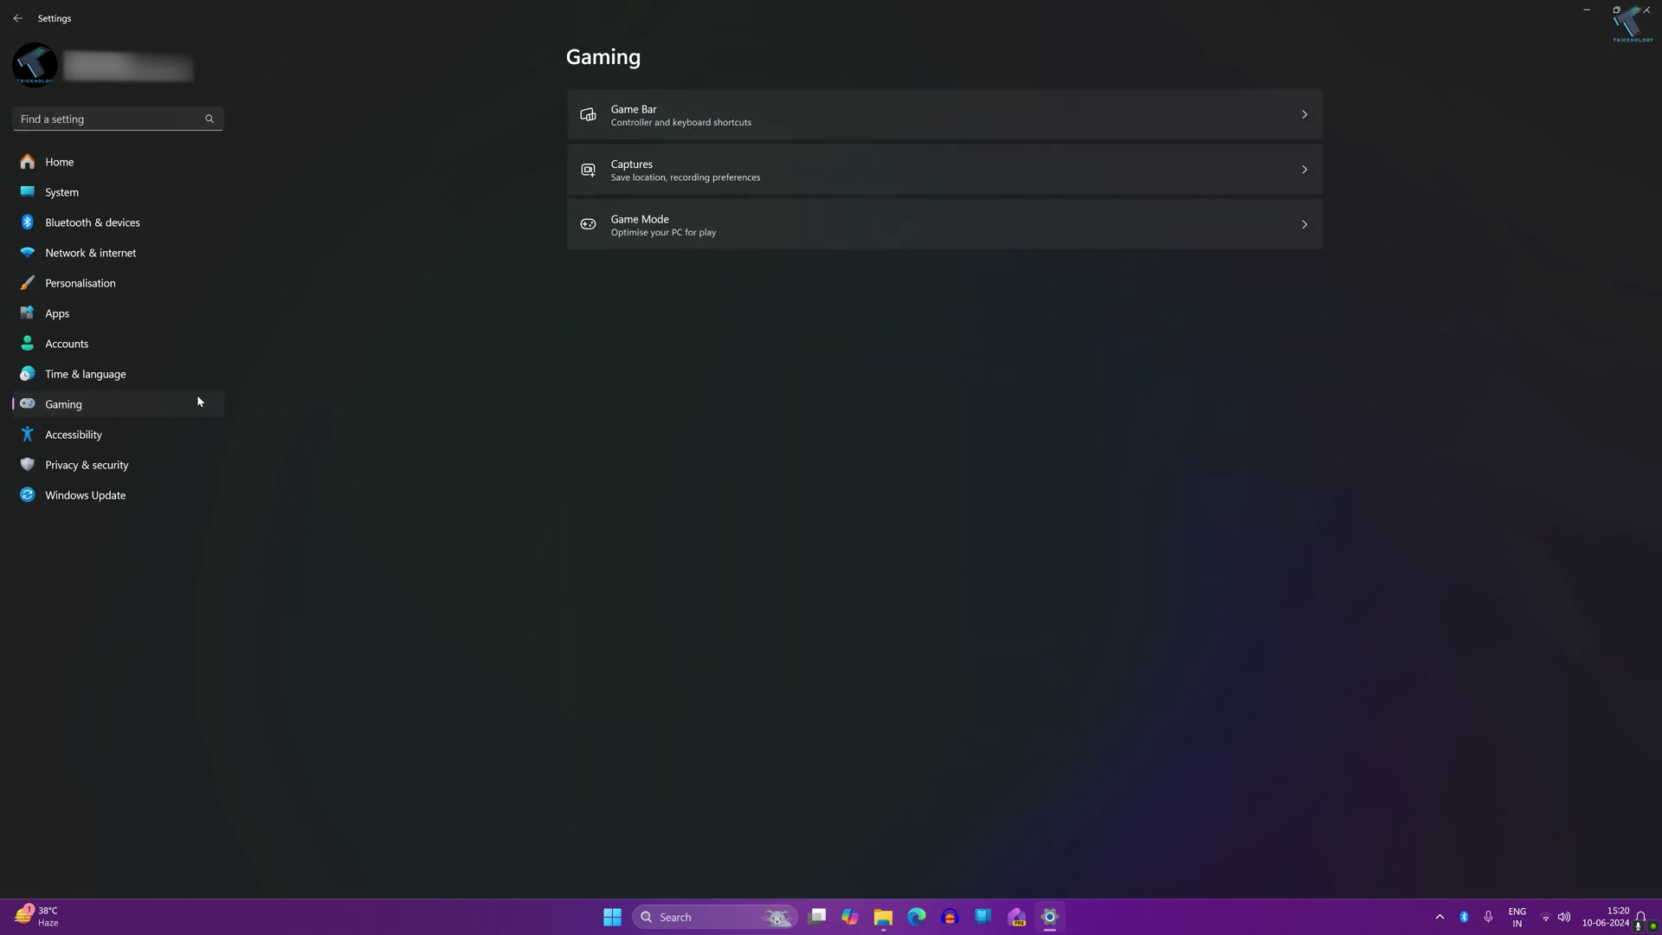
pyautogui.click(627, 220)
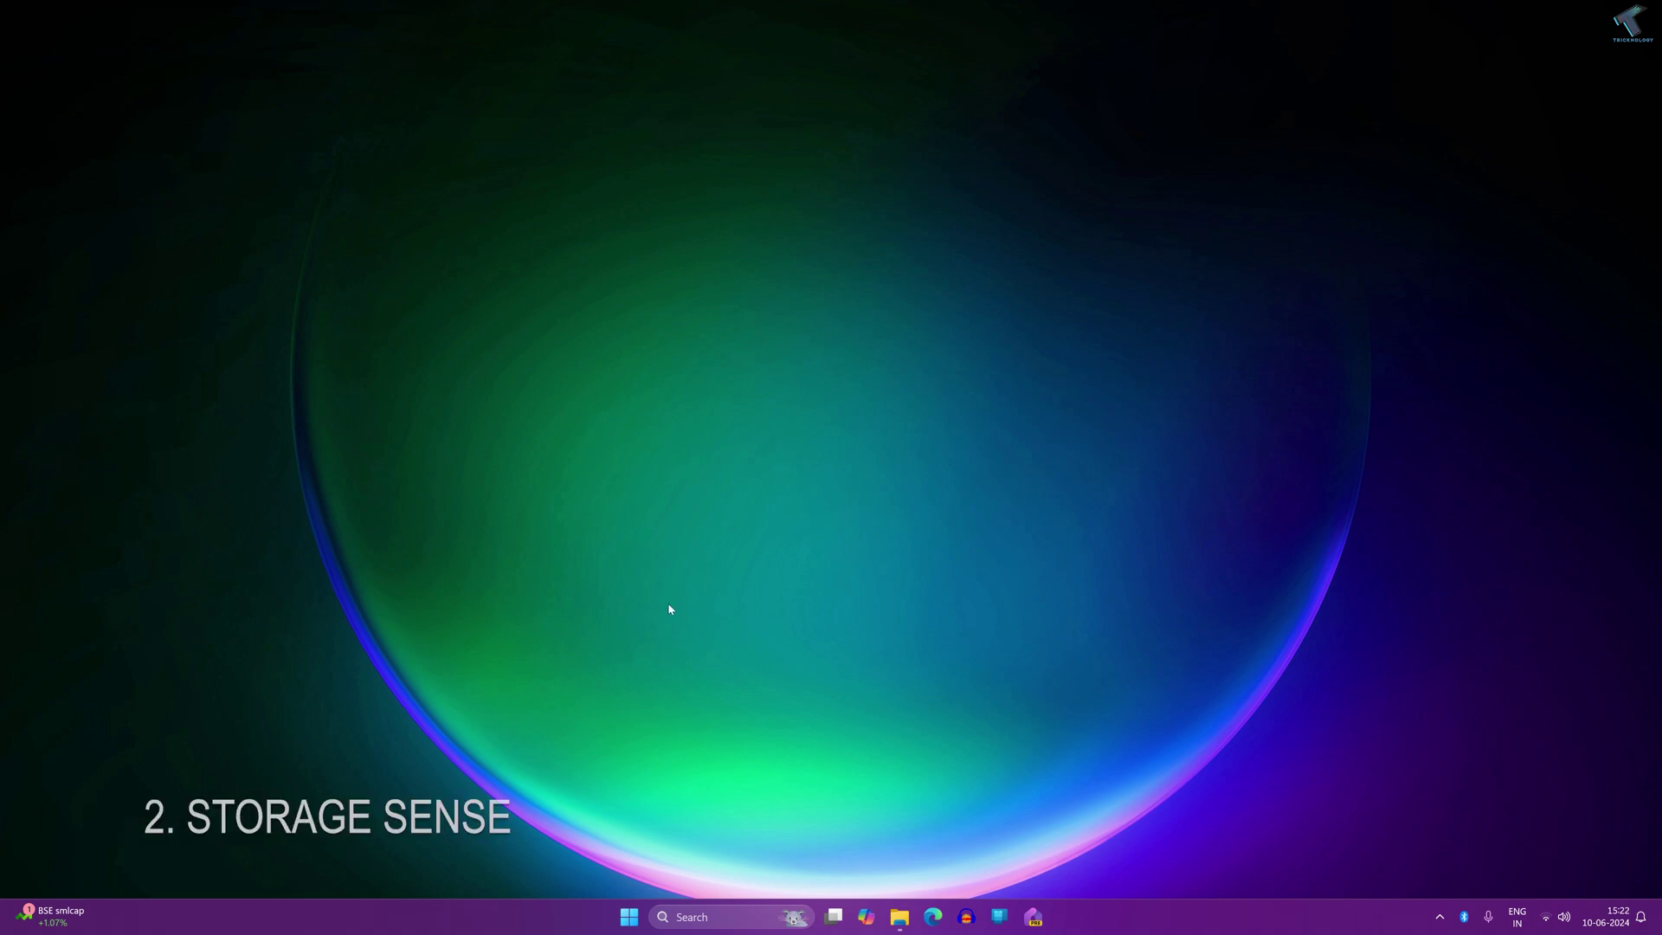
# Turn on Automatic User content cleanup for Storage Sense in the system's storage settings.
pyautogui.rightClick(627, 916)
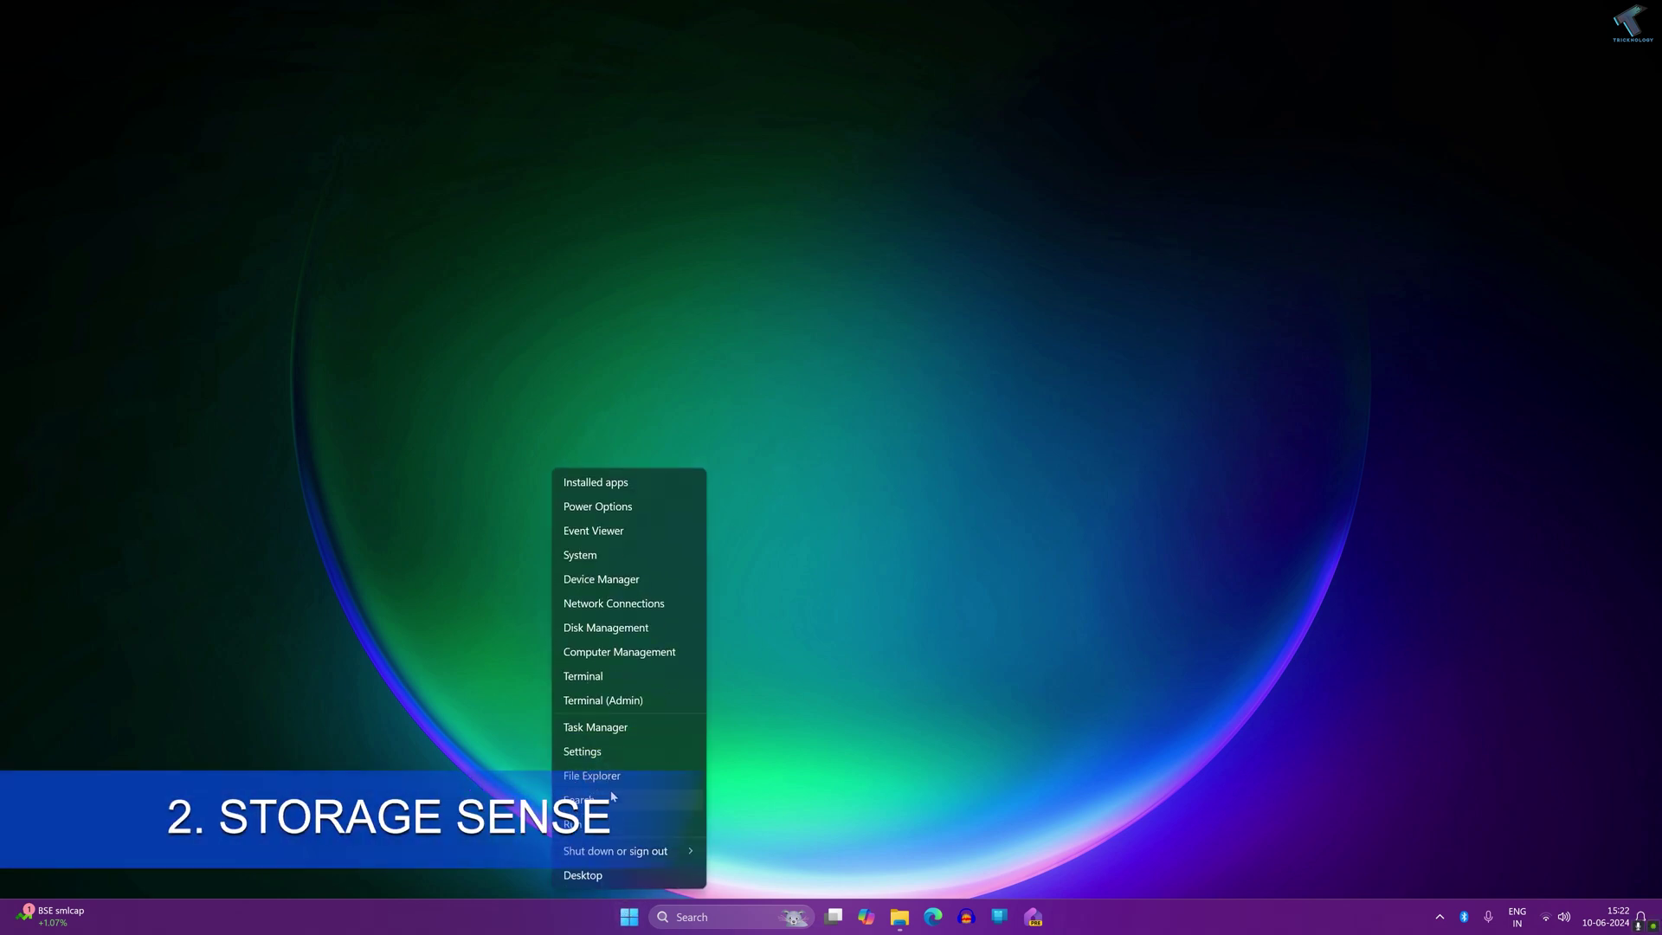
pyautogui.click(613, 751)
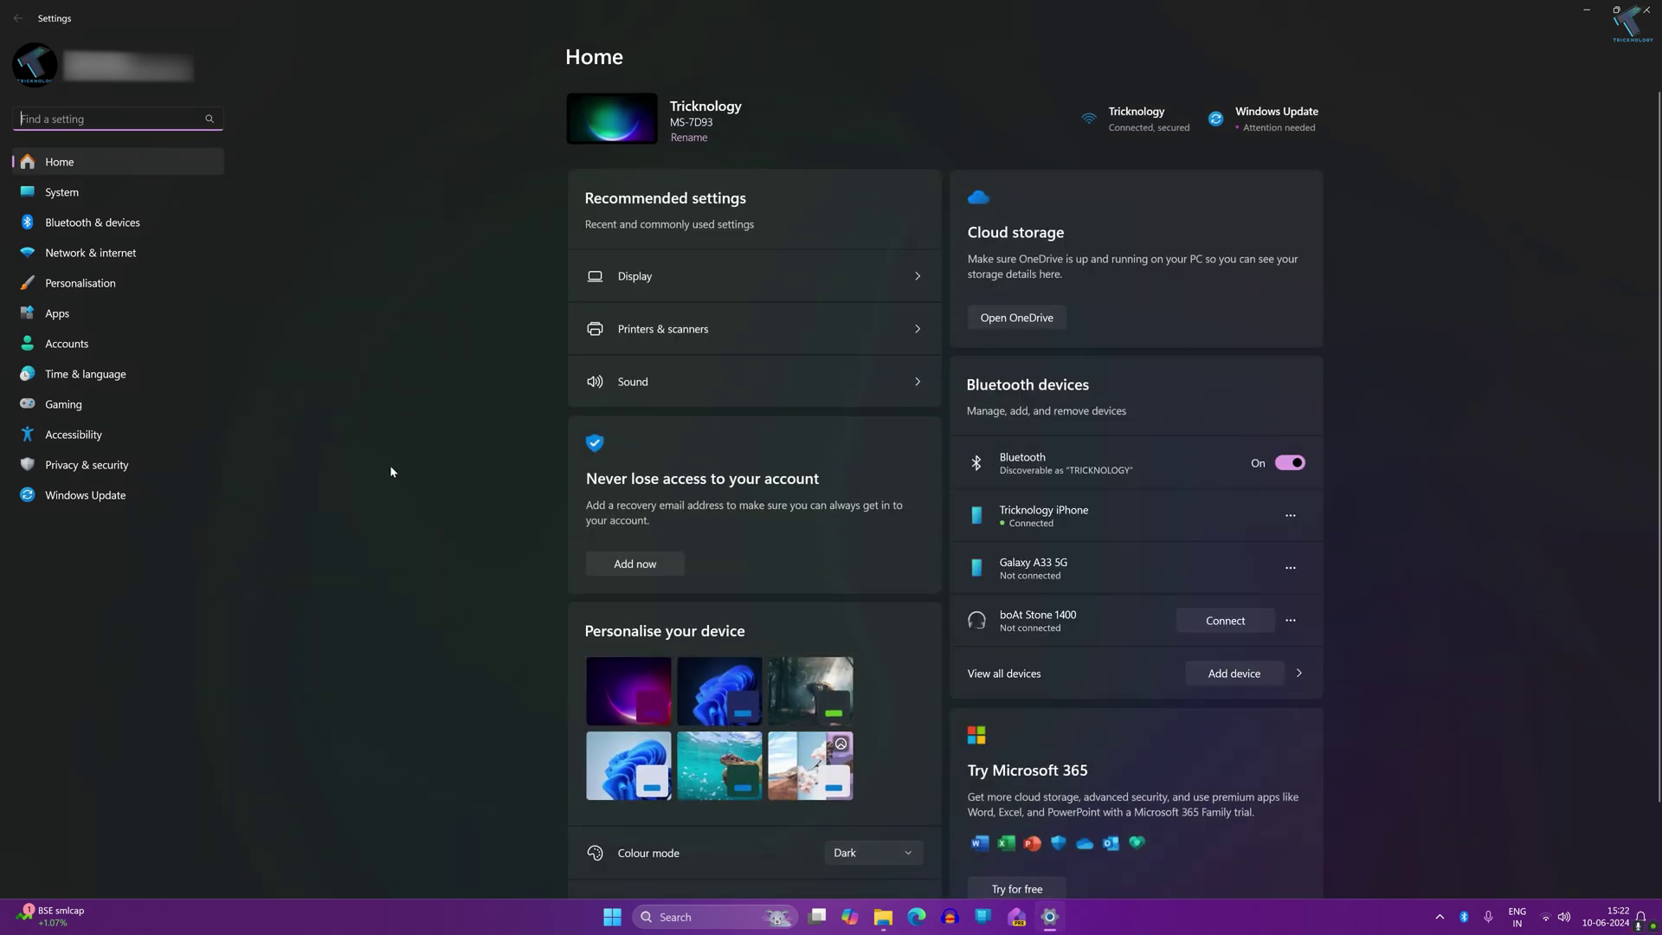
pyautogui.click(180, 203)
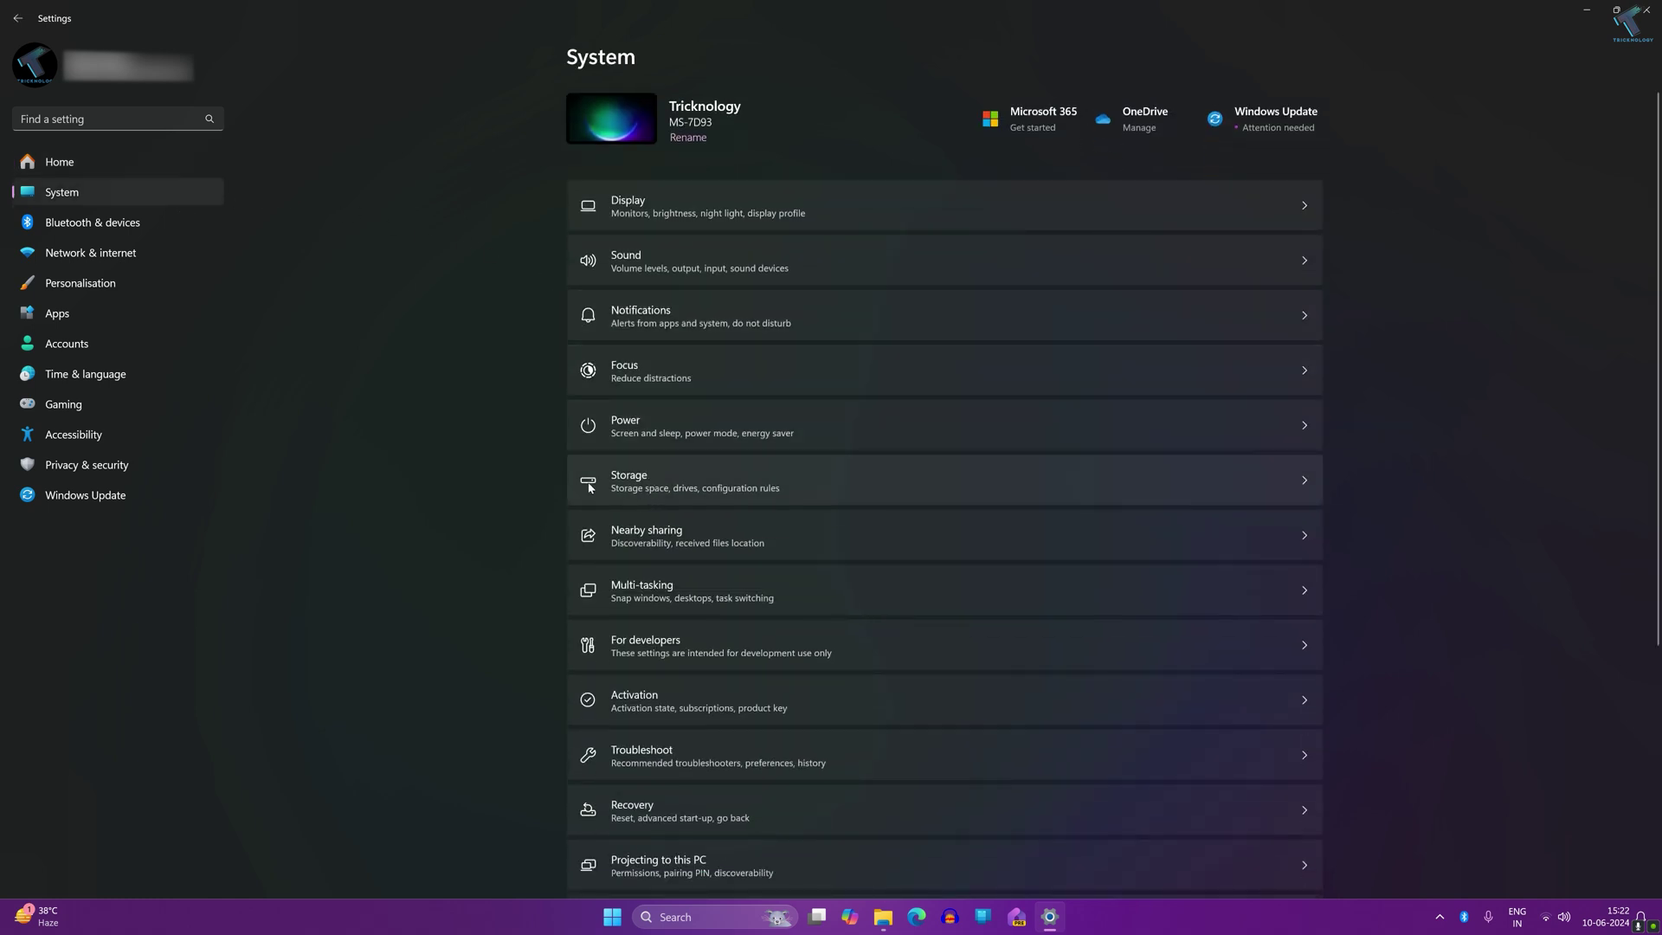
pyautogui.click(629, 483)
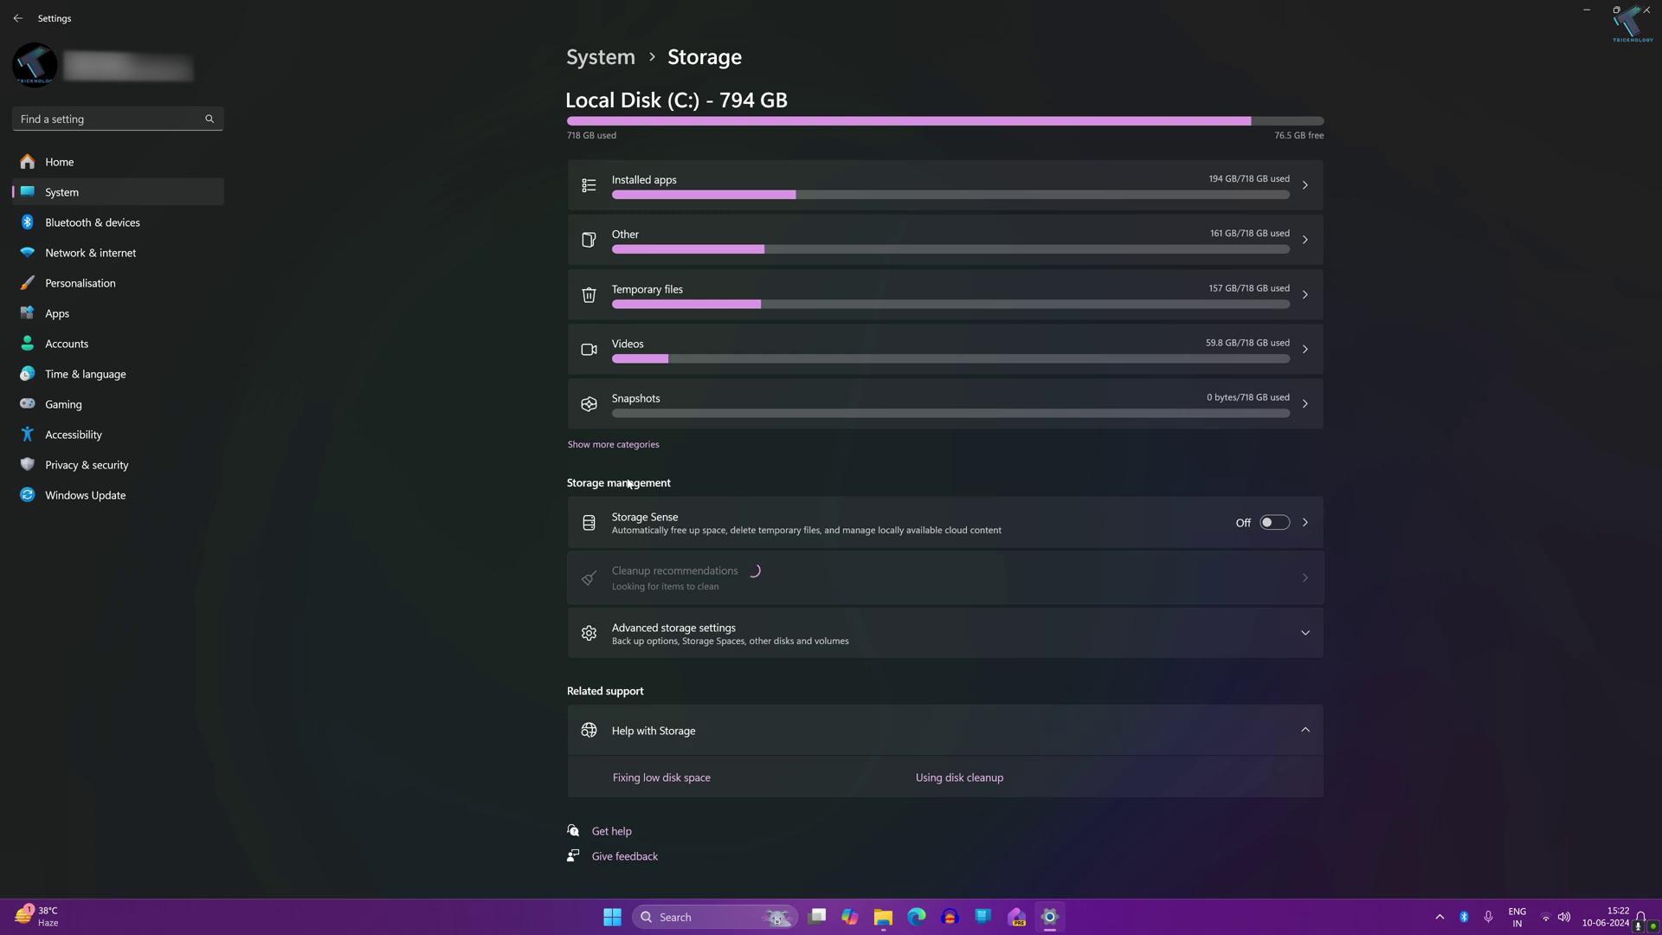
pyautogui.click(792, 515)
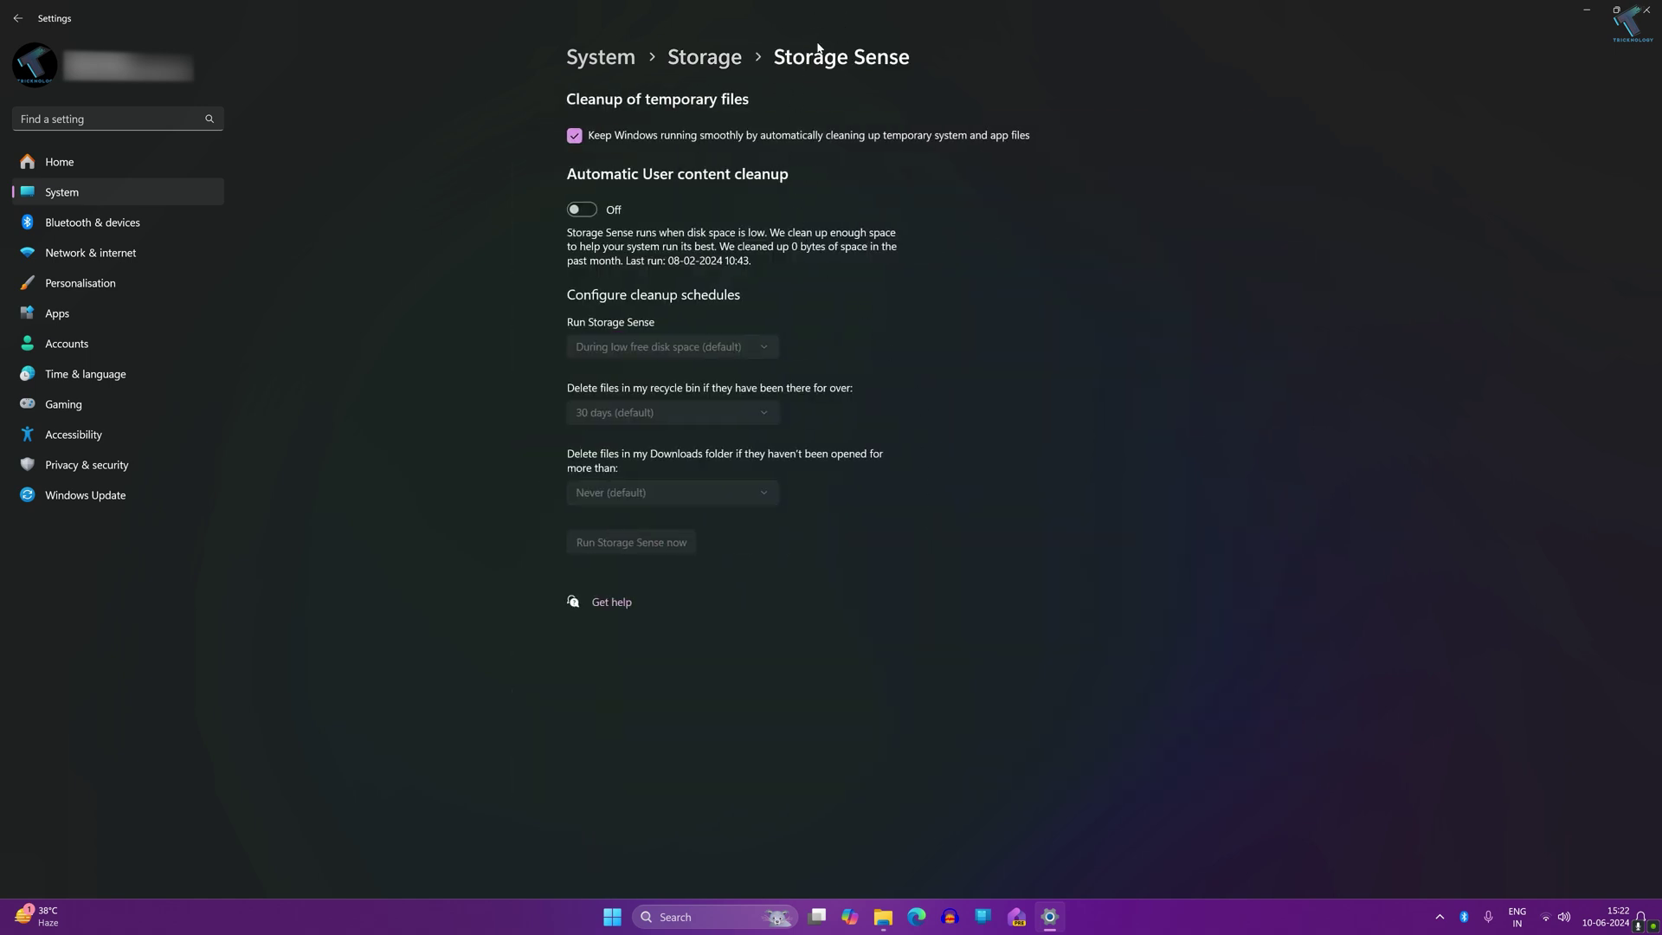
pyautogui.click(577, 209)
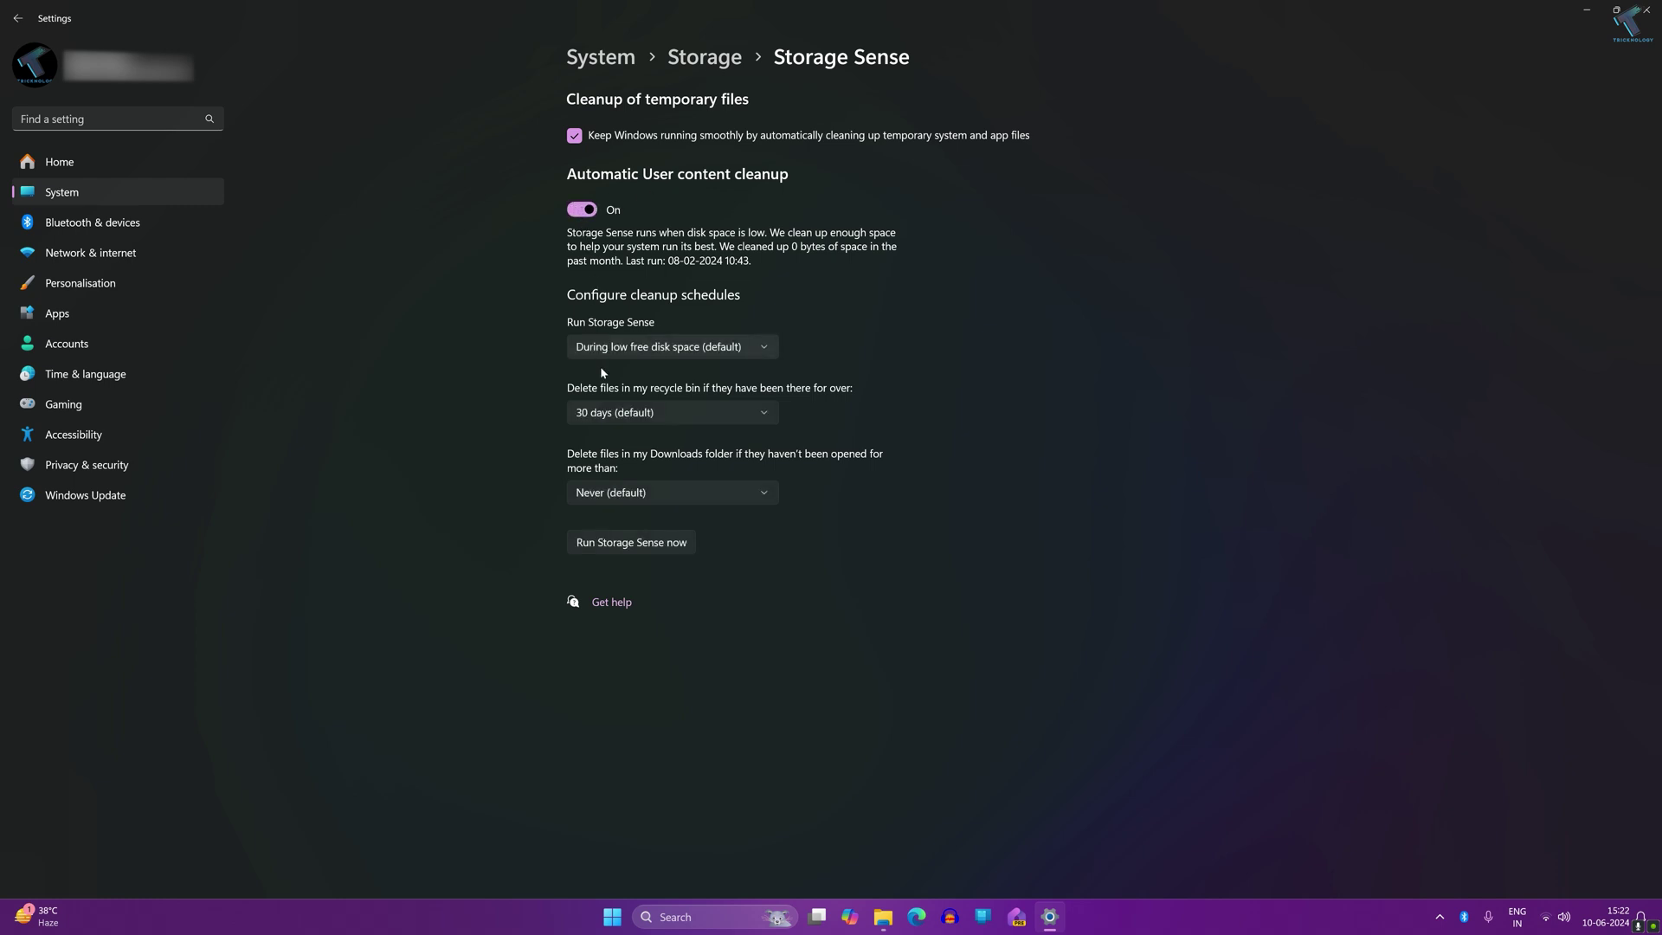
# Set Storage Sense to delete recycle bin files after 14 days, and view the choices for how often it runs.
pyautogui.click(616, 418)
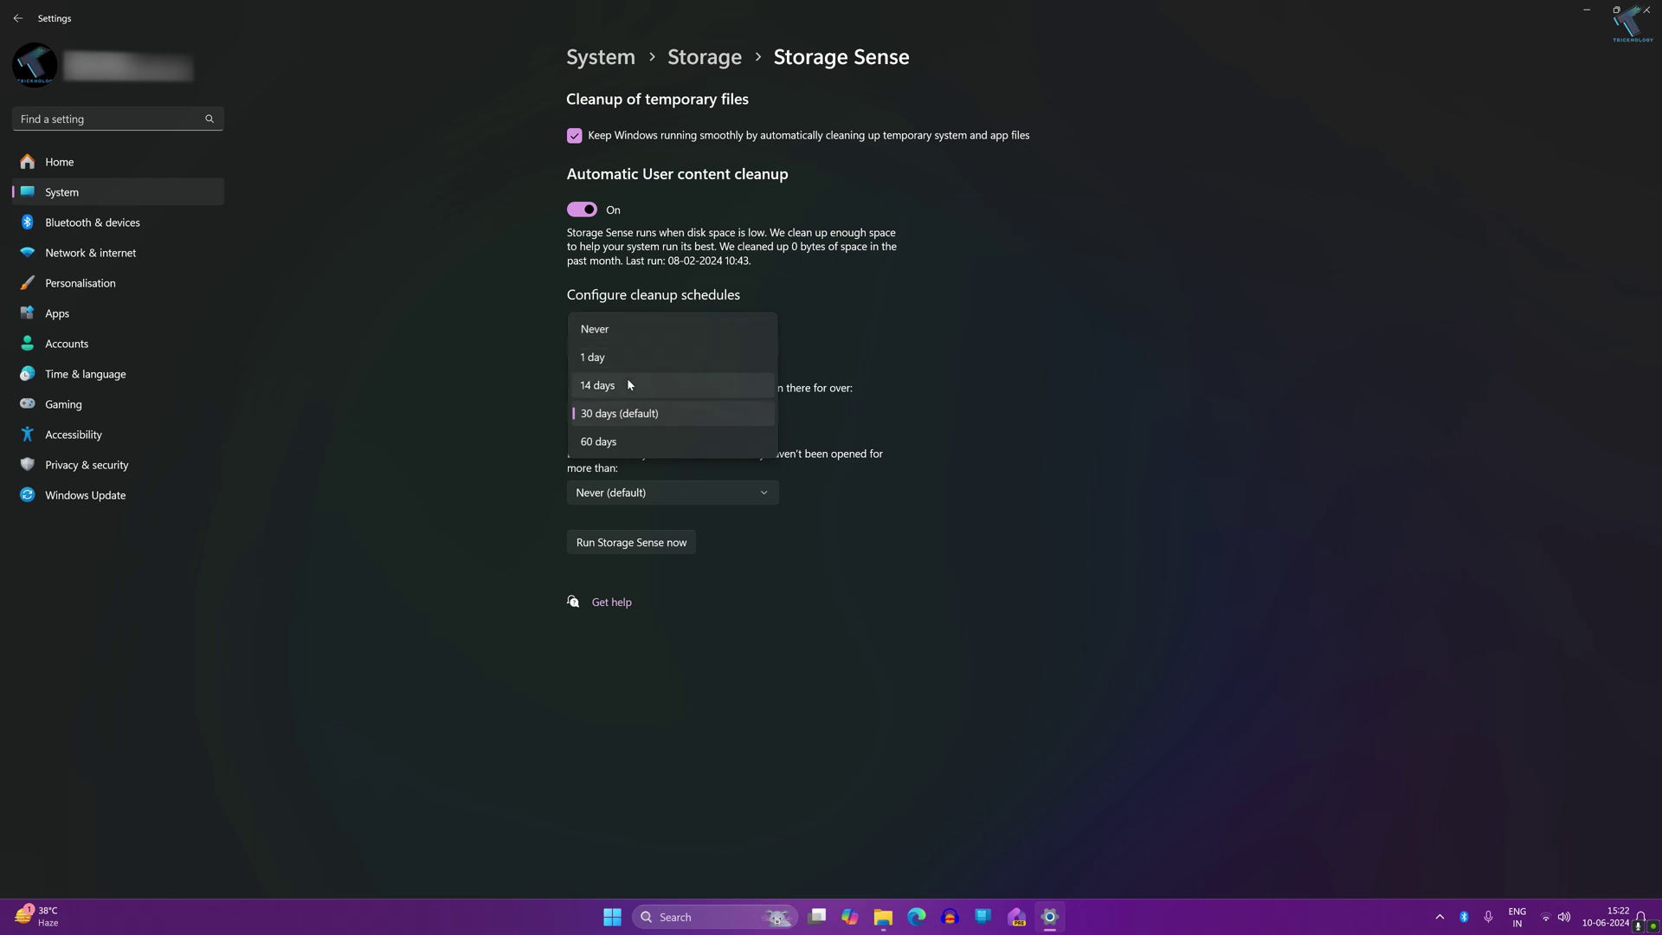
pyautogui.click(626, 383)
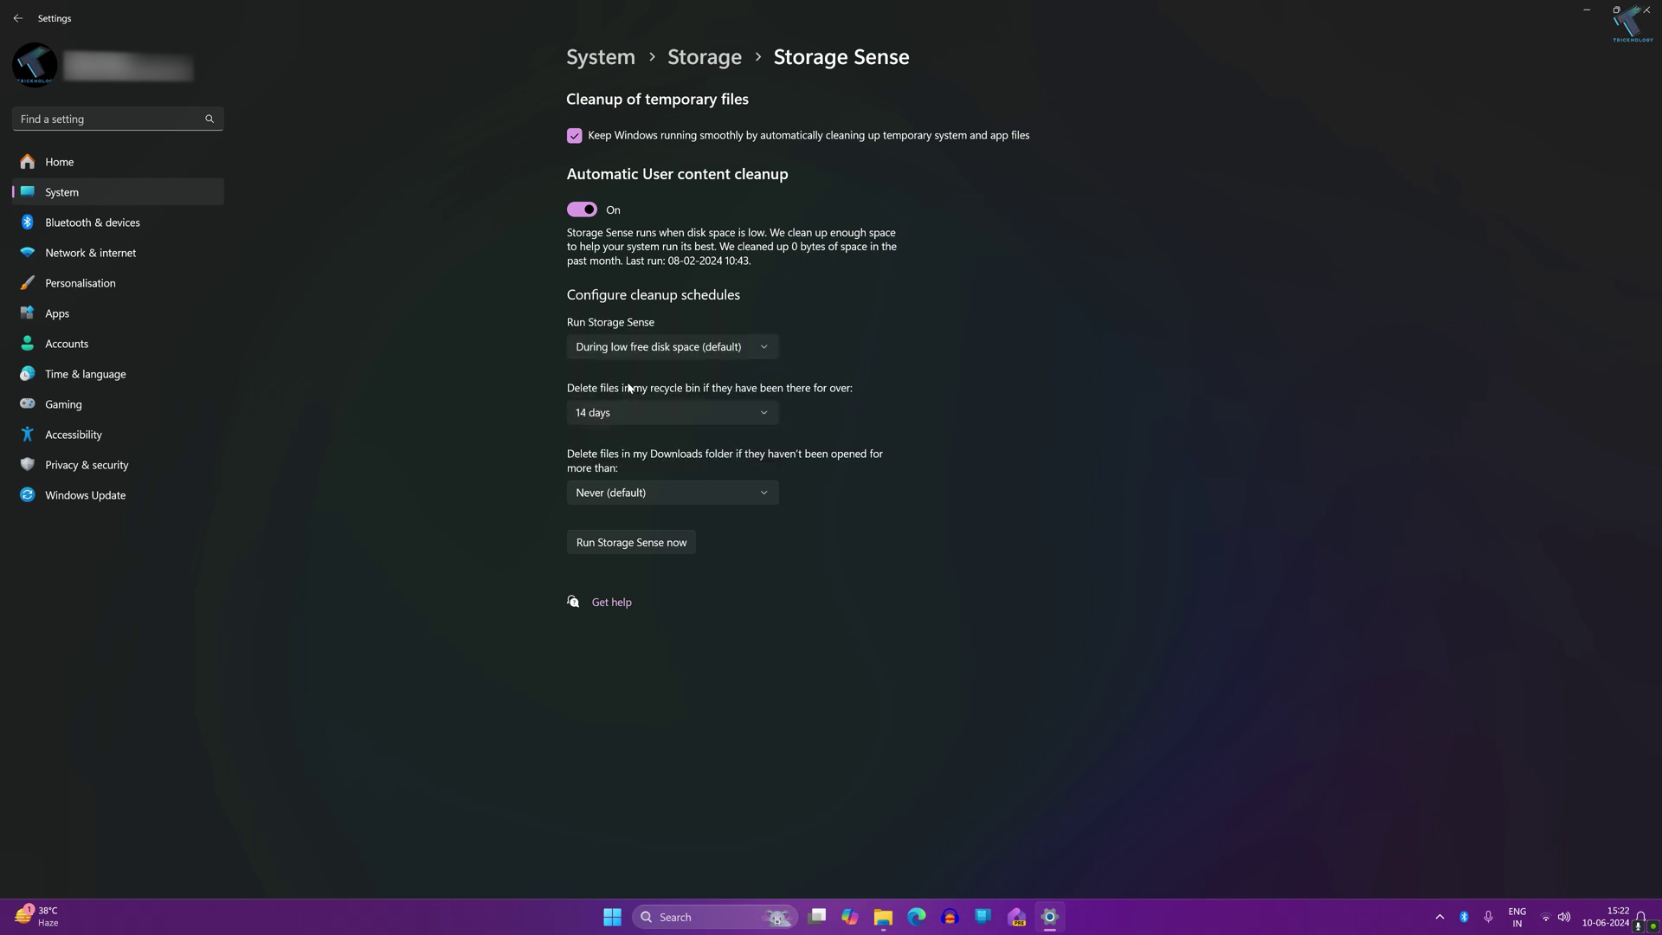
pyautogui.click(722, 348)
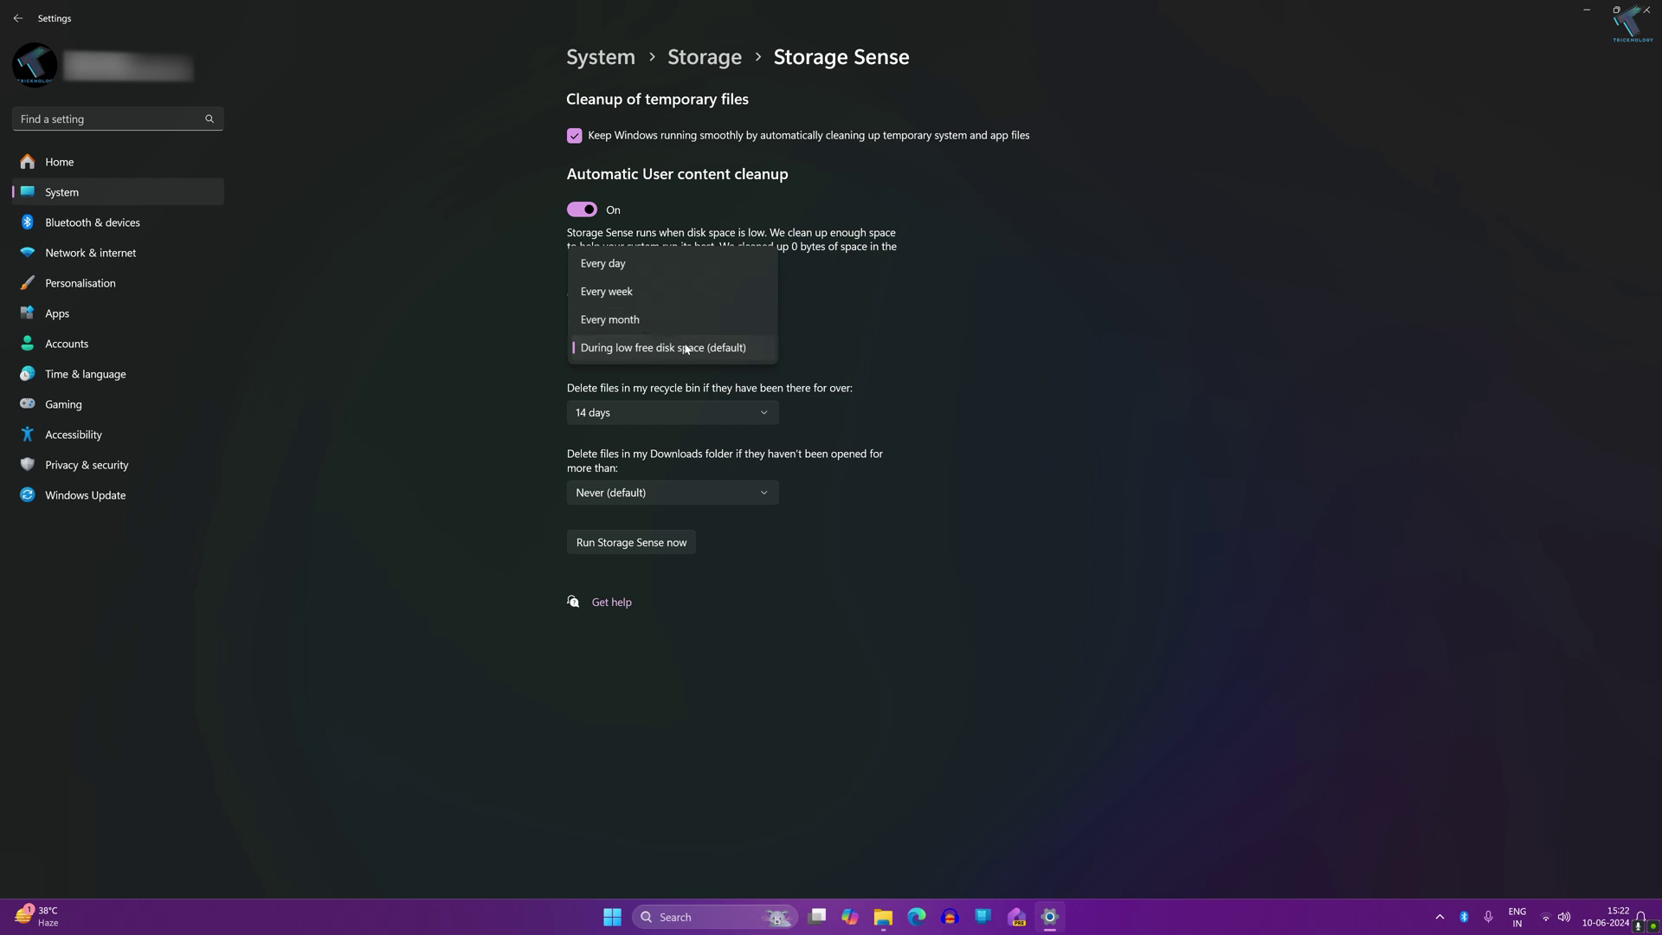
pyautogui.click(888, 367)
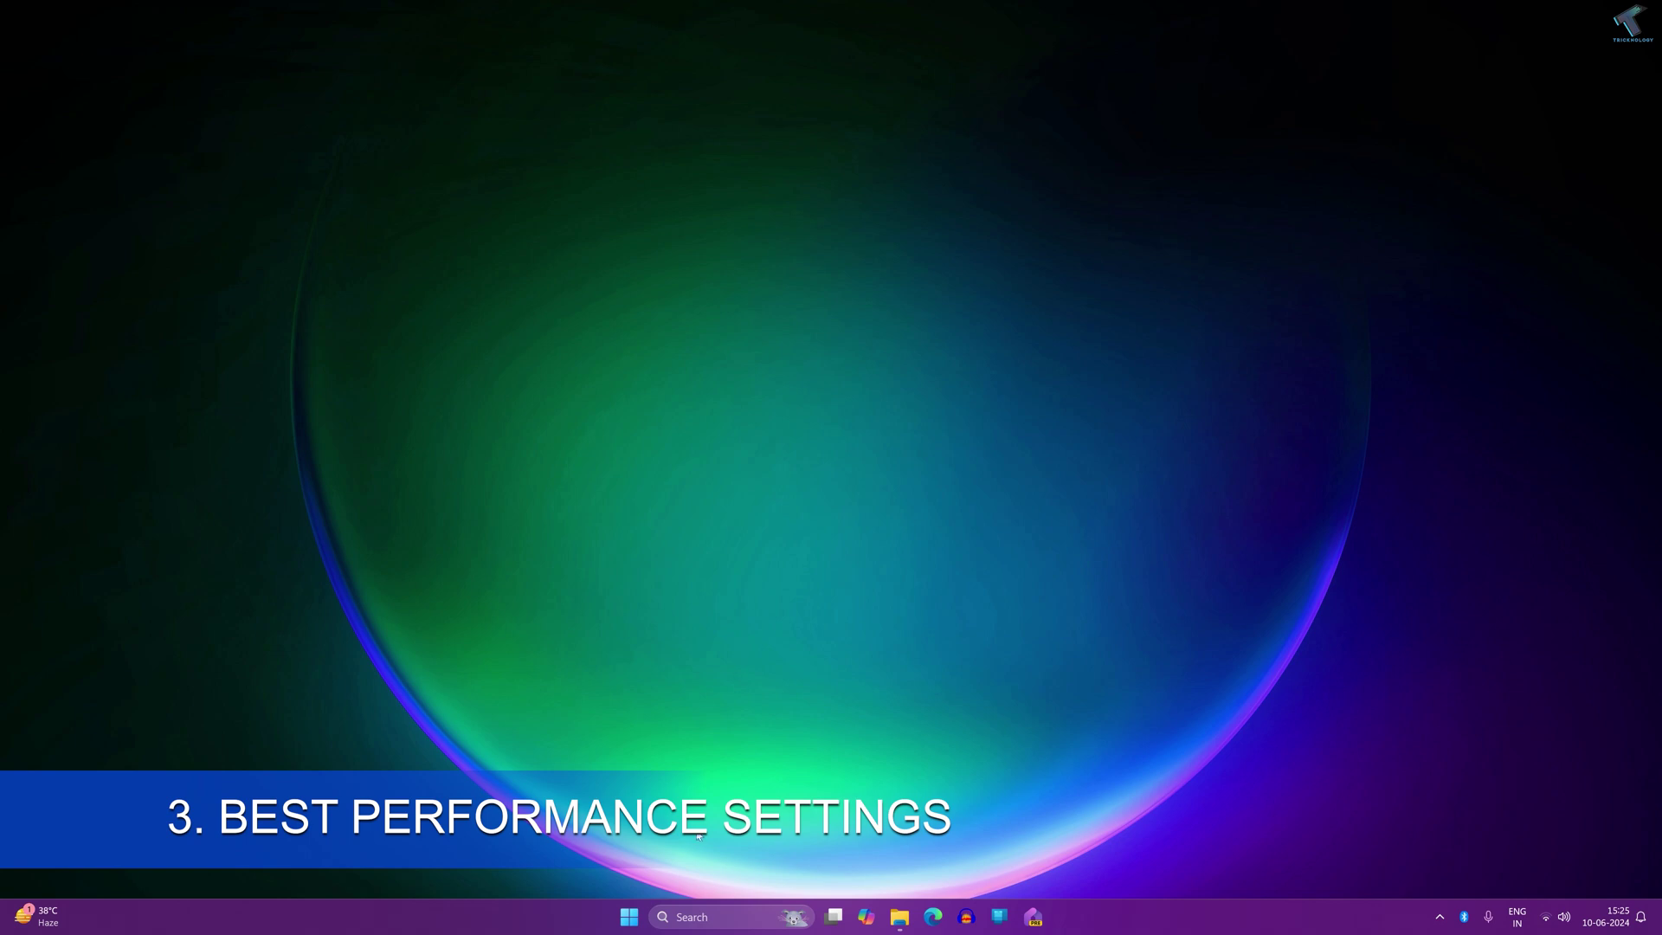
# Open the Advanced system settings from the About page of the System settings.
pyautogui.rightClick(636, 912)
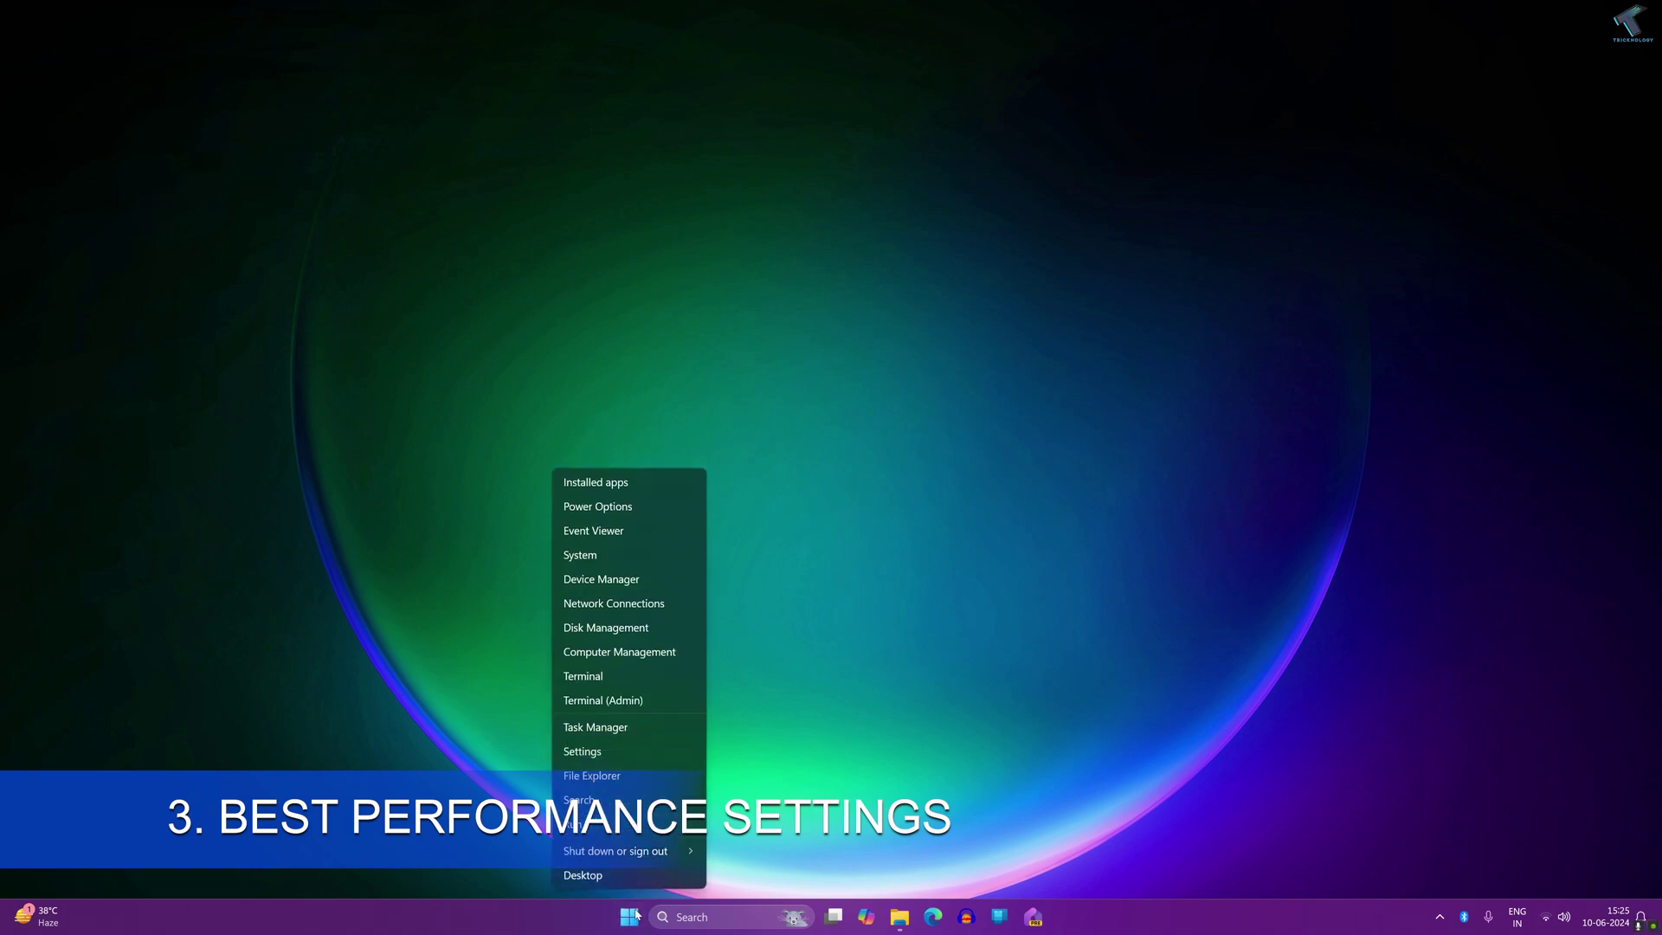
pyautogui.click(593, 750)
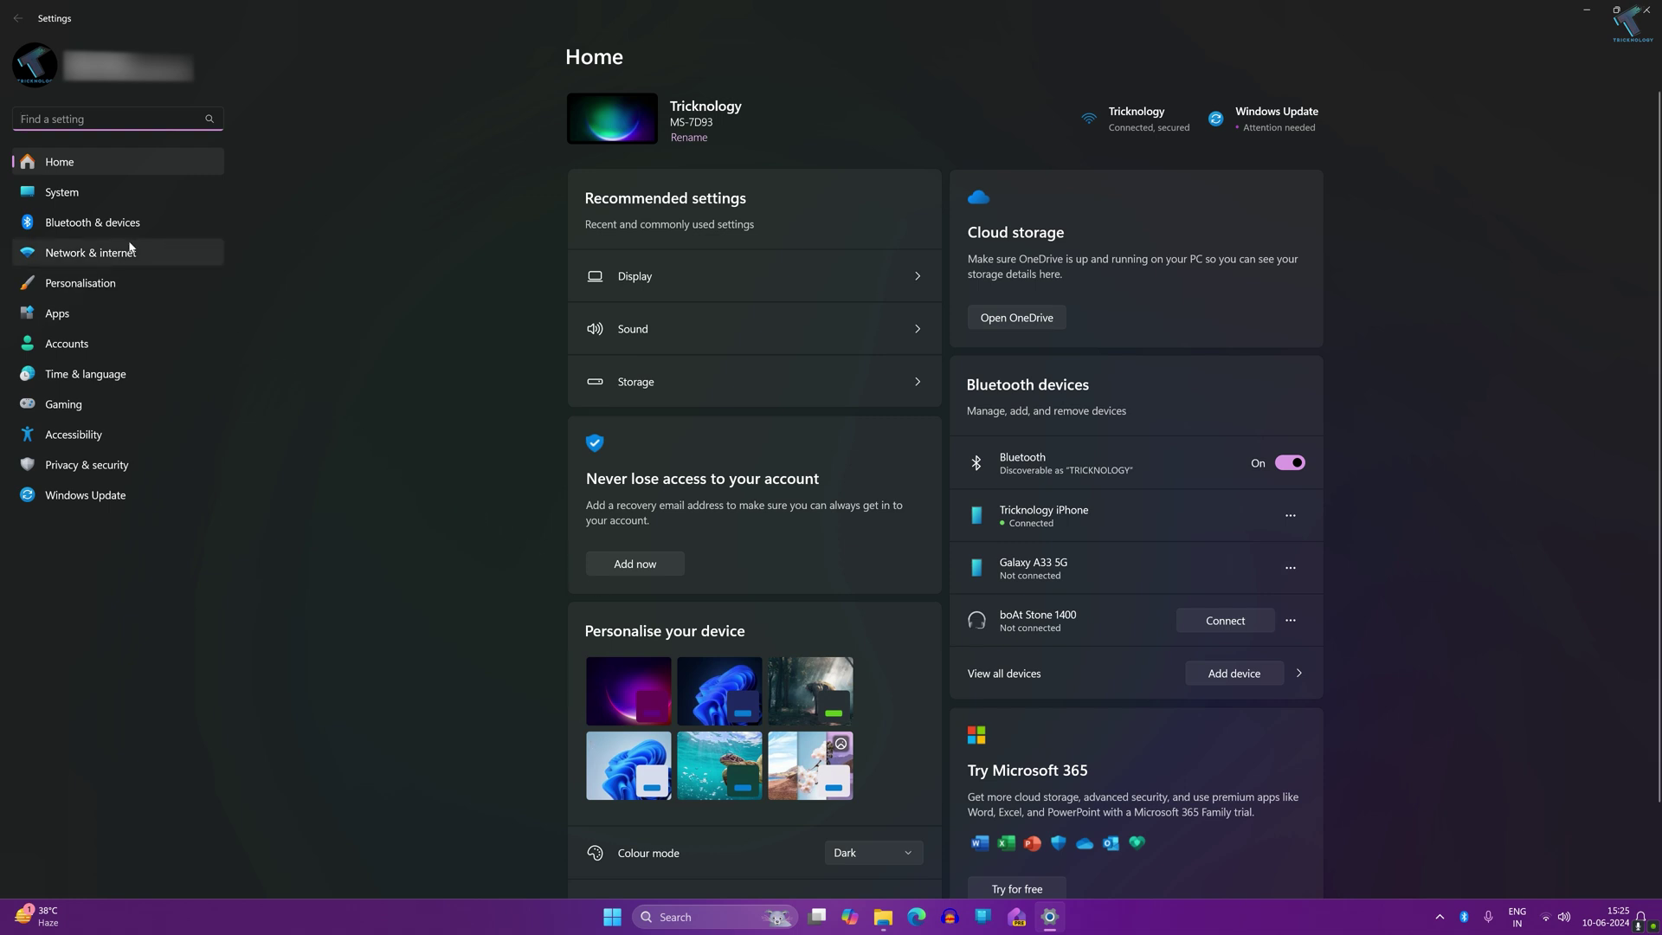
pyautogui.click(63, 193)
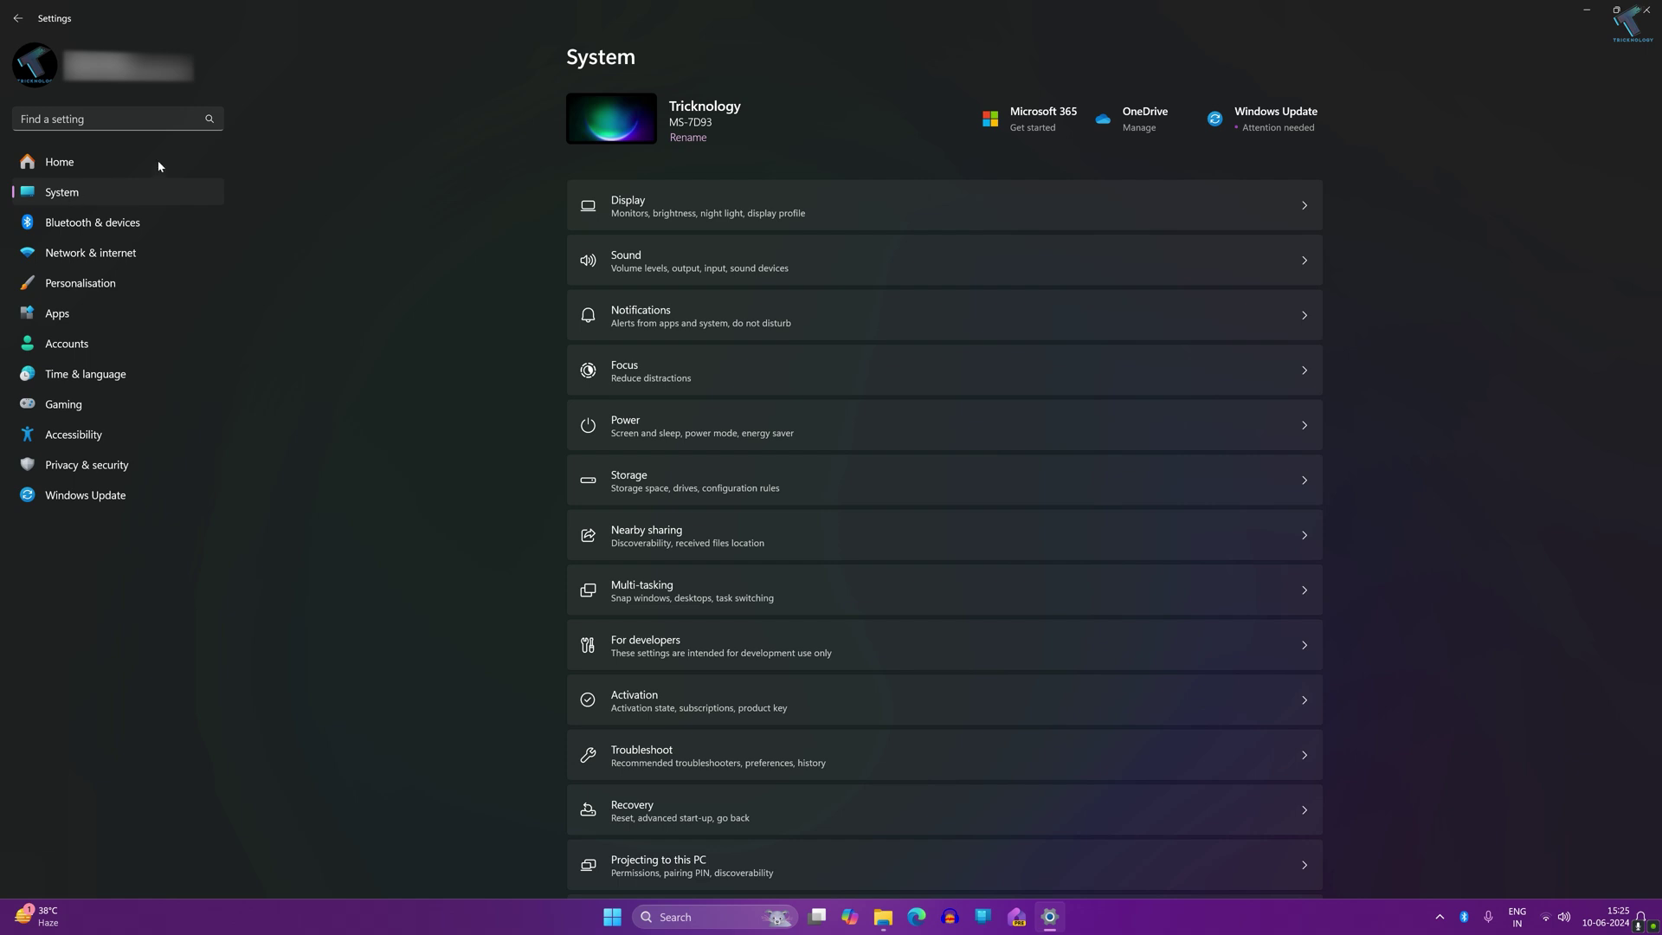
pyautogui.scroll(-5, 604, 251)
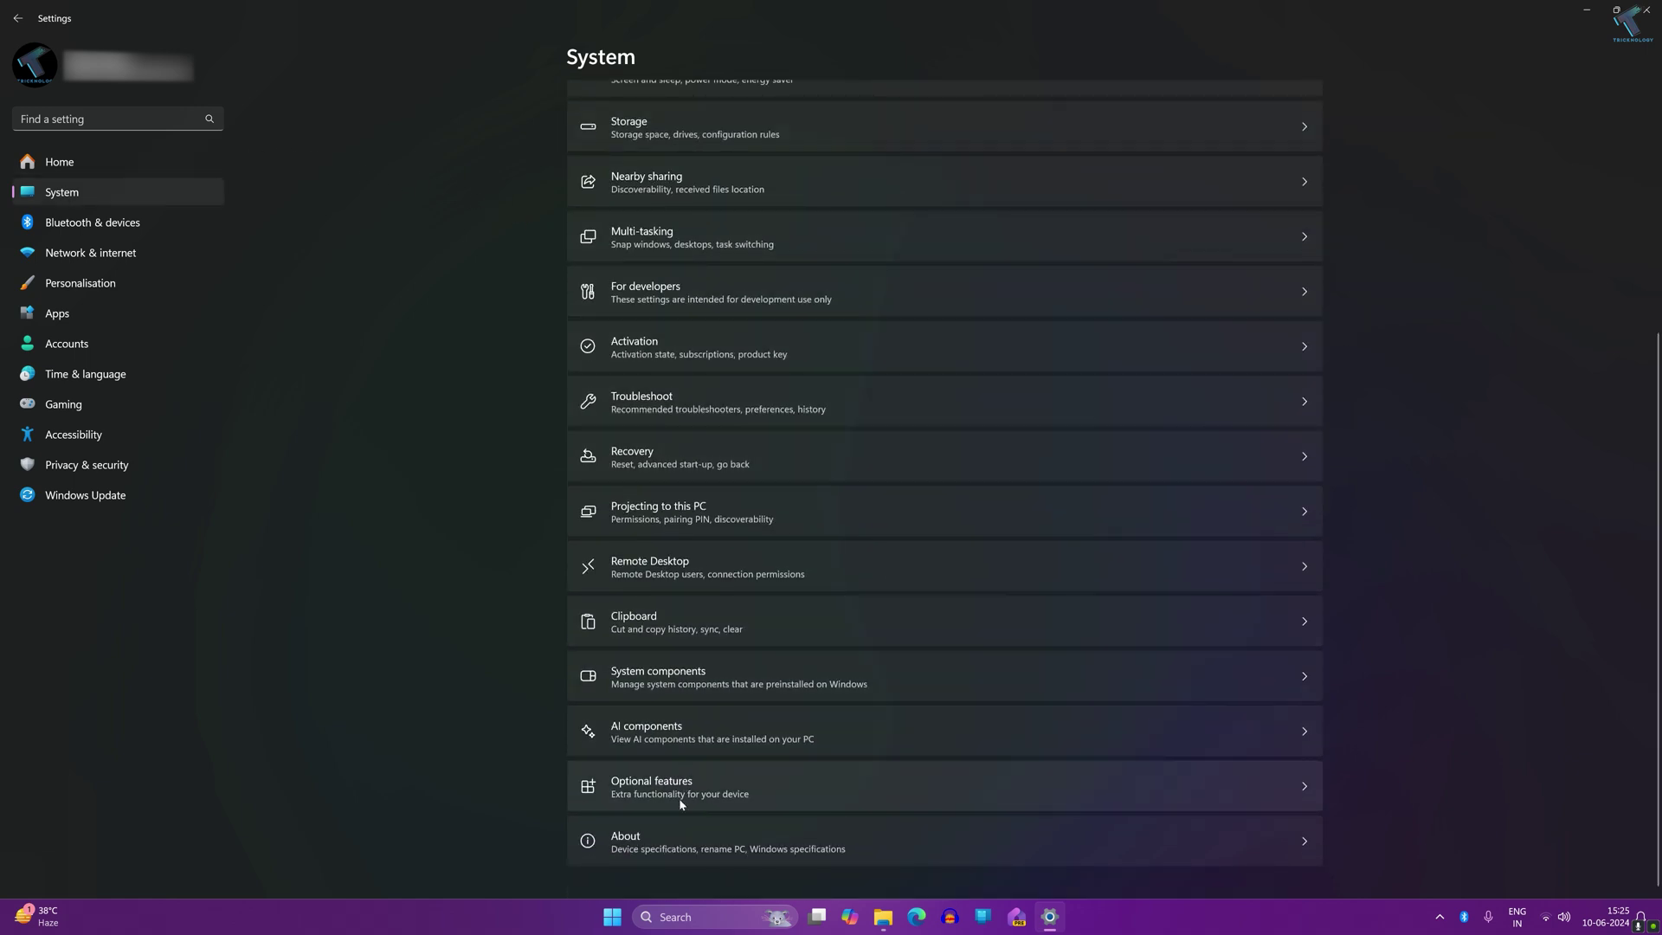
pyautogui.click(594, 833)
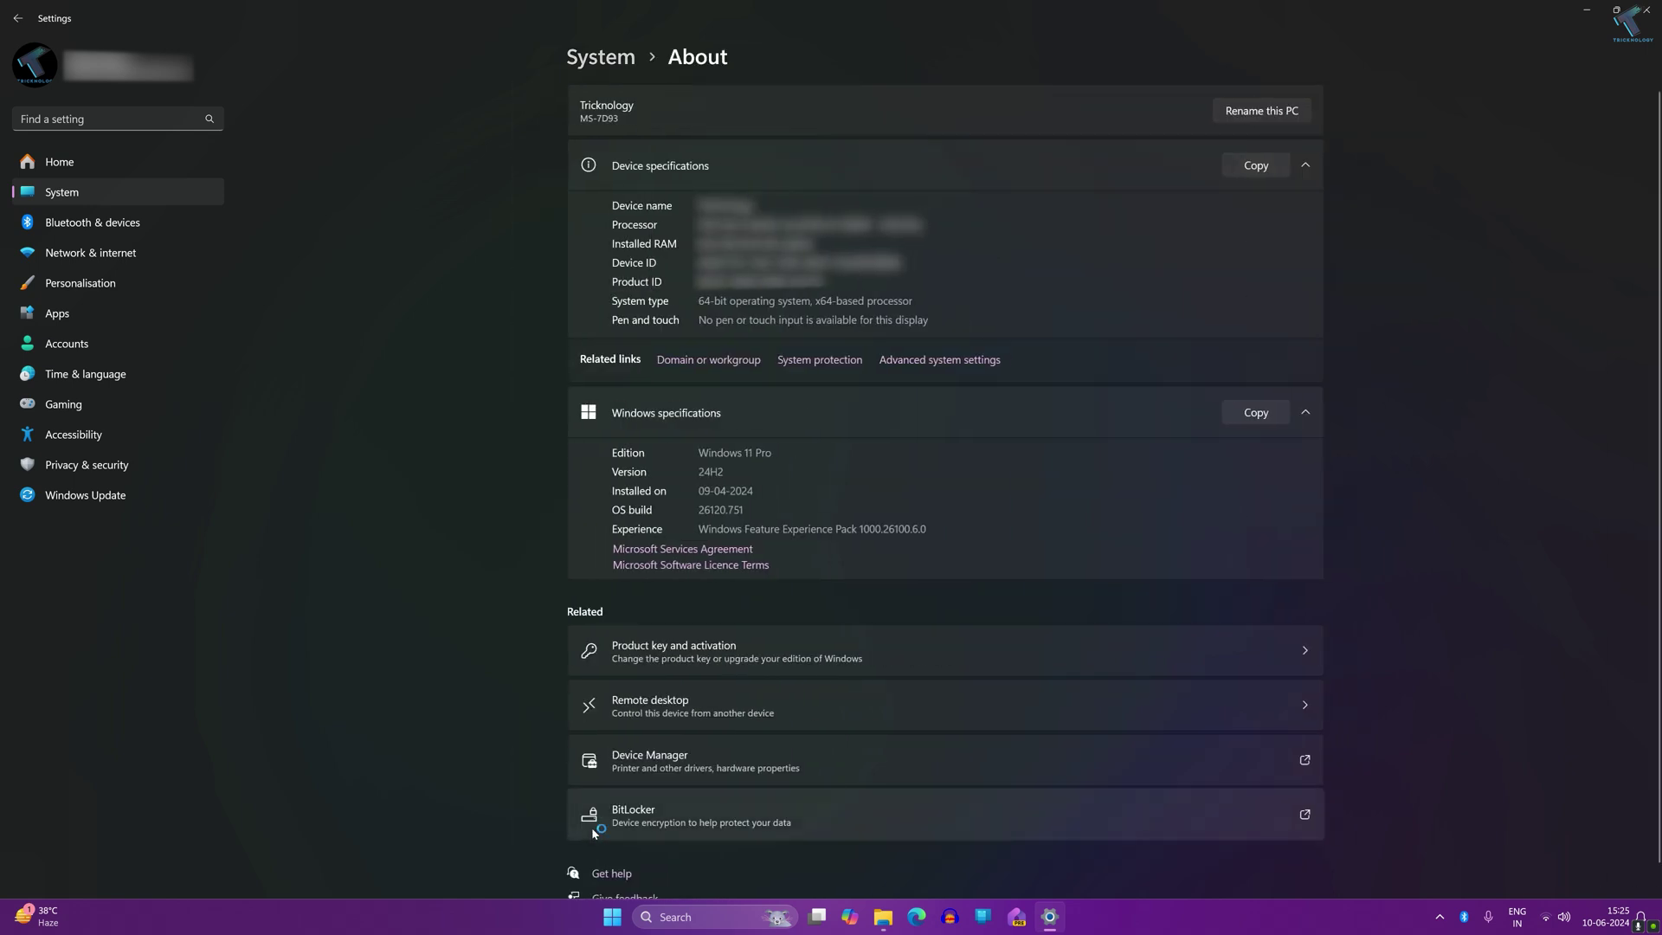
pyautogui.click(932, 361)
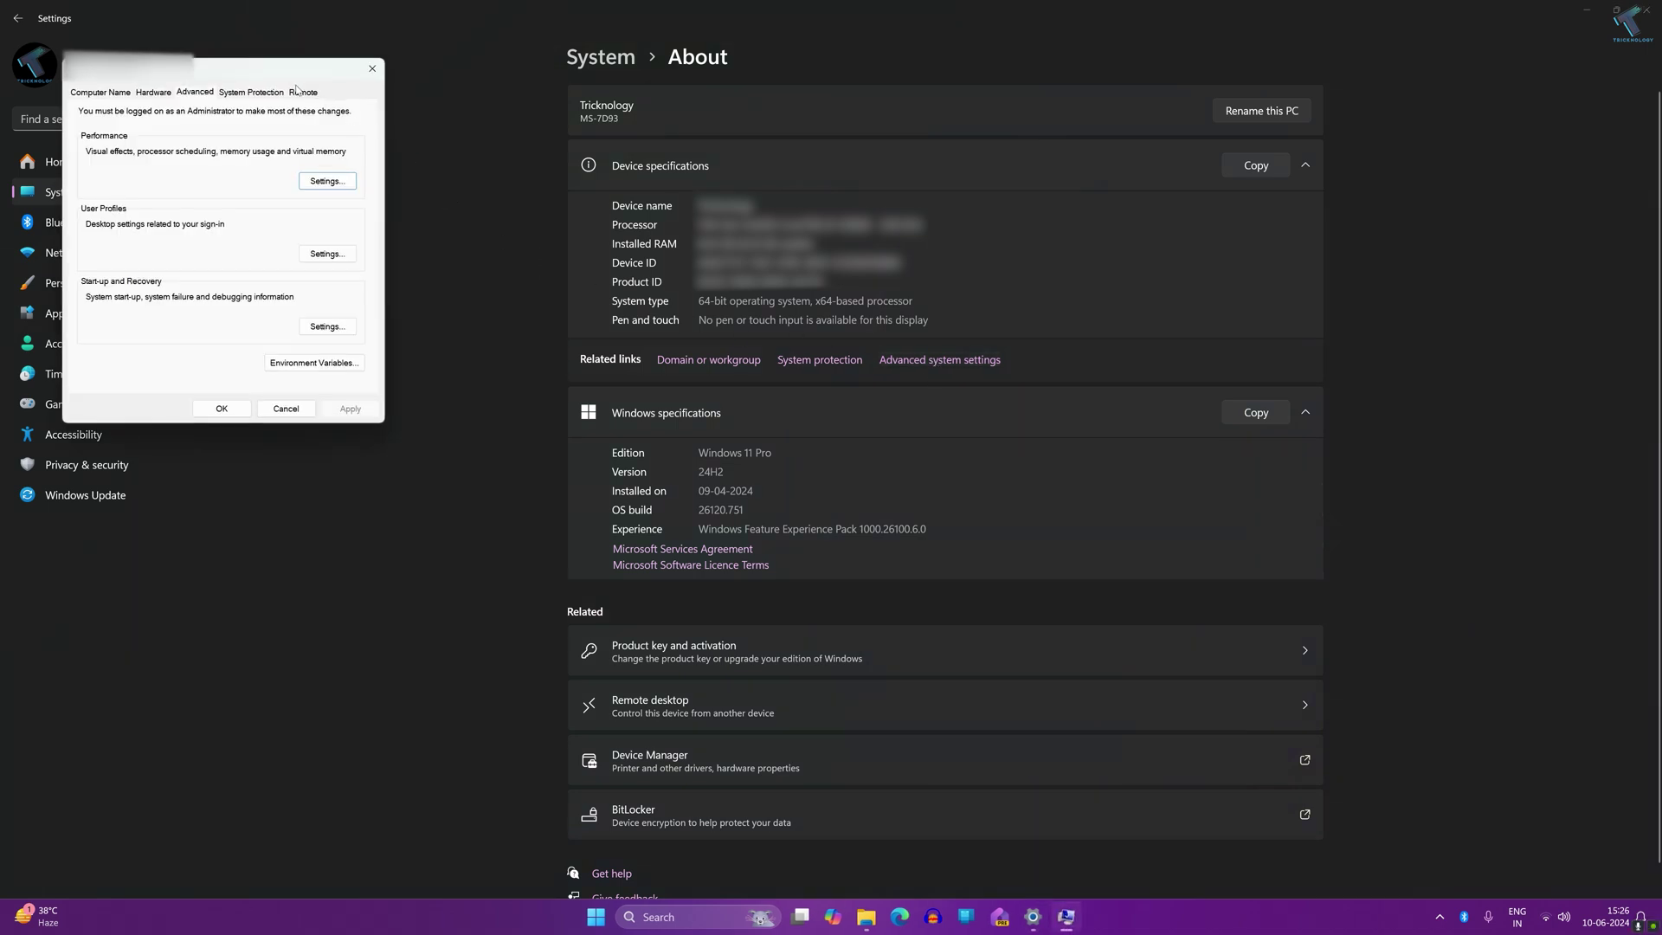
# Set the visual effects in Performance Options to Adjust for best performance, apply it, and close System Properties.
pyautogui.moveTo(283, 72); pyautogui.dragTo(746, 262)
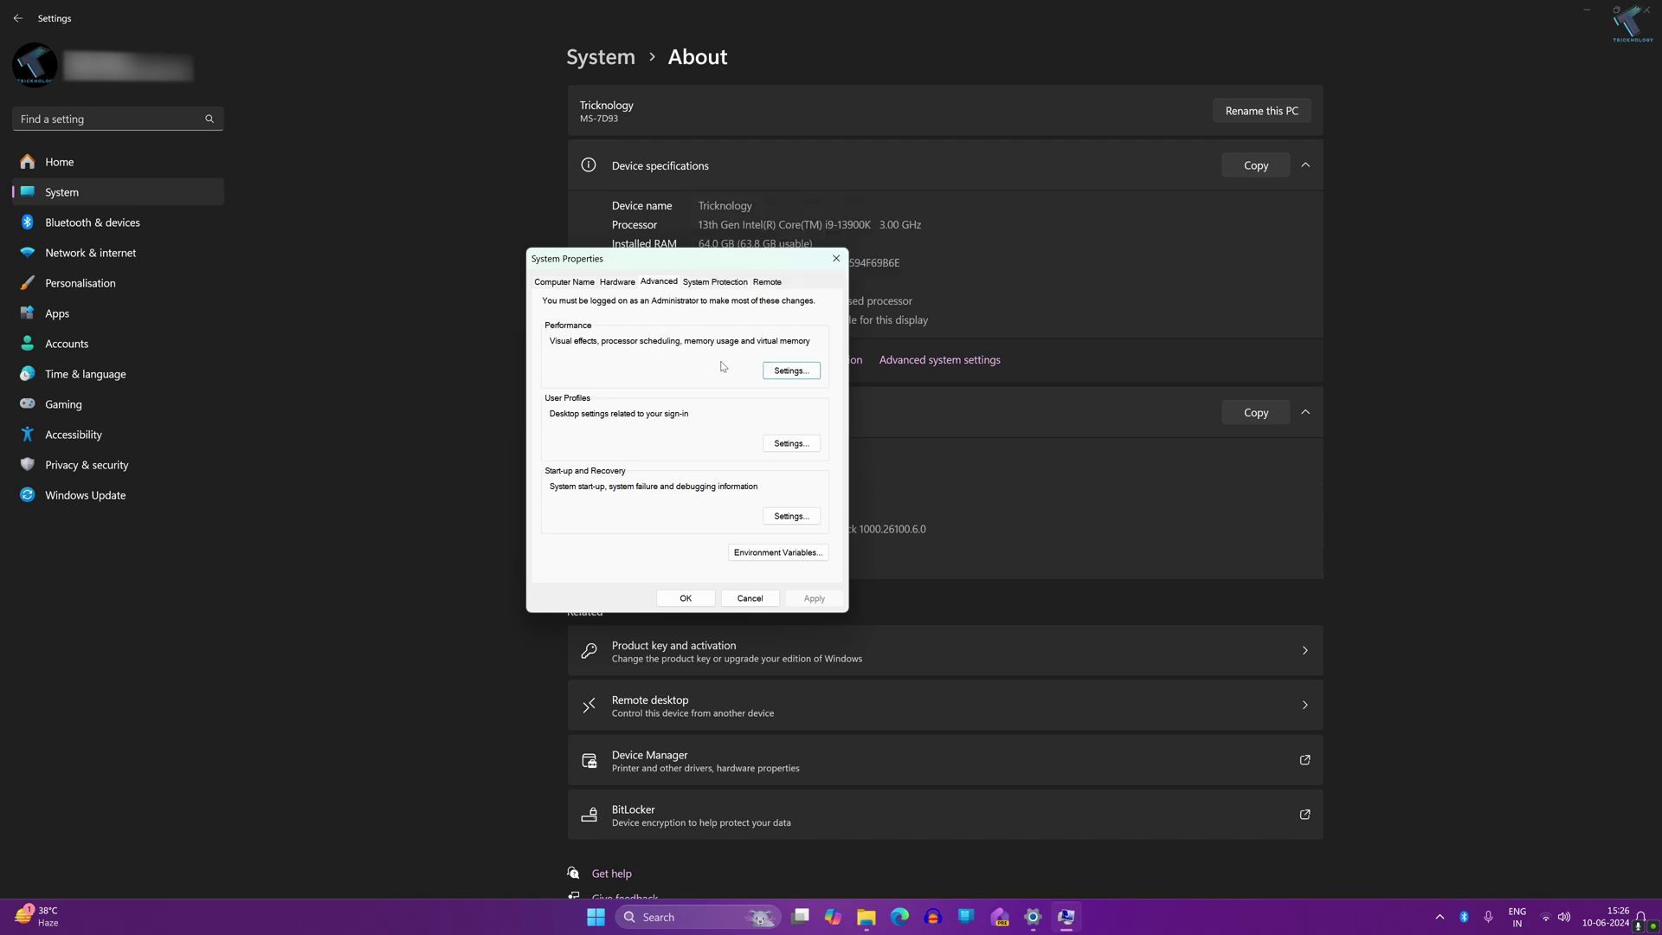
pyautogui.click(783, 368)
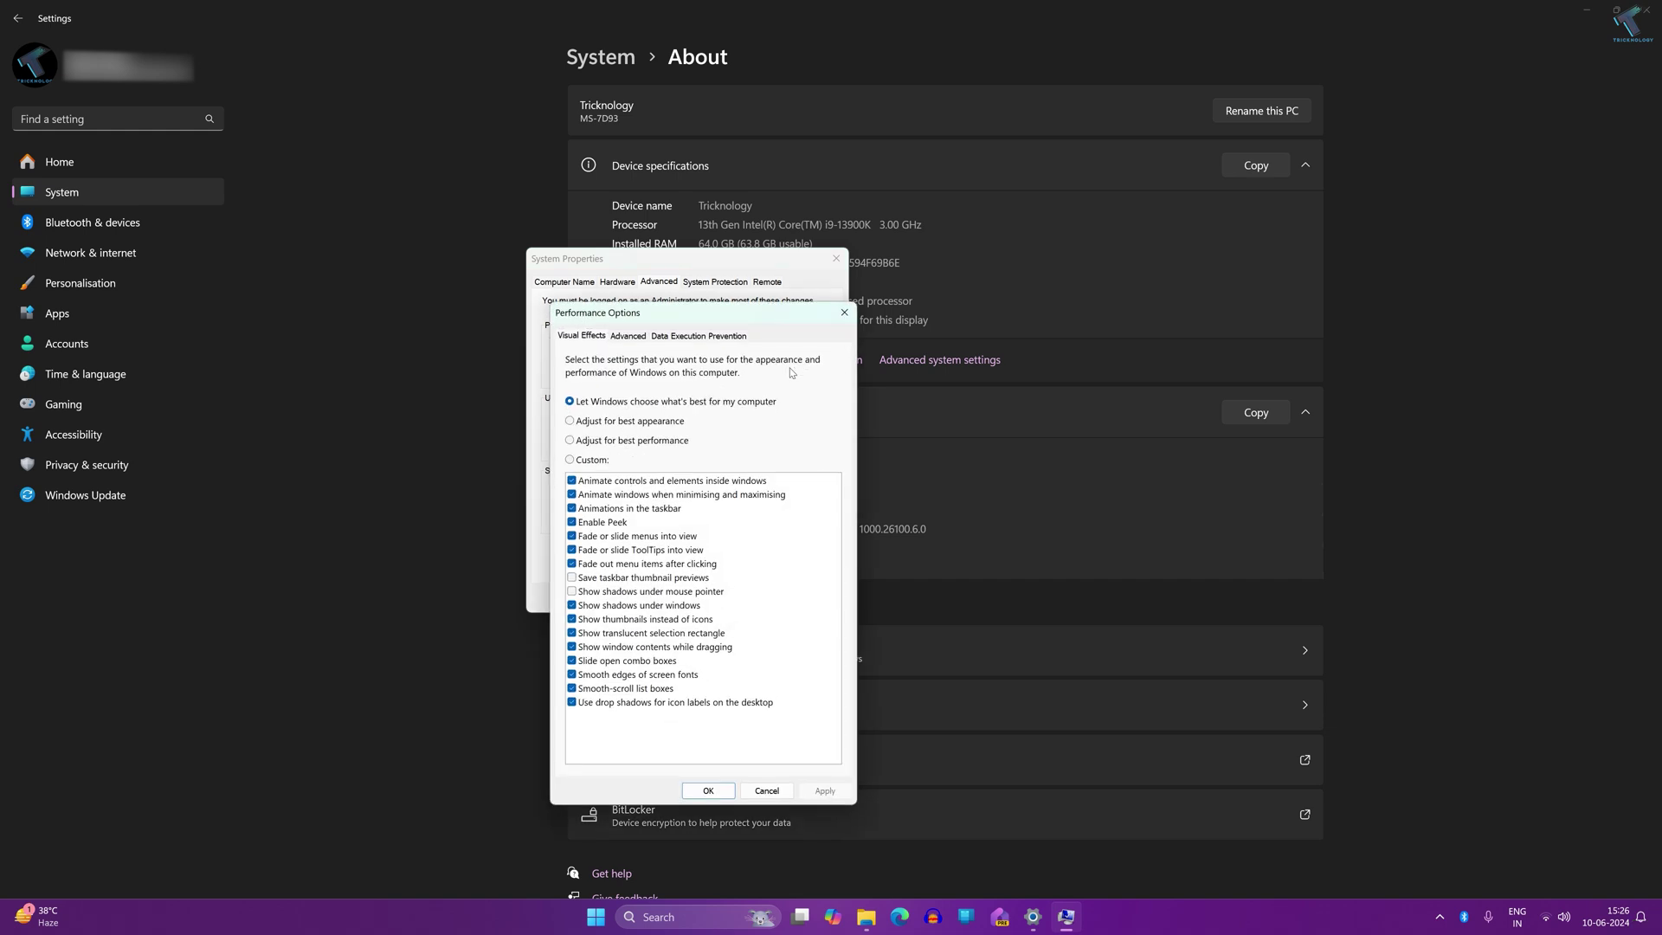
pyautogui.click(654, 442)
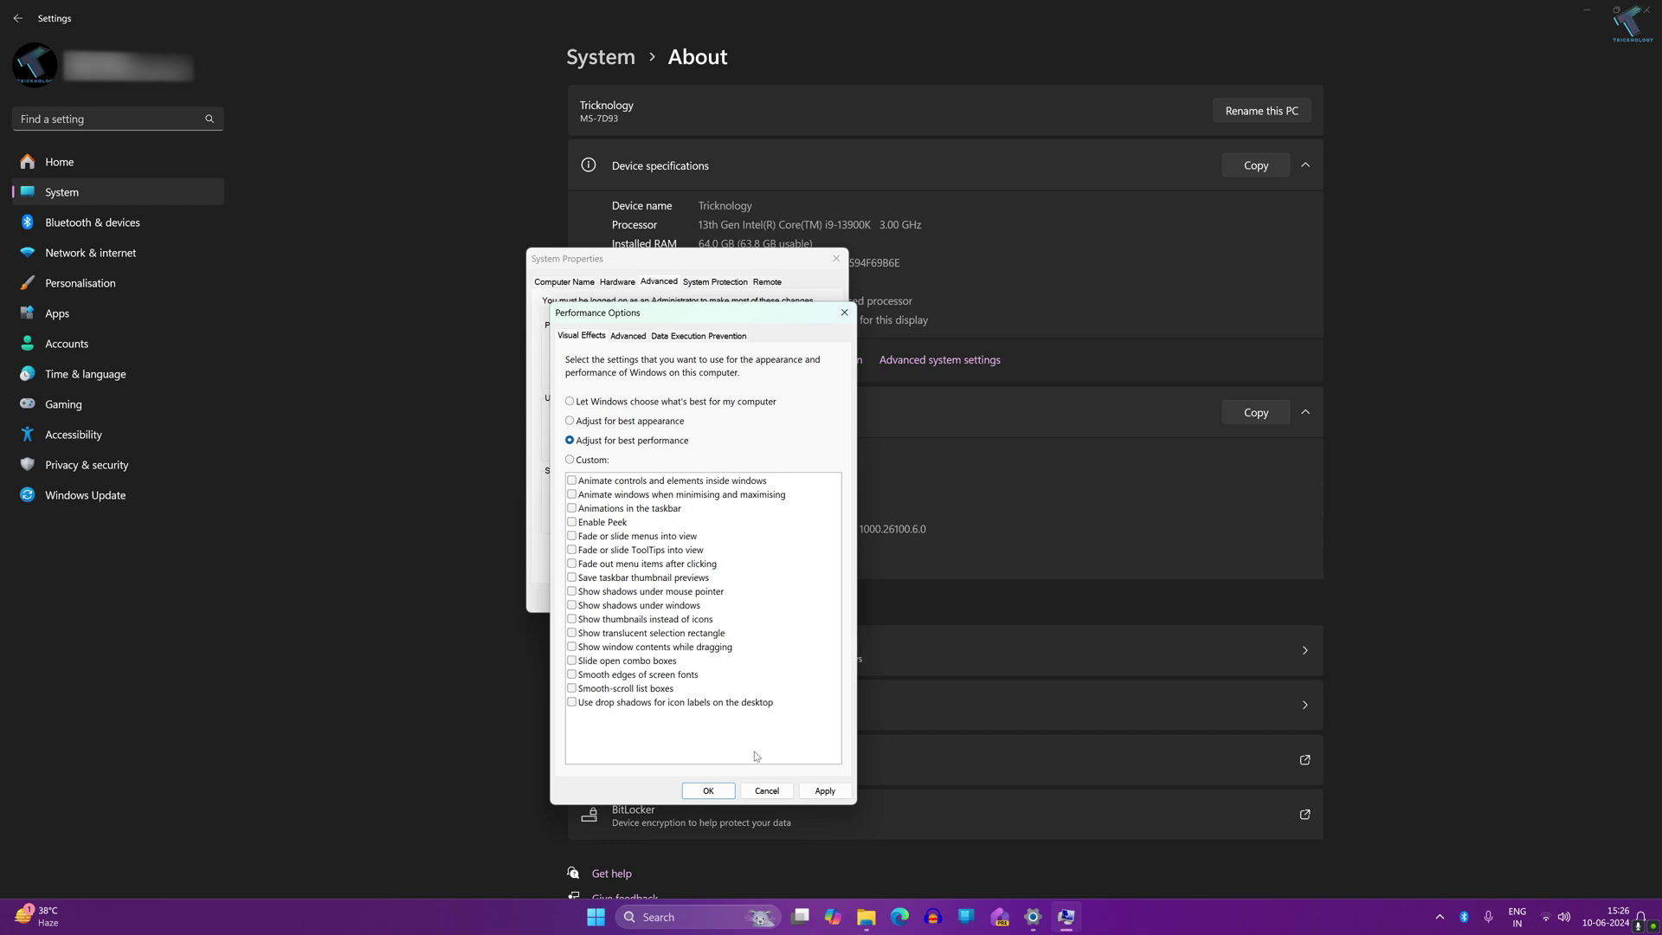
pyautogui.click(822, 789)
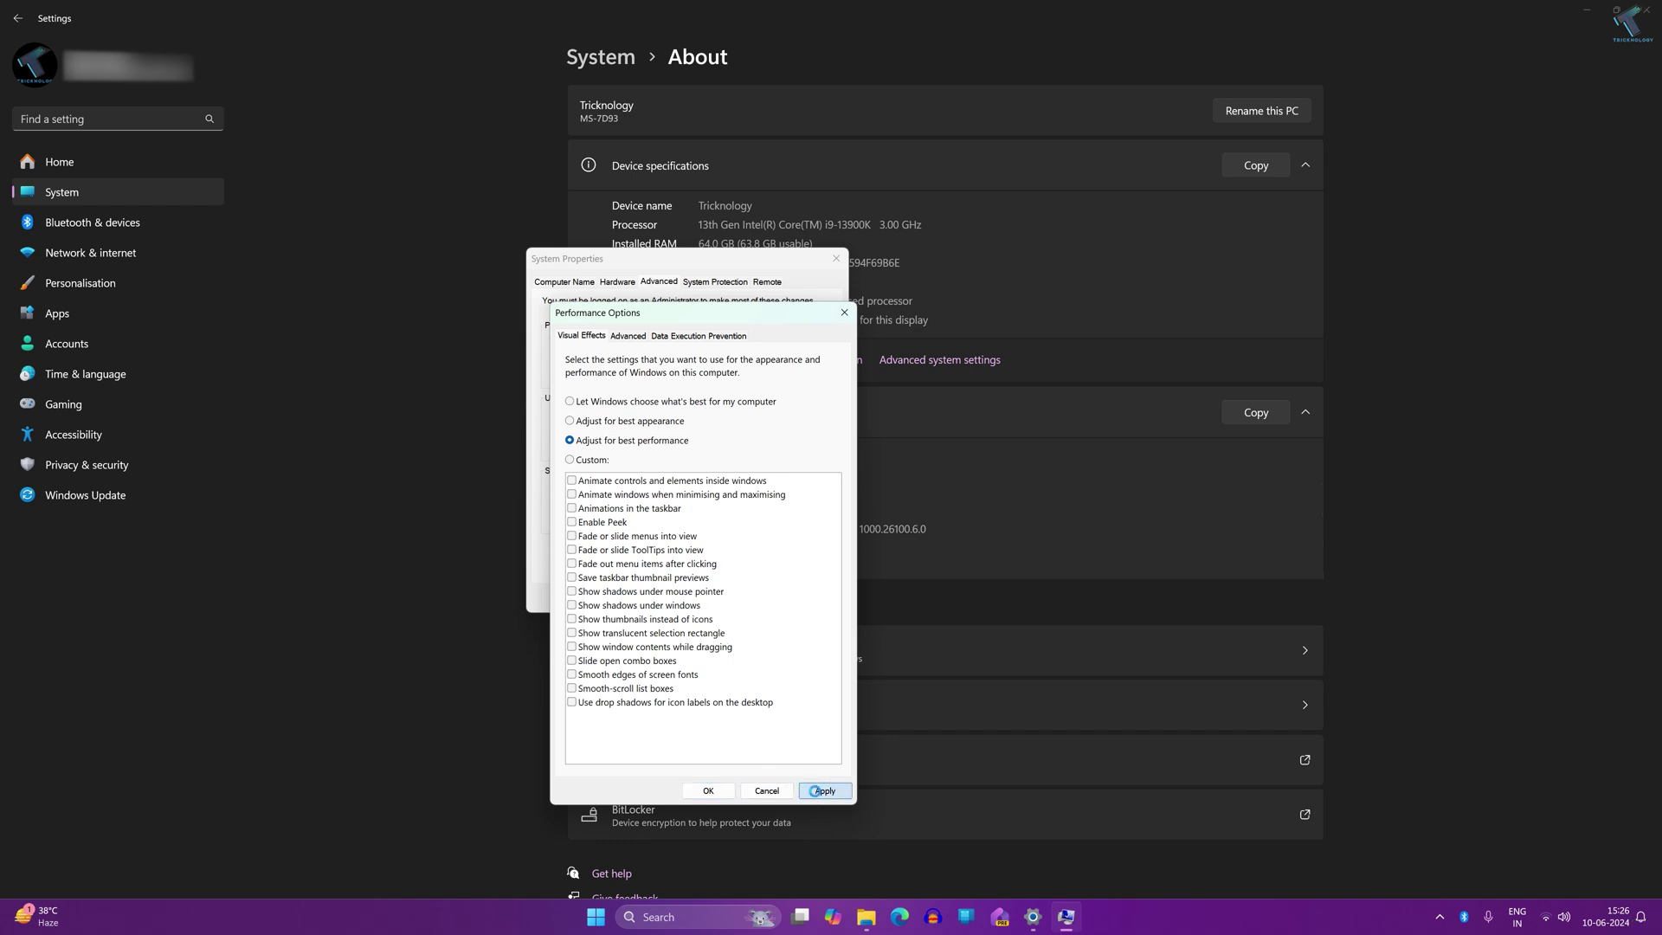
pyautogui.click(708, 790)
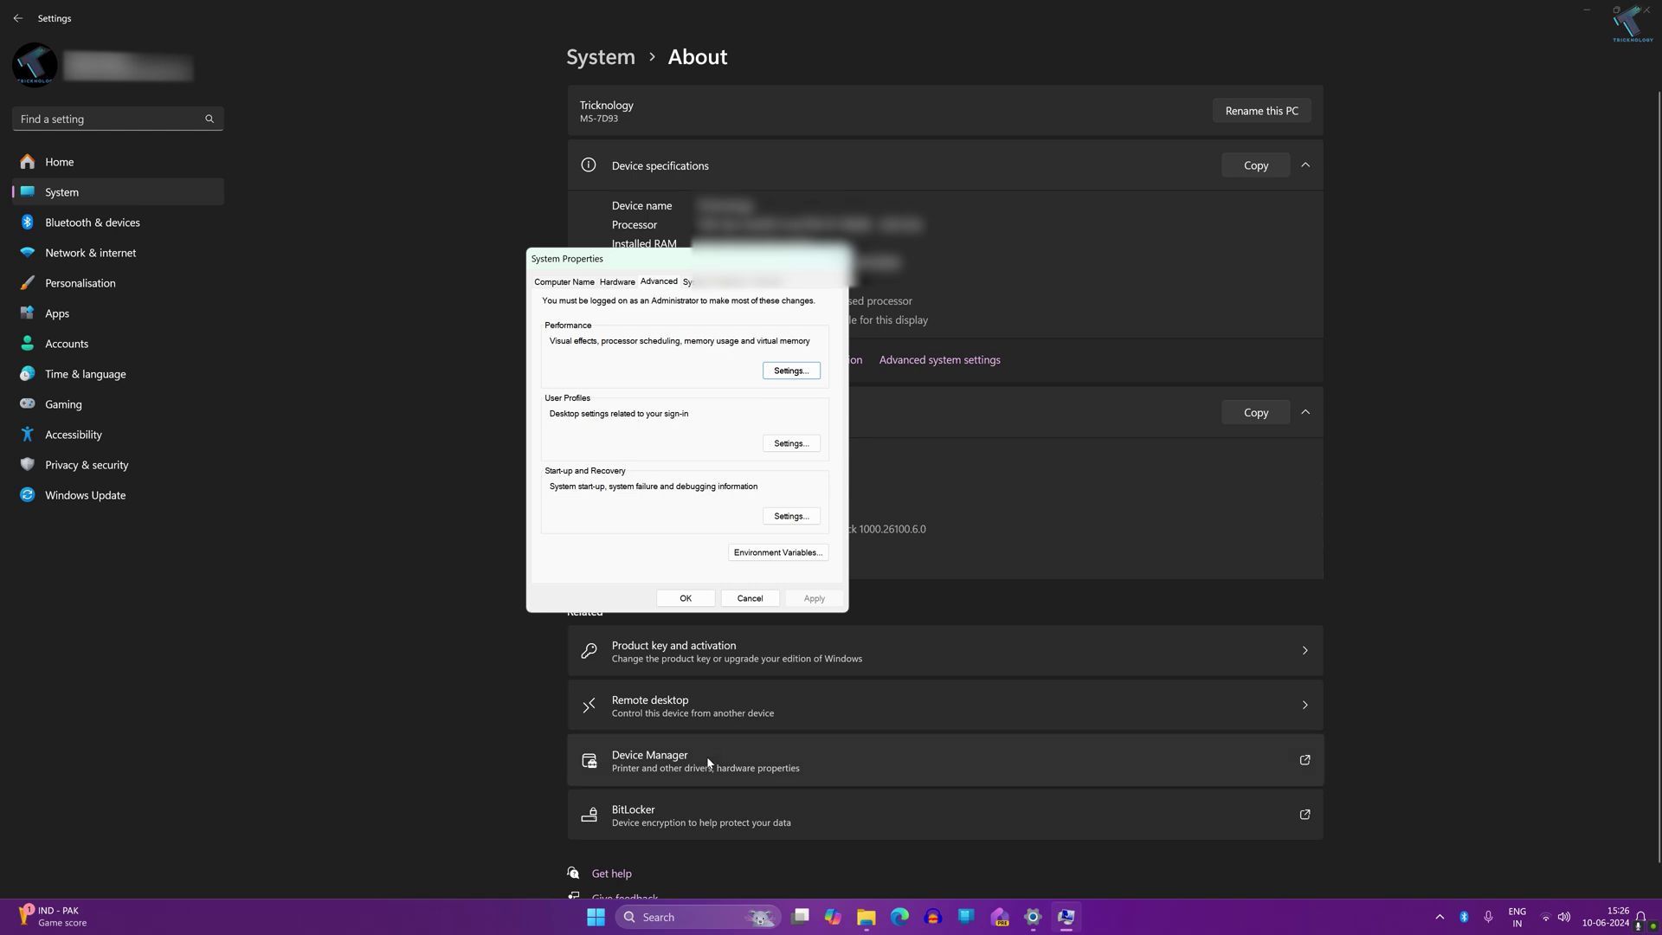
pyautogui.click(688, 606)
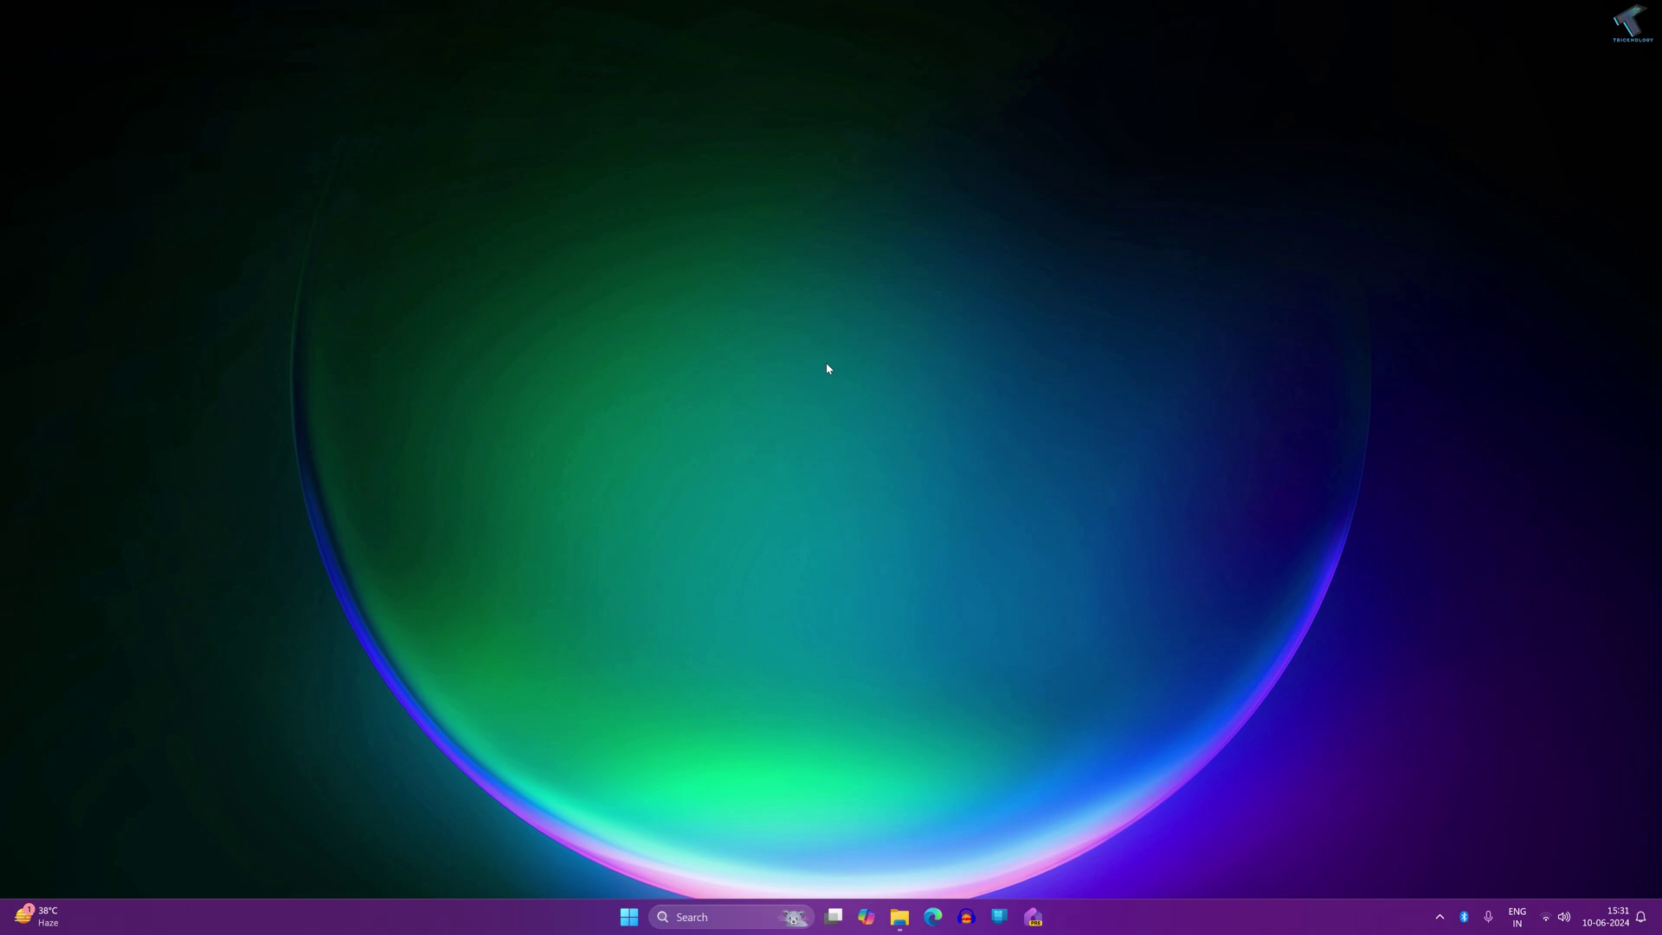
# Find msconfig, open System Configuration, and bring up the advanced boot options for the current Windows 11 installation.
pyautogui.click(641, 915)
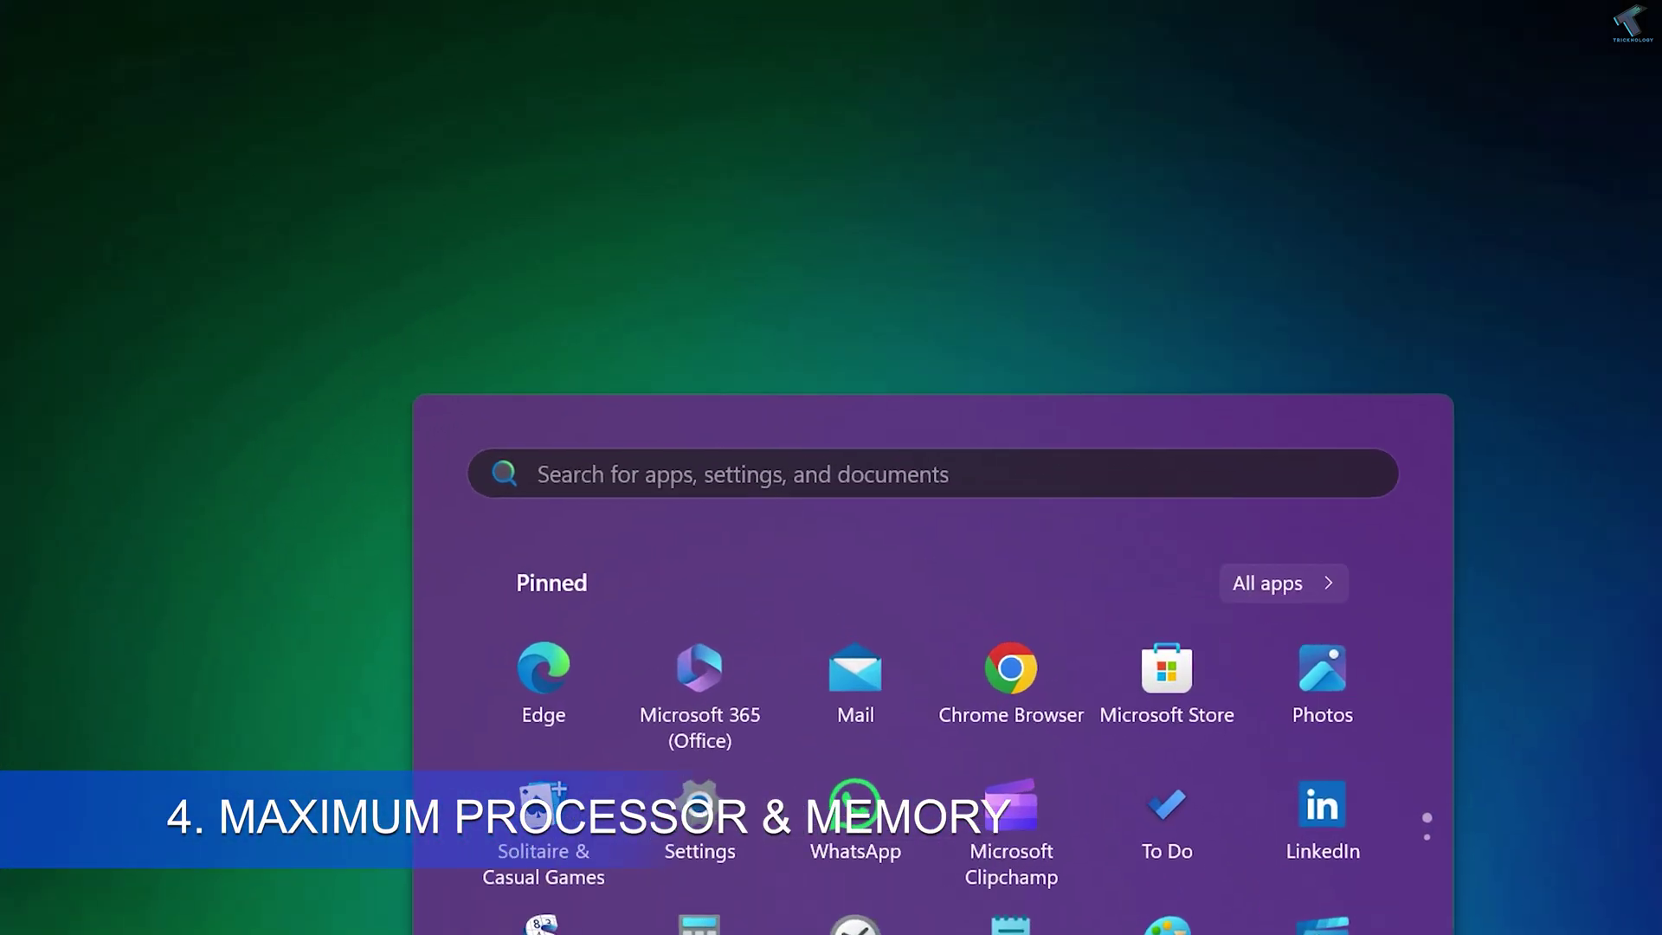
pyautogui.write('msco')
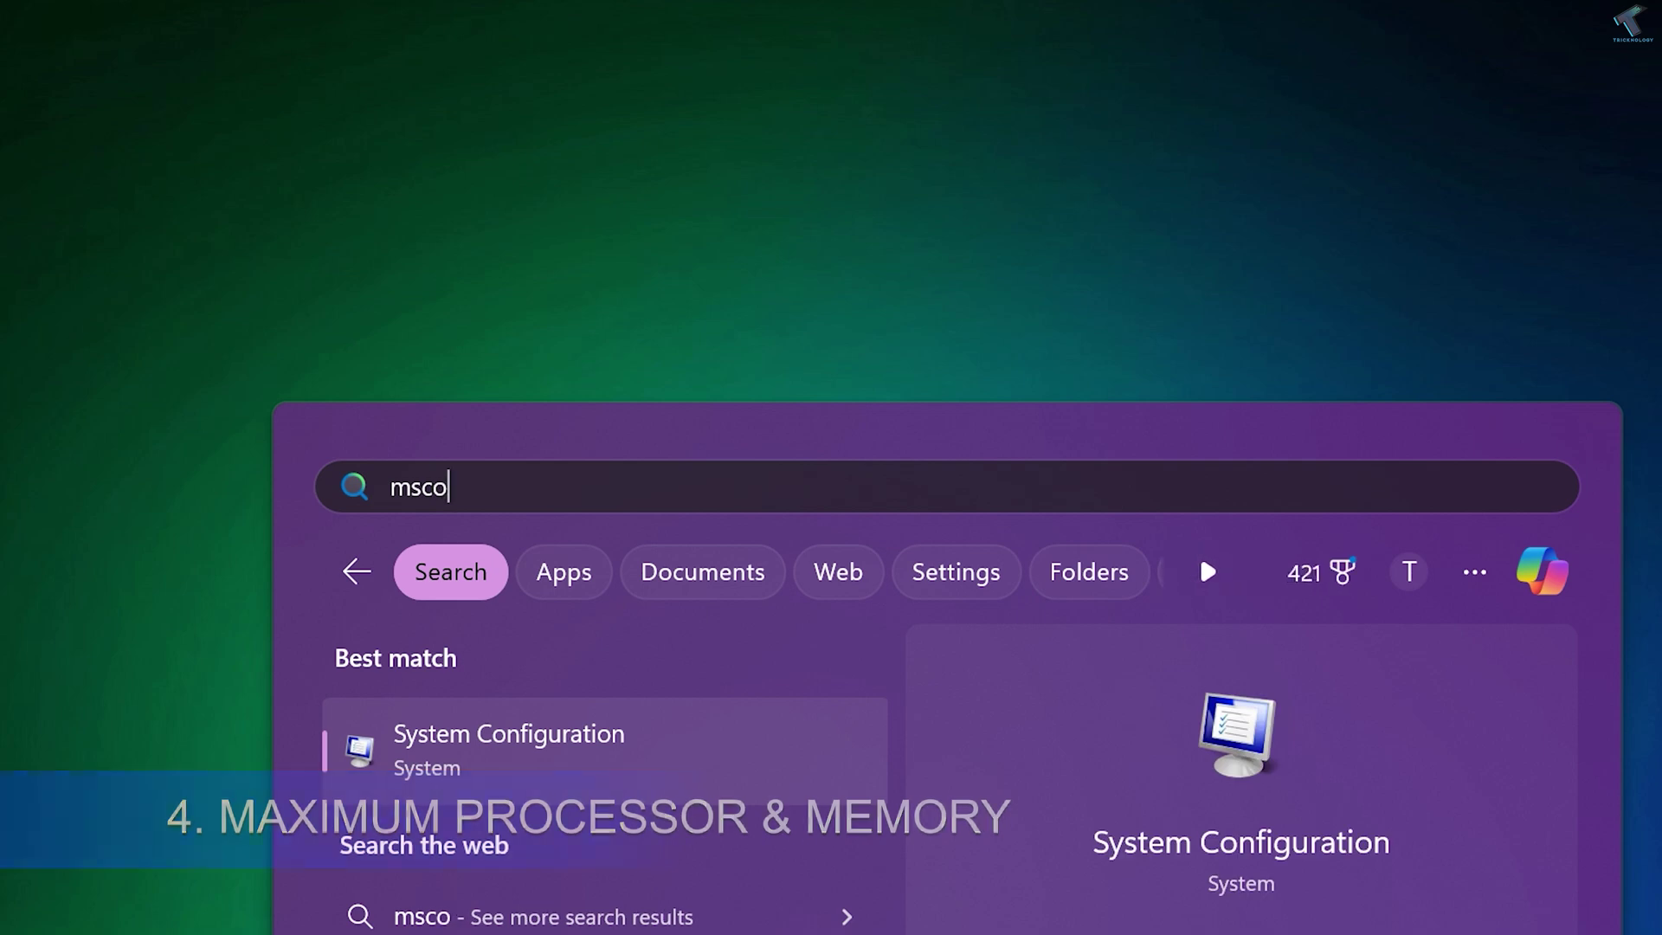
pyautogui.write('nfig')
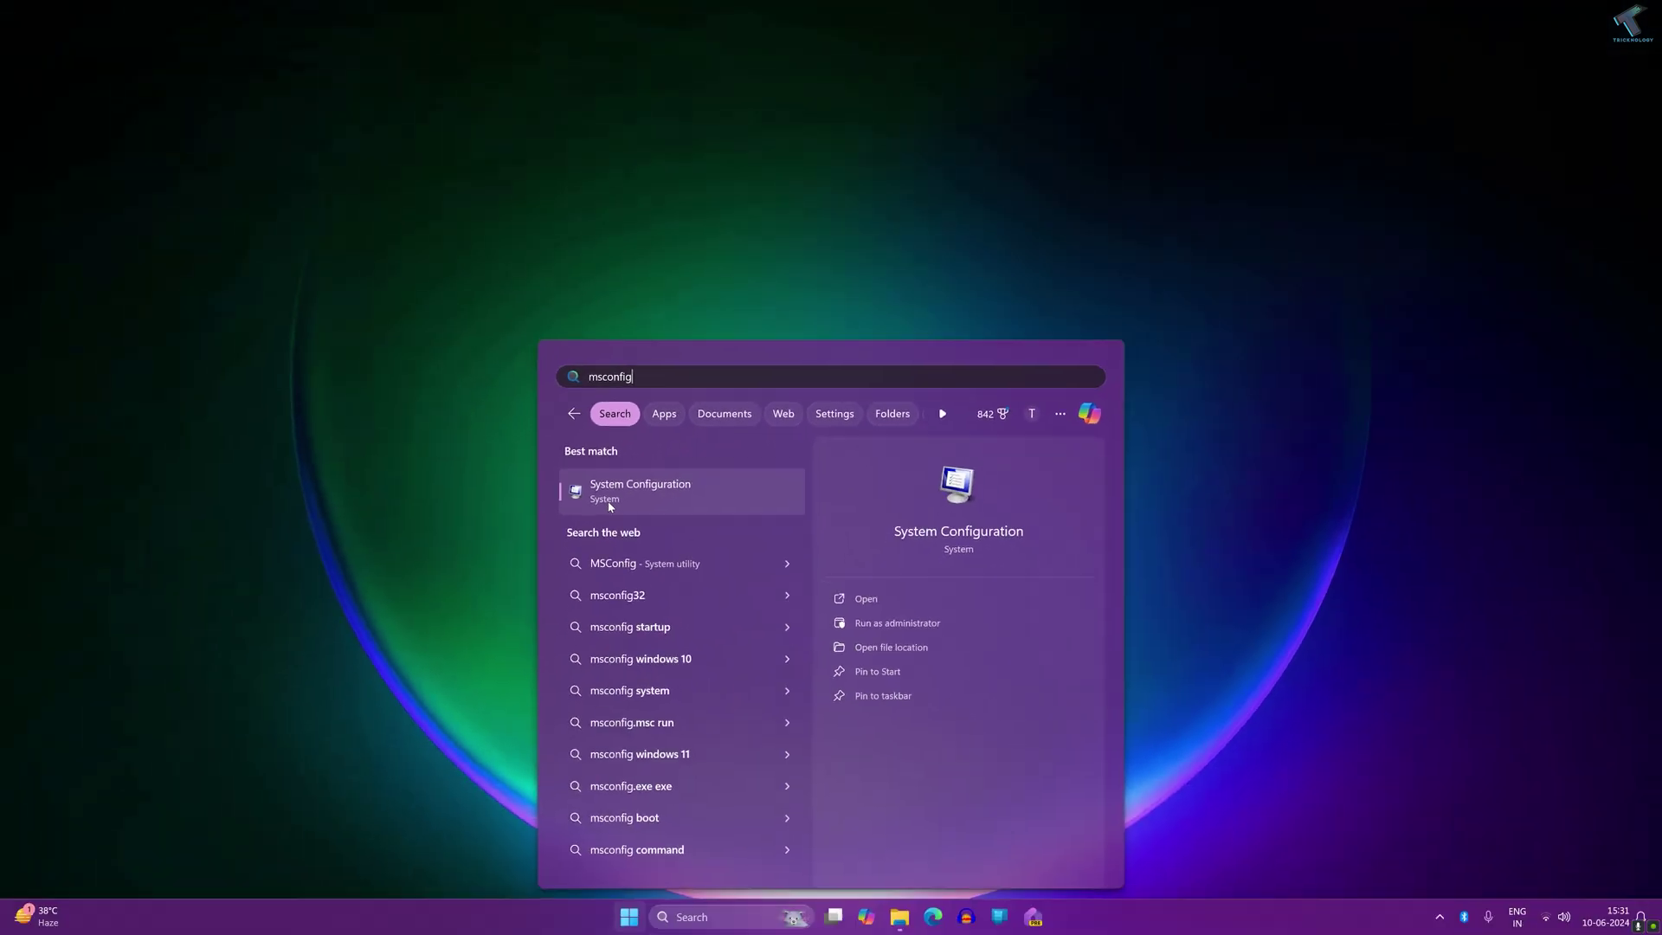
pyautogui.click(609, 506)
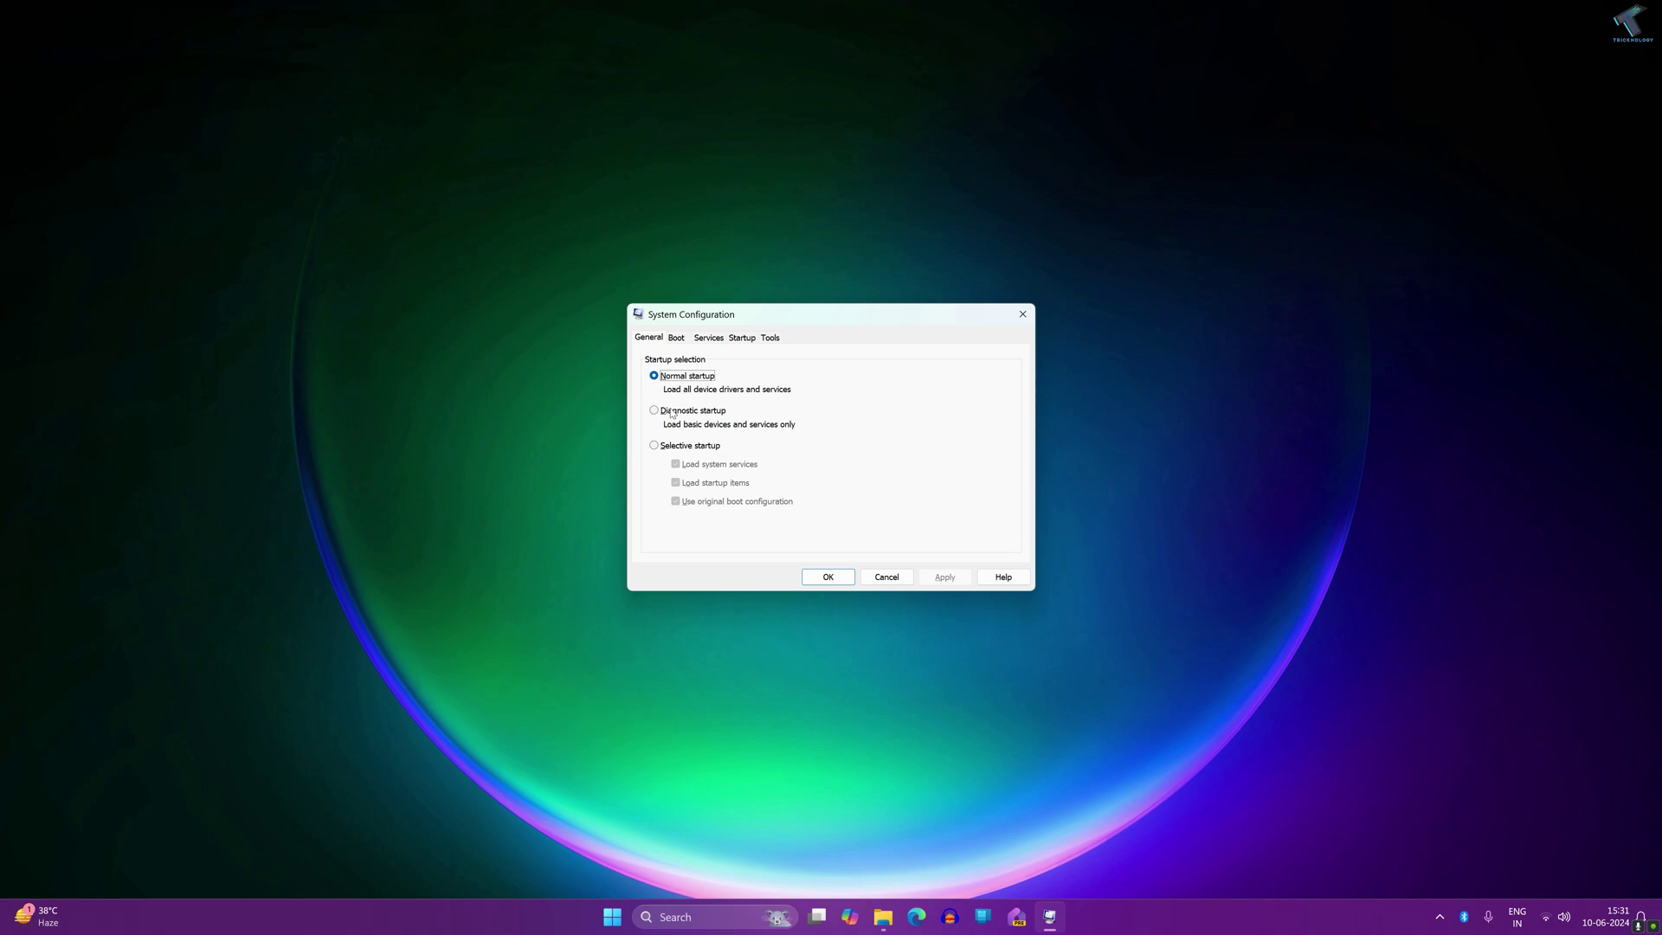
pyautogui.click(677, 338)
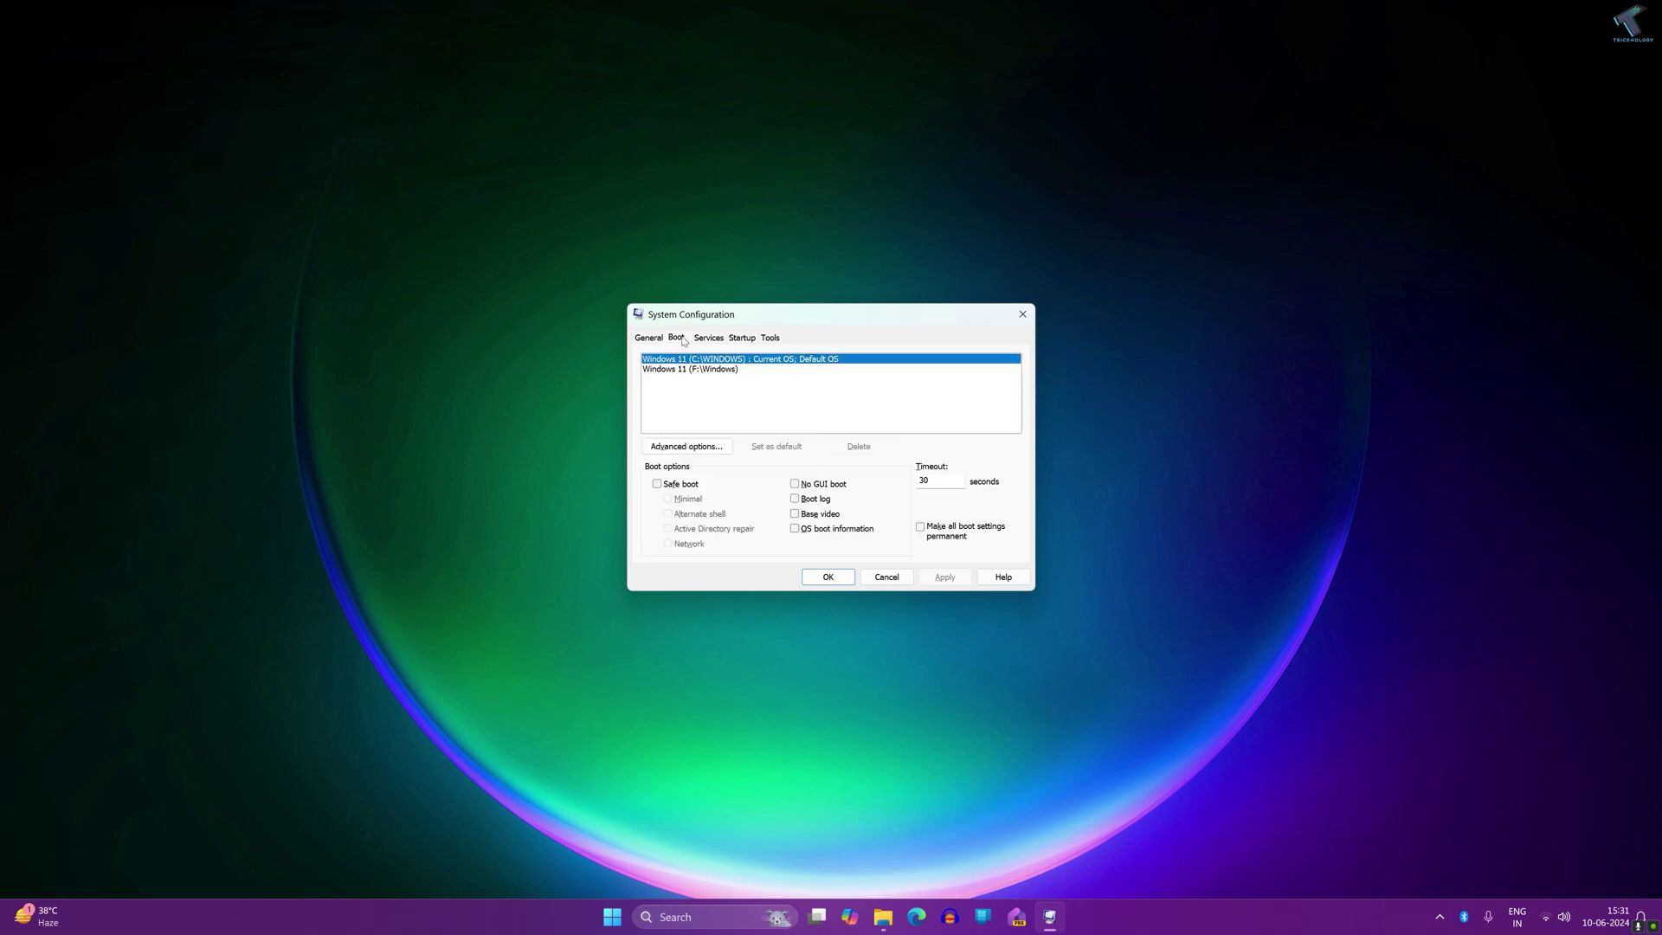
pyautogui.click(663, 447)
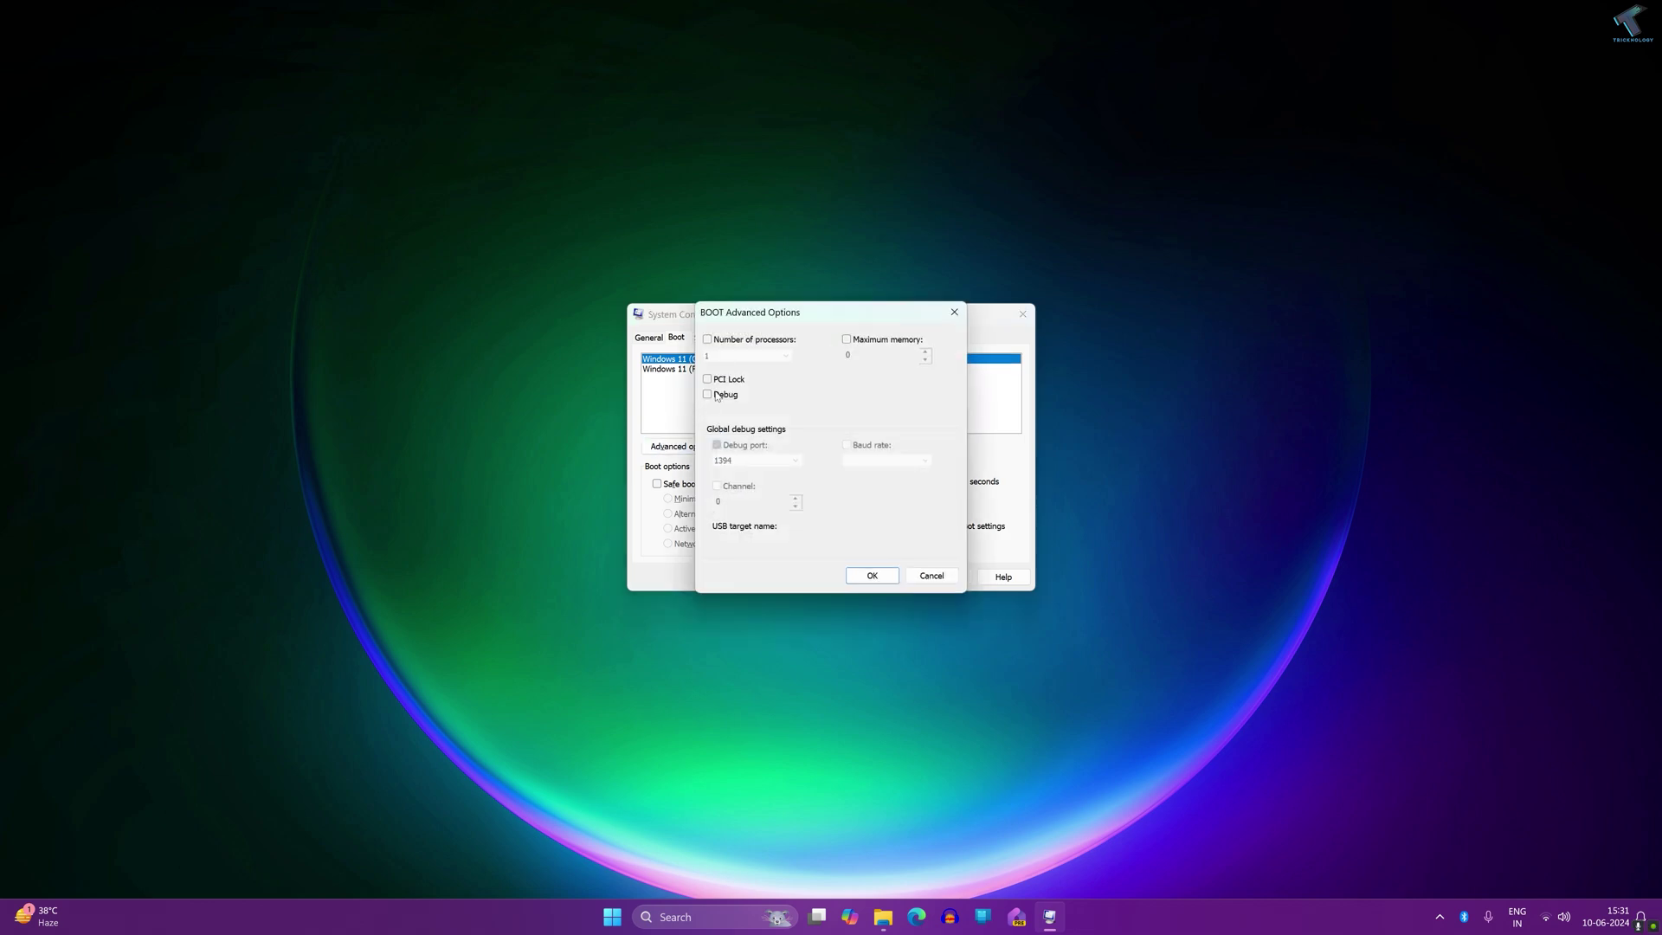
# Set the number of processors to 32 and enable Maximum memory in the advanced boot options, and accept them.
pyautogui.click(750, 343)
pyautogui.click(791, 356)
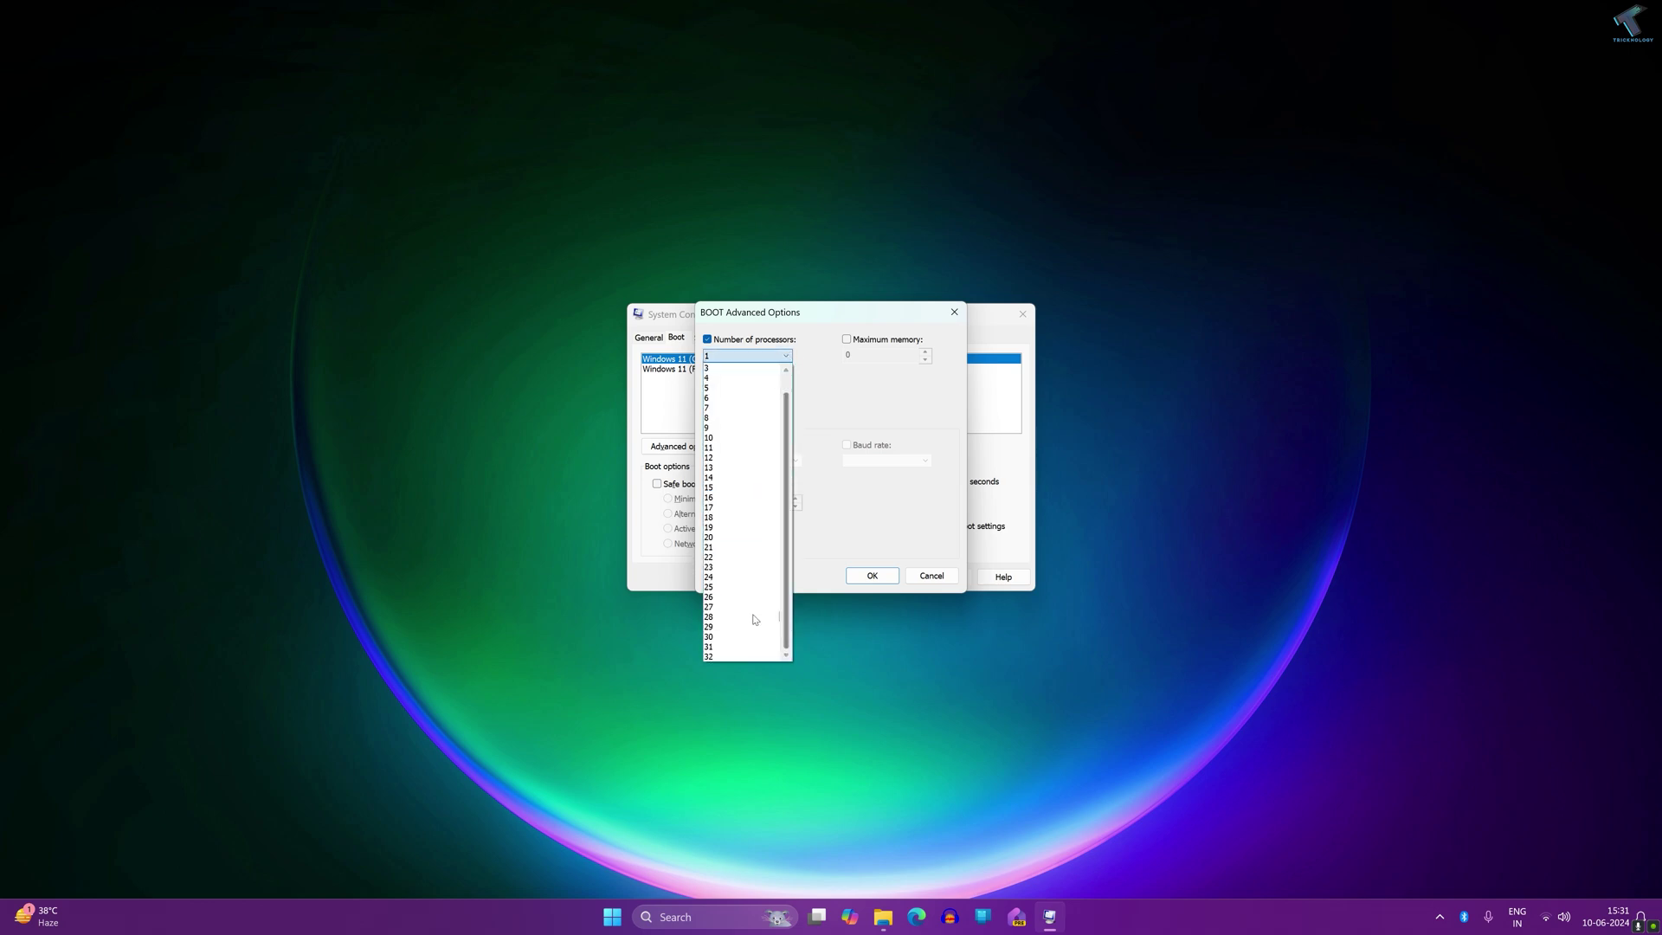
pyautogui.scroll(-1, 746, 645)
pyautogui.click(740, 657)
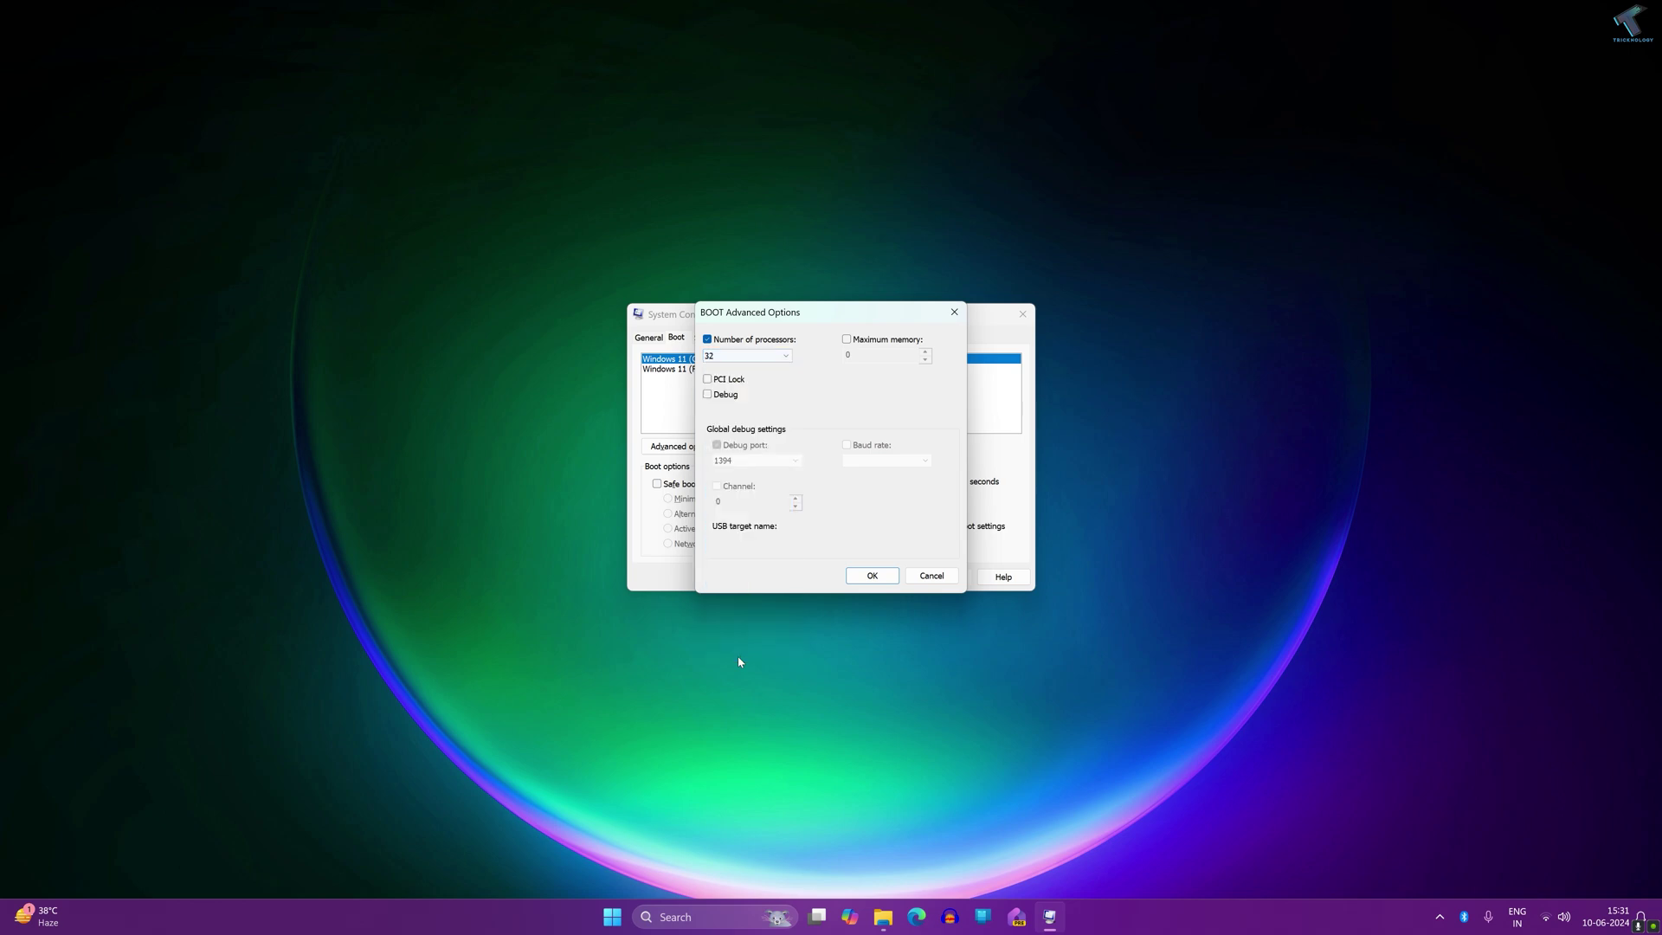
pyautogui.click(866, 345)
pyautogui.click(870, 575)
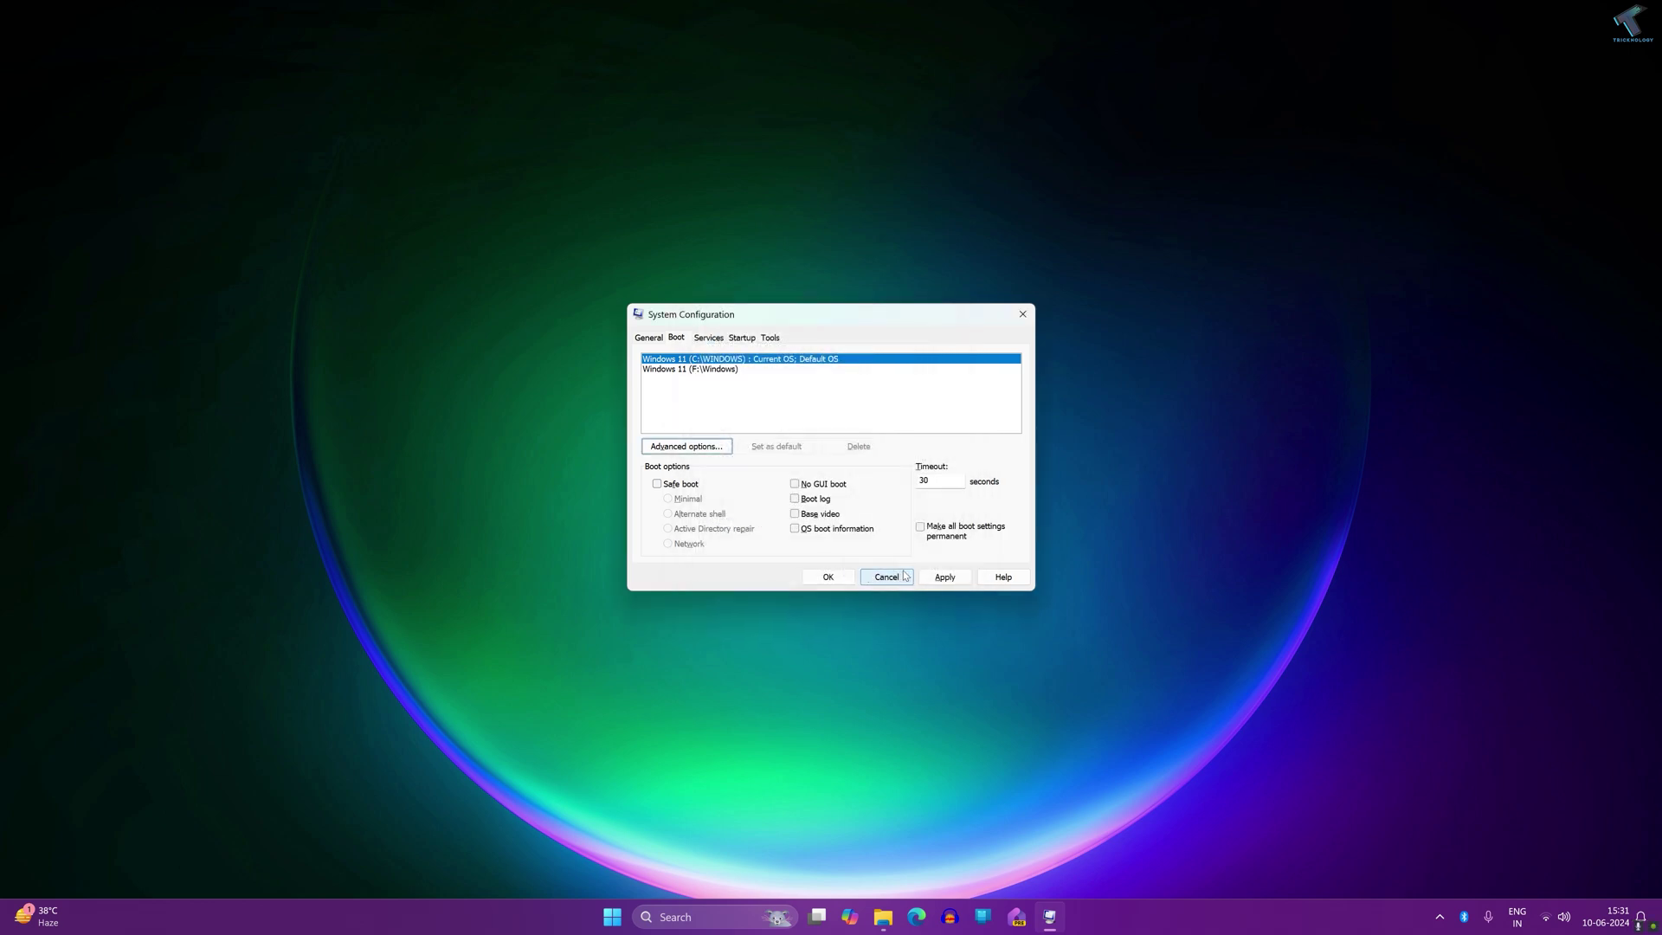
# Apply the boot configuration changes, close System Configuration, and dismiss the restart prompt.
pyautogui.click(944, 576)
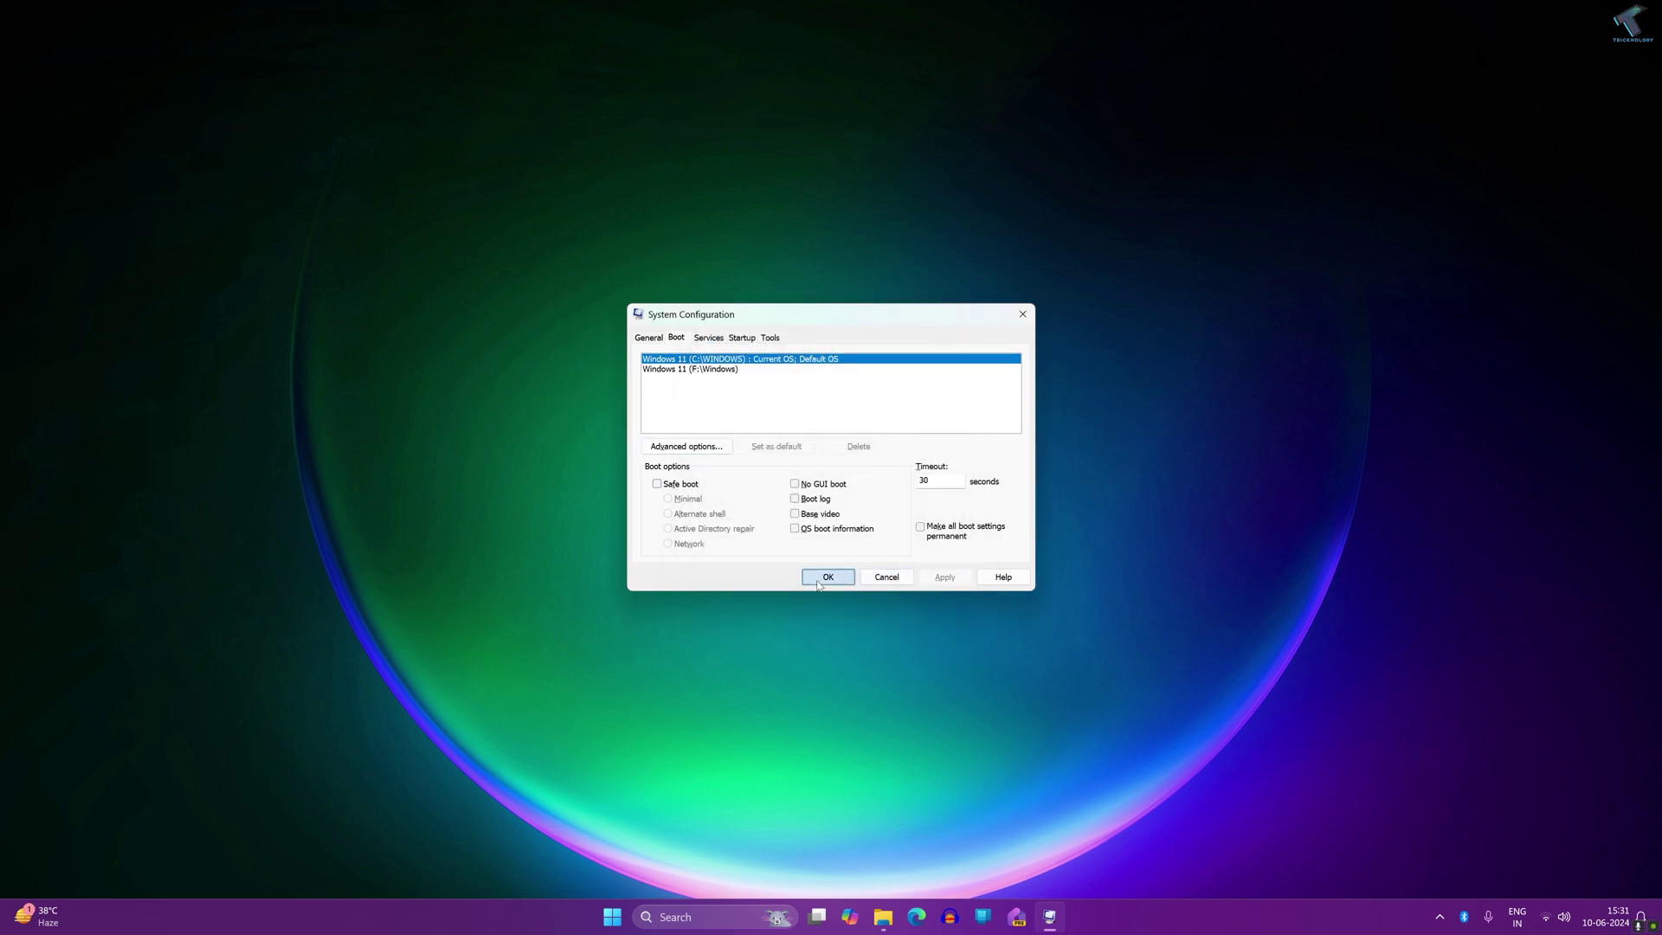
pyautogui.click(818, 578)
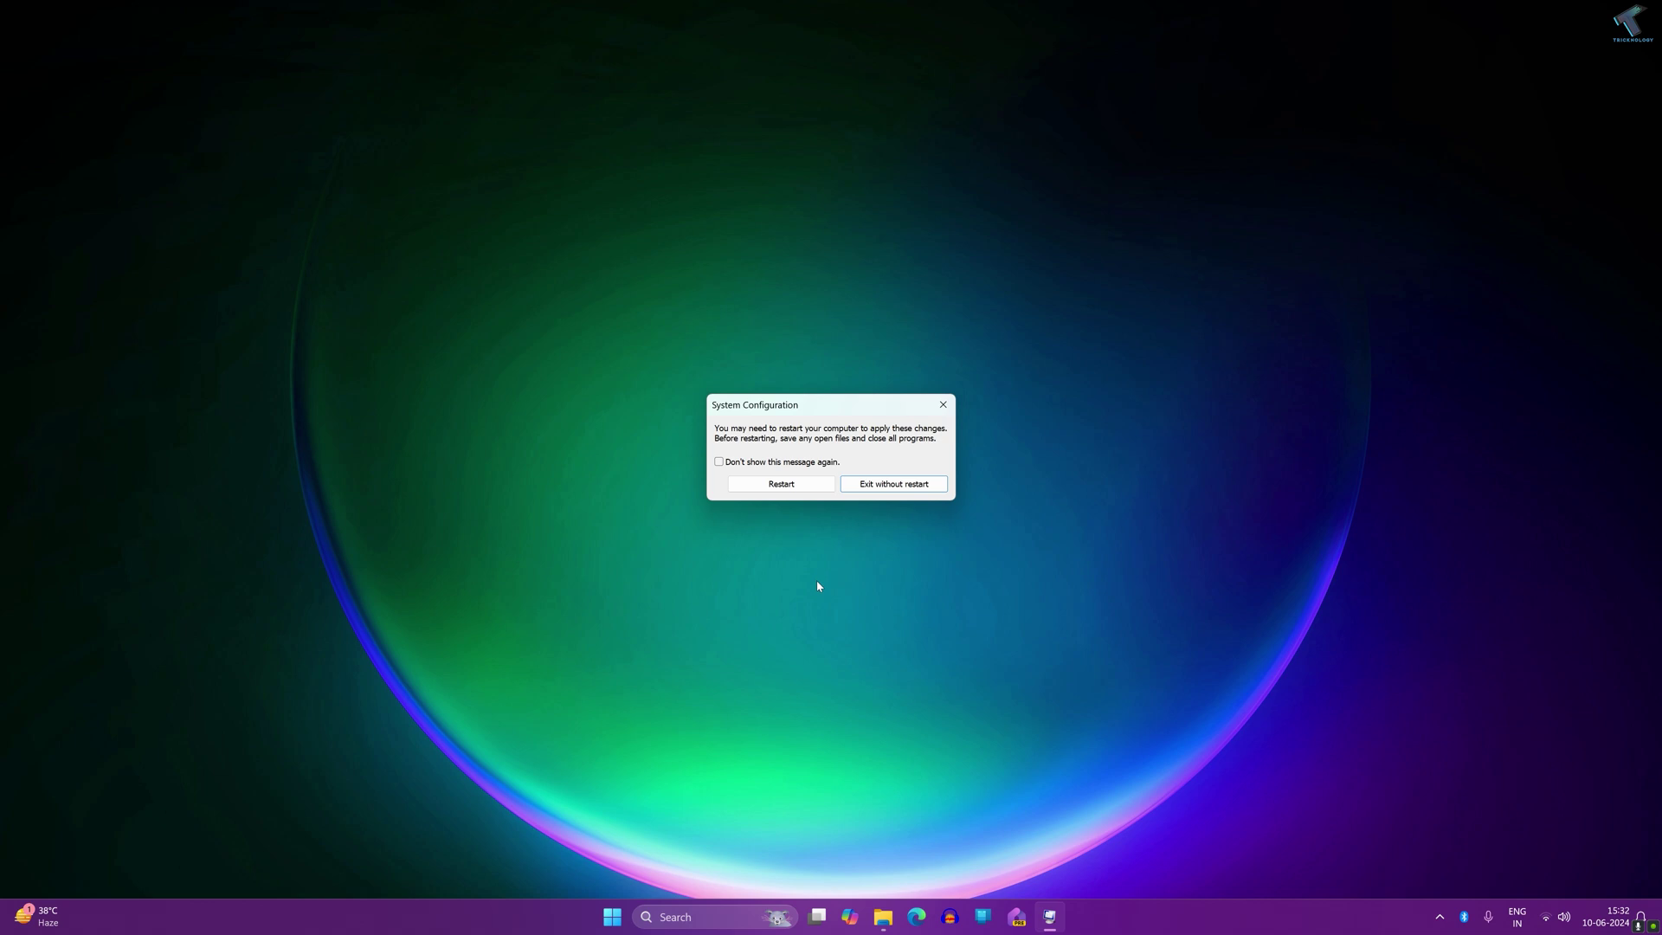
pyautogui.press('Tab')
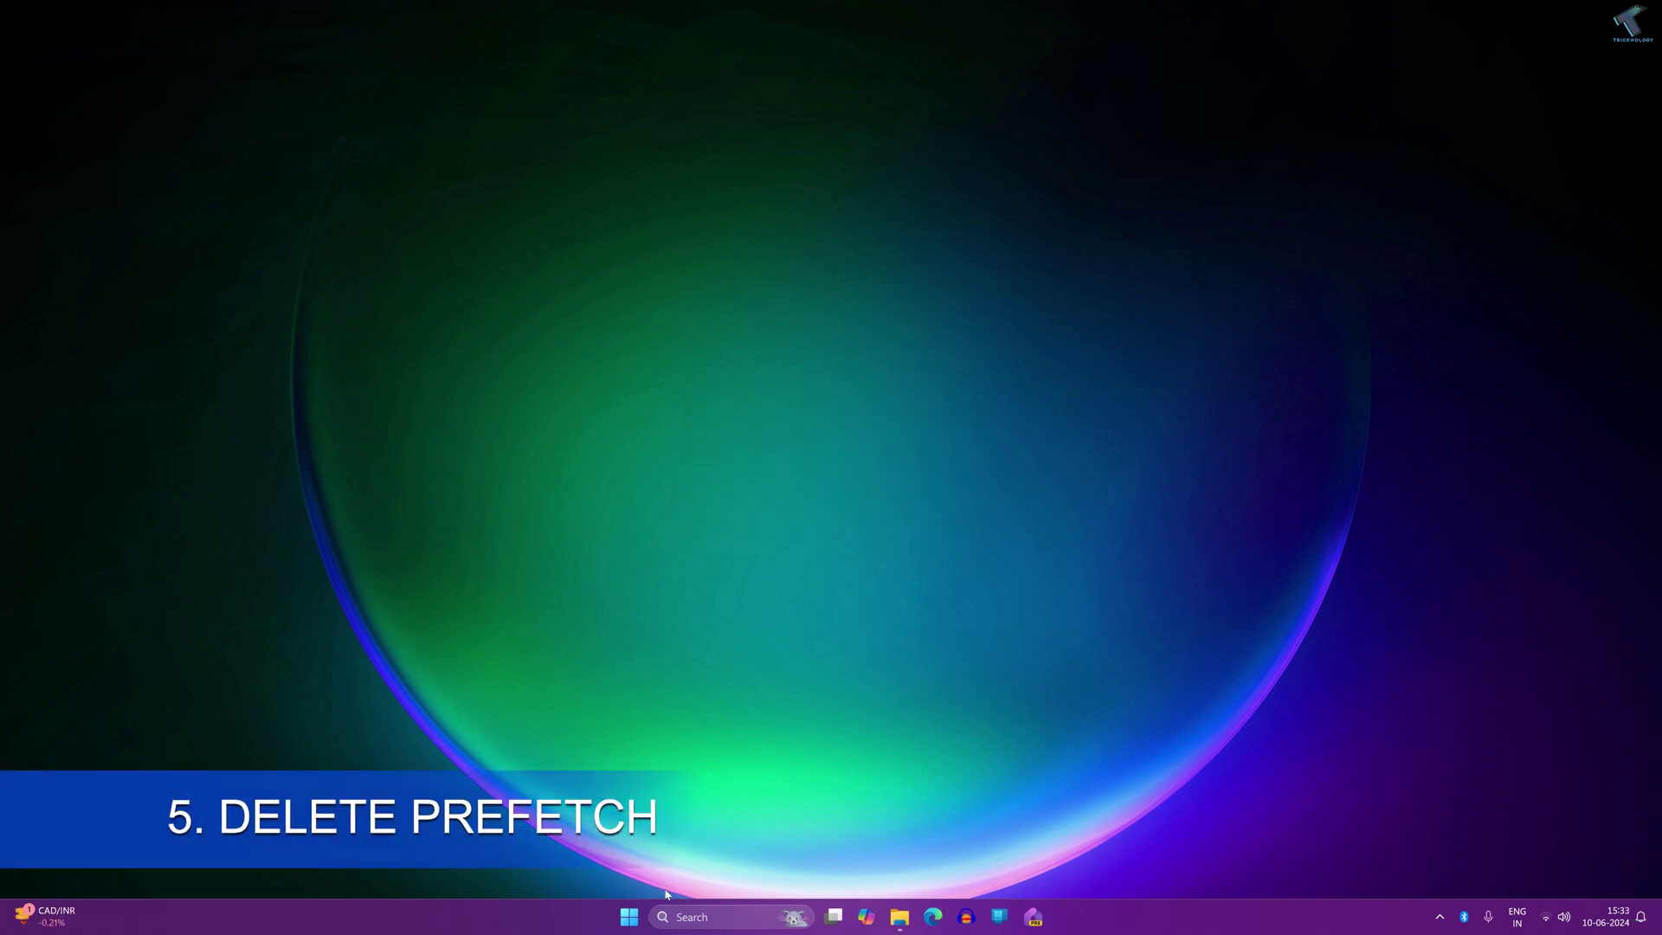
# Open the Windows Prefetch folder by running the prefetch command from the Run dialog.
pyautogui.click(640, 929)
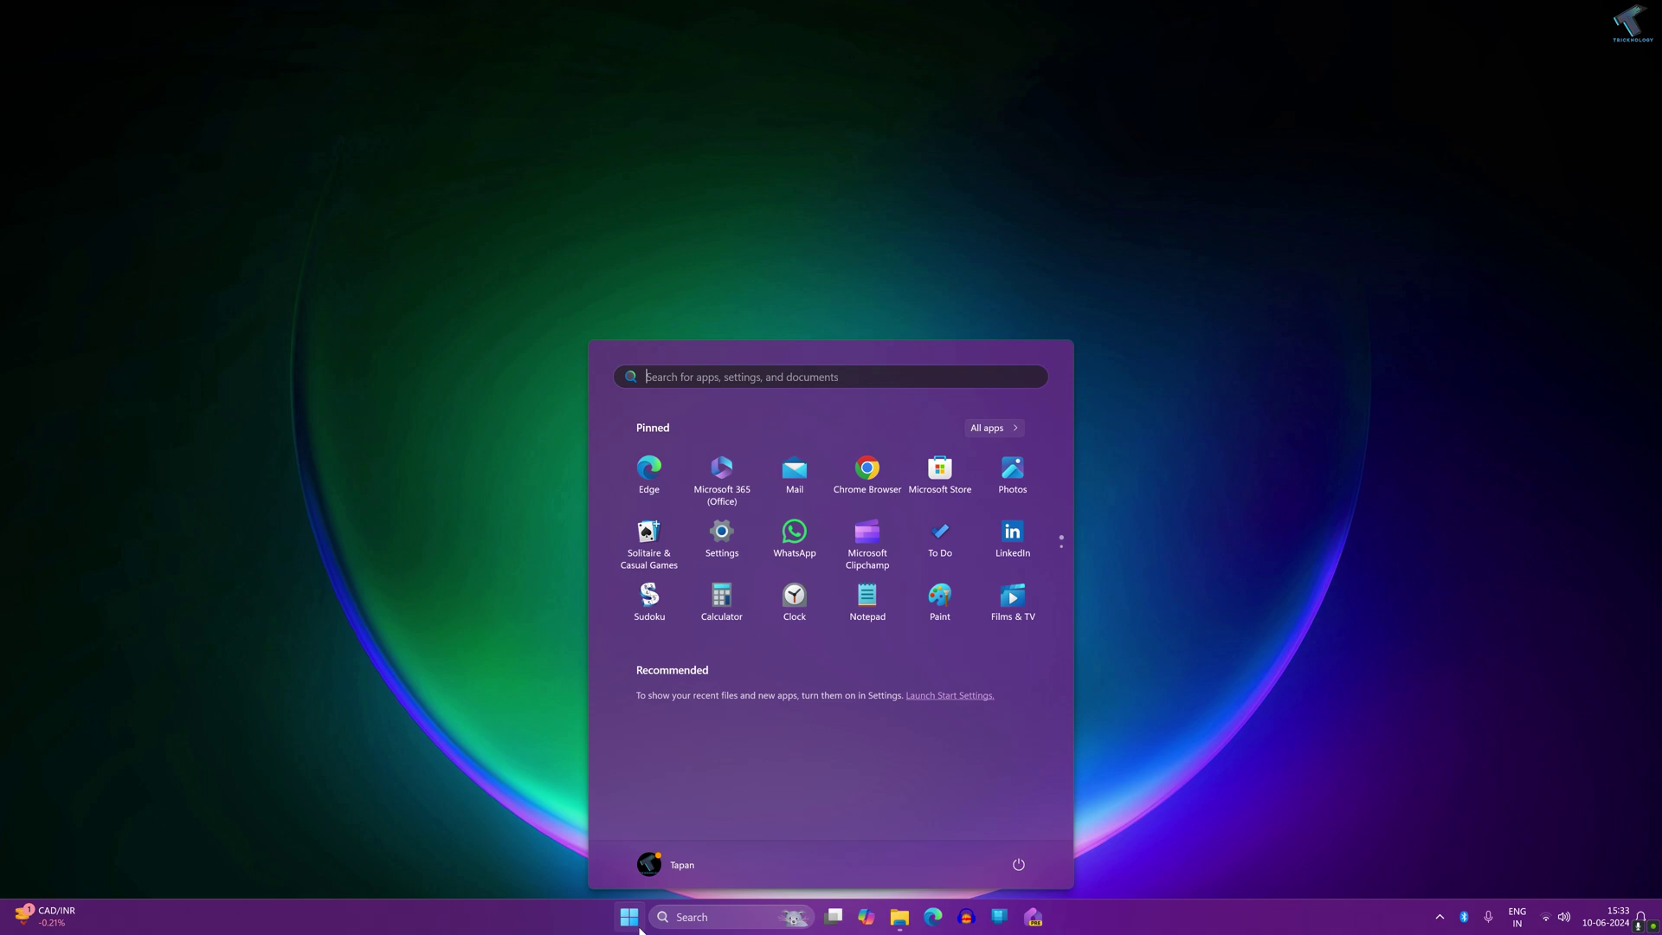
pyautogui.write('run')
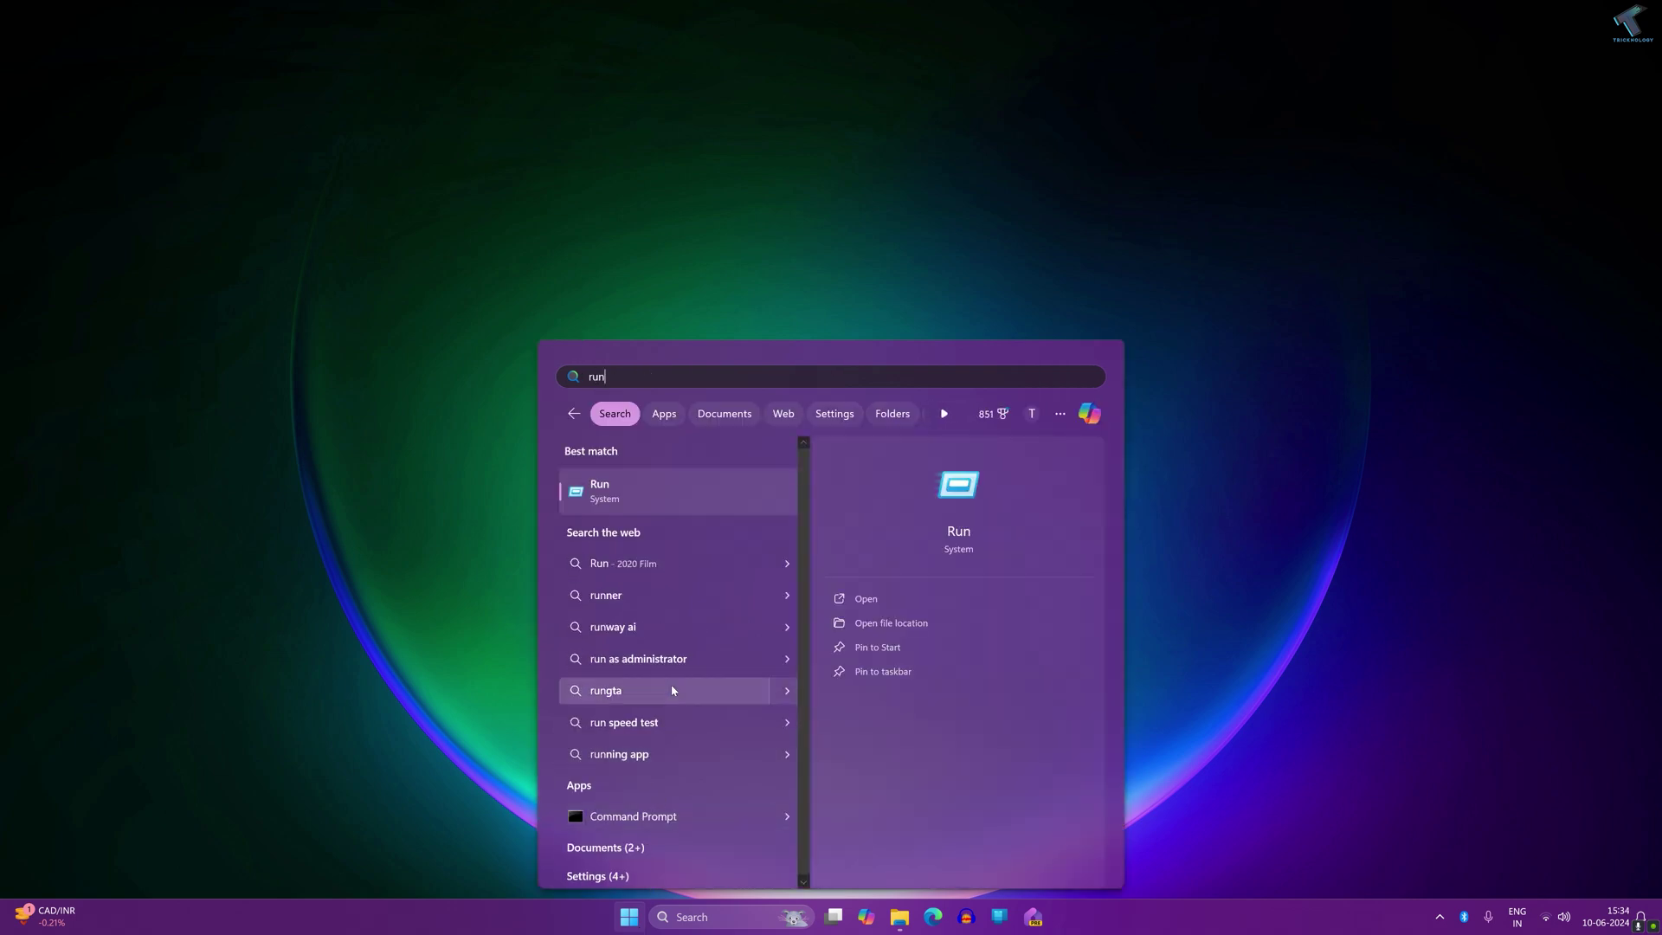
pyautogui.click(664, 494)
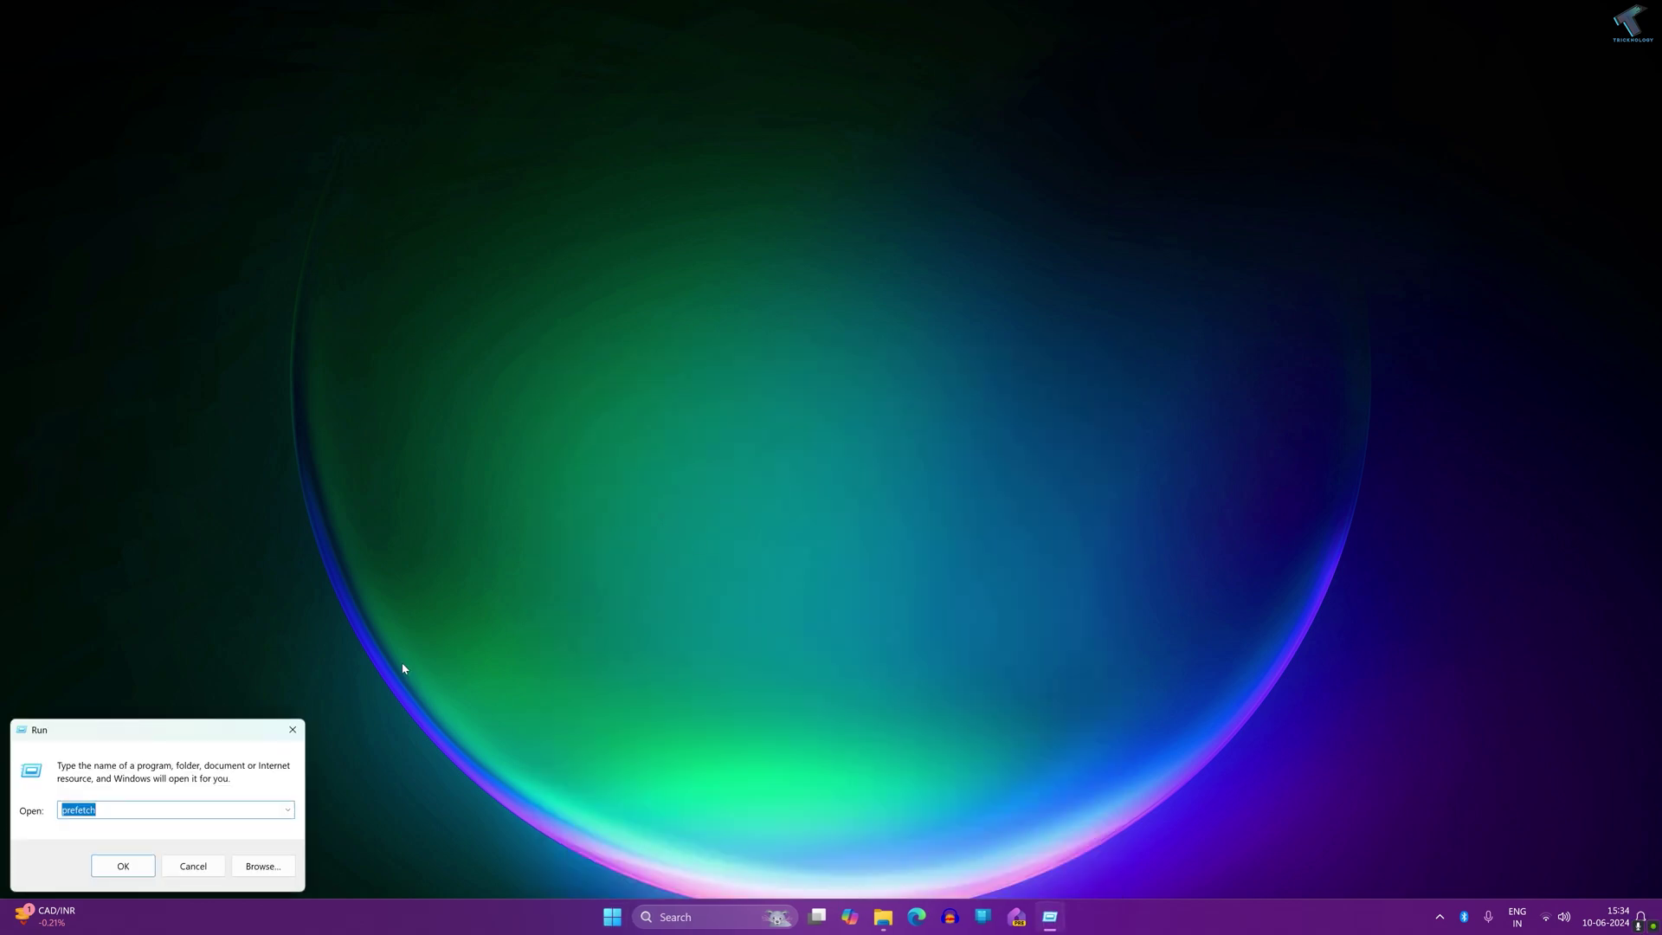
pyautogui.moveTo(199, 732); pyautogui.dragTo(908, 388)
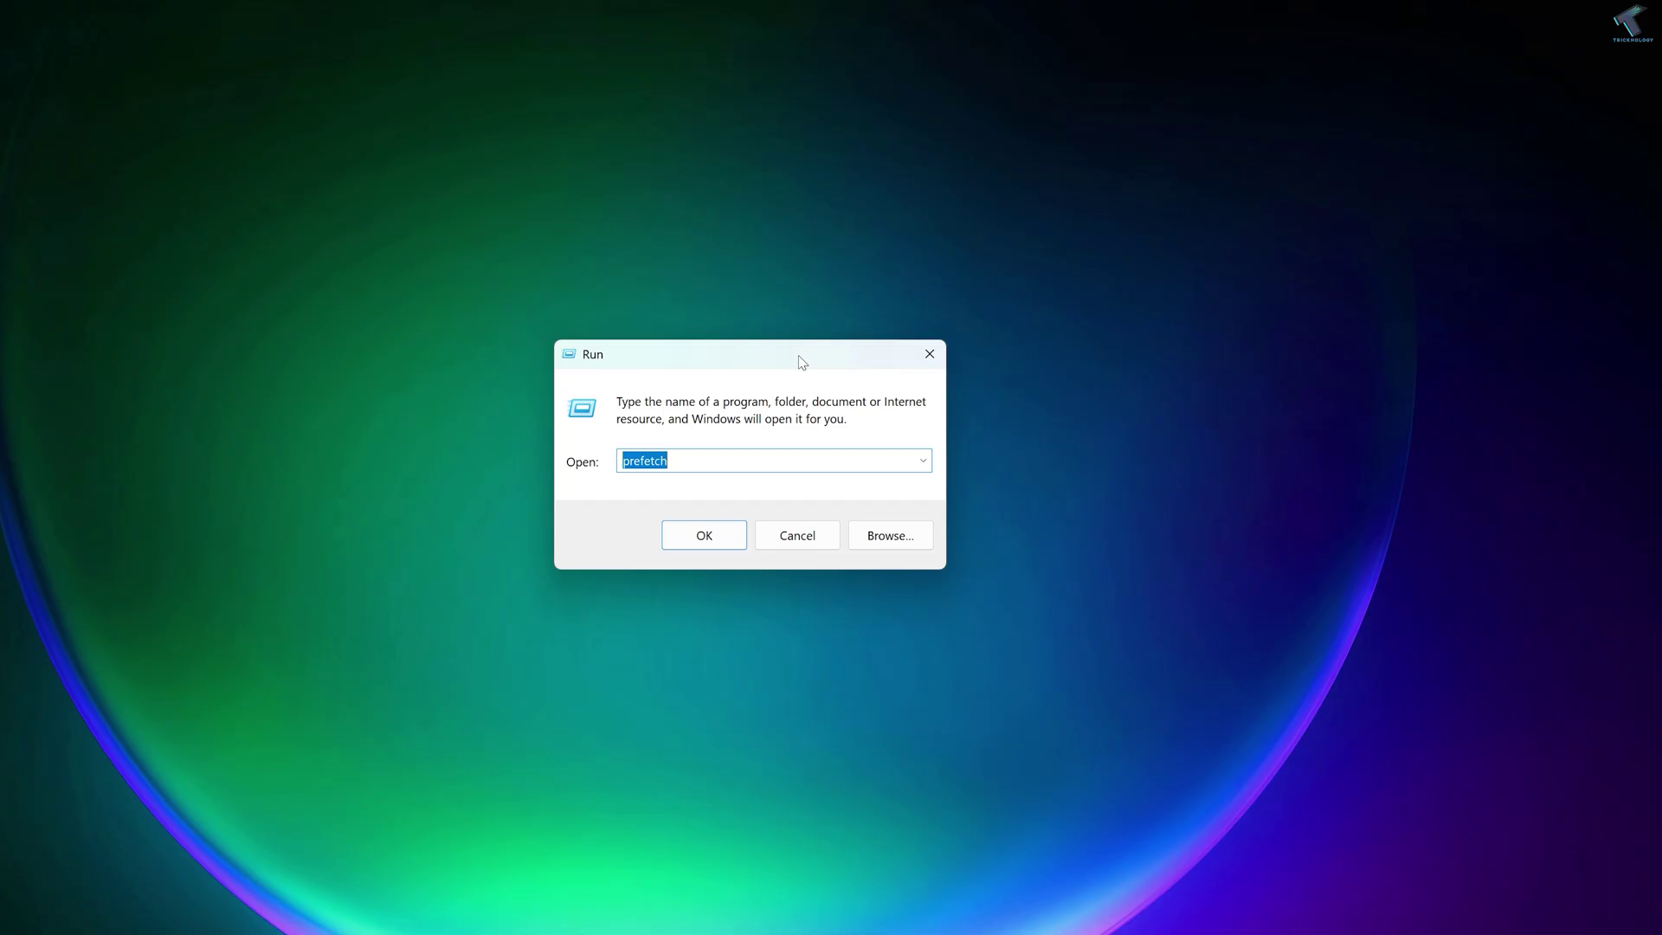
pyautogui.write('pref')
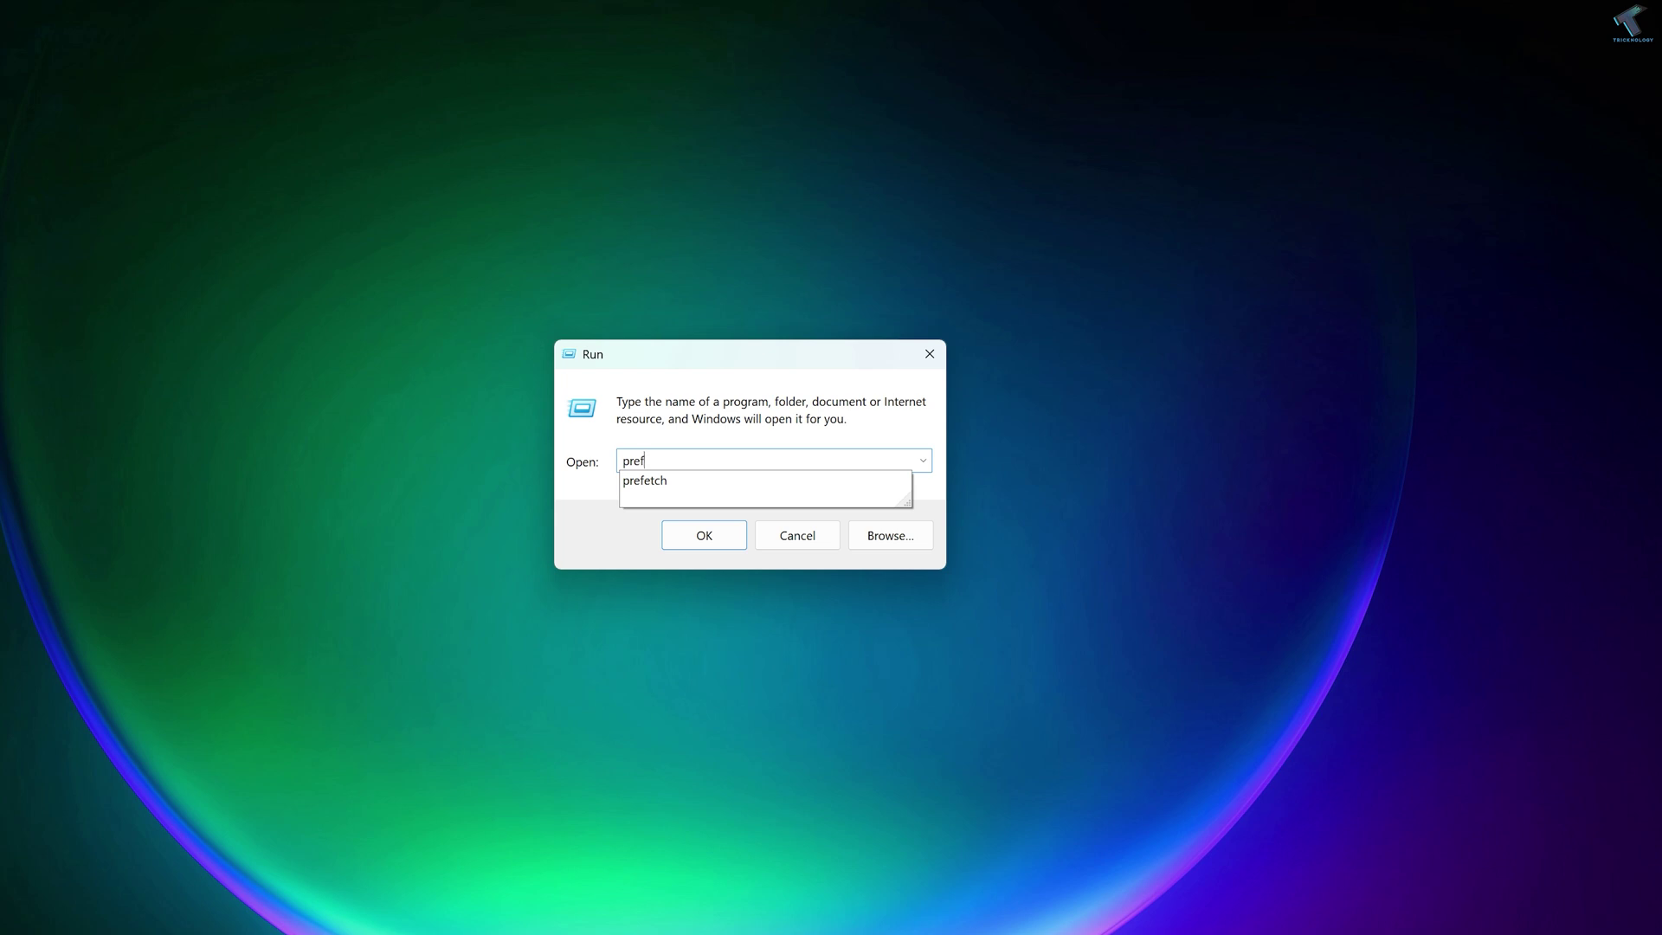
pyautogui.write('etch')
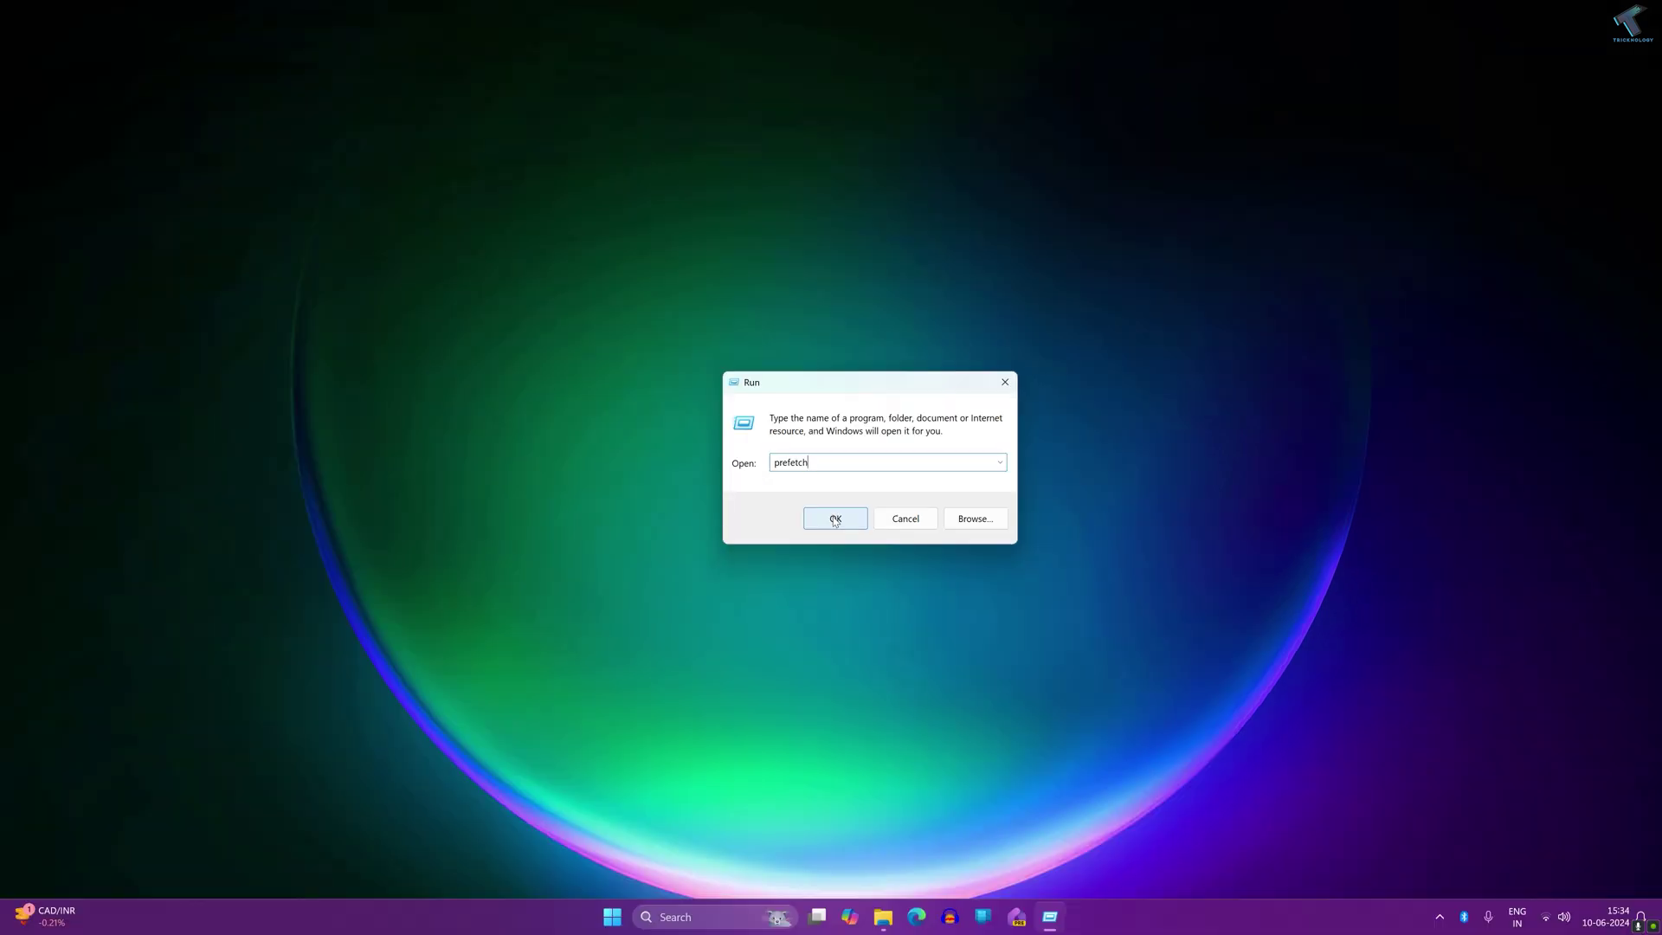
pyautogui.click(704, 540)
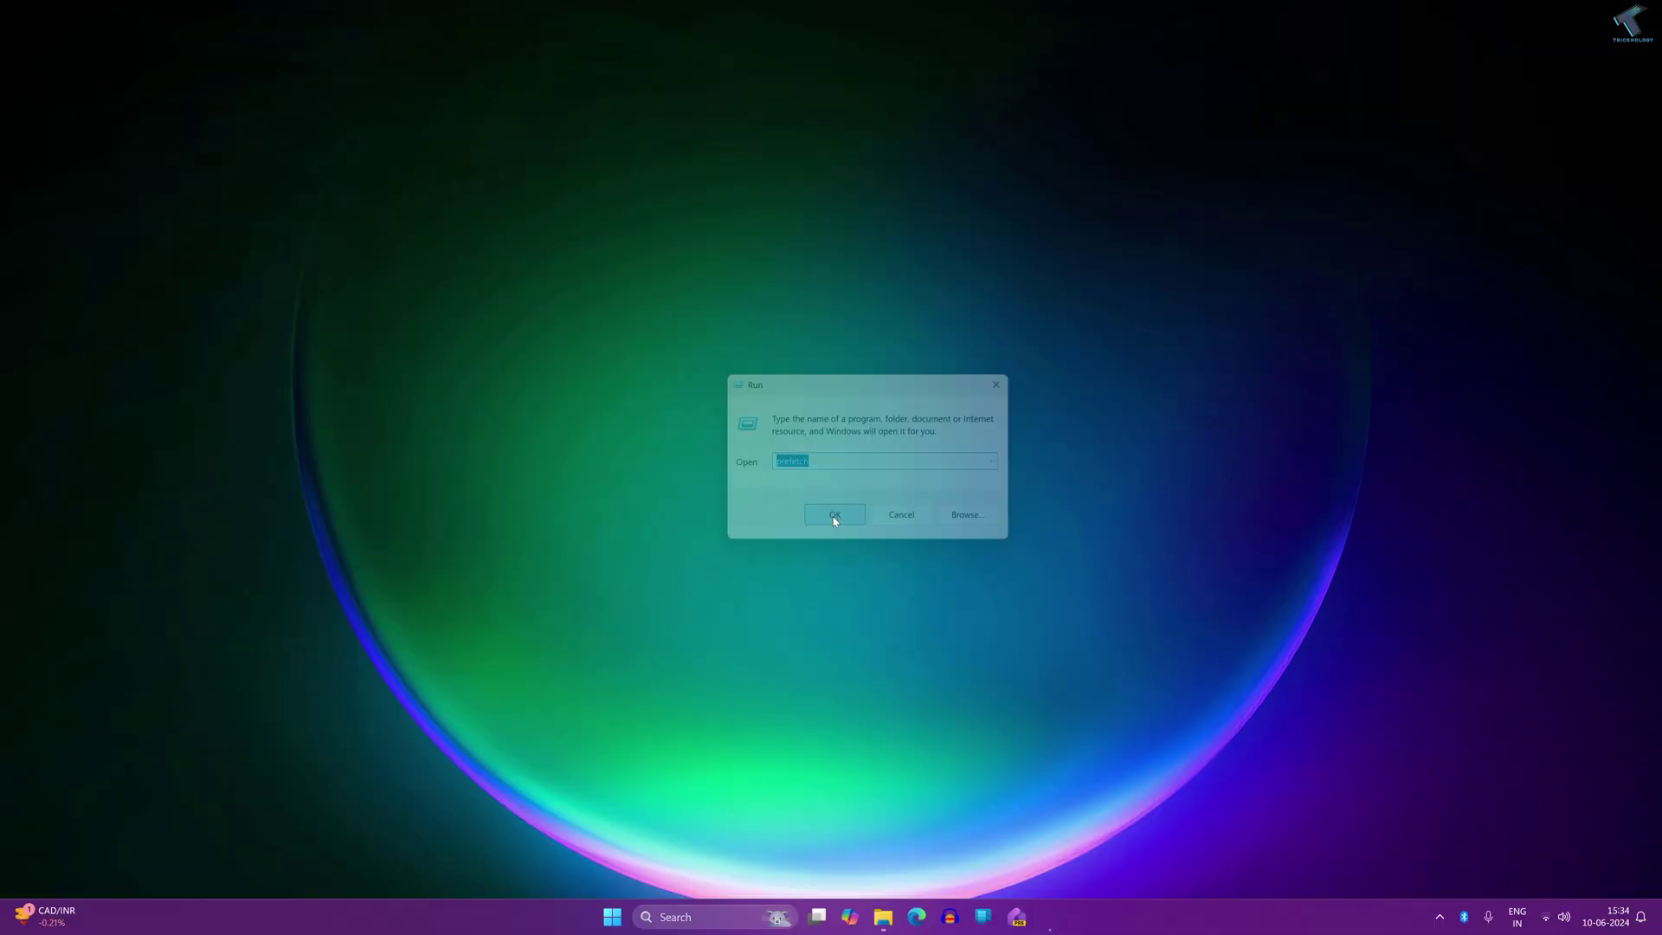
# Permanently delete all items in the Prefetch folder and close the folder window.
pyautogui.click(788, 485)
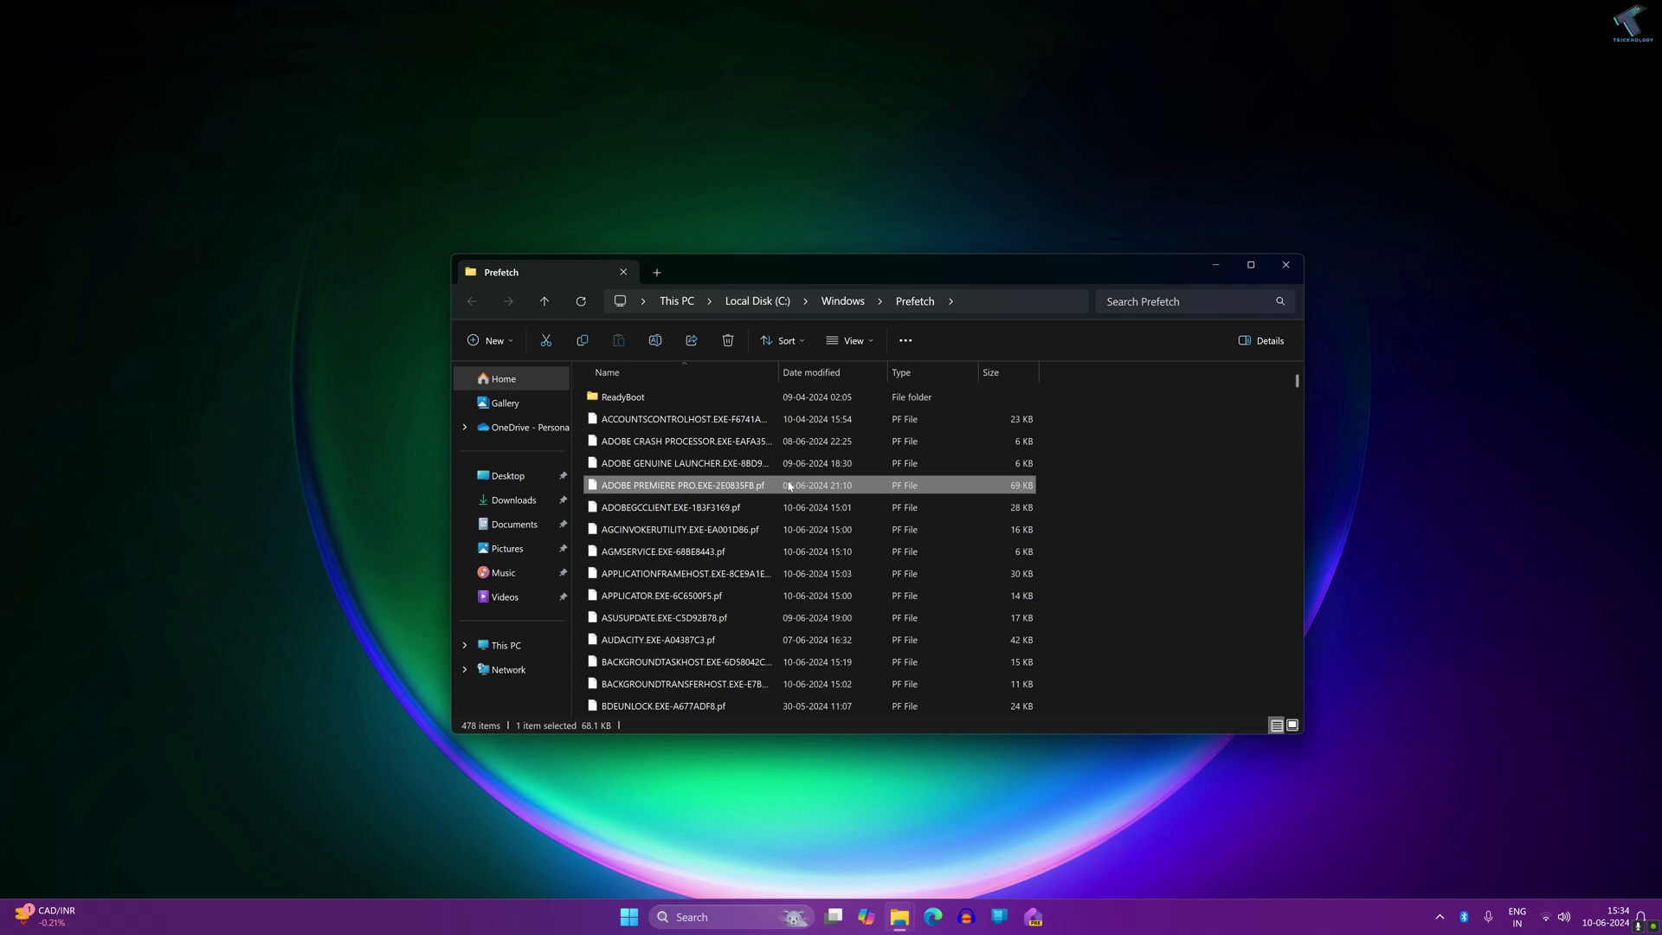
pyautogui.hotkey('ctrl', 'a')
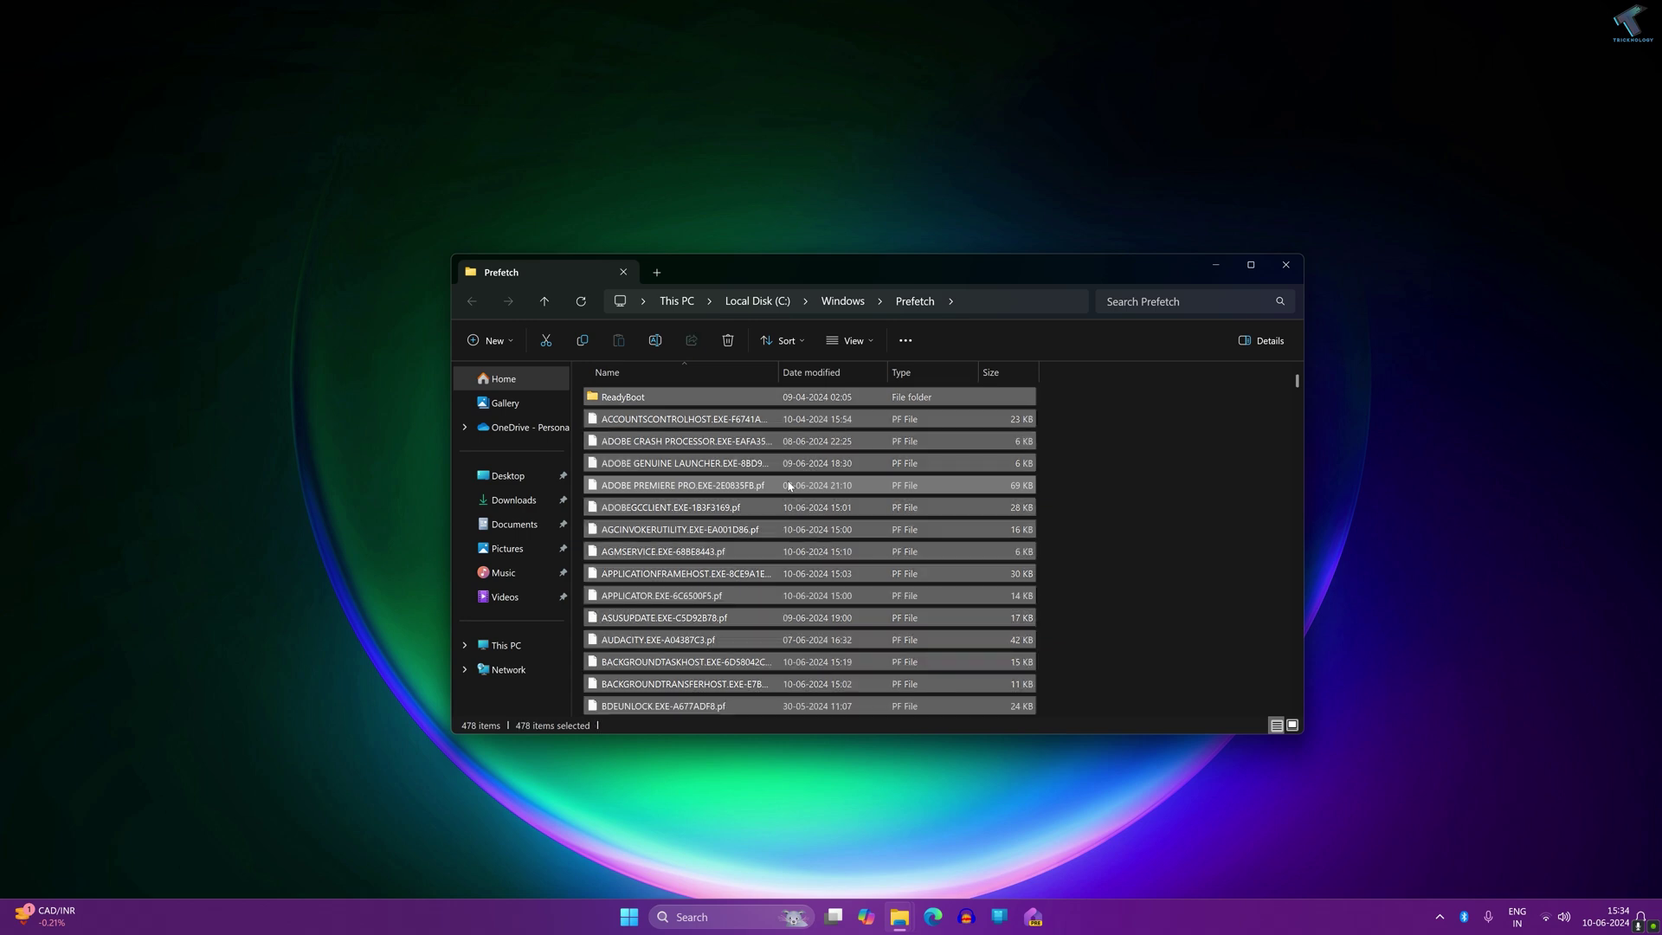
pyautogui.hotkey('shift', 'Delete')
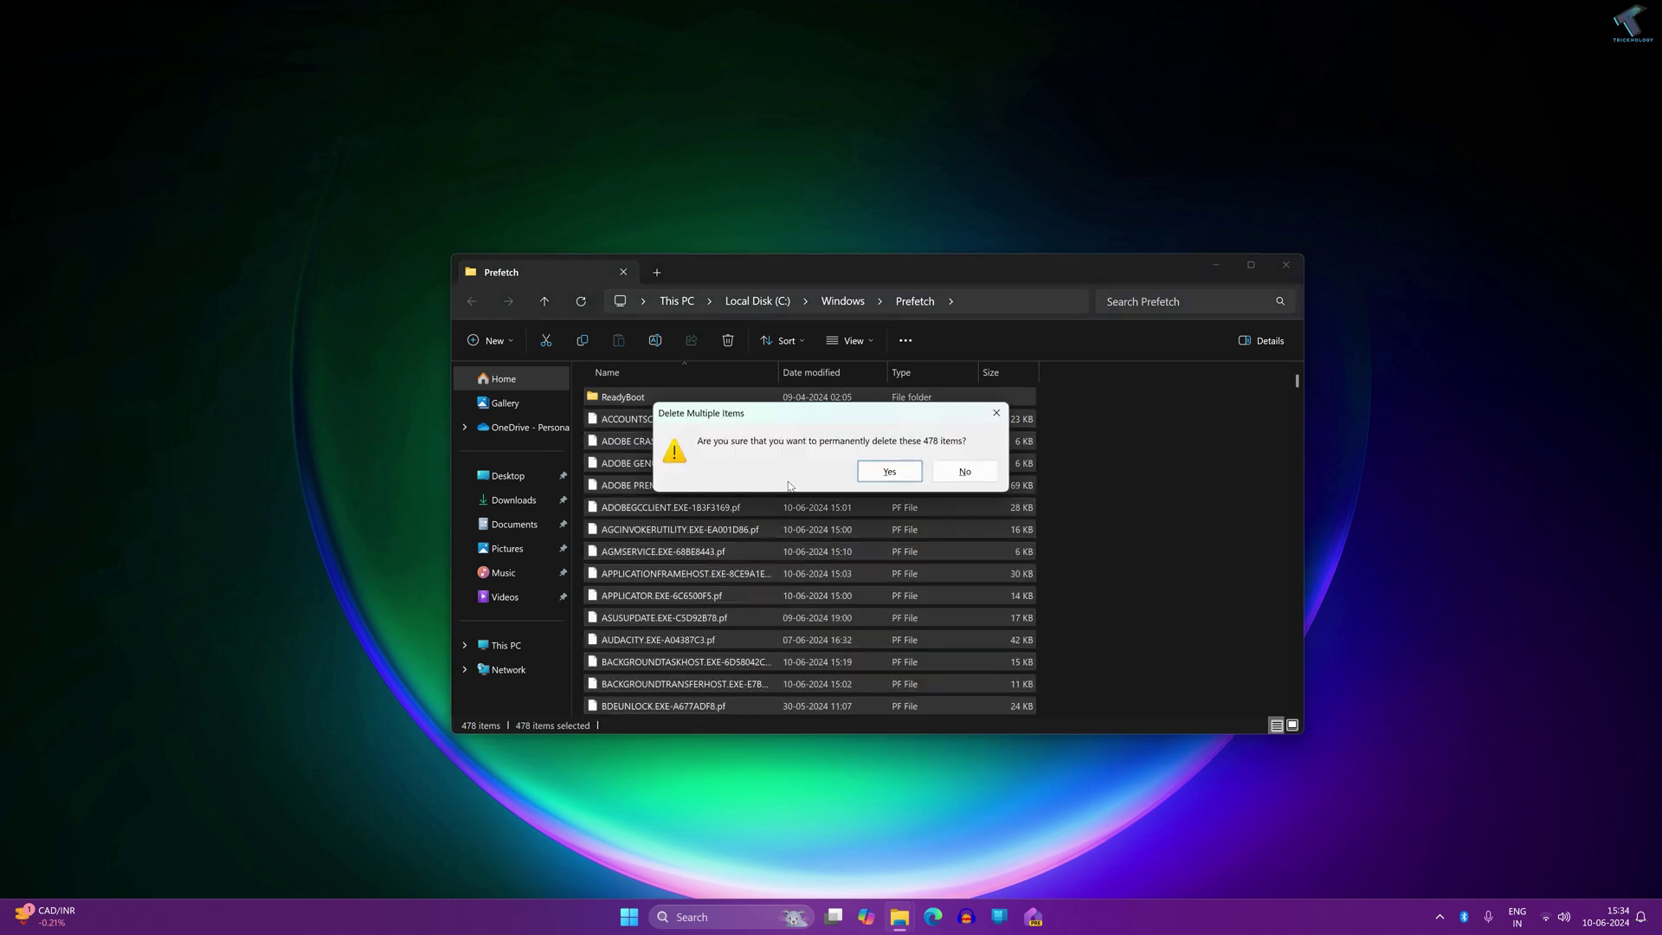
pyautogui.press('Return')
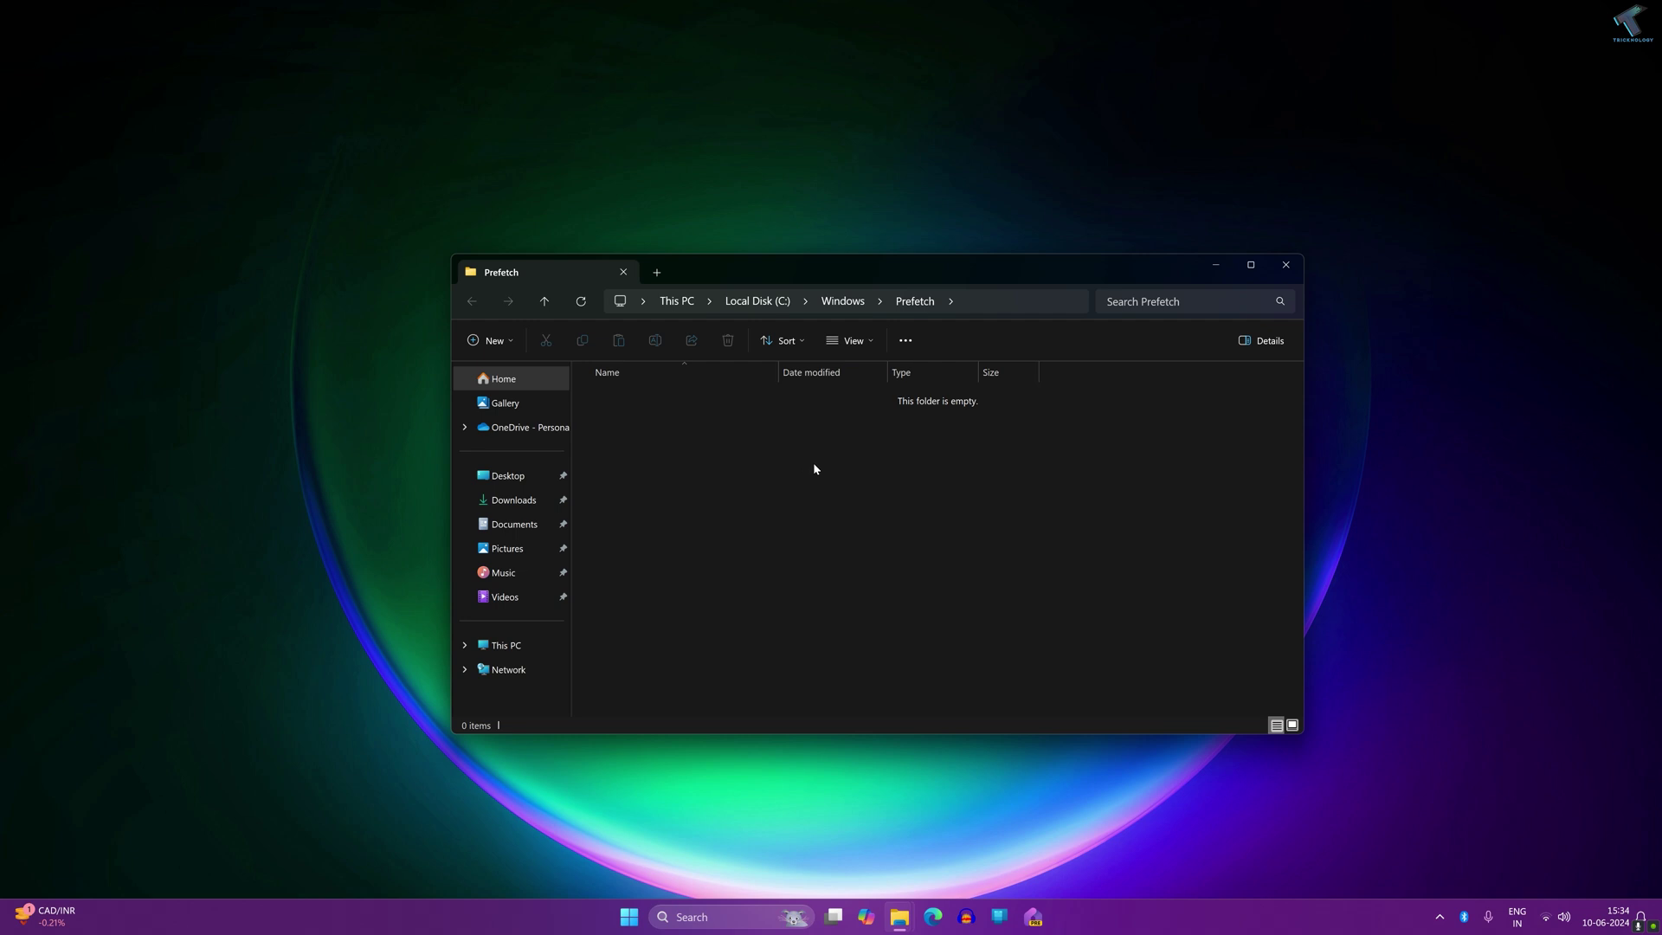
pyautogui.click(1286, 264)
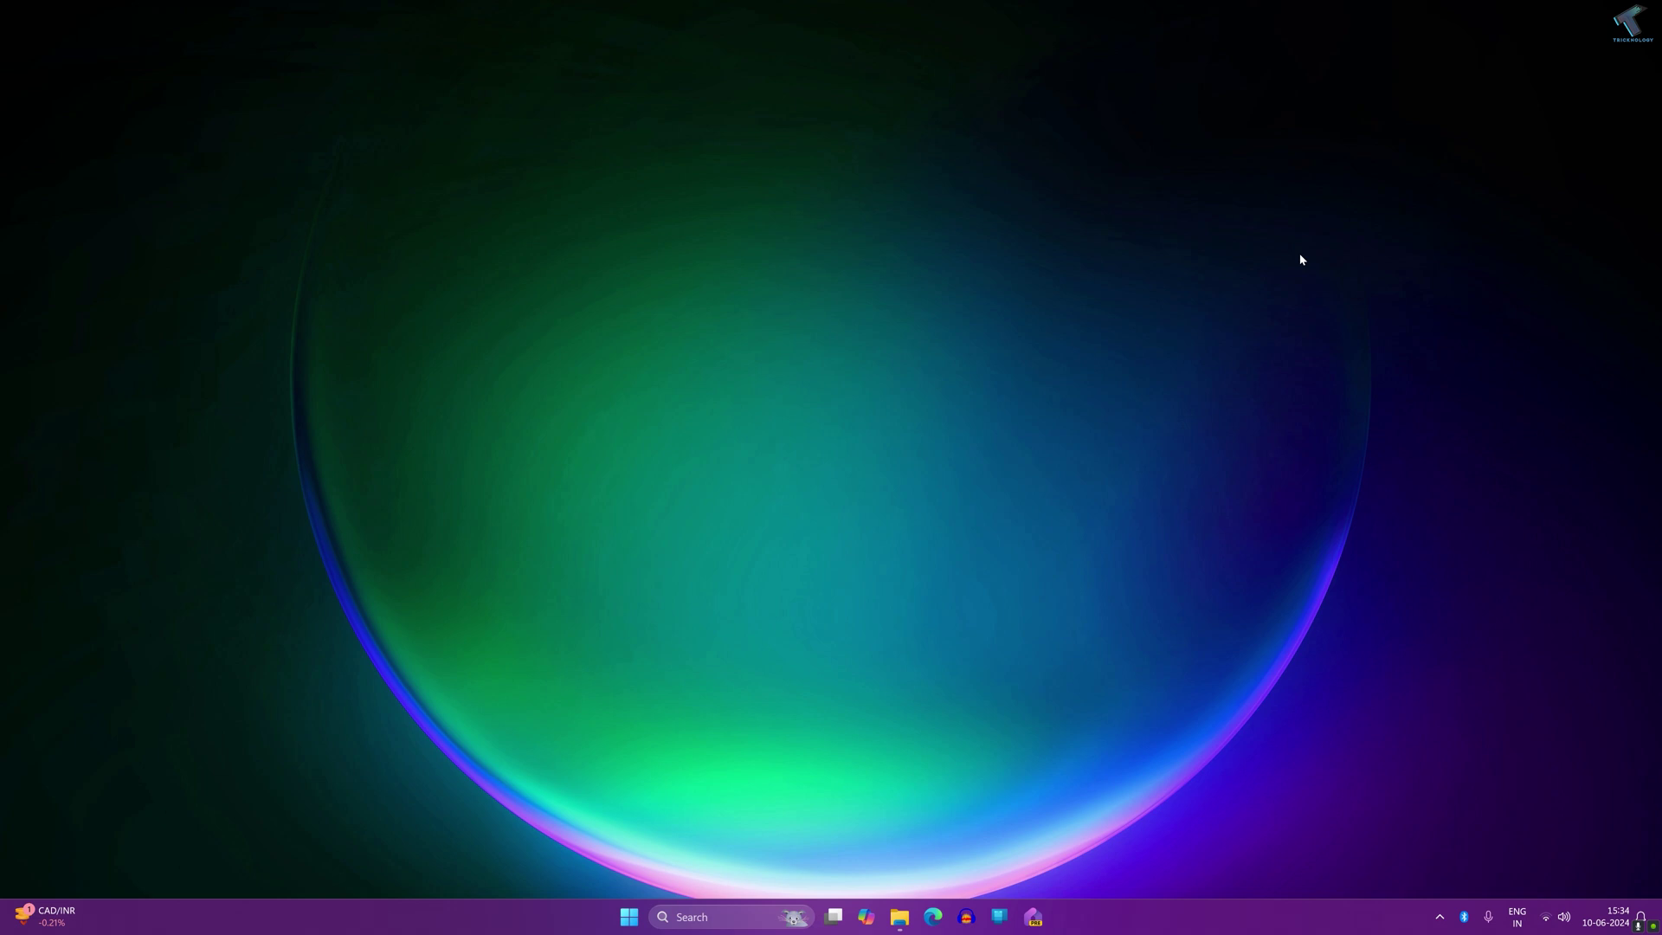
# Open the NVIDIA Control Panel from the desktop.
pyautogui.rightClick(834, 401)
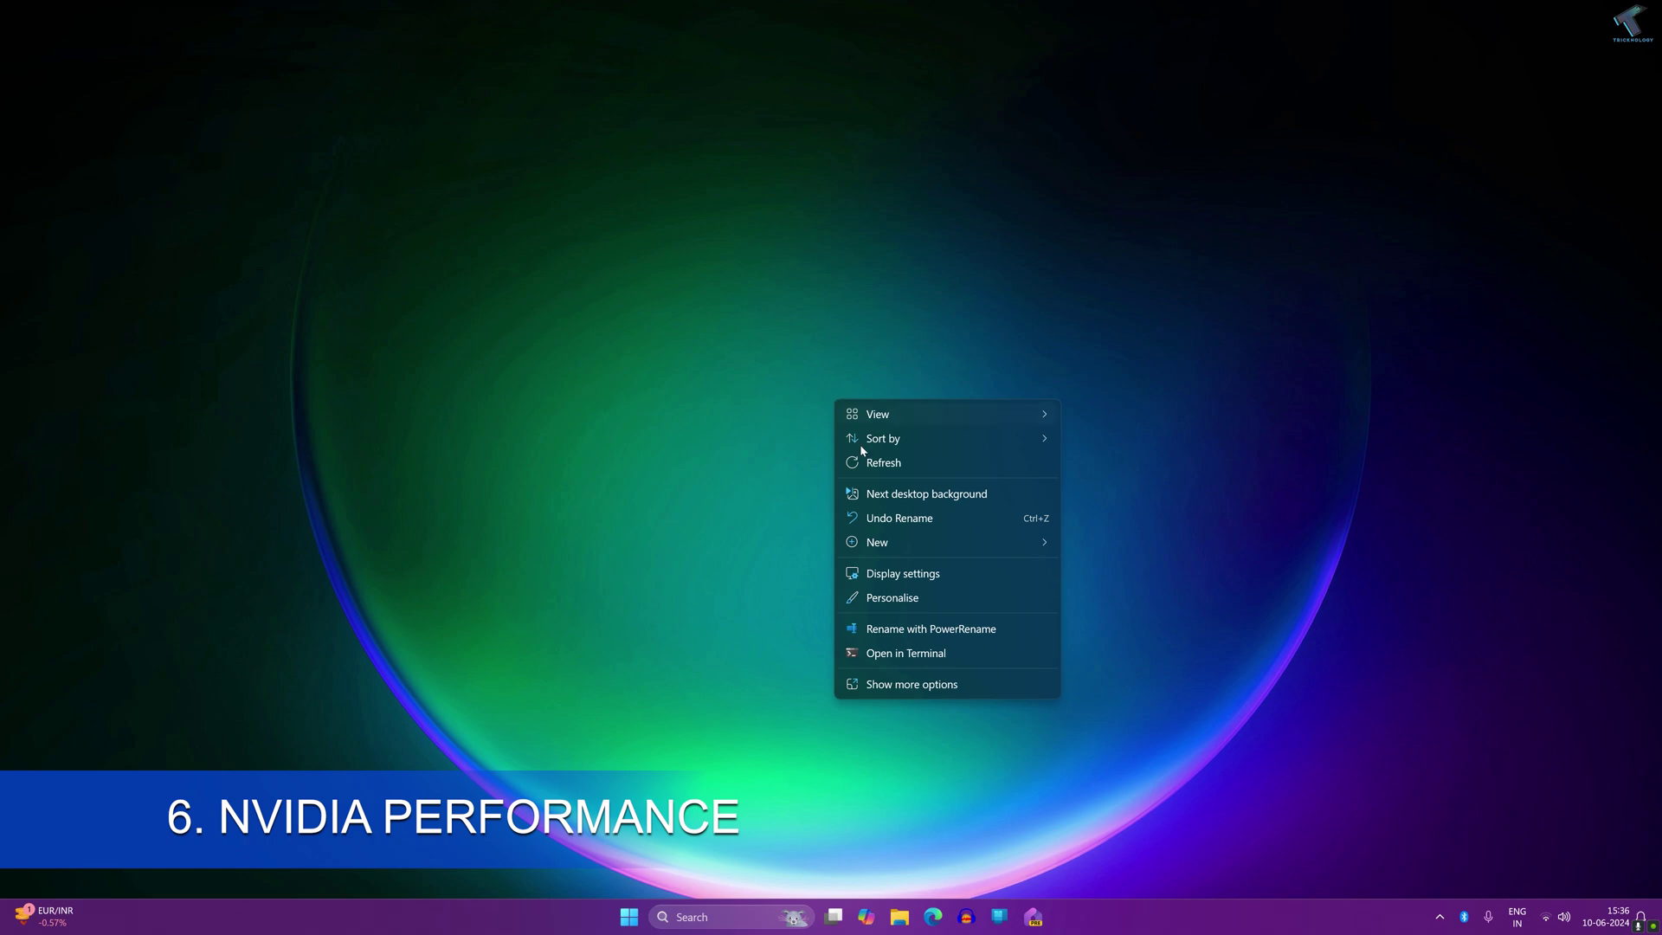
pyautogui.click(930, 684)
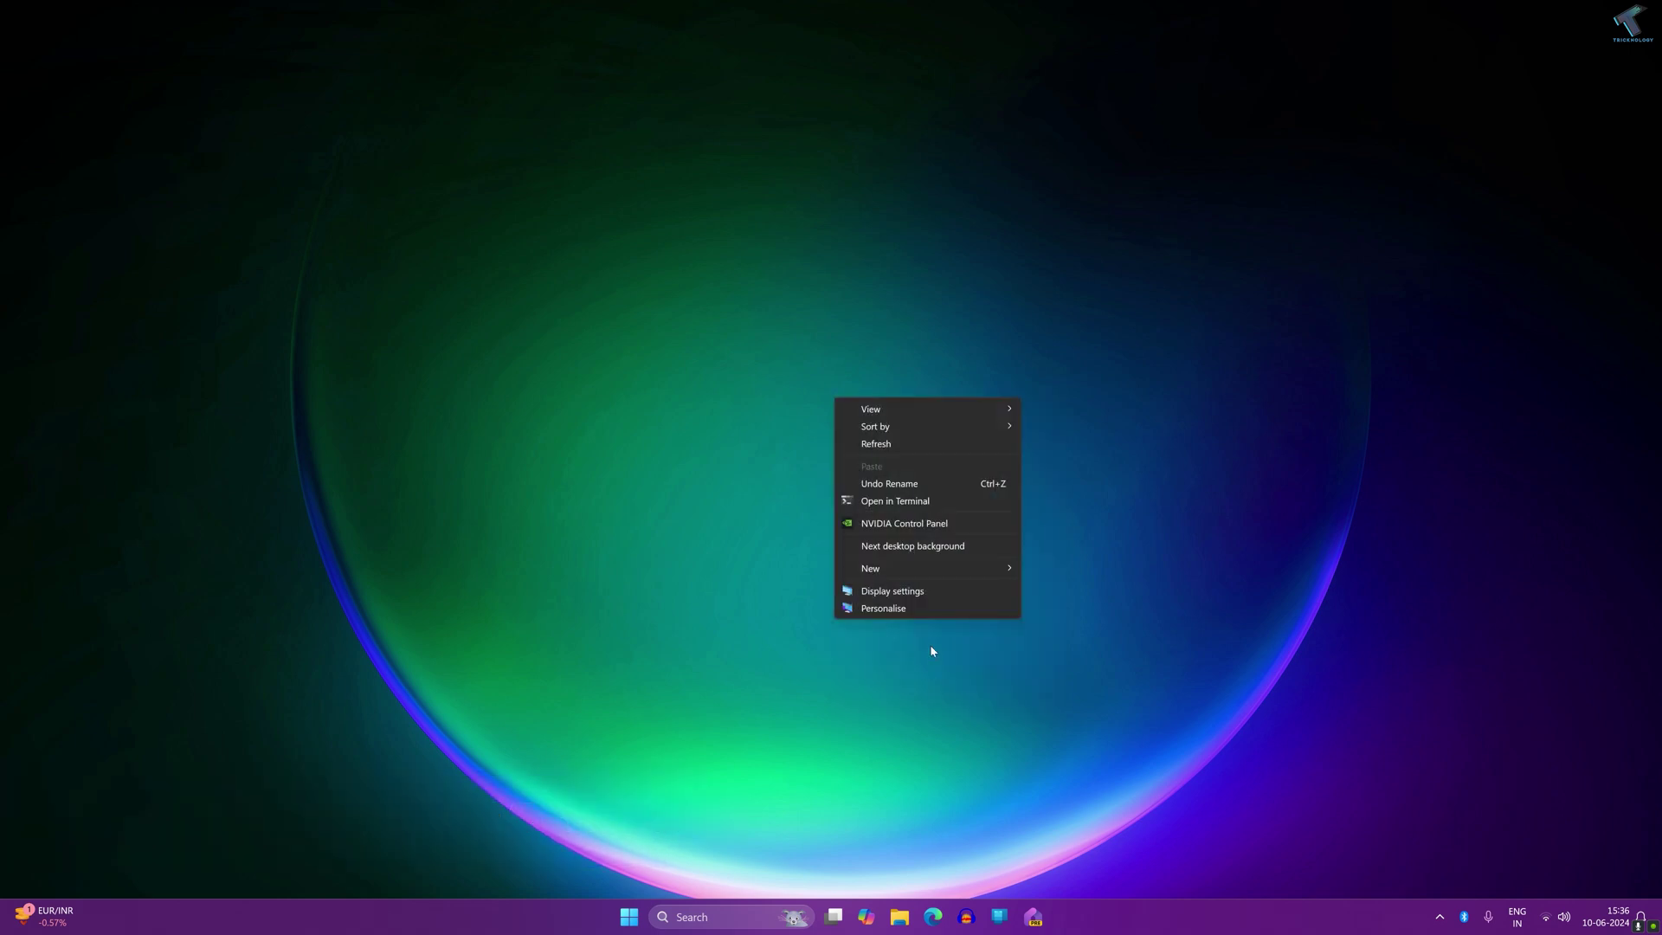
pyautogui.click(933, 521)
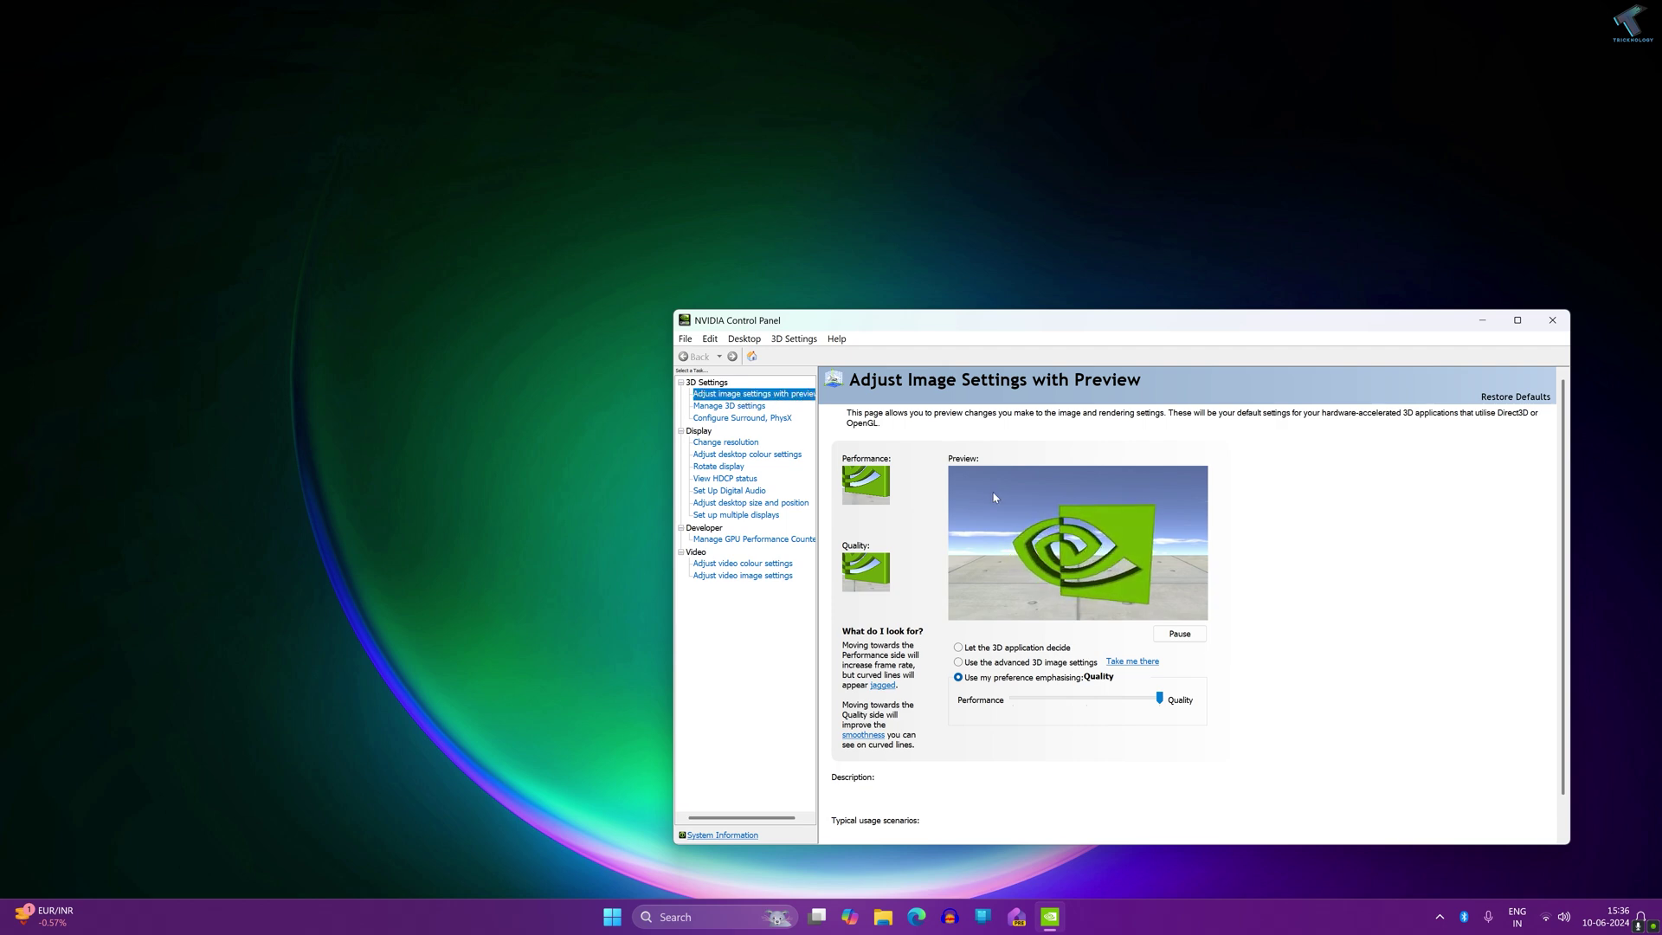
# Set the NVIDIA image settings to use my preference emphasising Performance, apply the change, and close the control panel.
pyautogui.moveTo(976, 676)
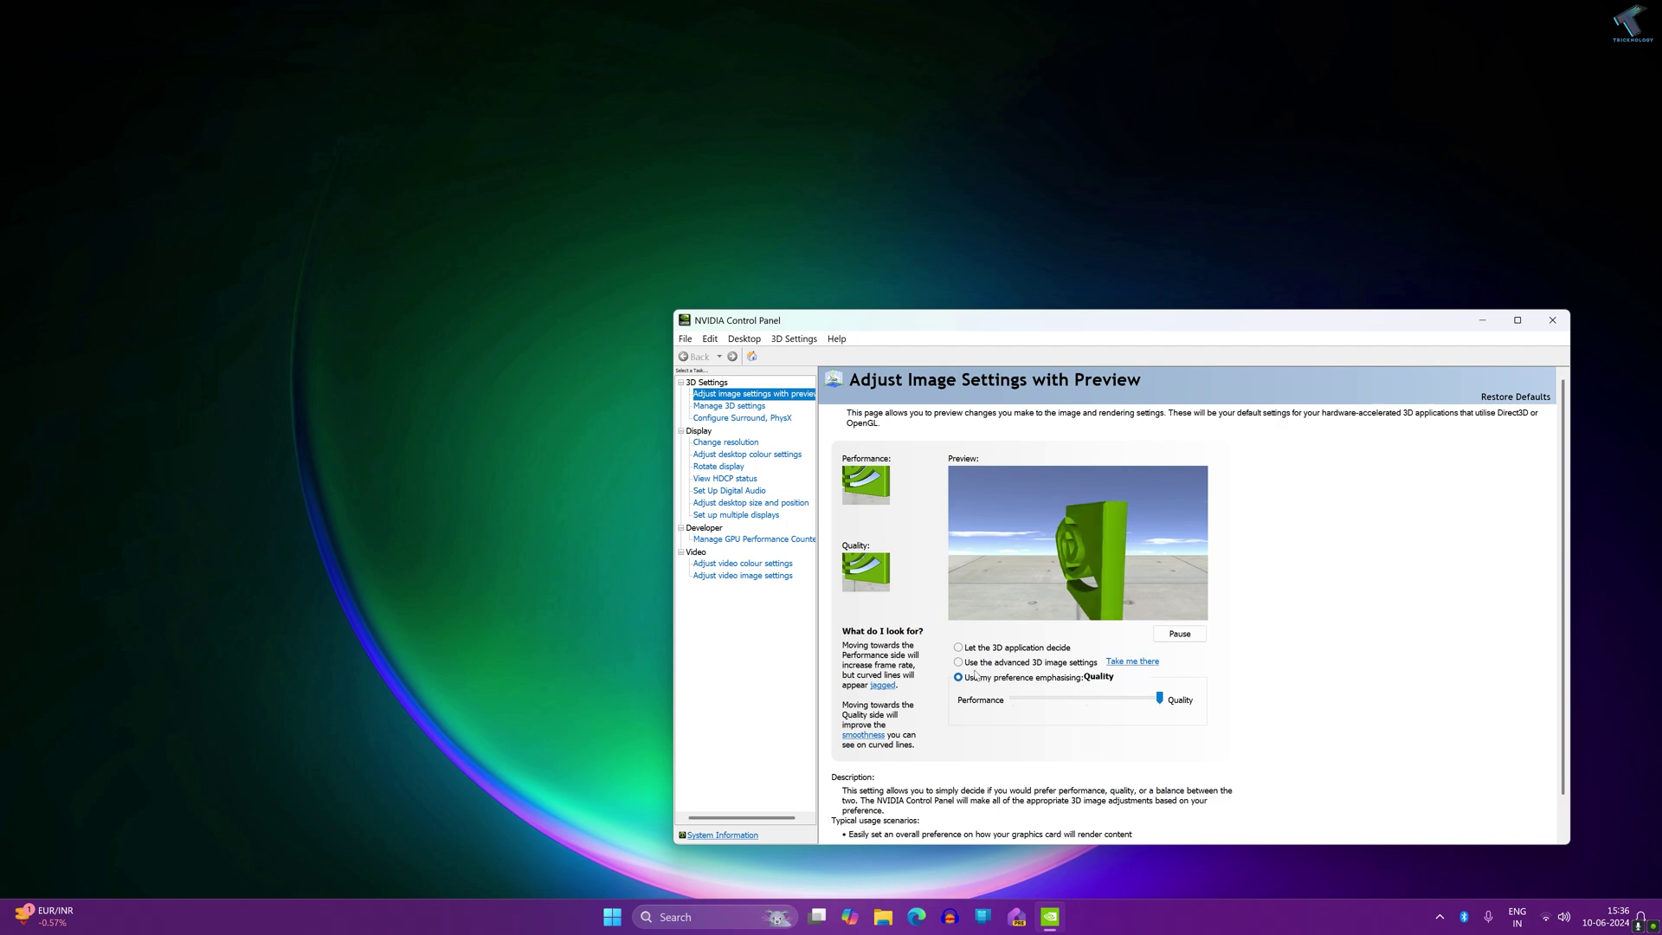
pyautogui.click(962, 663)
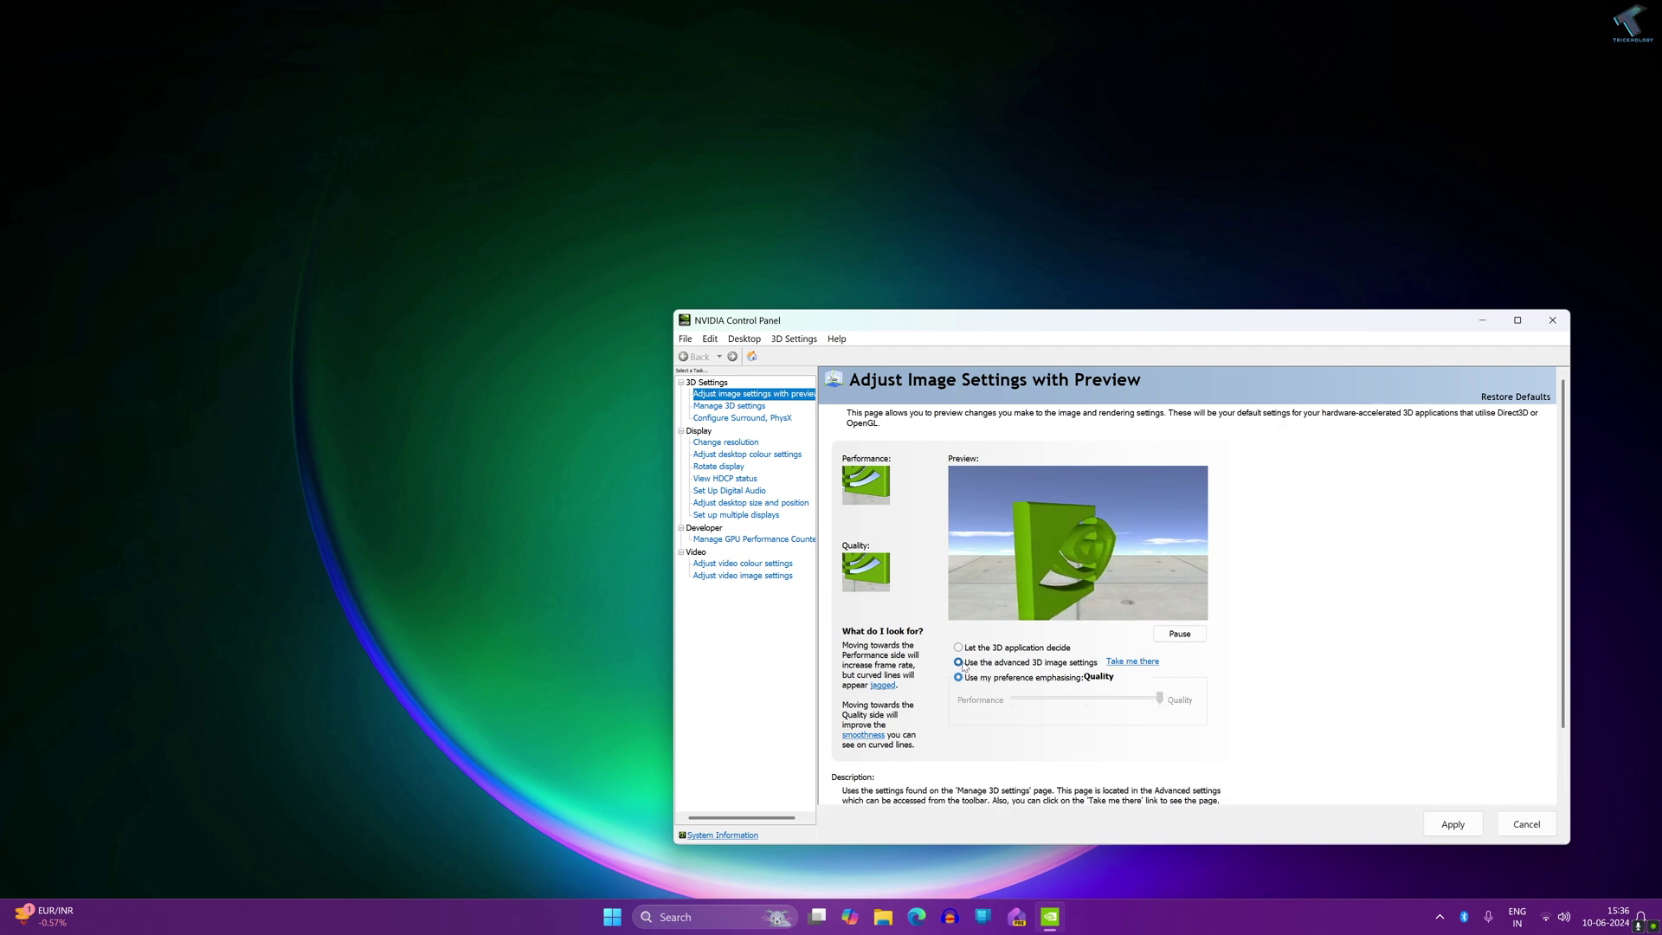
pyautogui.click(964, 677)
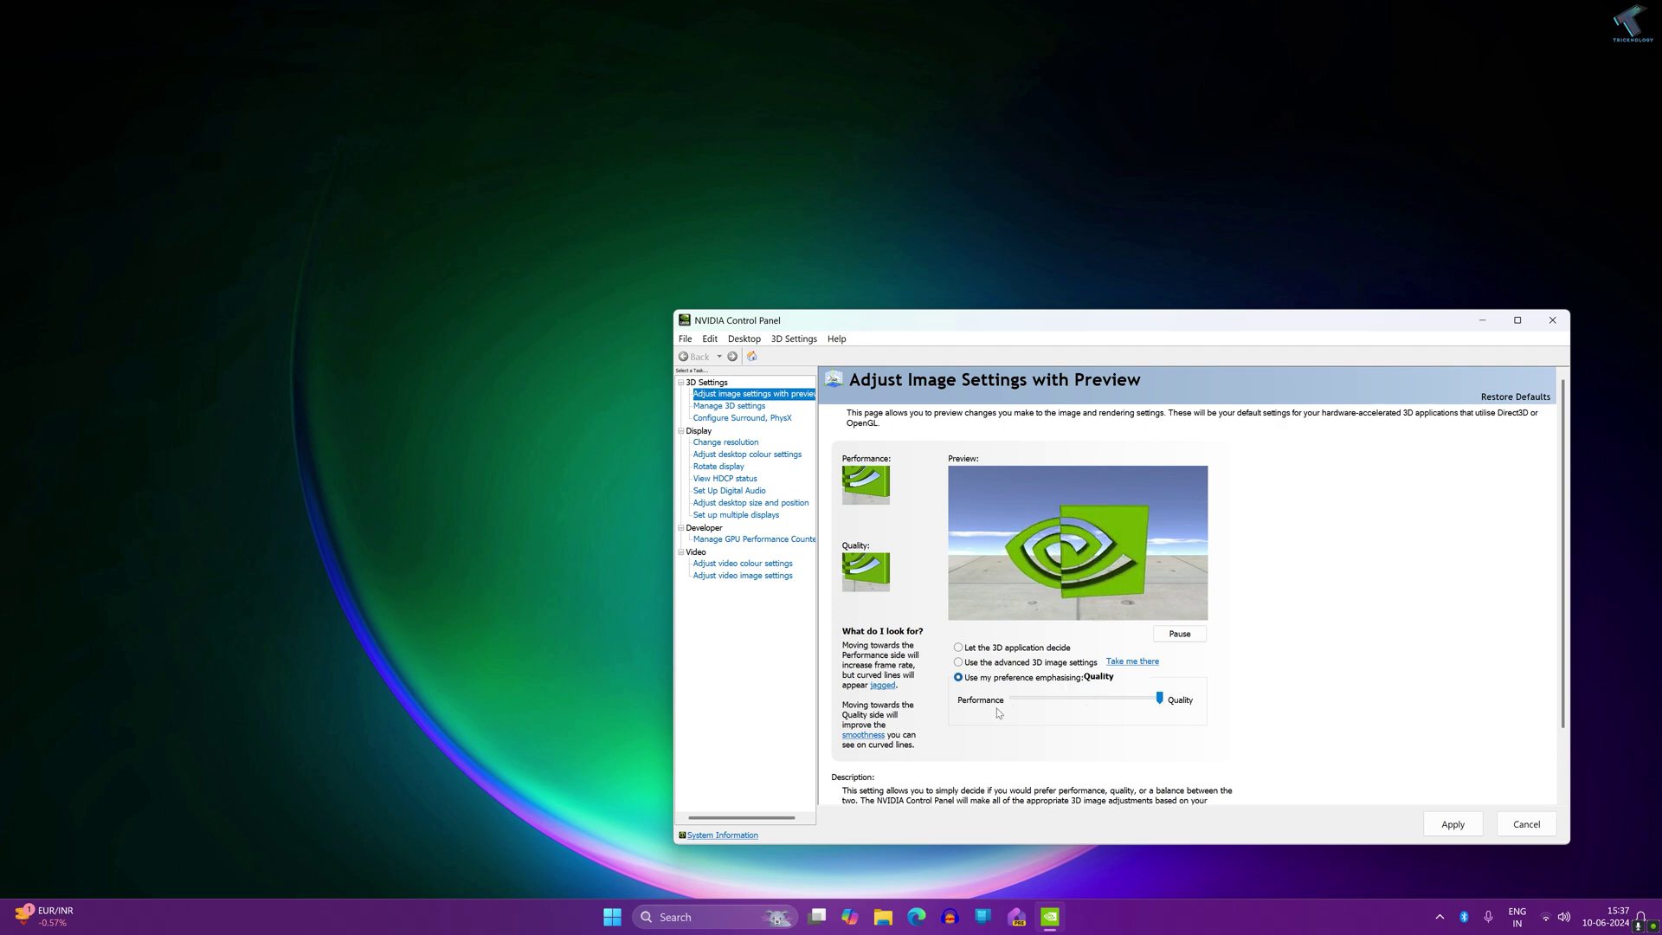
pyautogui.moveTo(1158, 697); pyautogui.dragTo(1024, 710)
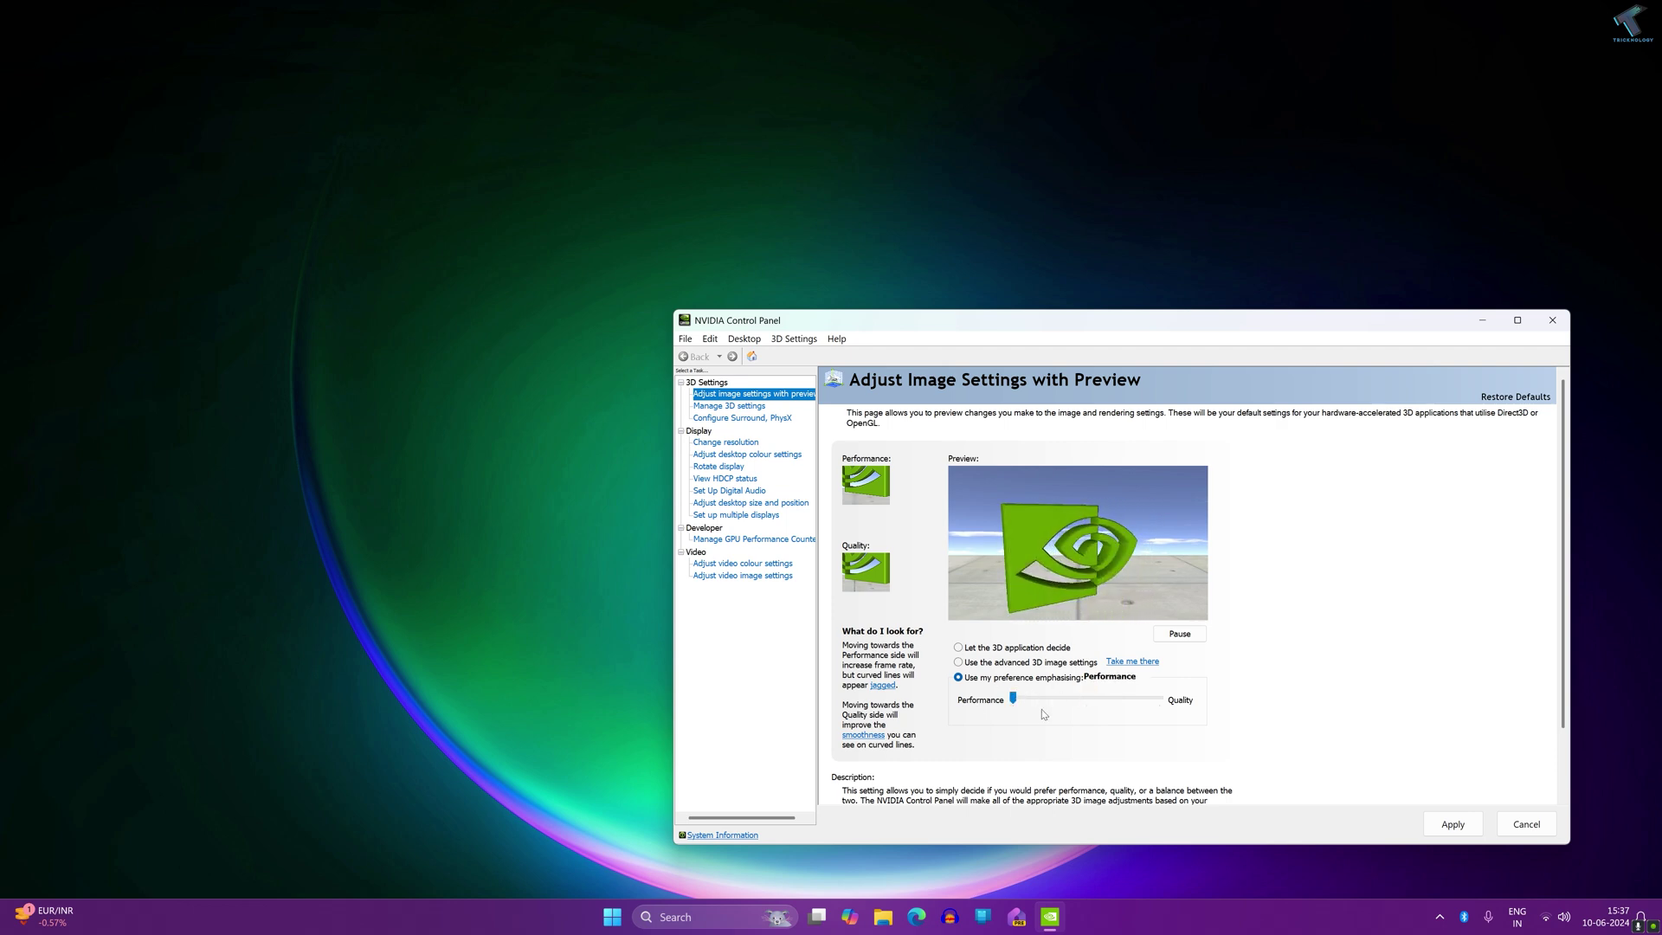
pyautogui.click(1454, 826)
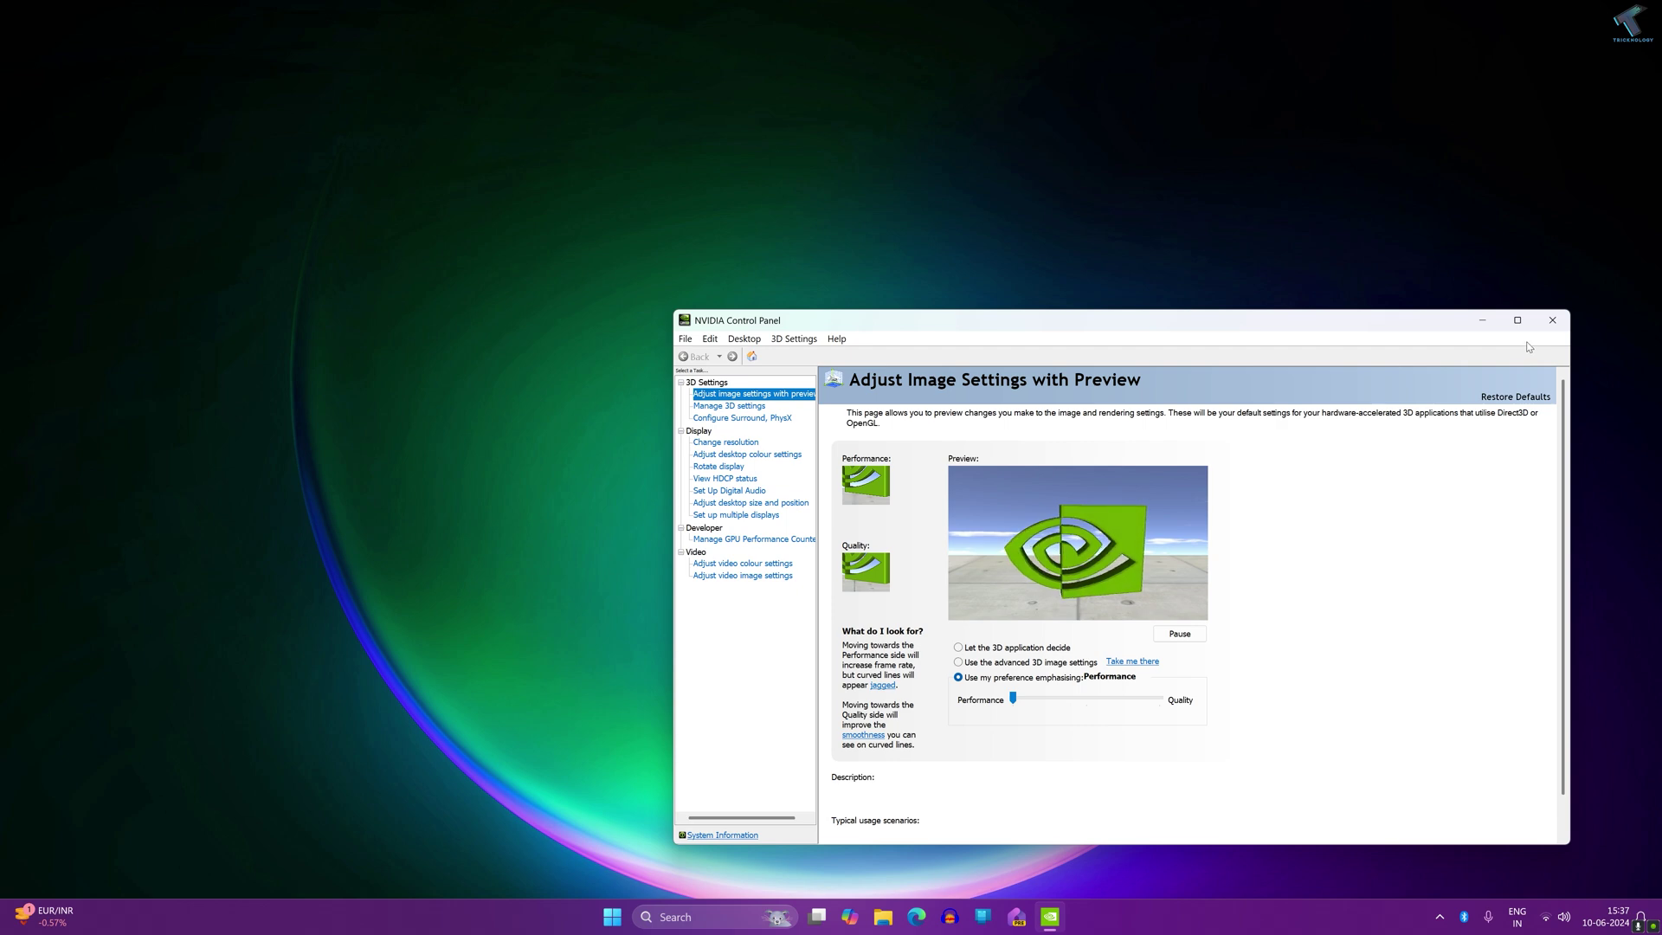
pyautogui.click(1551, 320)
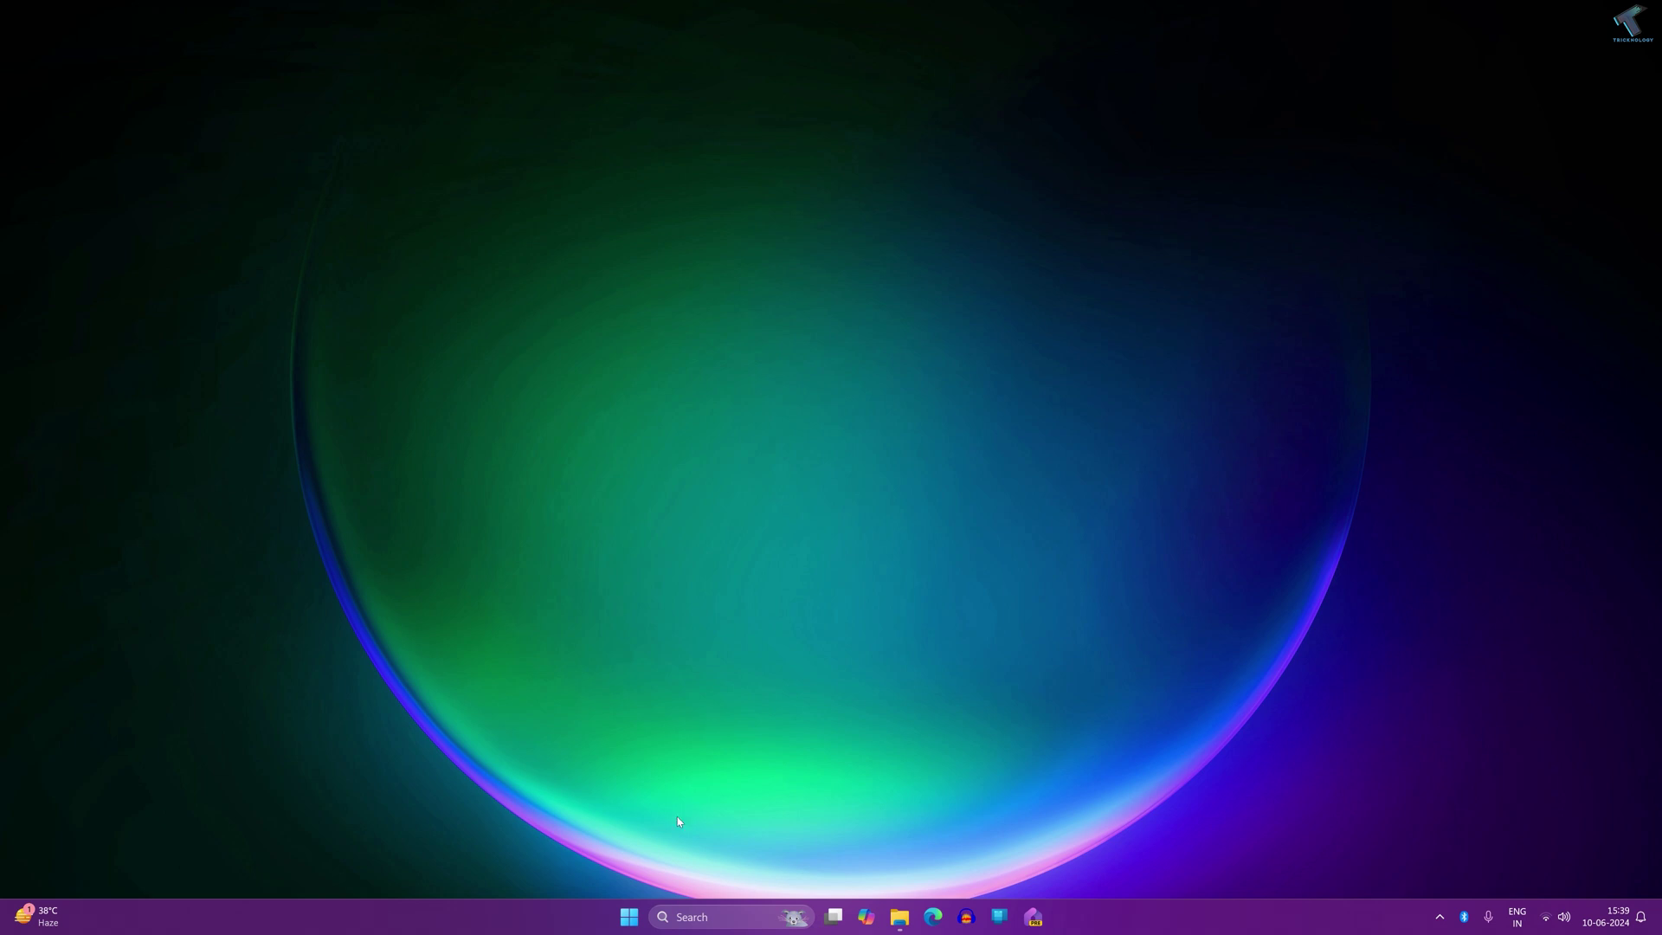
# Open Task Manager by searching for taskmgr and show its list of startup apps.
pyautogui.click(622, 926)
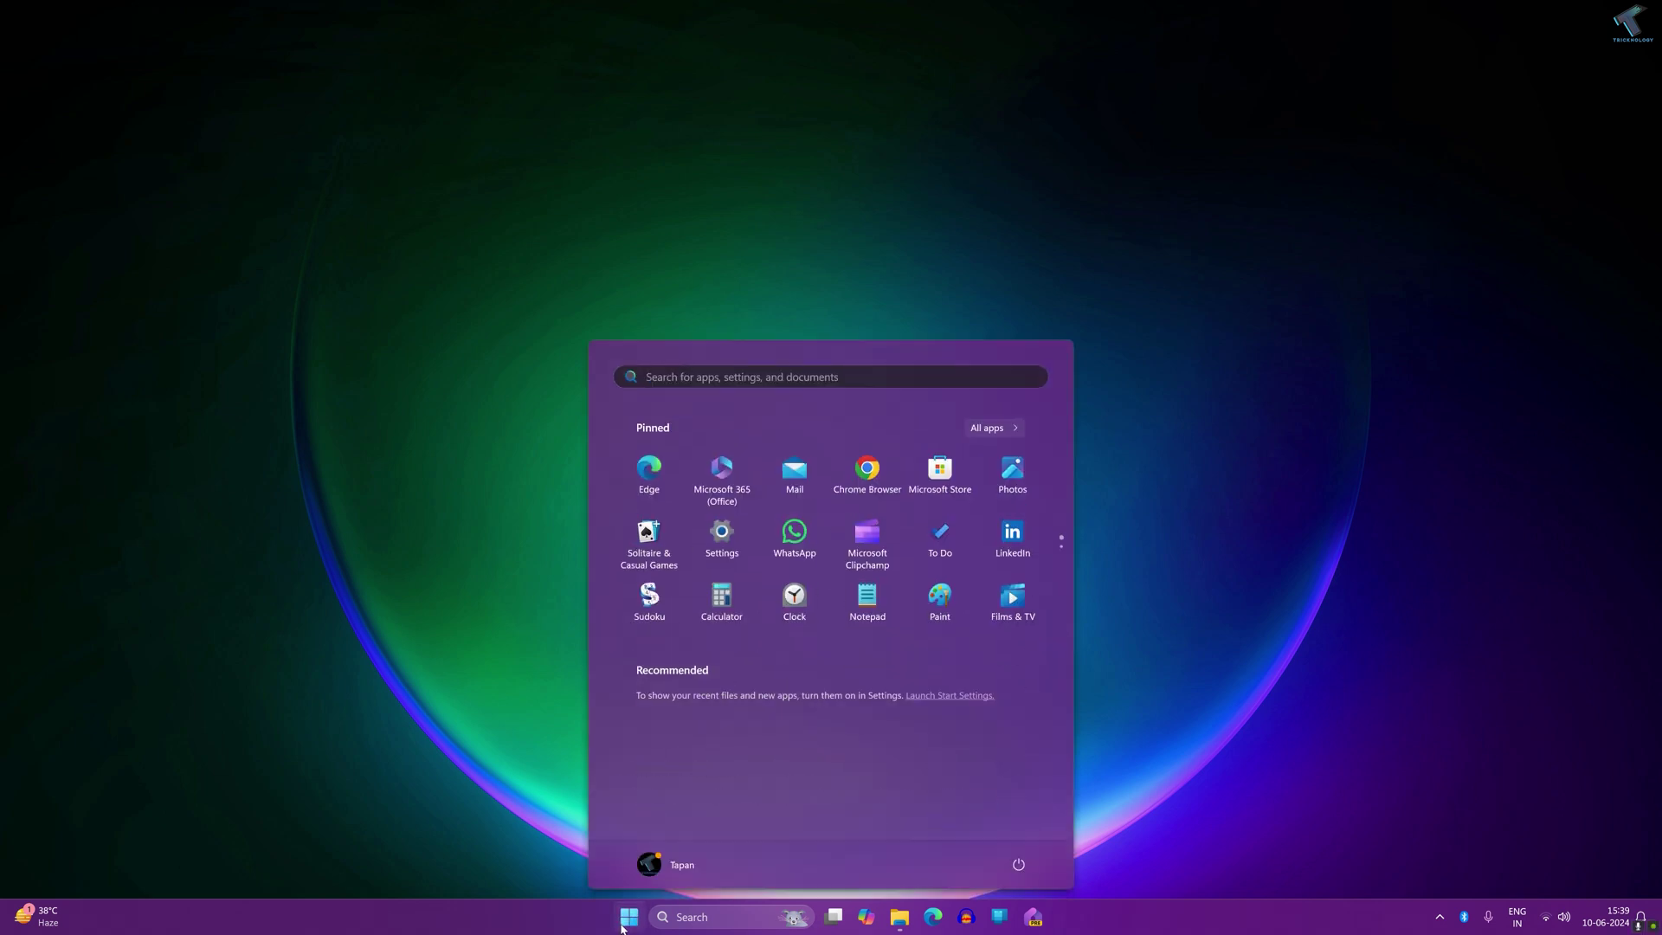
pyautogui.write('tas')
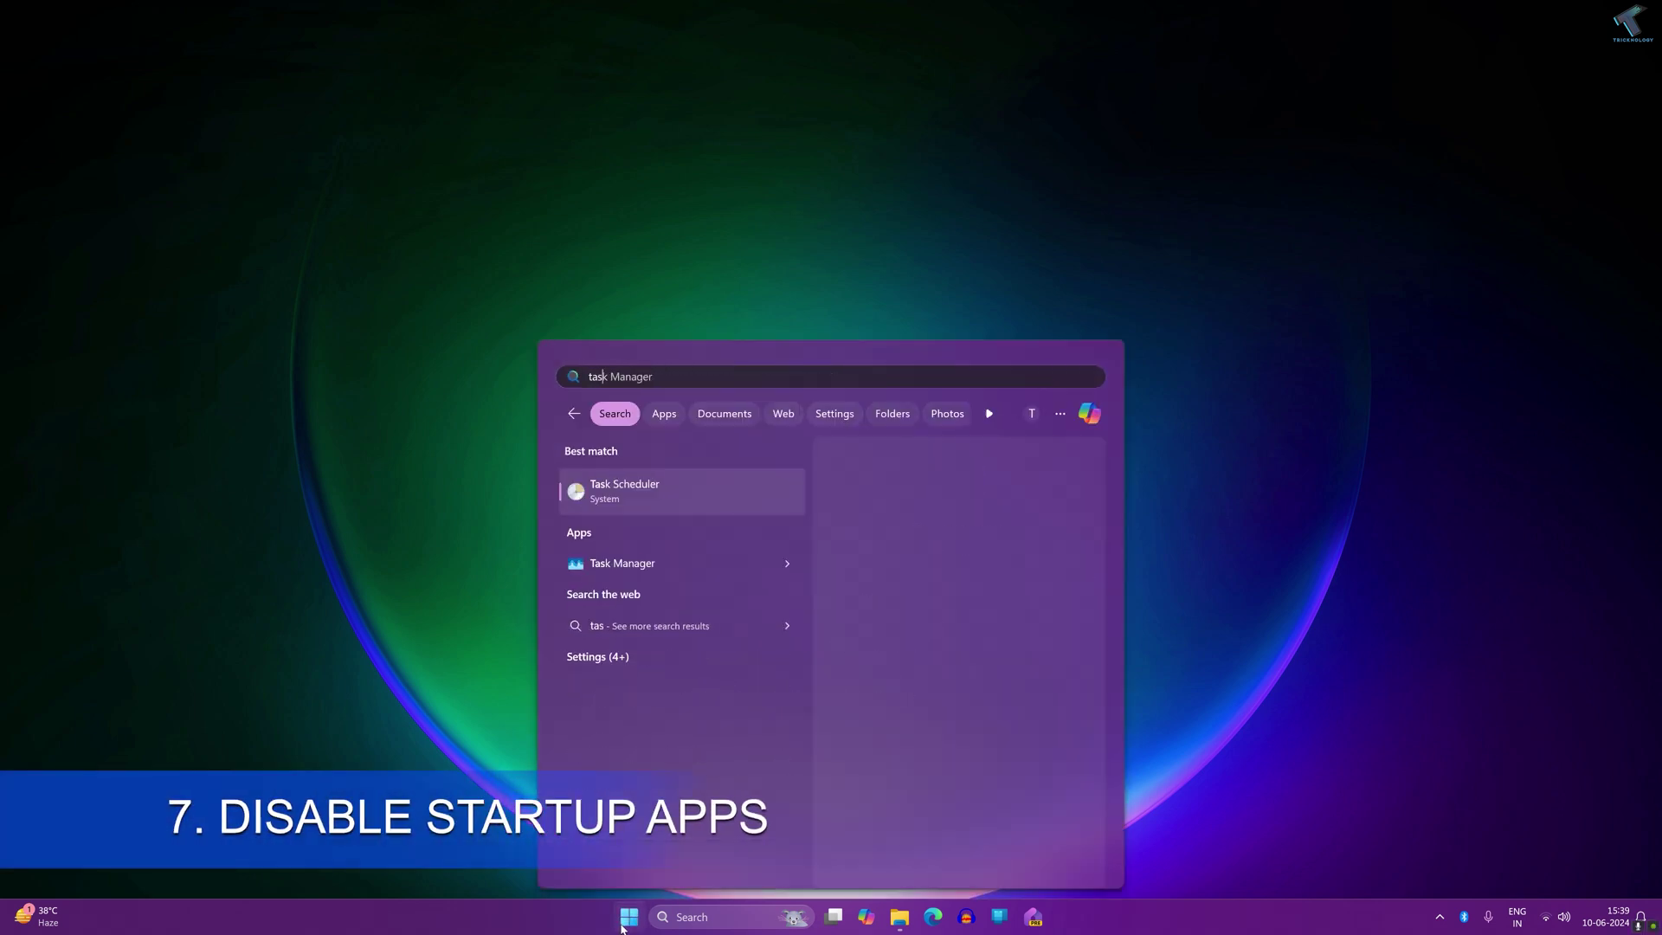
pyautogui.write('kmgr')
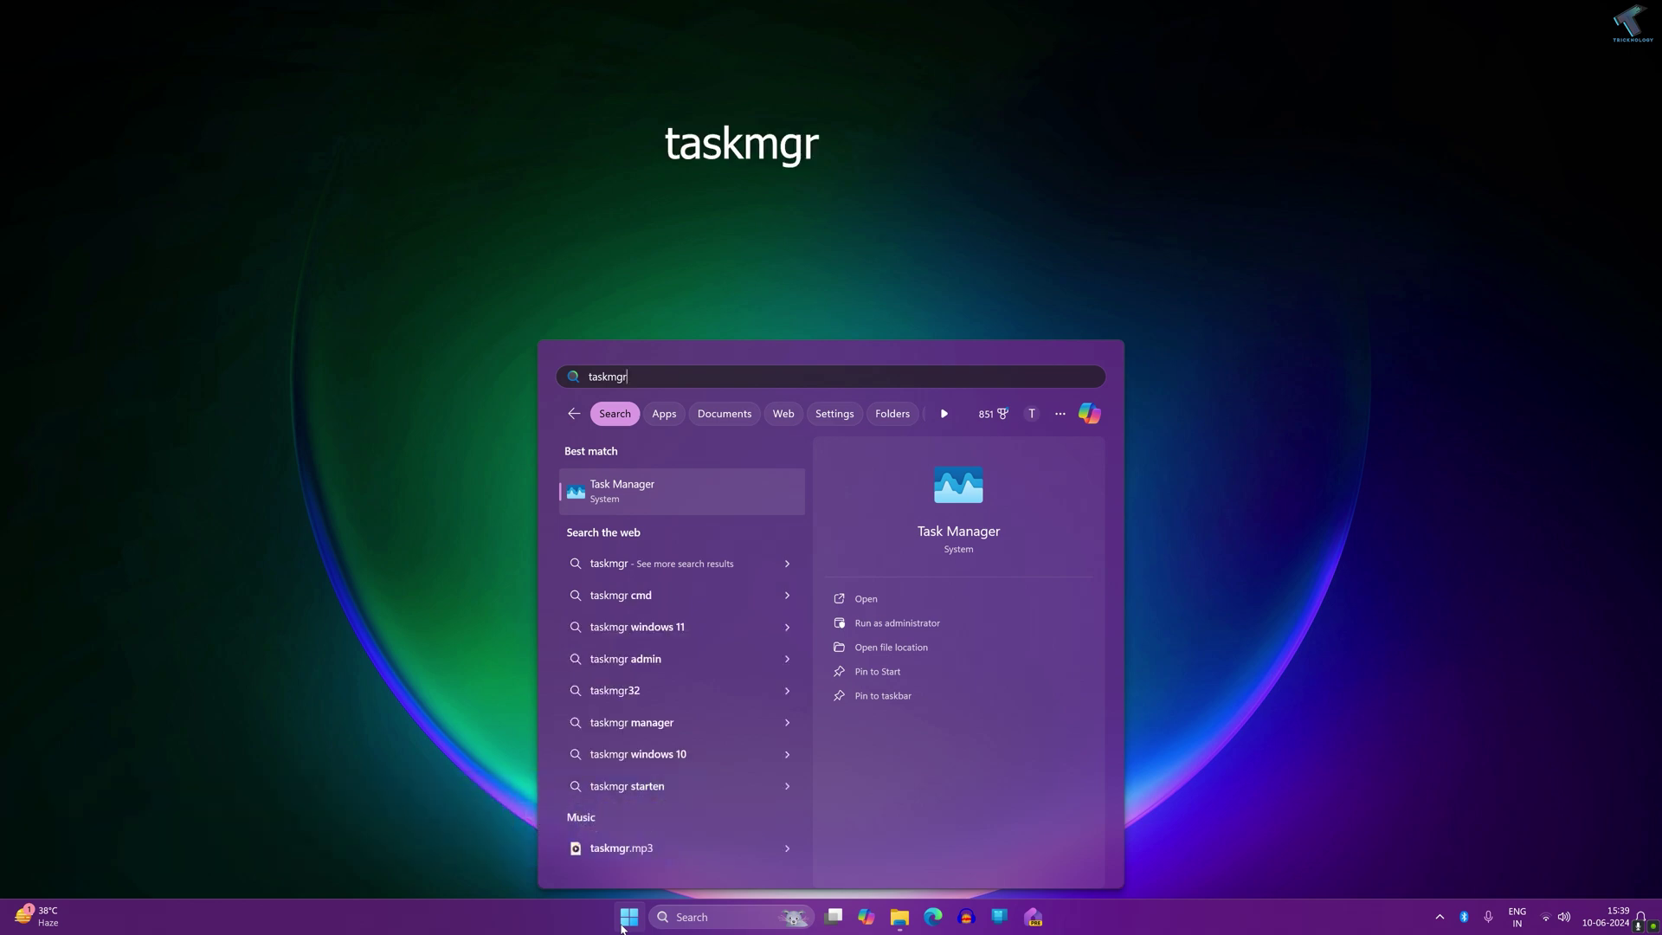
pyautogui.click(688, 476)
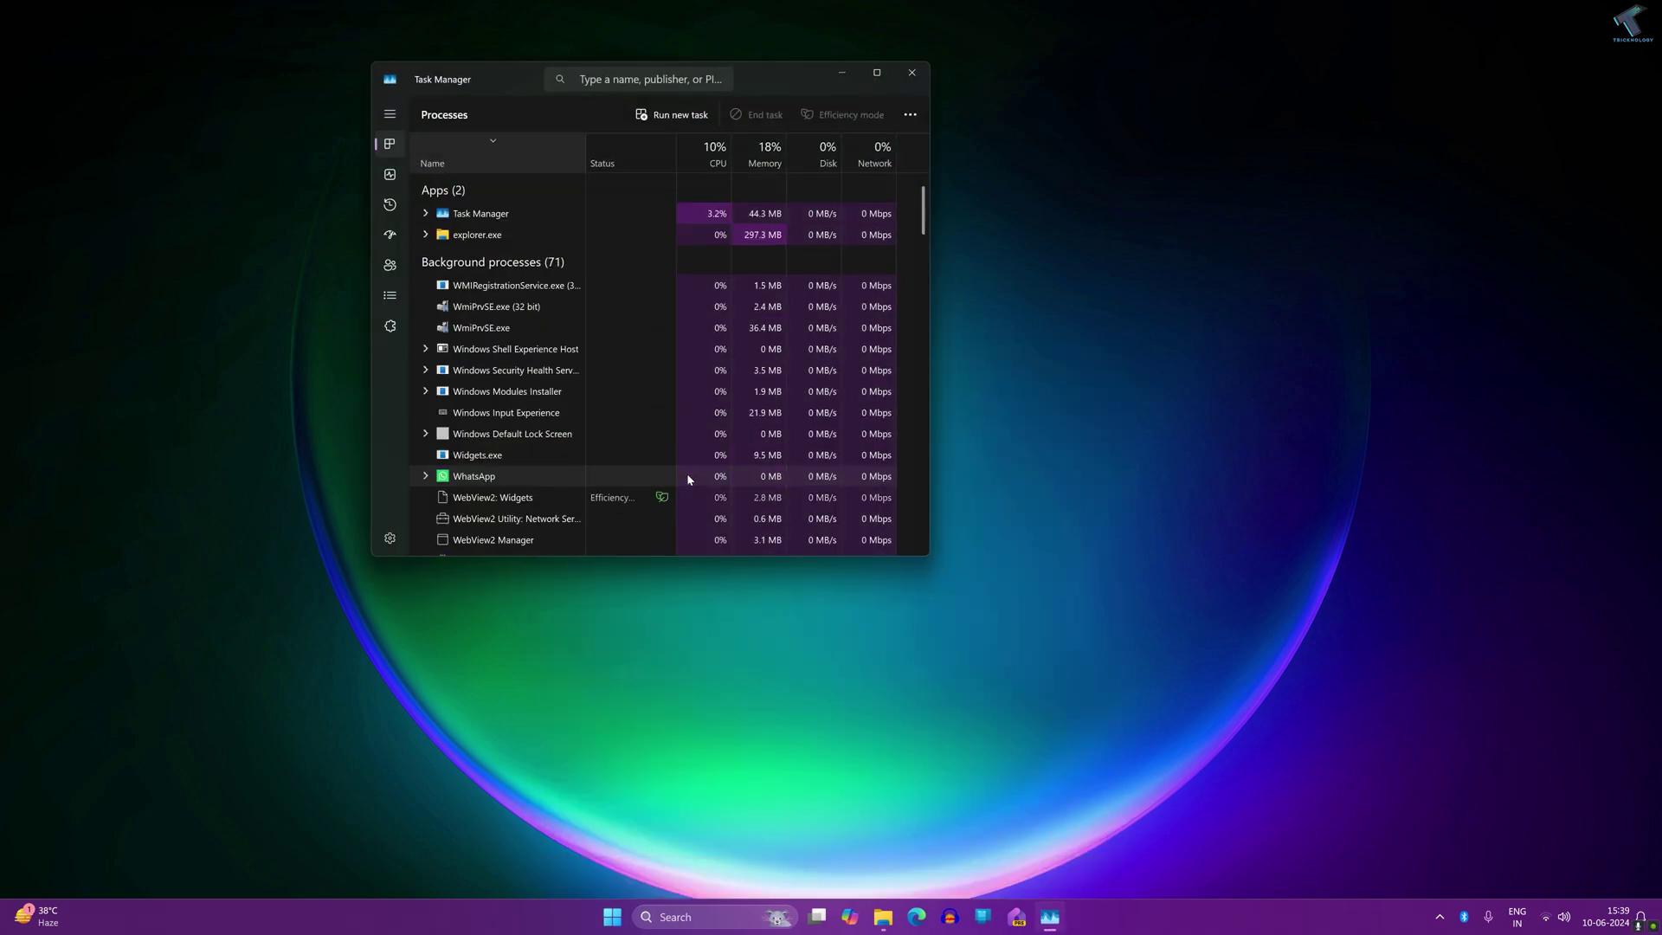
pyautogui.rightClick(610, 916)
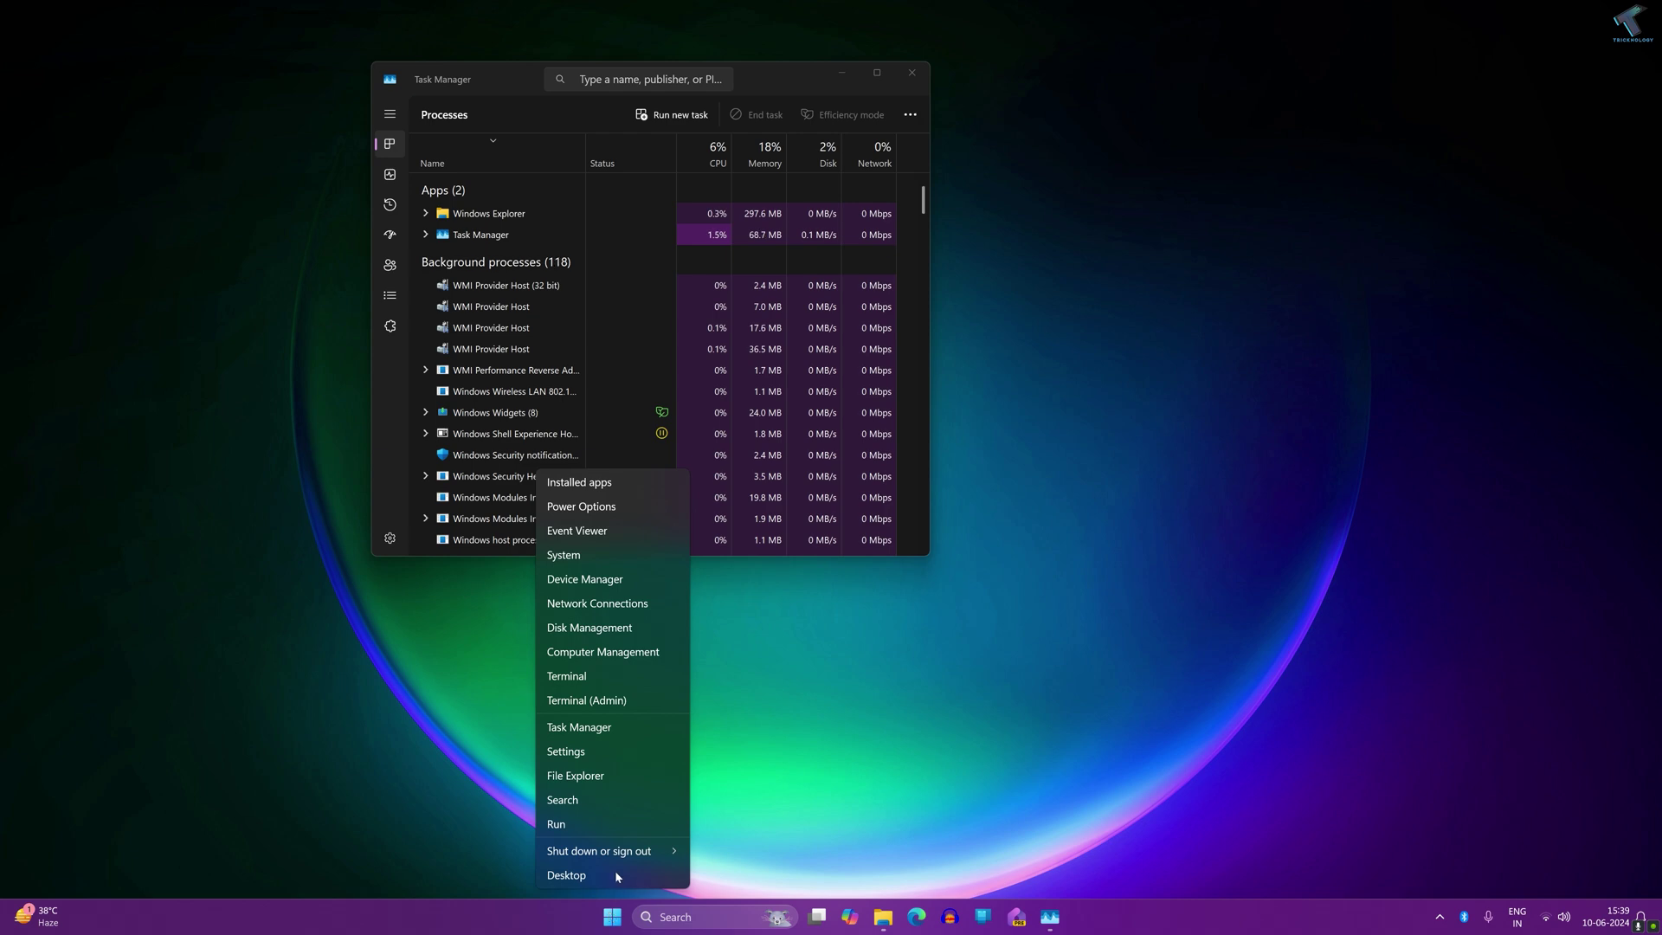
pyautogui.click(634, 727)
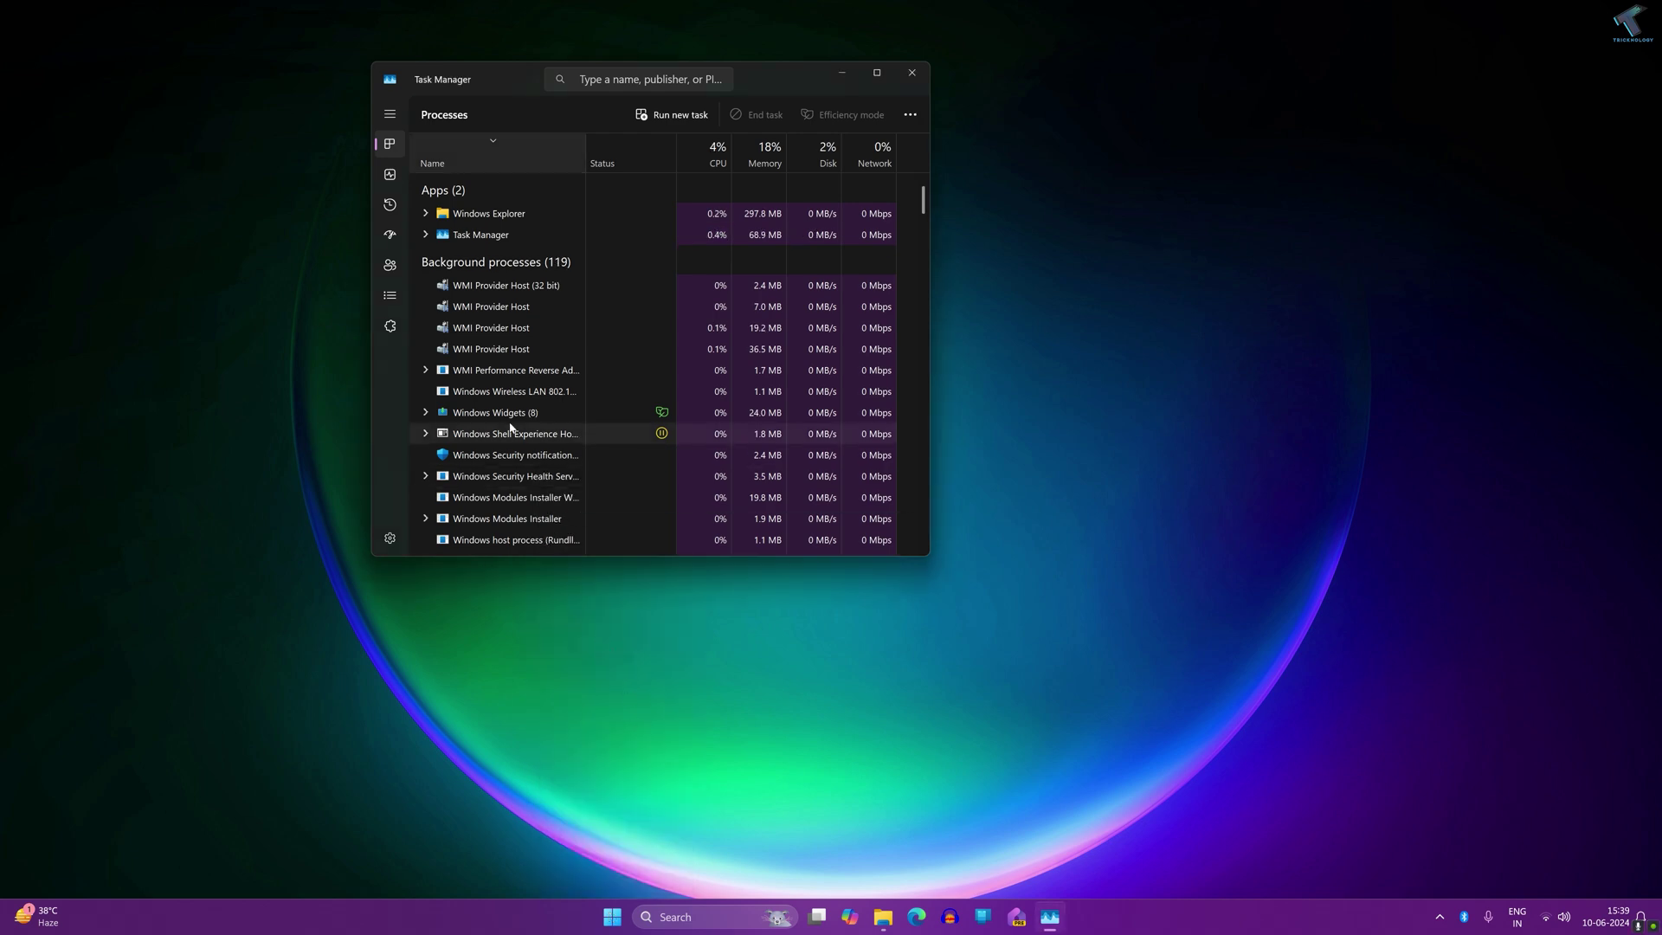
pyautogui.click(394, 239)
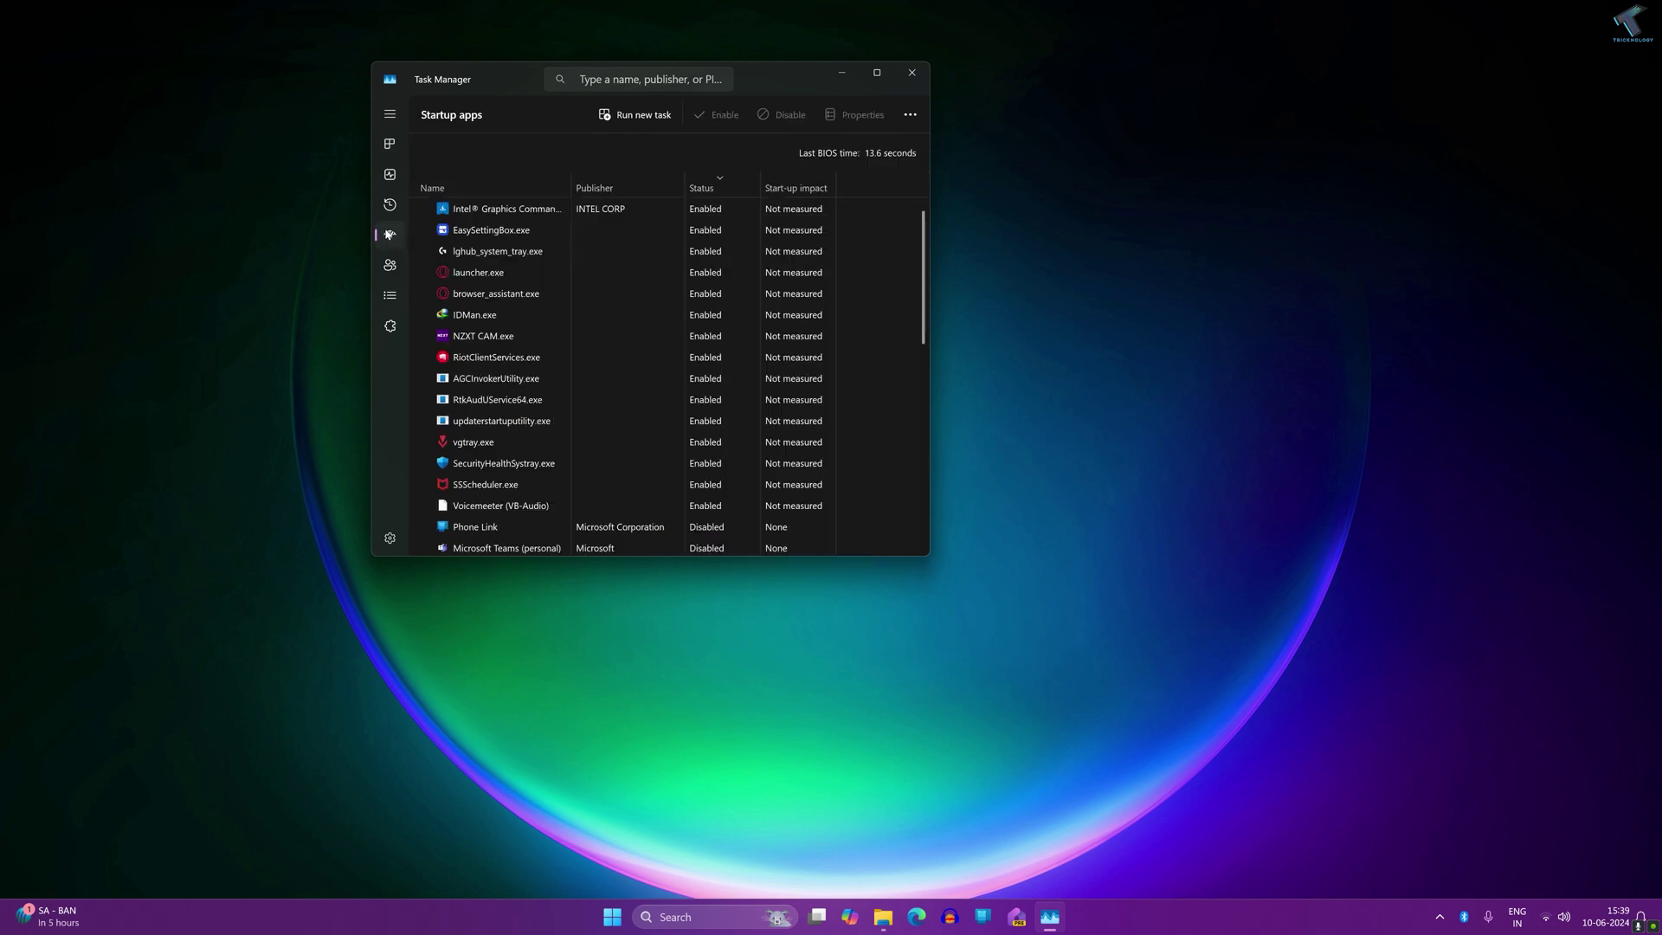
# Disable the startup apps launcher.exe, browser_assistant.exe, NZXT CAM.exe and IDMan.exe.
pyautogui.click(488, 273)
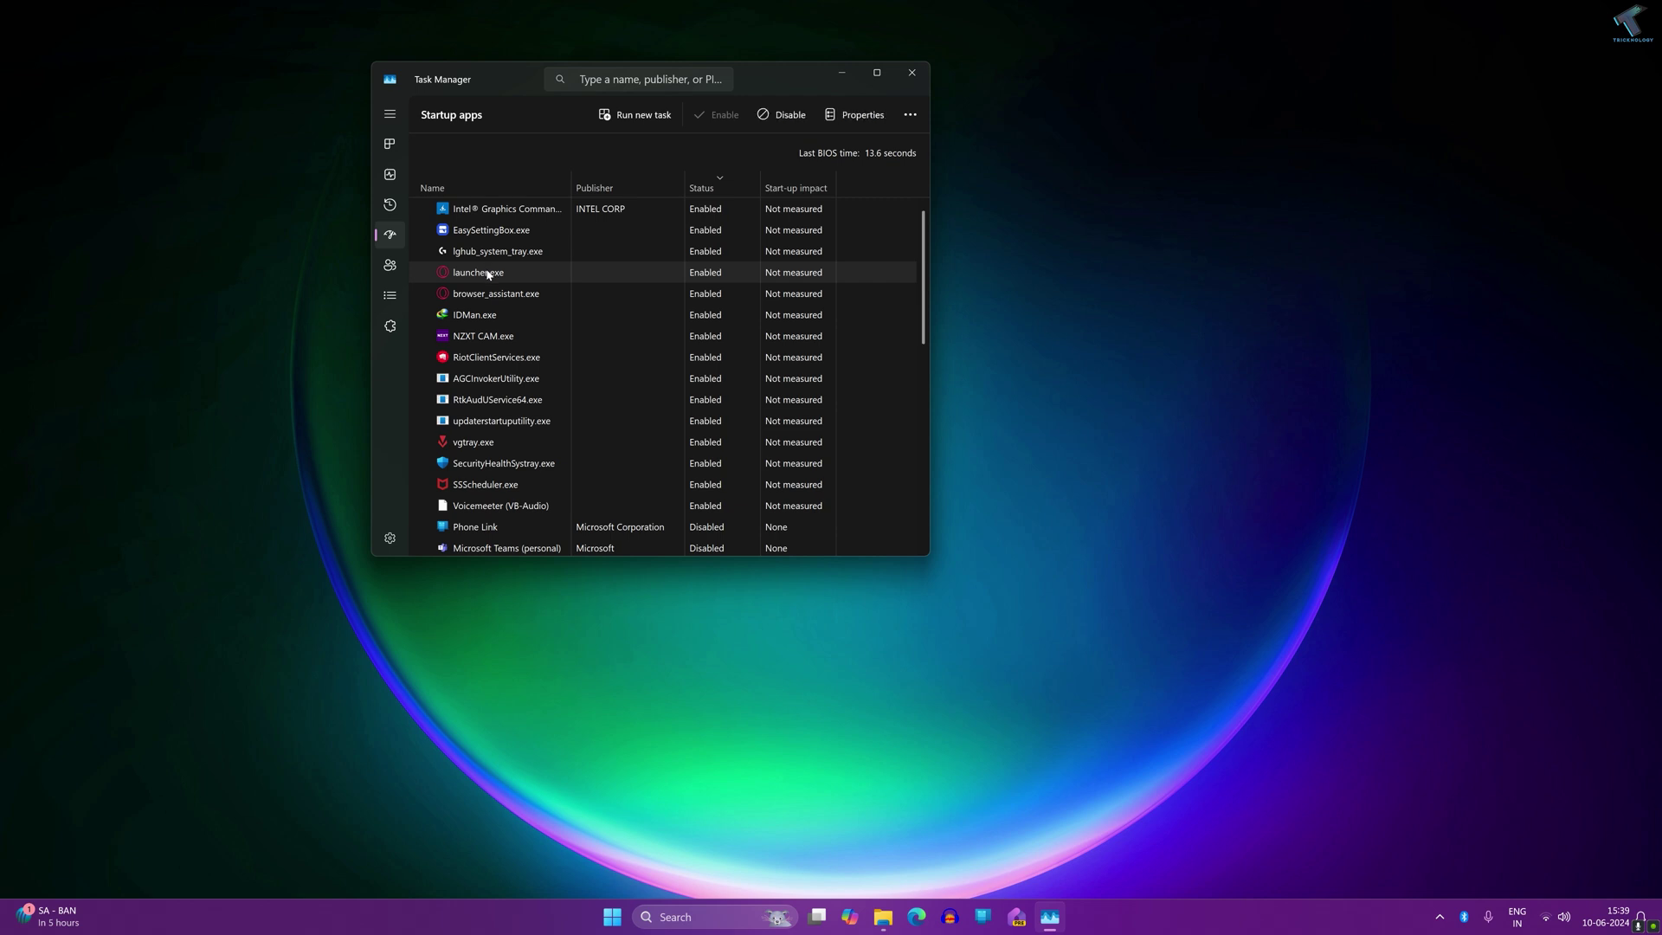
pyautogui.rightClick(488, 274)
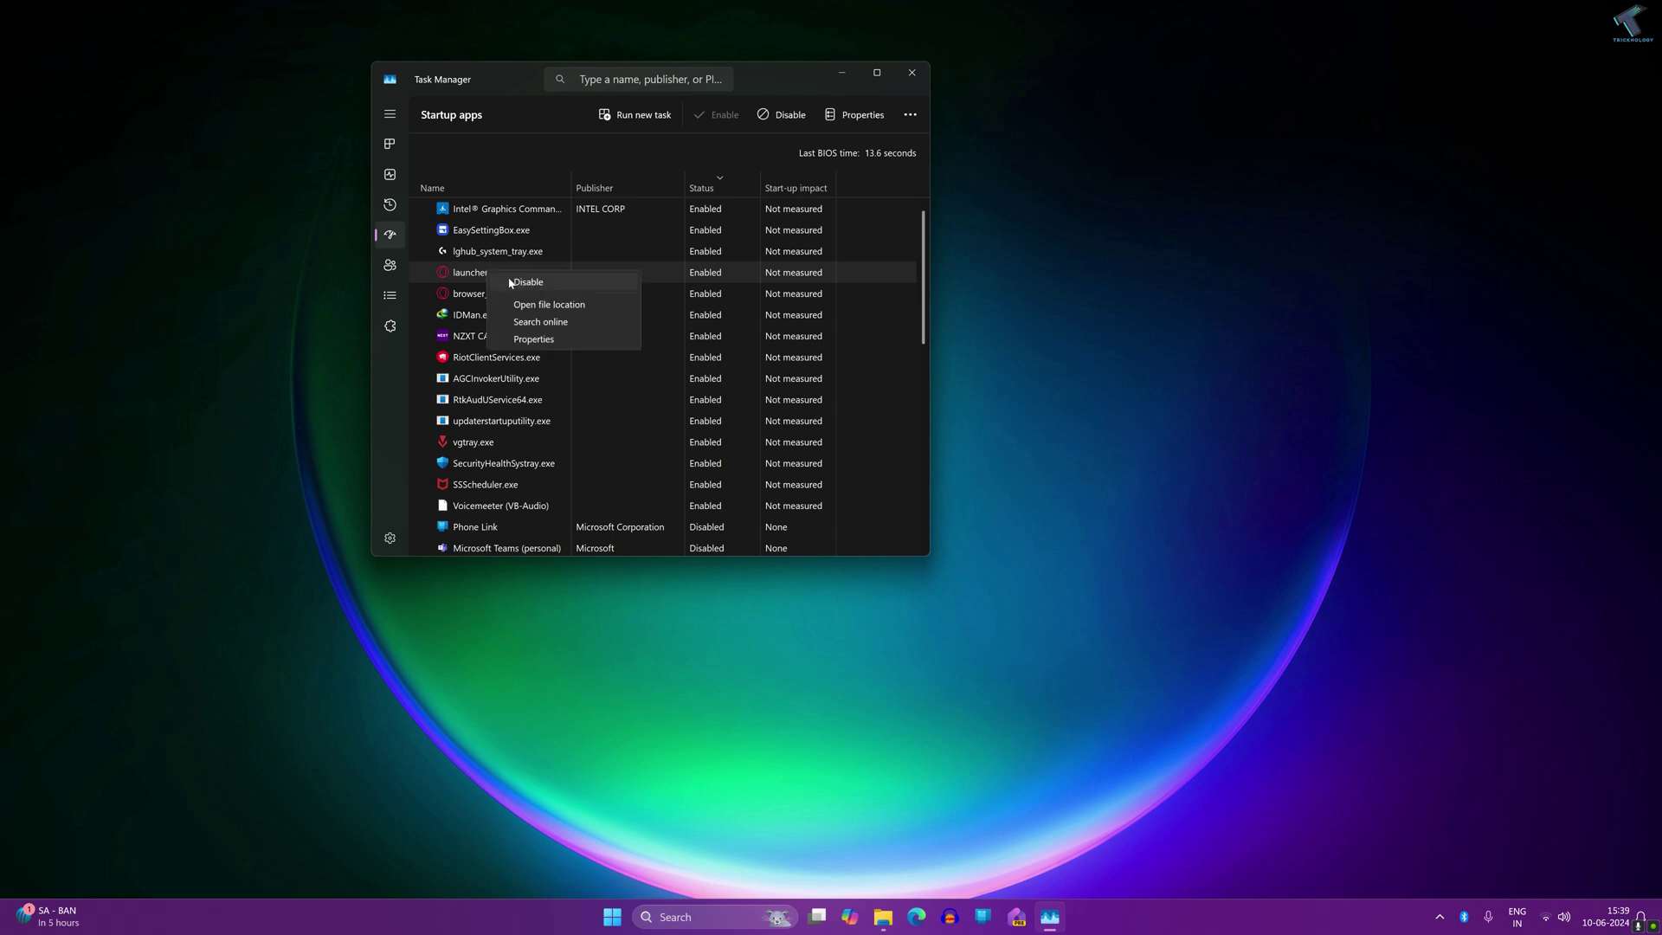
pyautogui.click(514, 283)
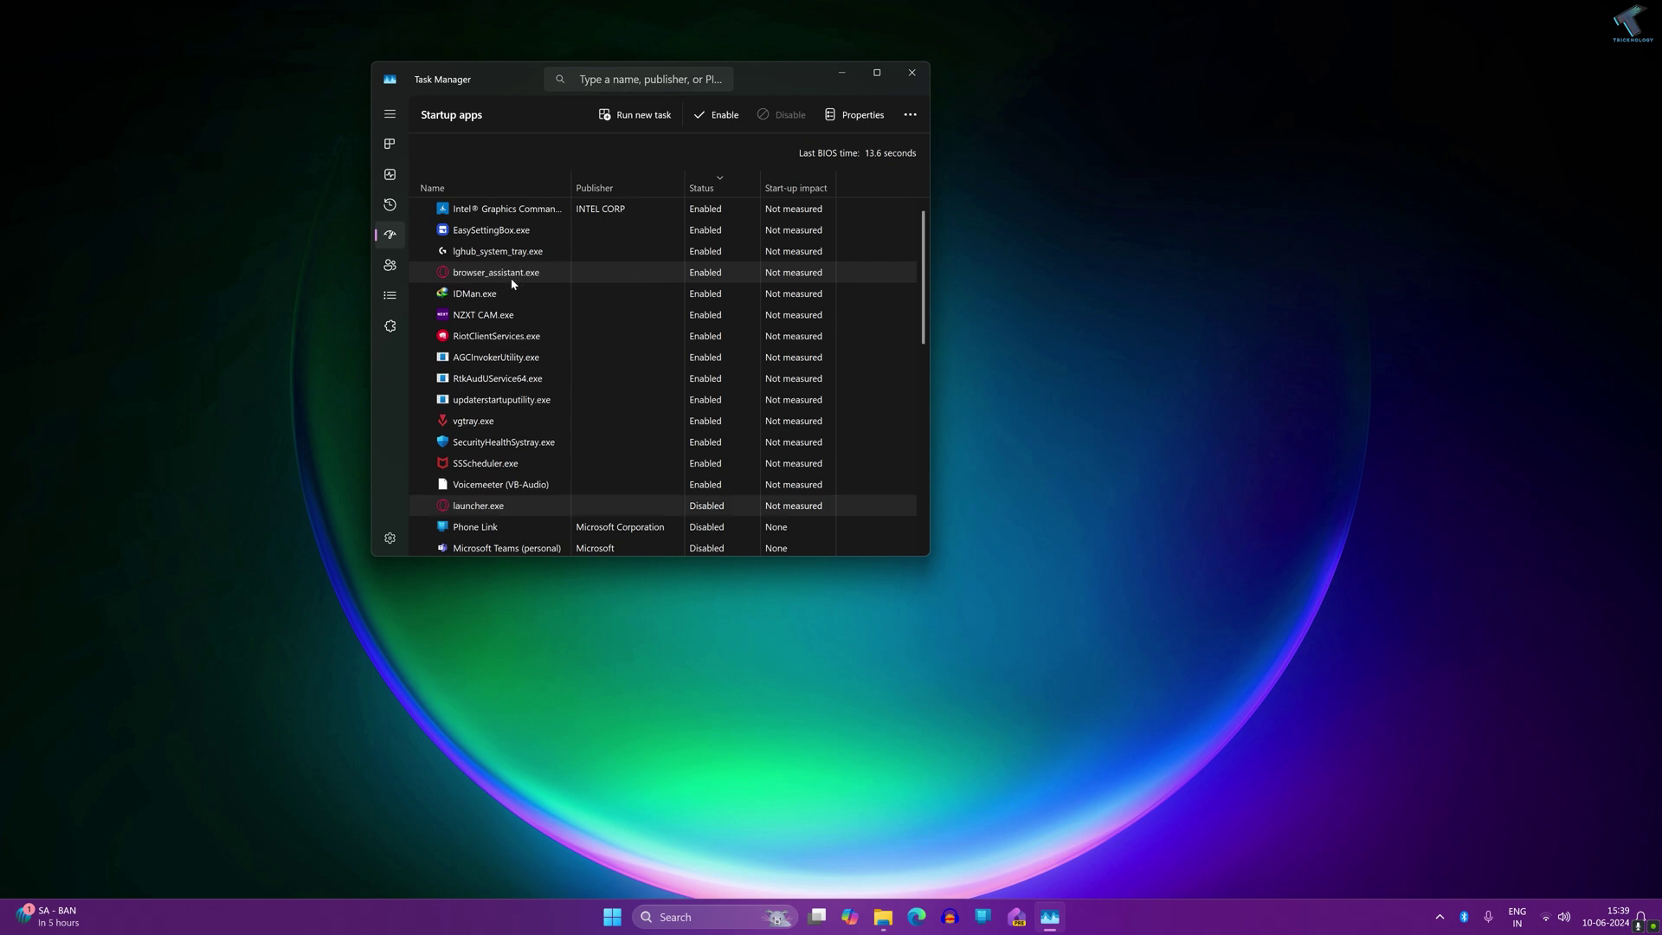
pyautogui.rightClick(514, 278)
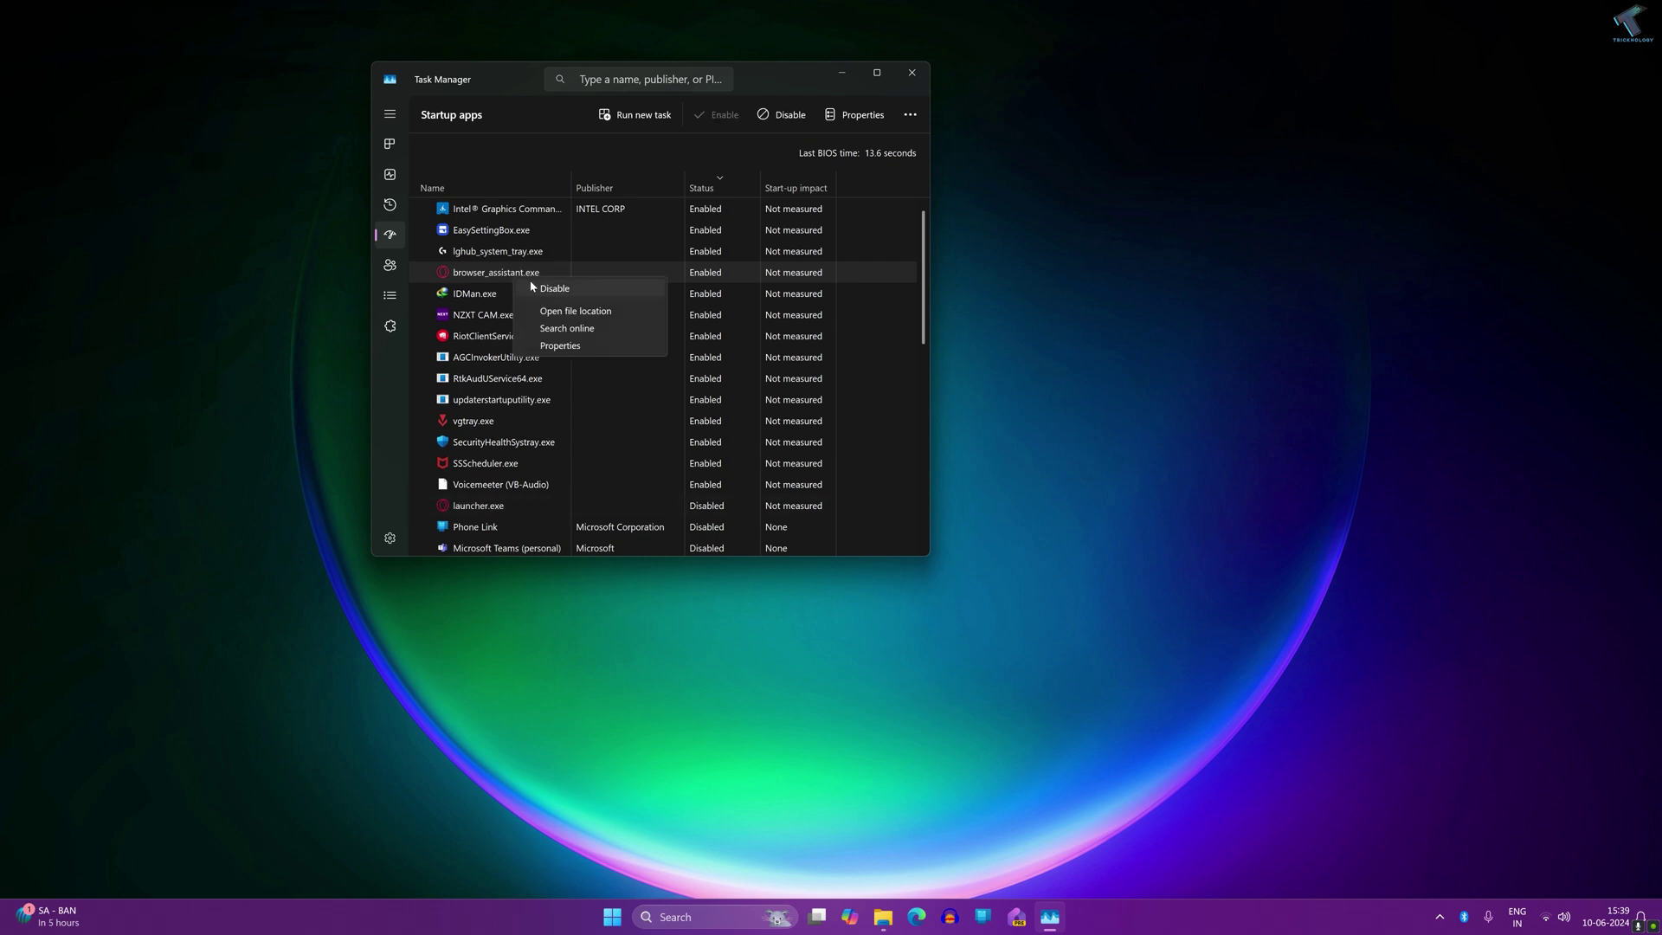
pyautogui.click(535, 287)
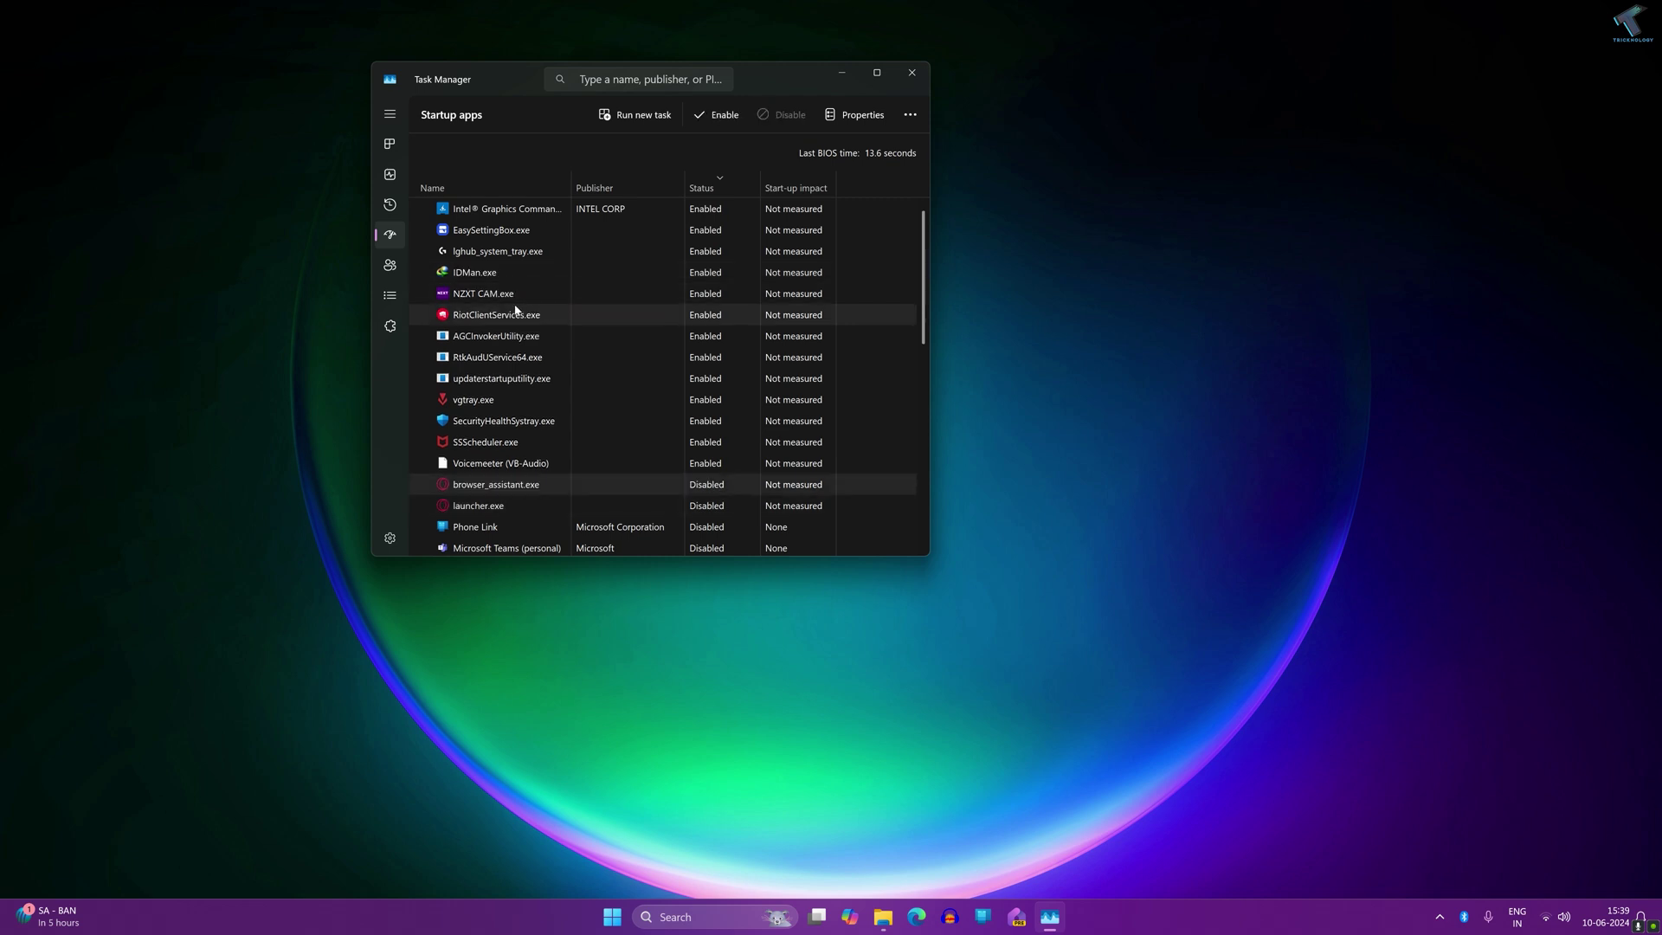
pyautogui.rightClick(511, 299)
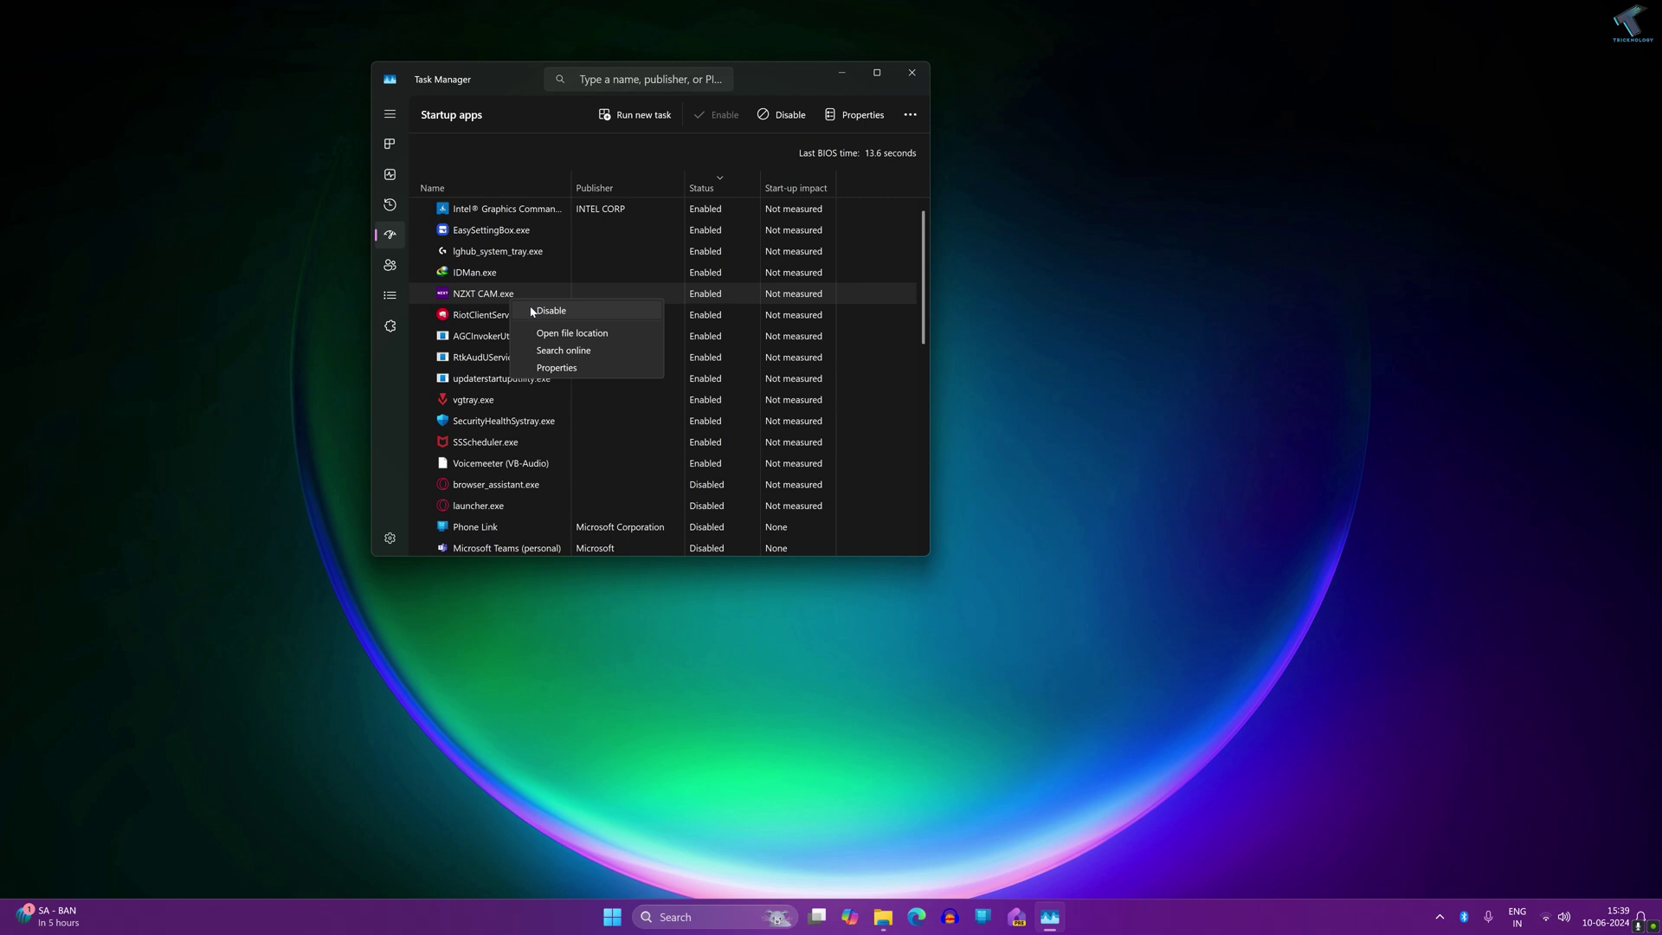
pyautogui.click(527, 309)
pyautogui.rightClick(511, 282)
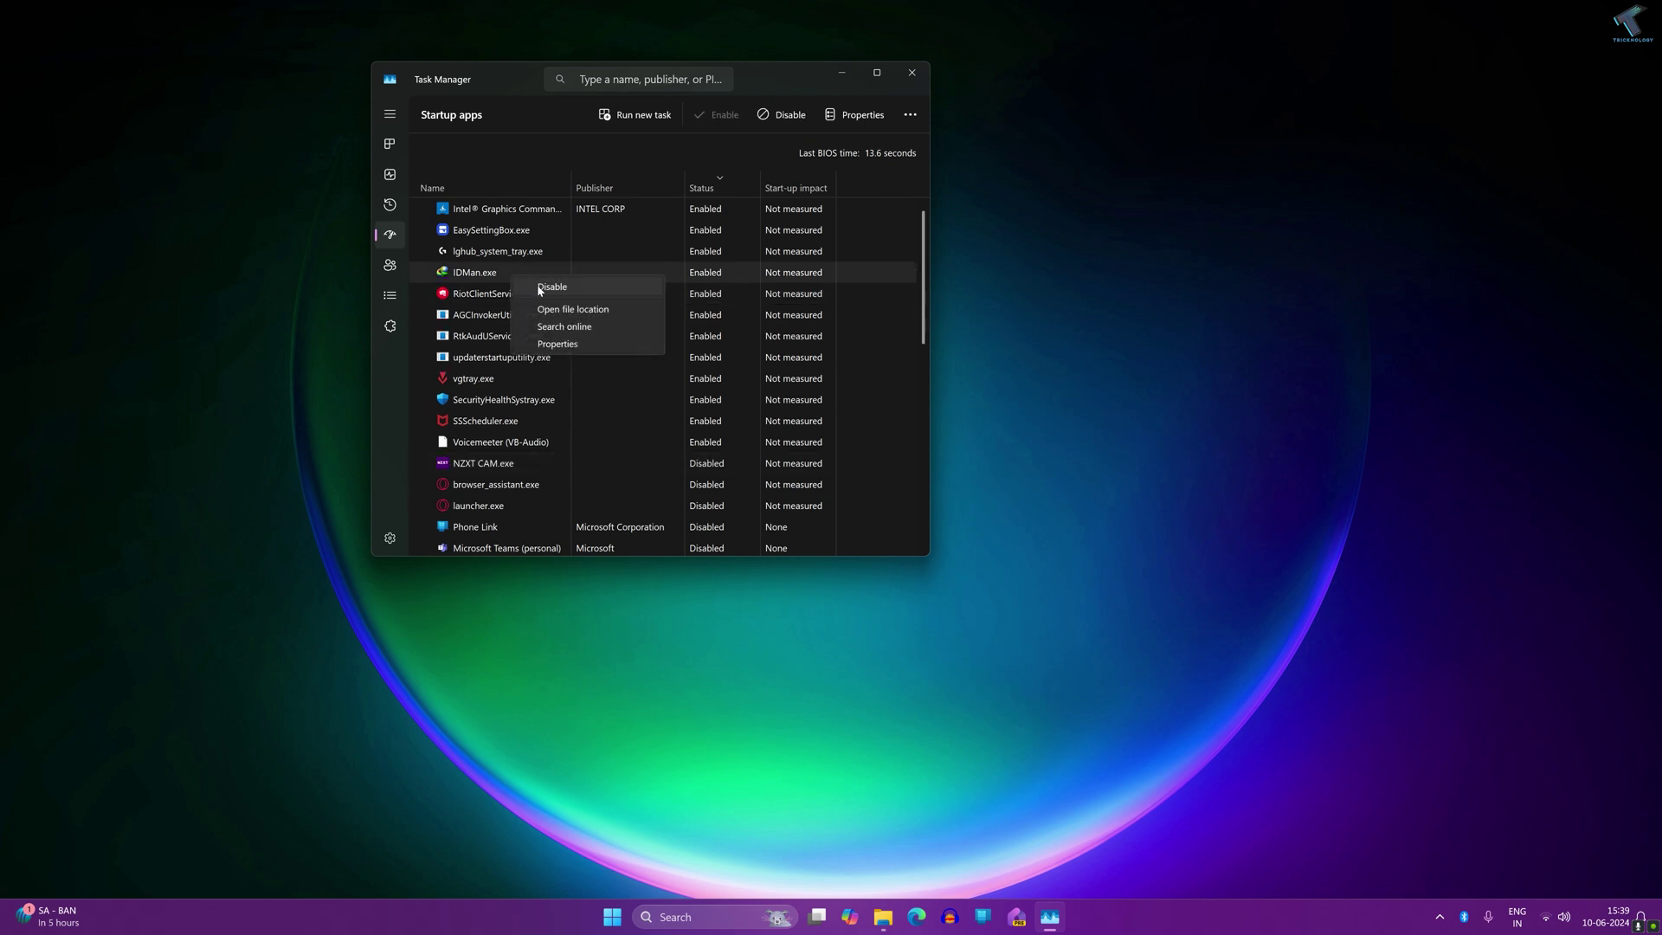
pyautogui.click(537, 288)
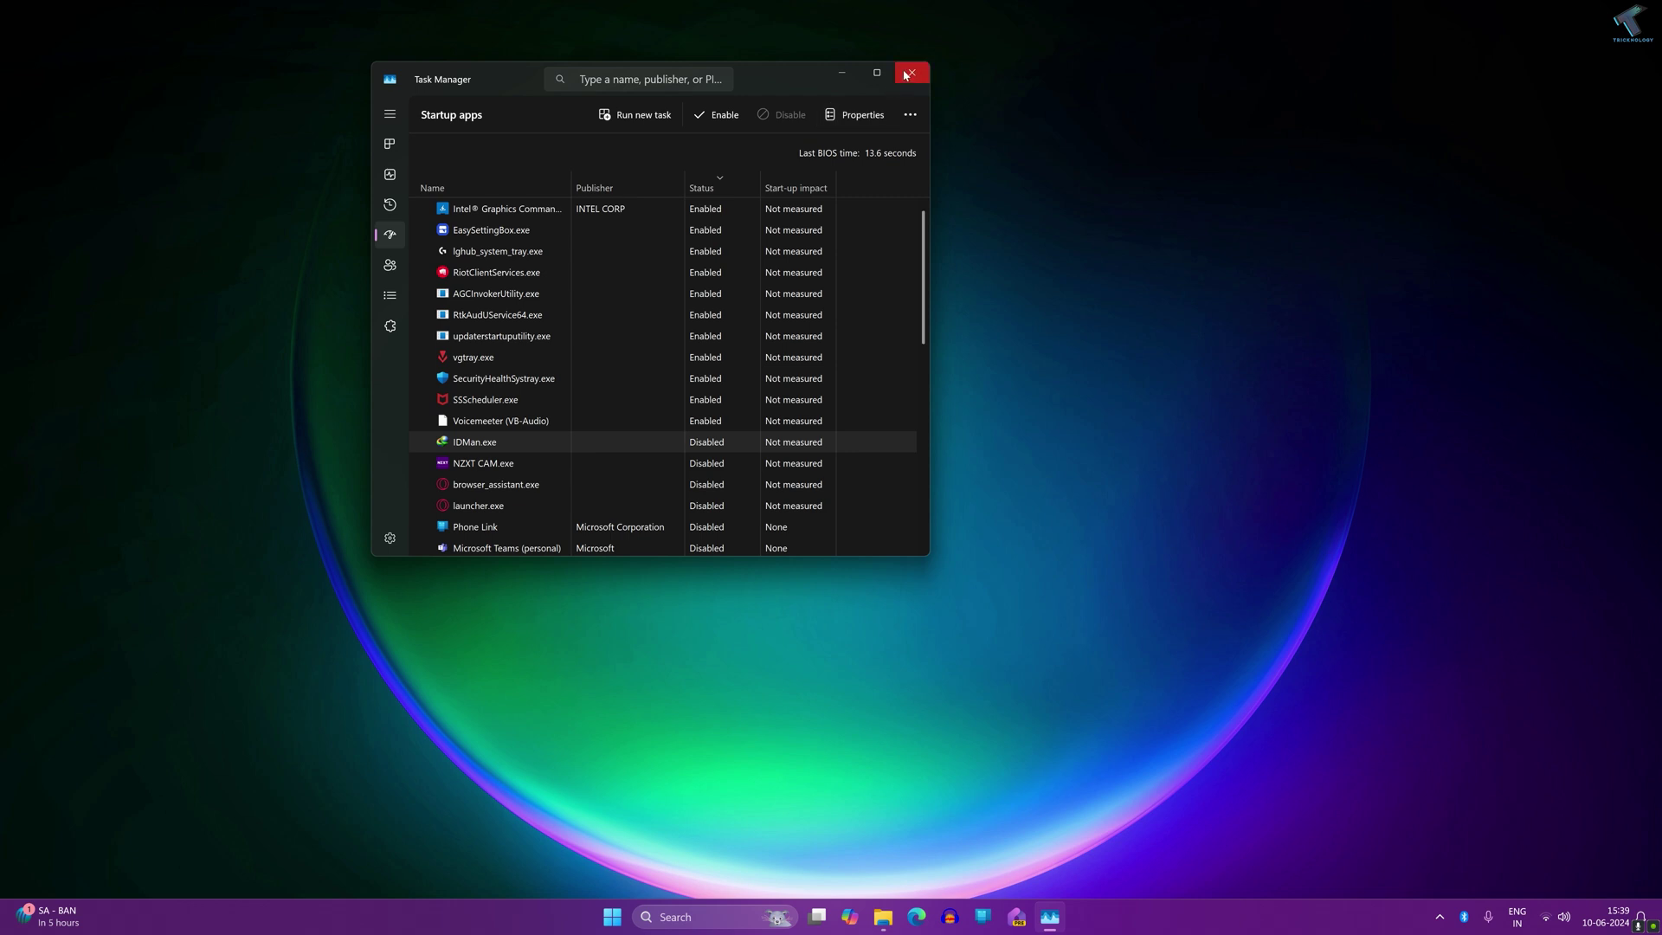
# Disable EasySettingBox.exe as a startup app and close Task Manager.
pyautogui.rightClick(703, 230)
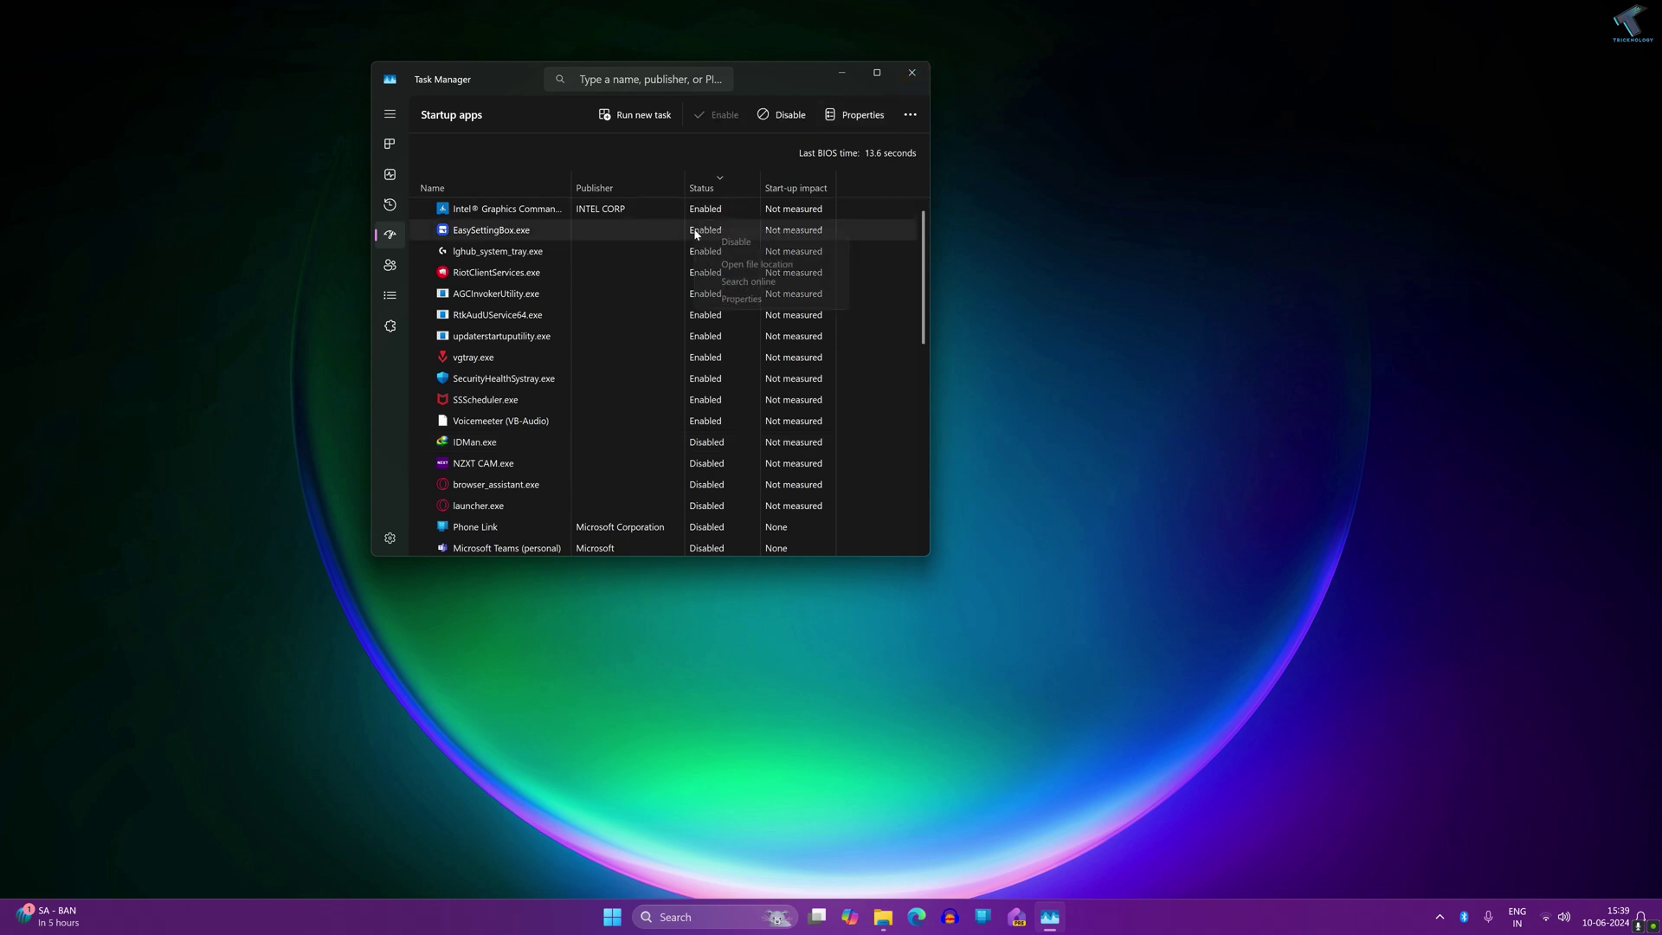
pyautogui.click(735, 242)
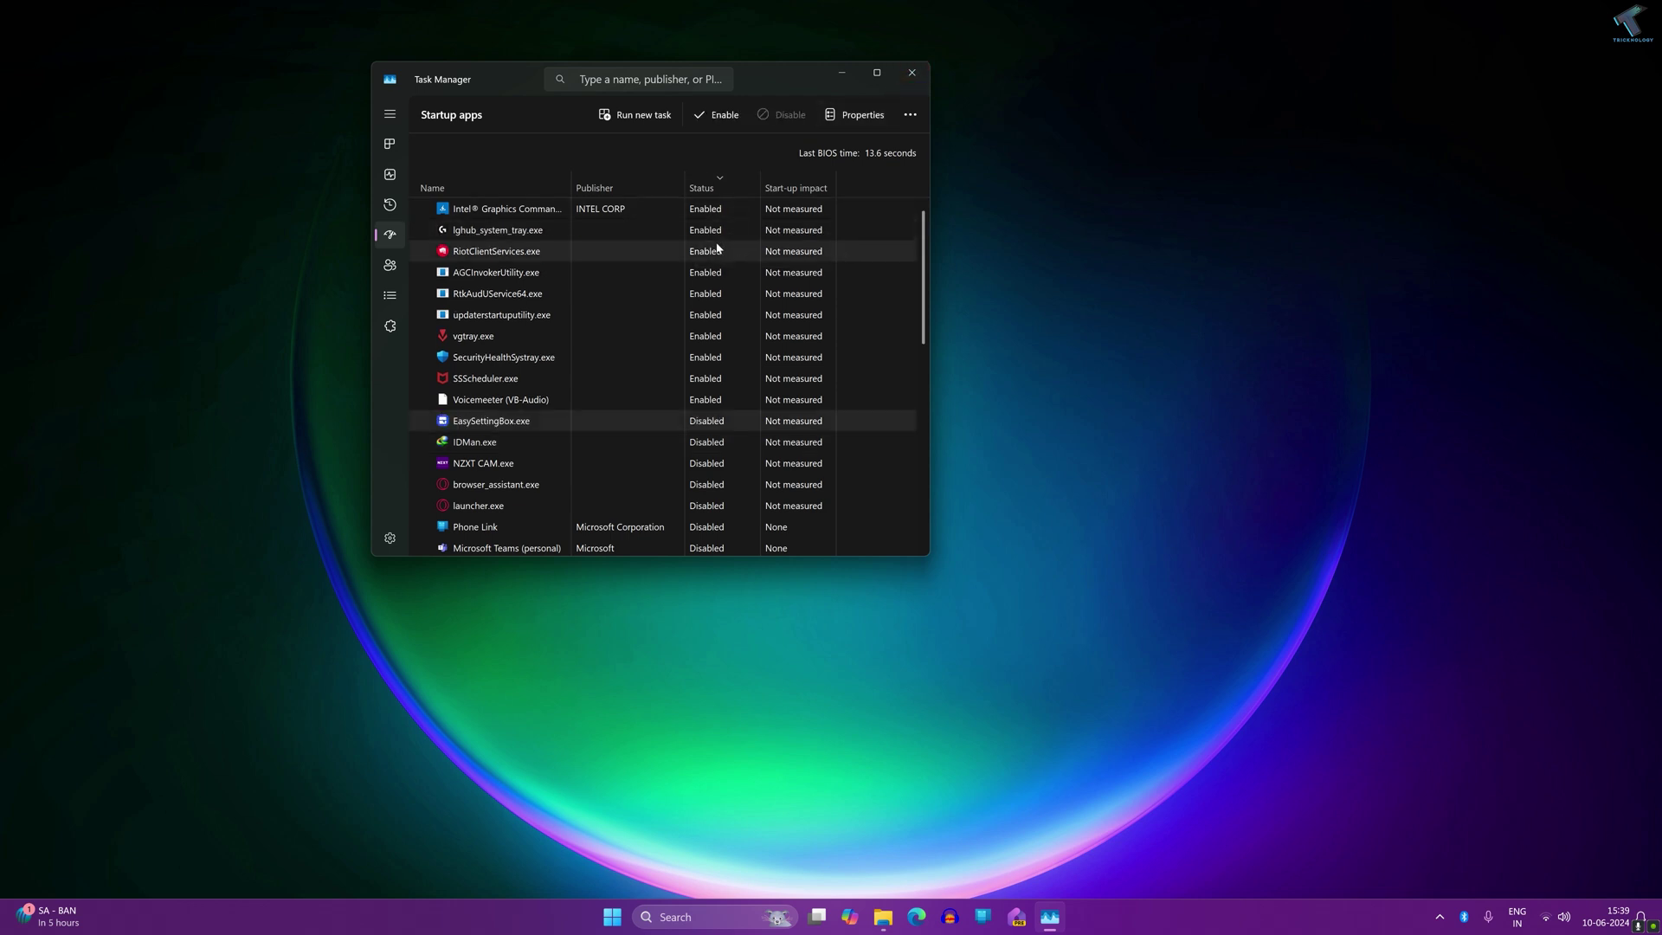
pyautogui.rightClick(703, 234)
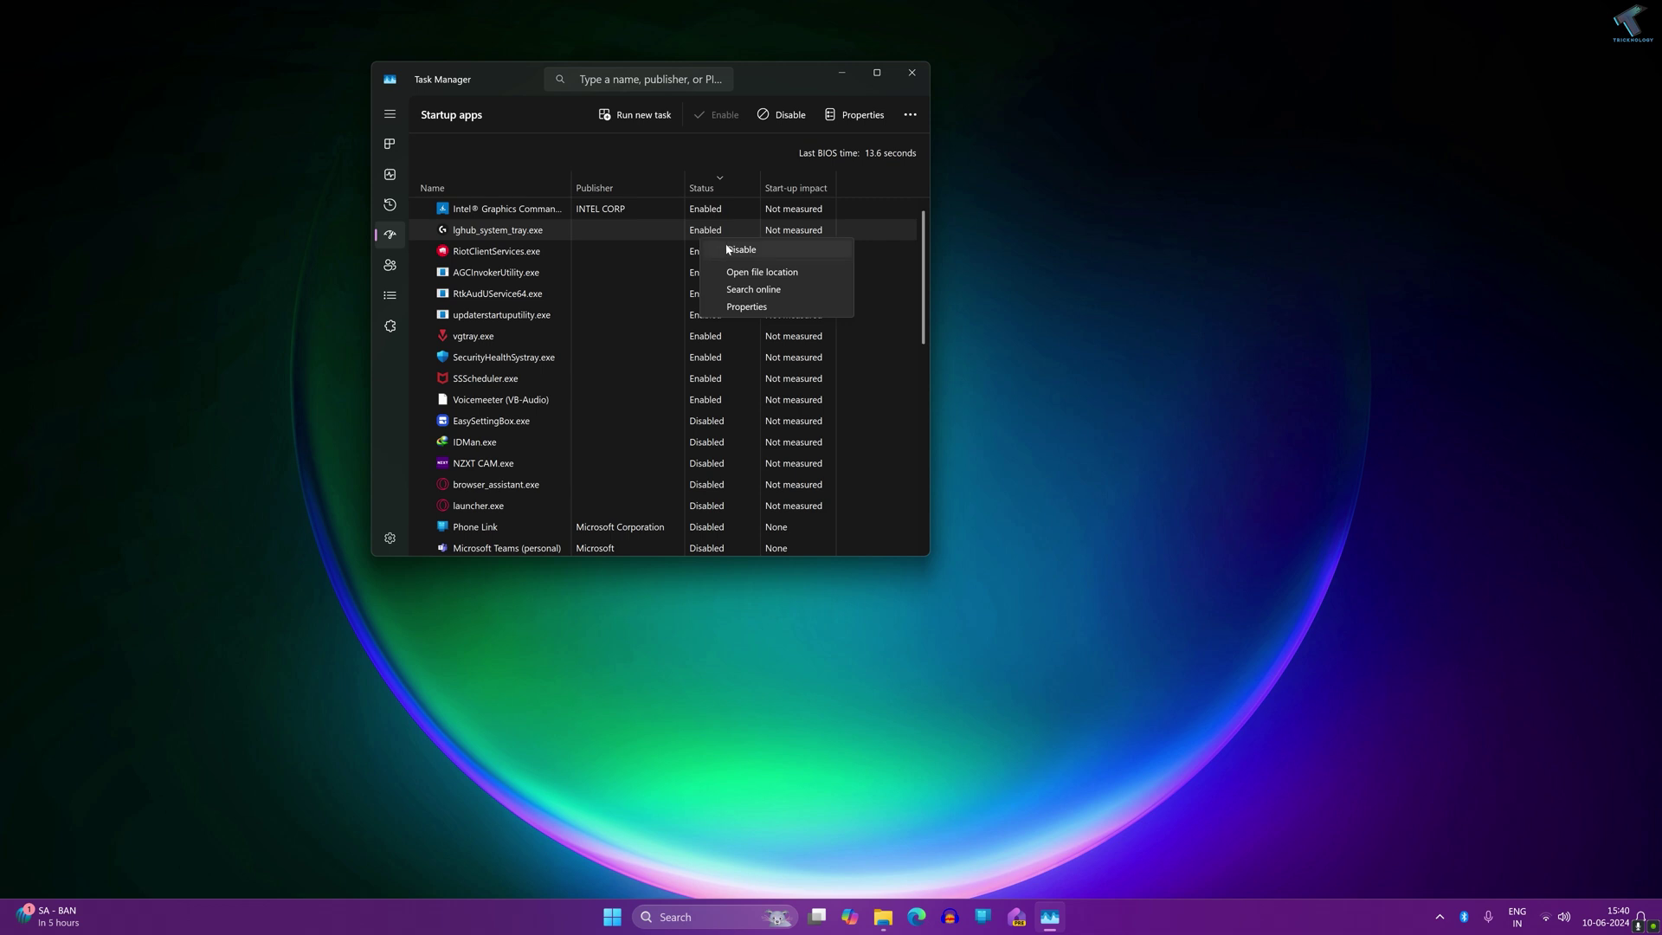
pyautogui.click(911, 73)
pyautogui.click(911, 73)
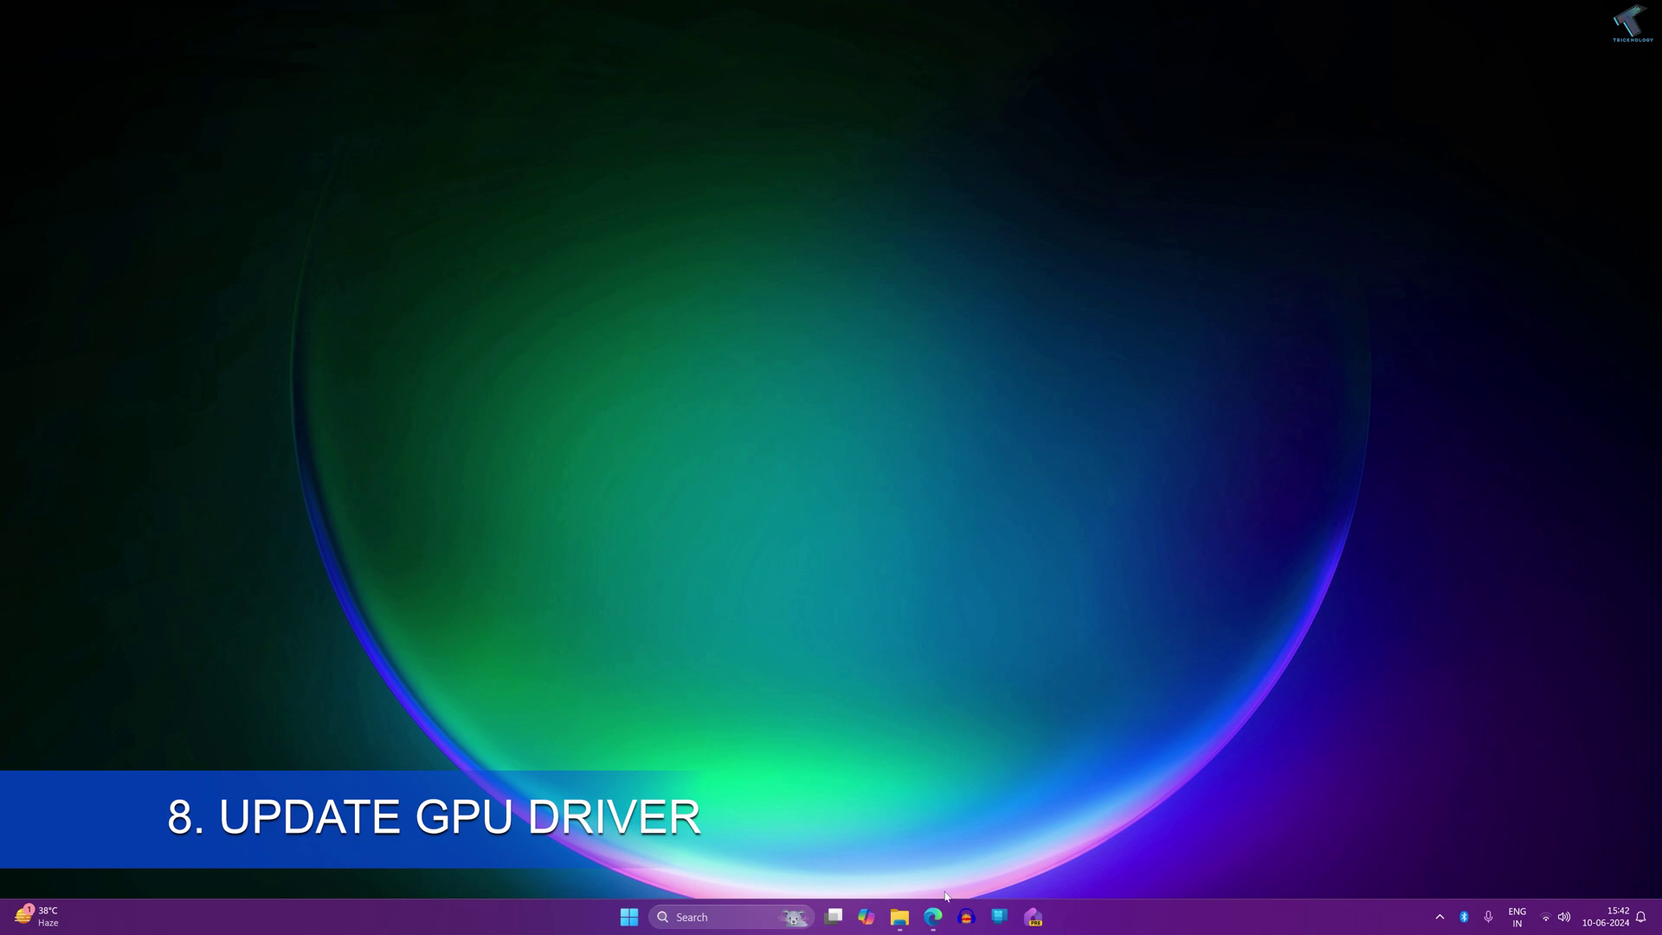
# Switch to Microsoft Edge, search Google for Nvidia Driver Download, and open the NVIDIA Driver Downloads page.
pyautogui.click(937, 916)
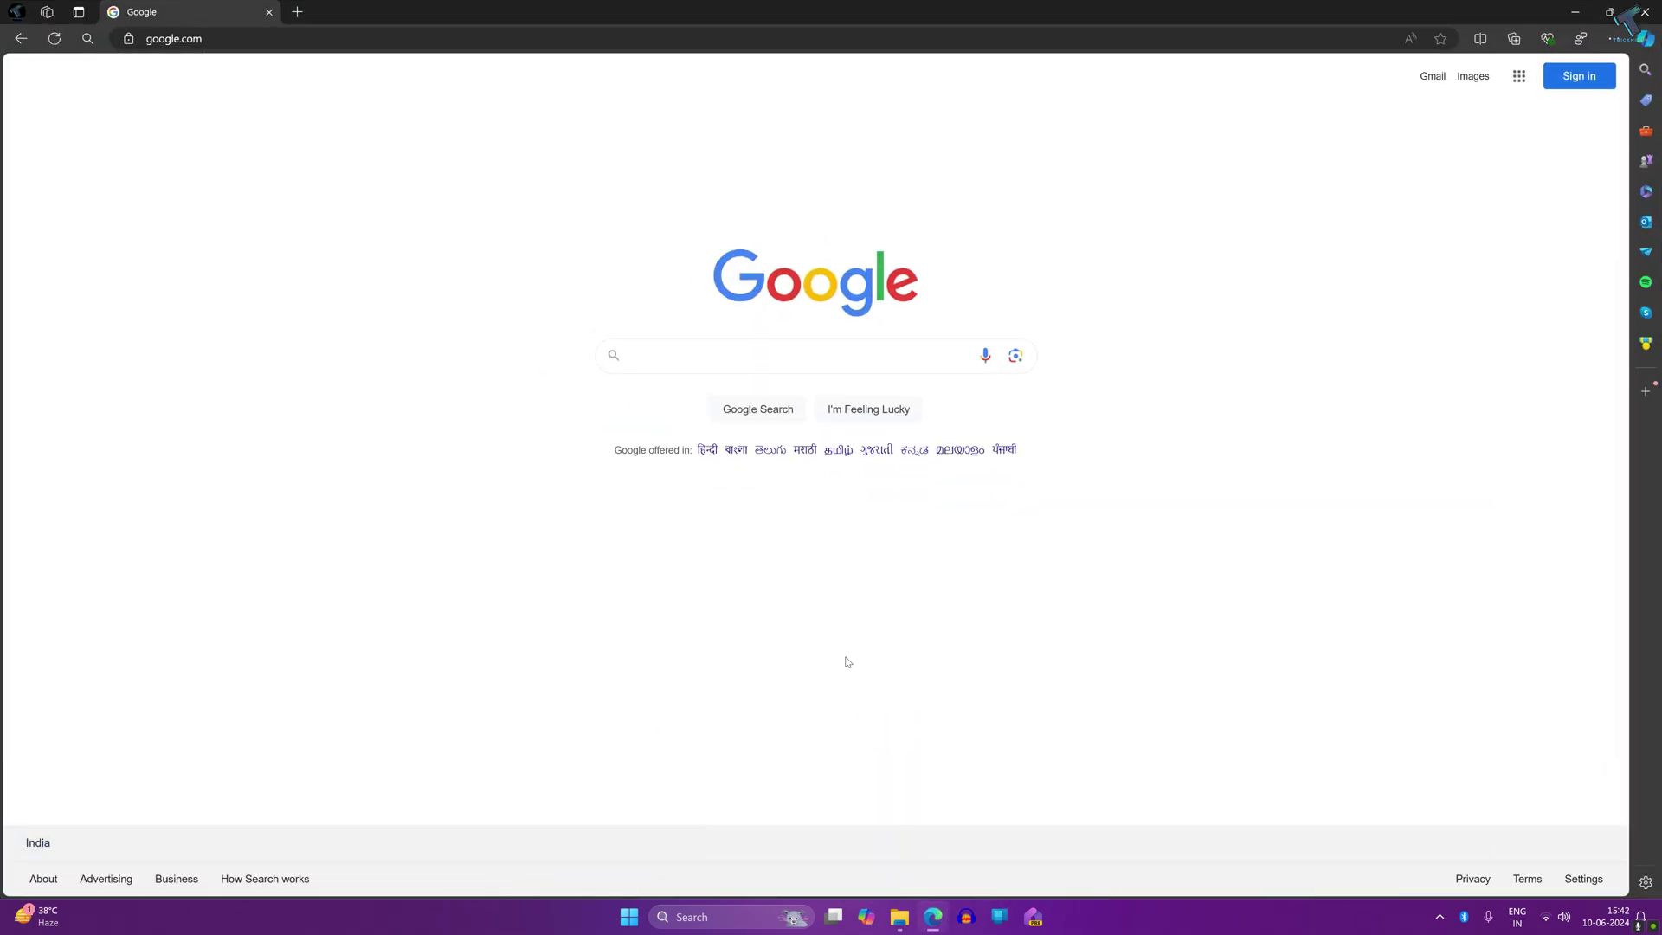
pyautogui.click(779, 355)
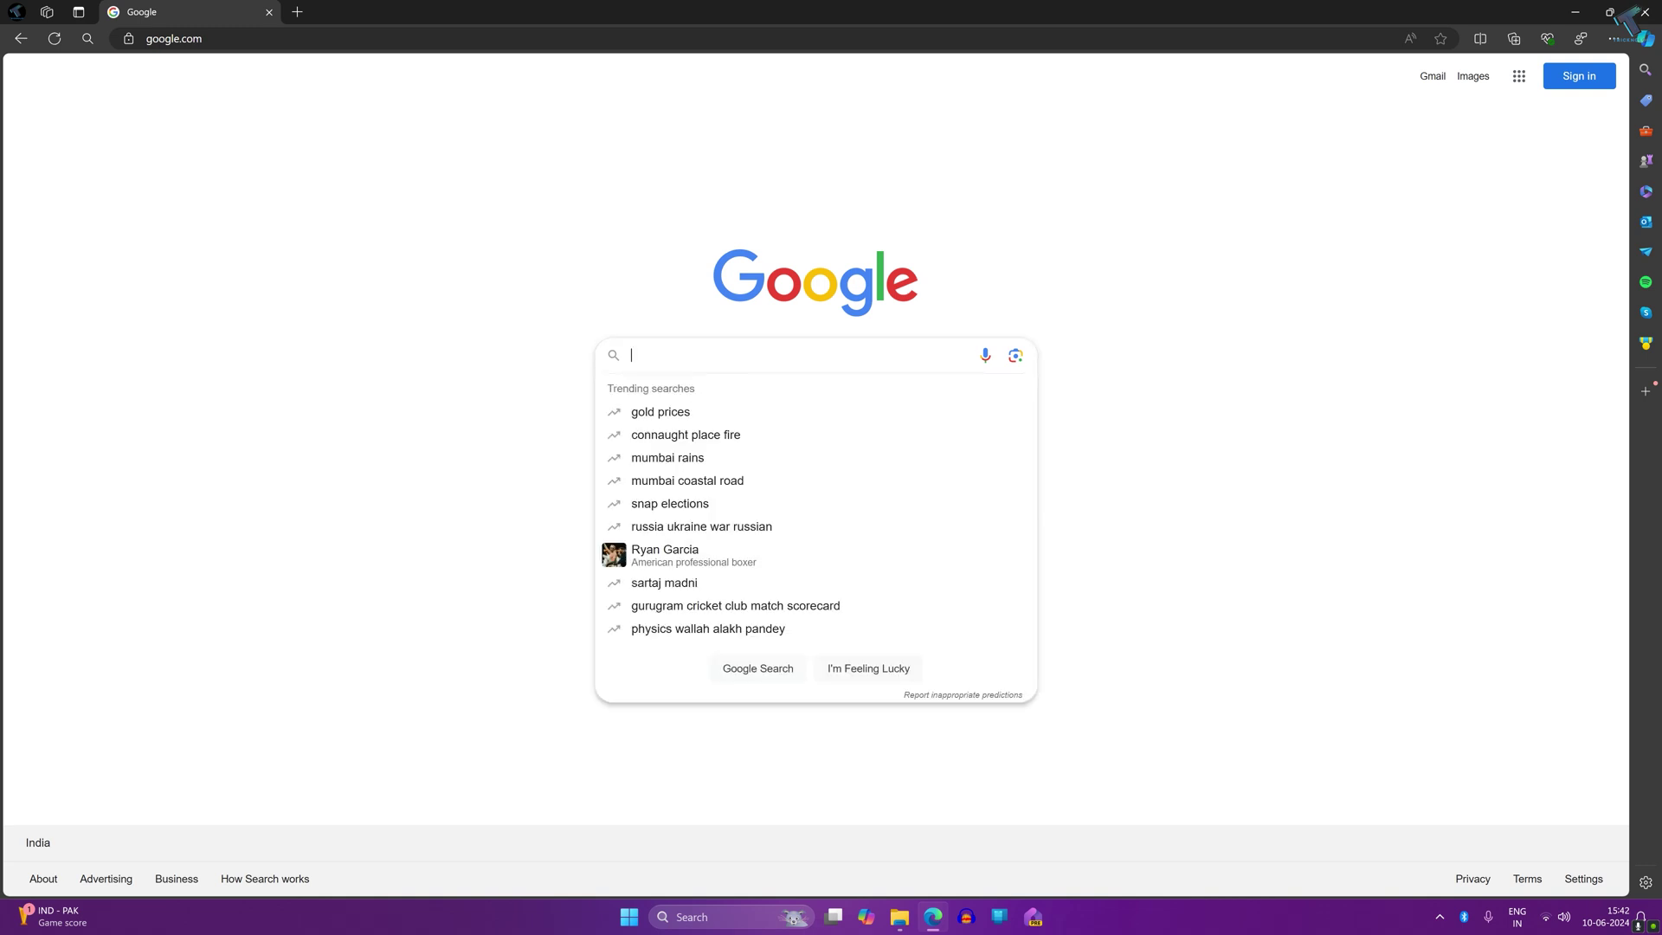
pyautogui.write('Nvidi')
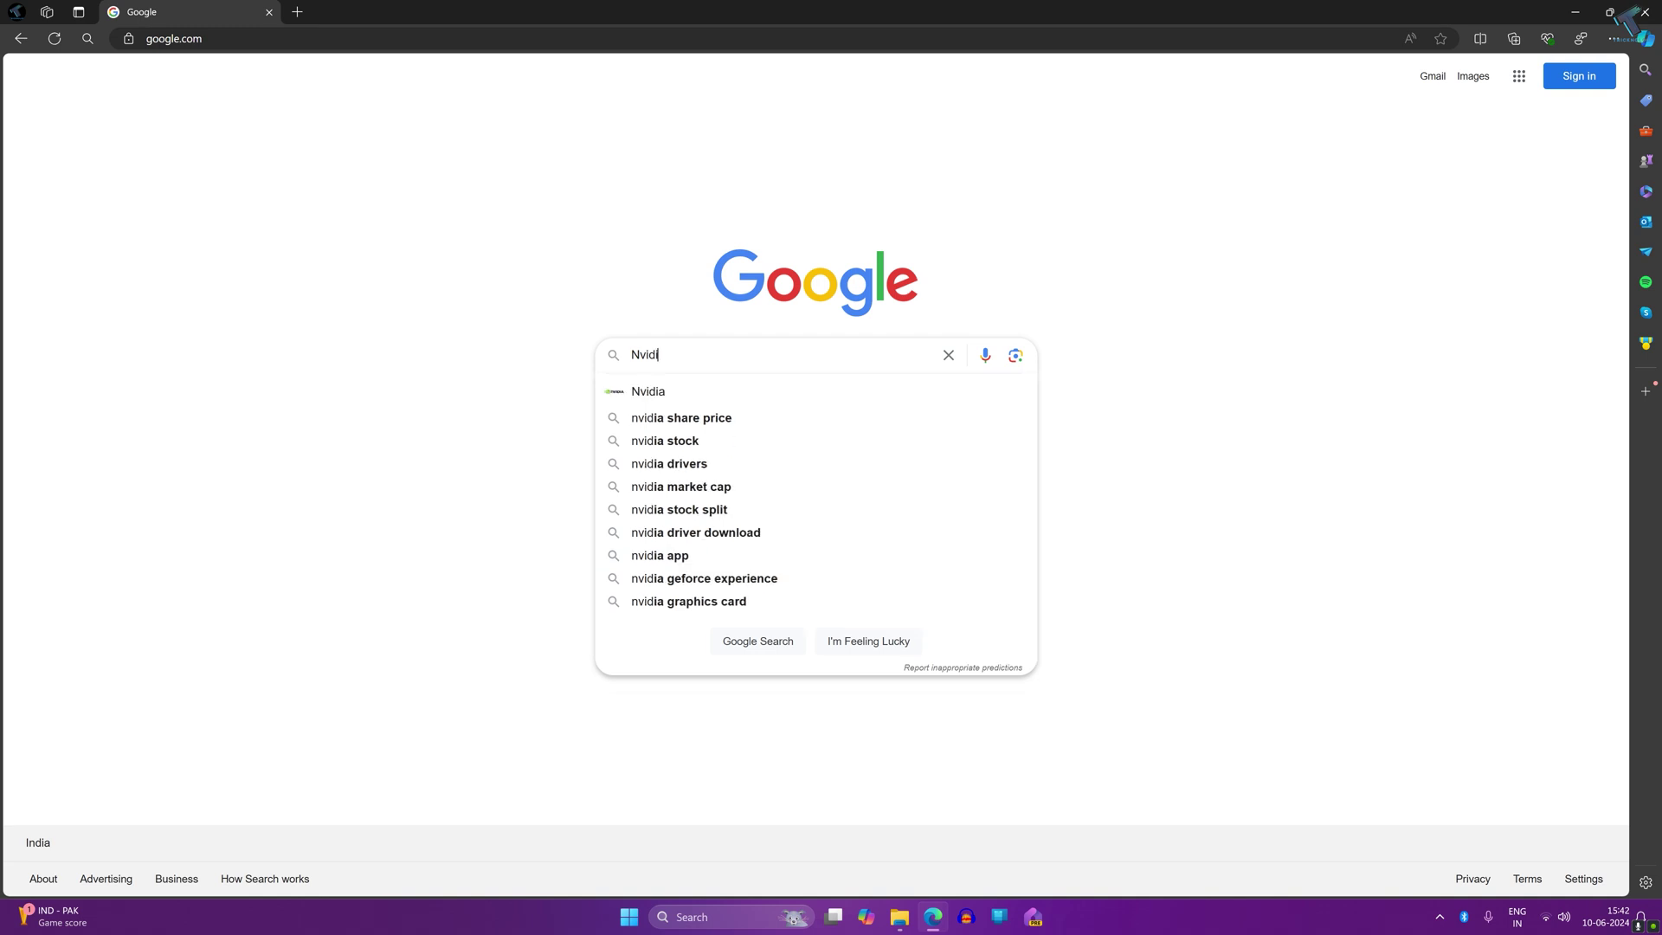
pyautogui.write('a Driver ')
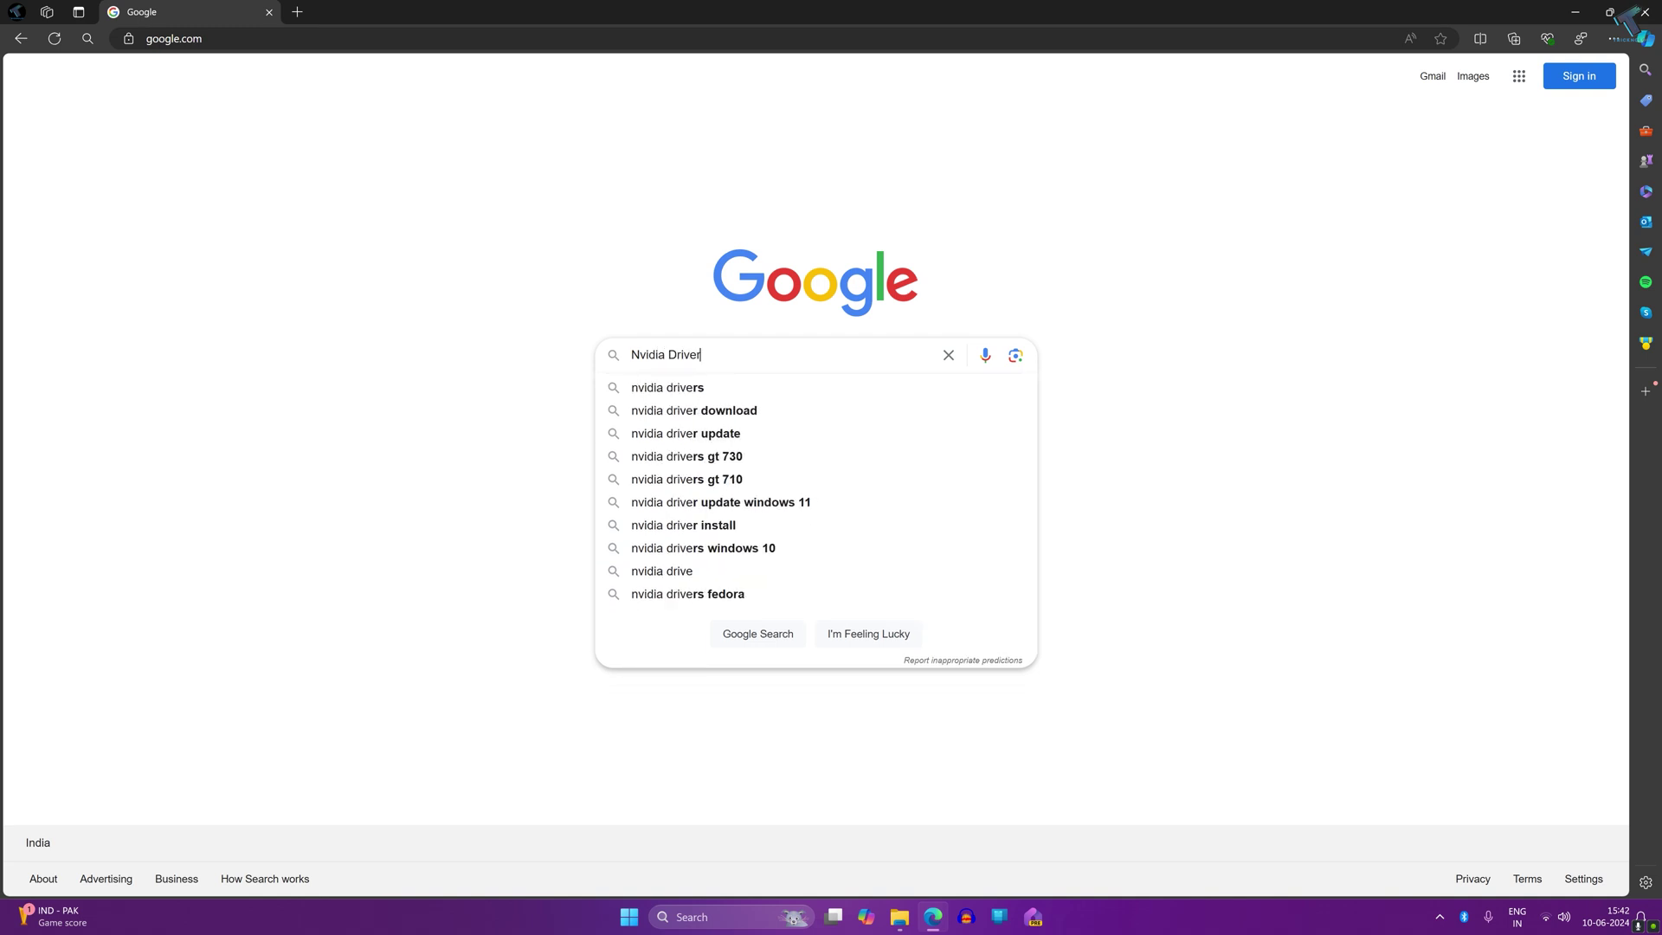
pyautogui.write('Download')
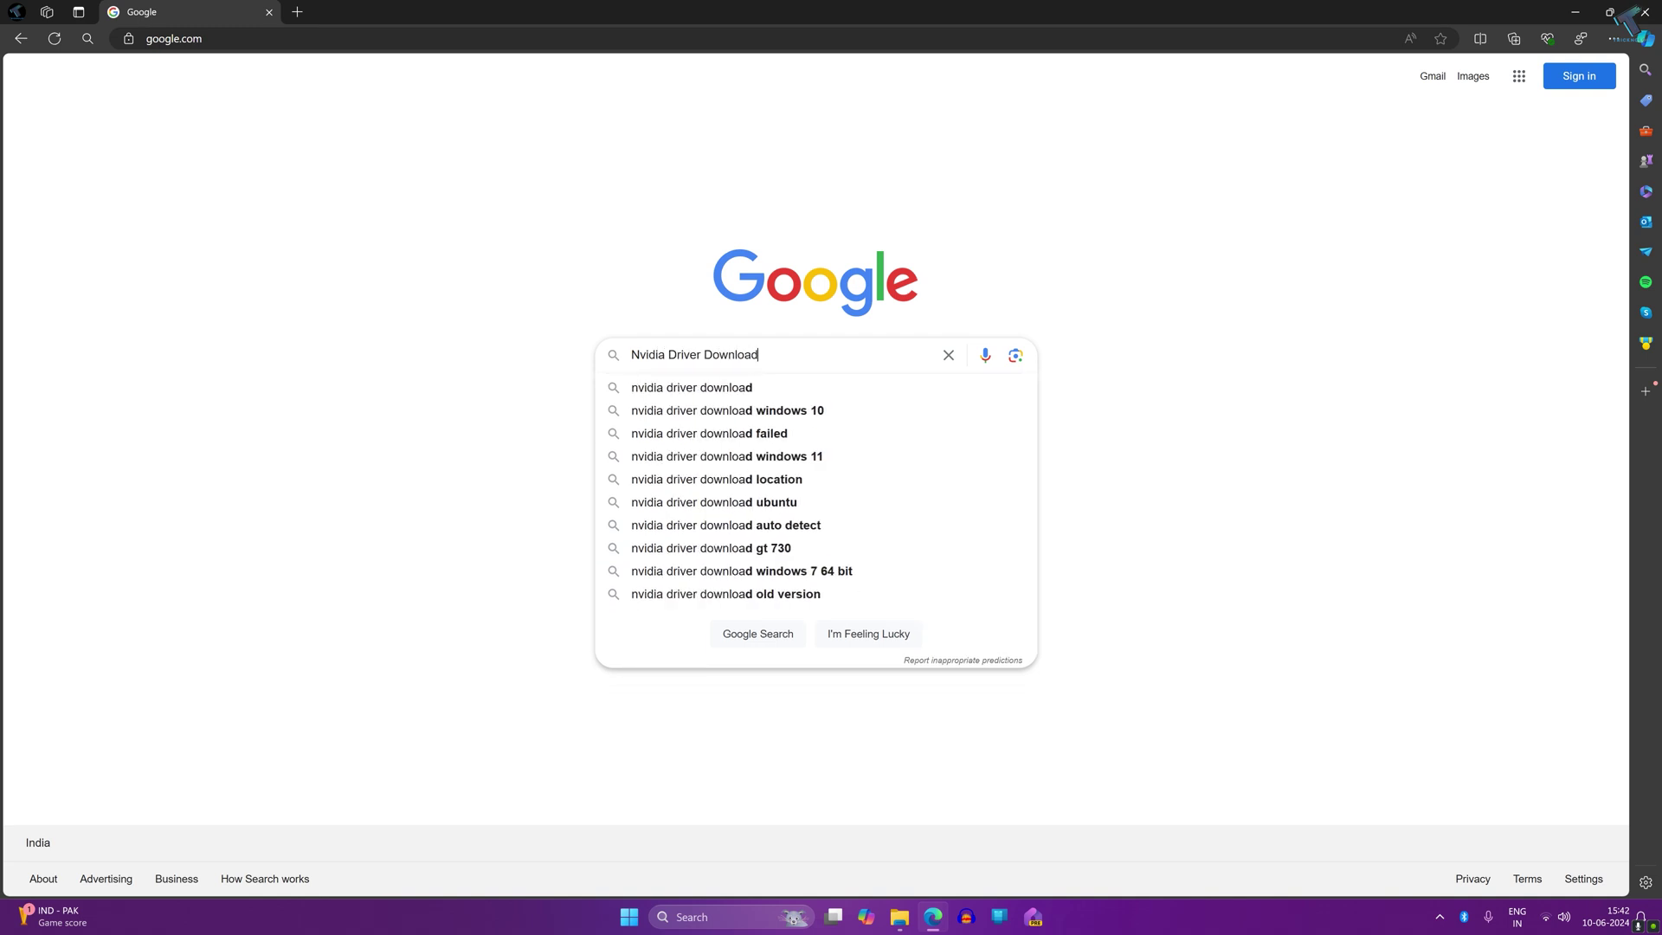
pyautogui.press('Return')
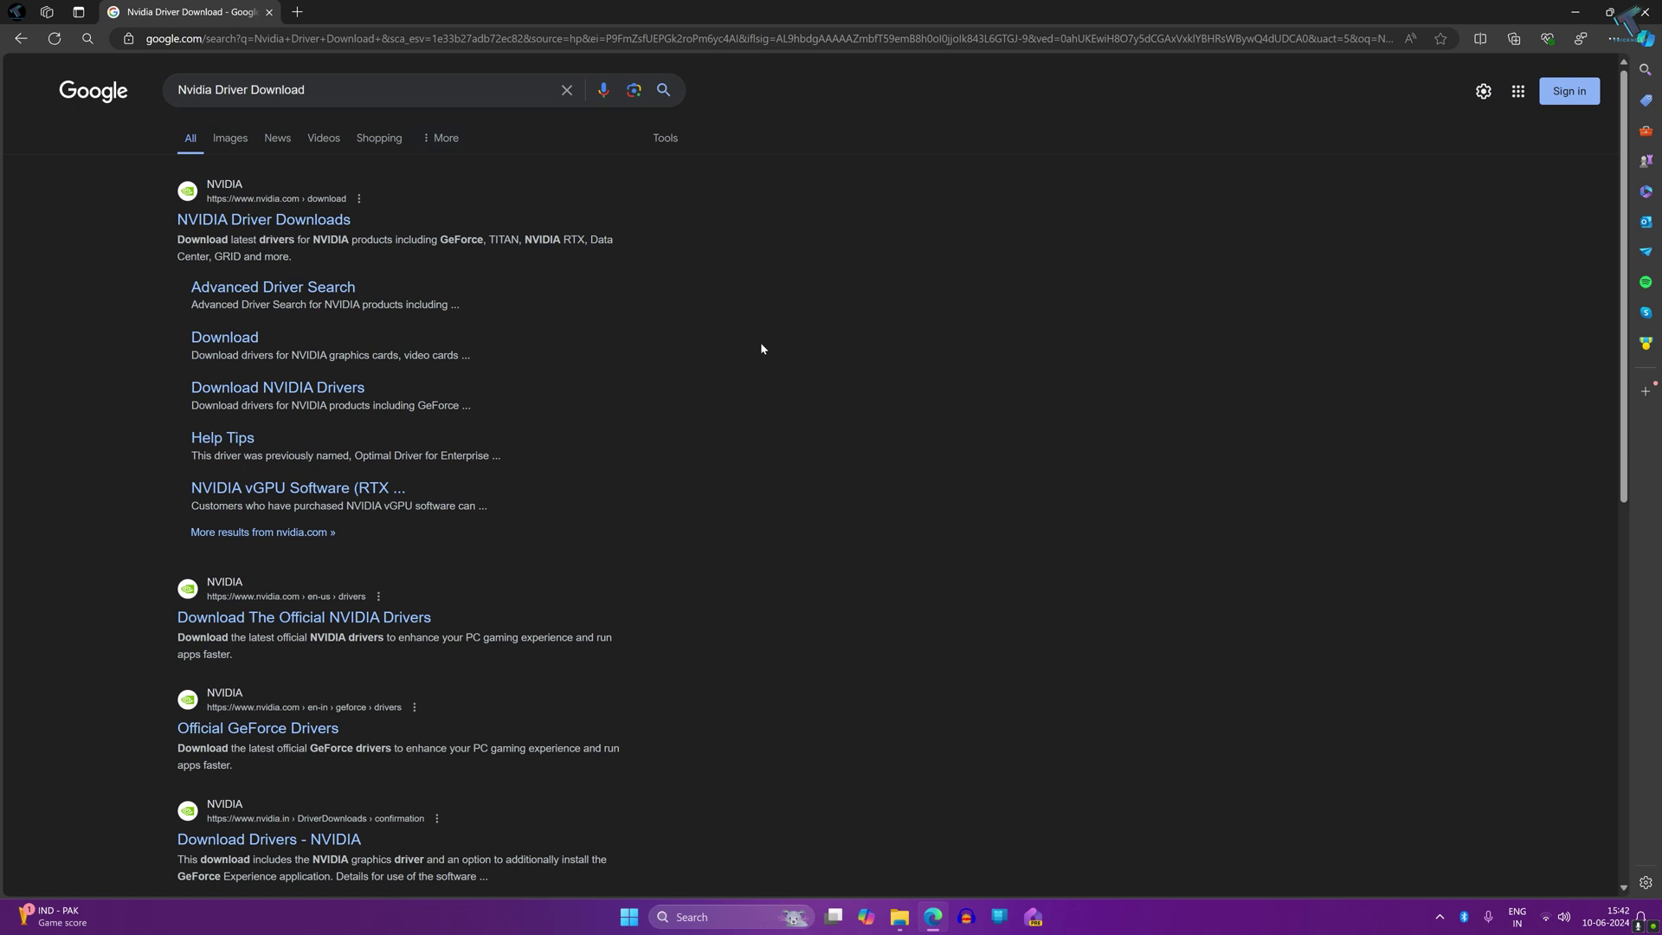
pyautogui.click(320, 222)
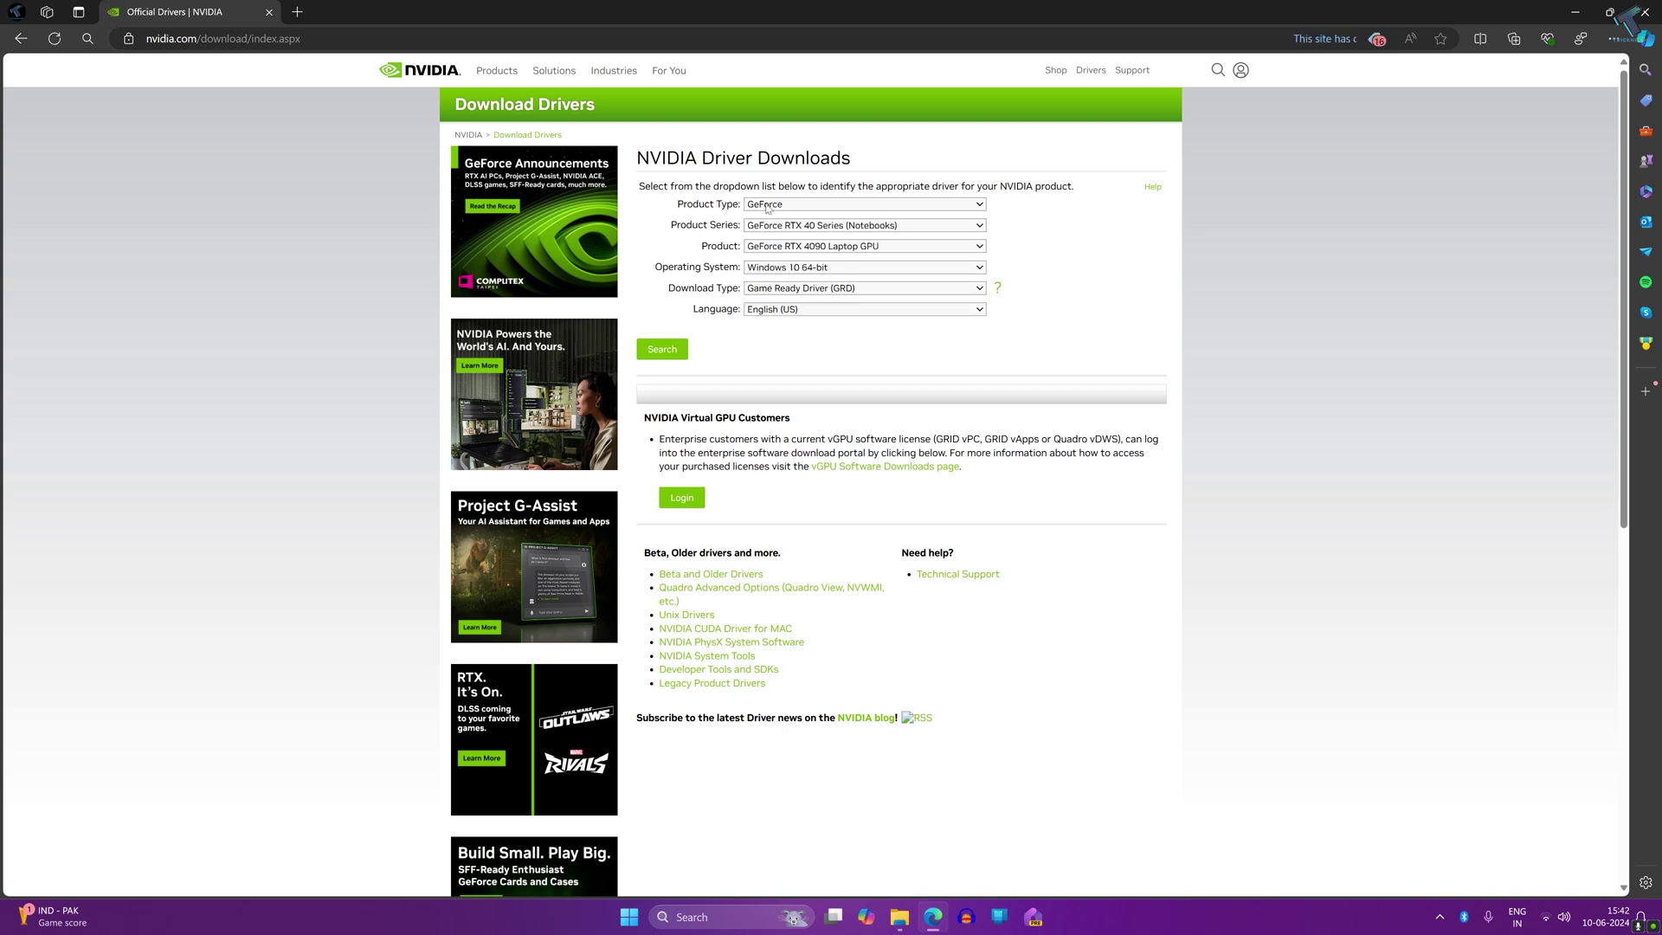
# Set the driver product type to GeForce, the series to GeForce RTX 30 Series, and the product to GeForce RTX 3070 Ti.
pyautogui.click(815, 203)
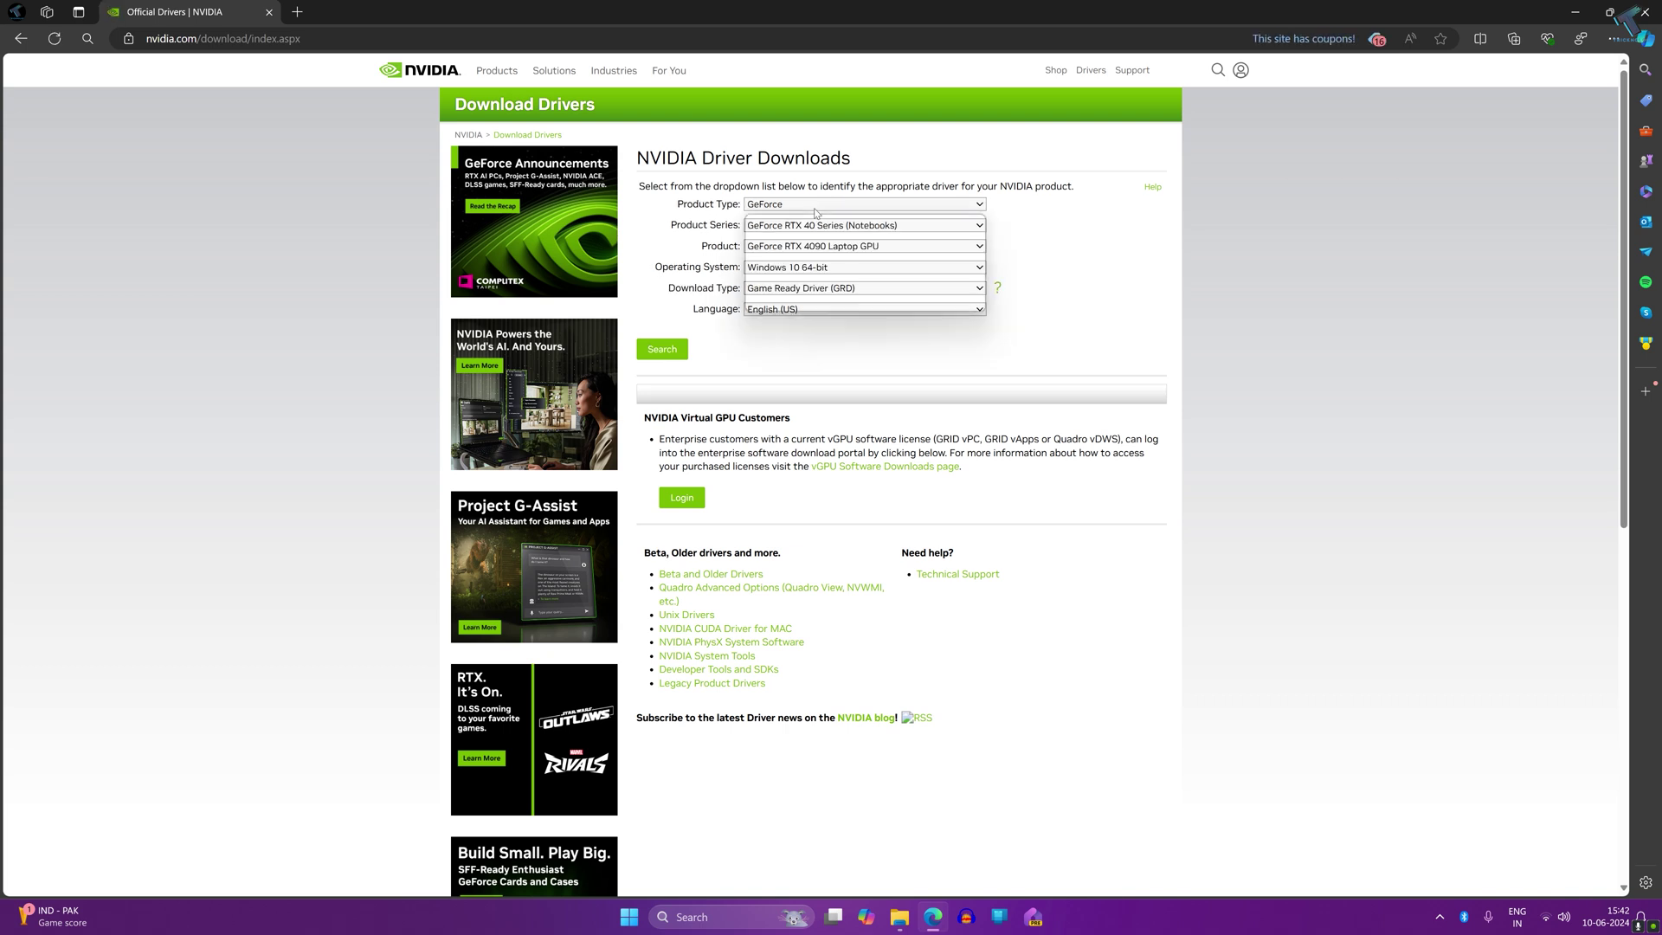
pyautogui.click(819, 220)
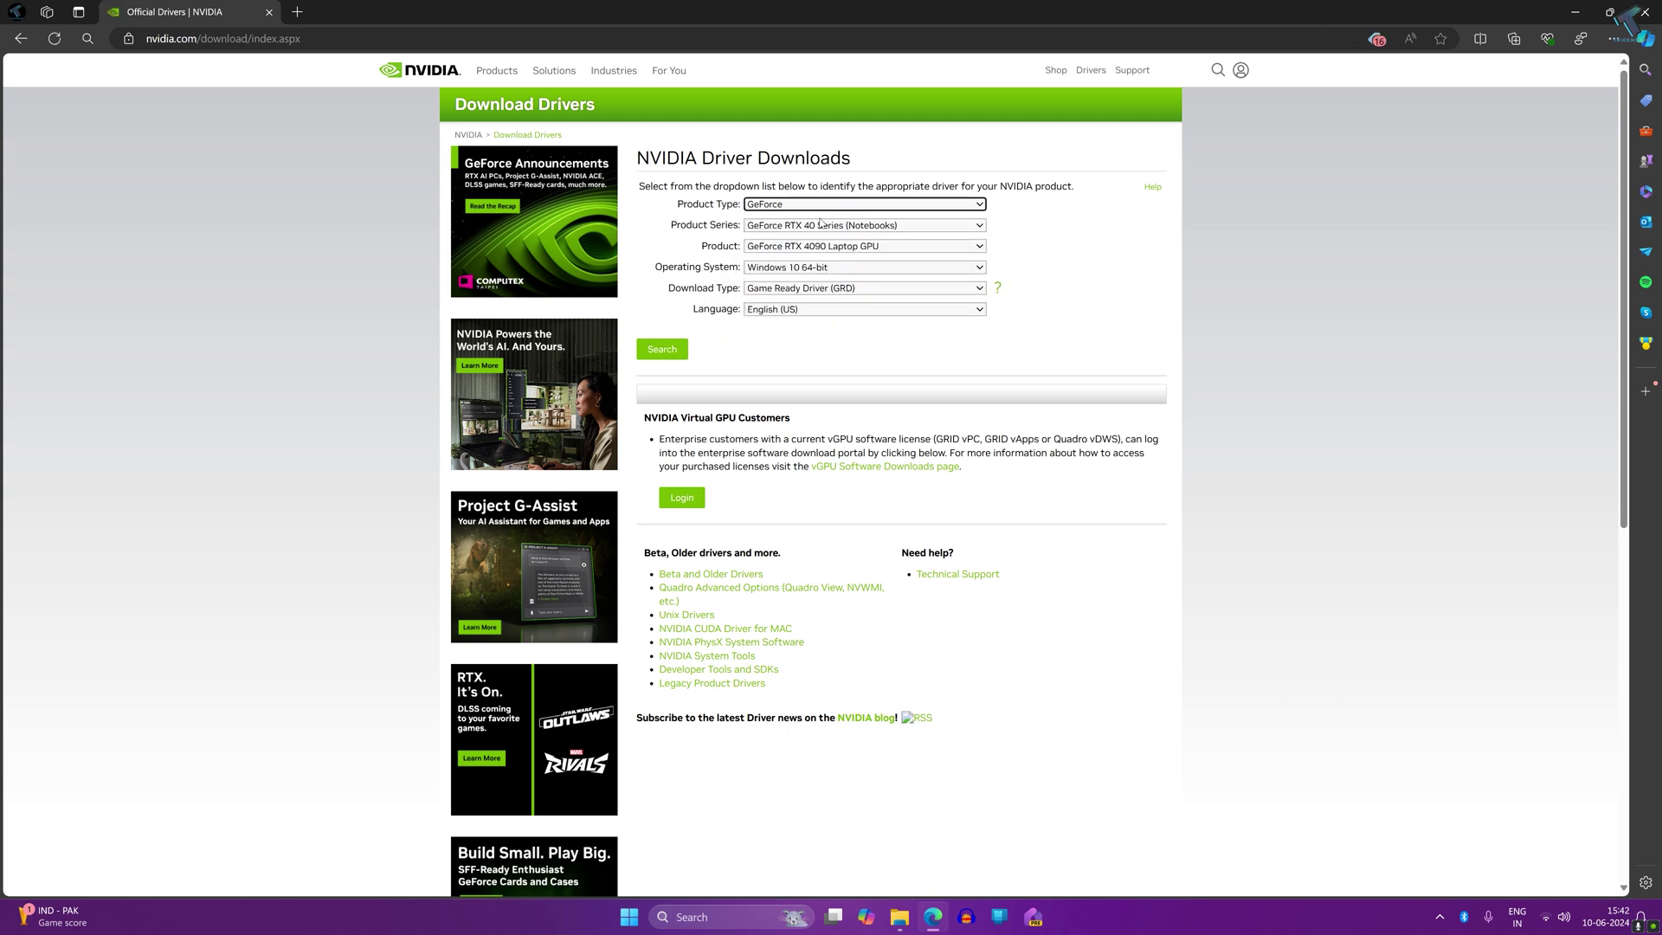
pyautogui.click(819, 226)
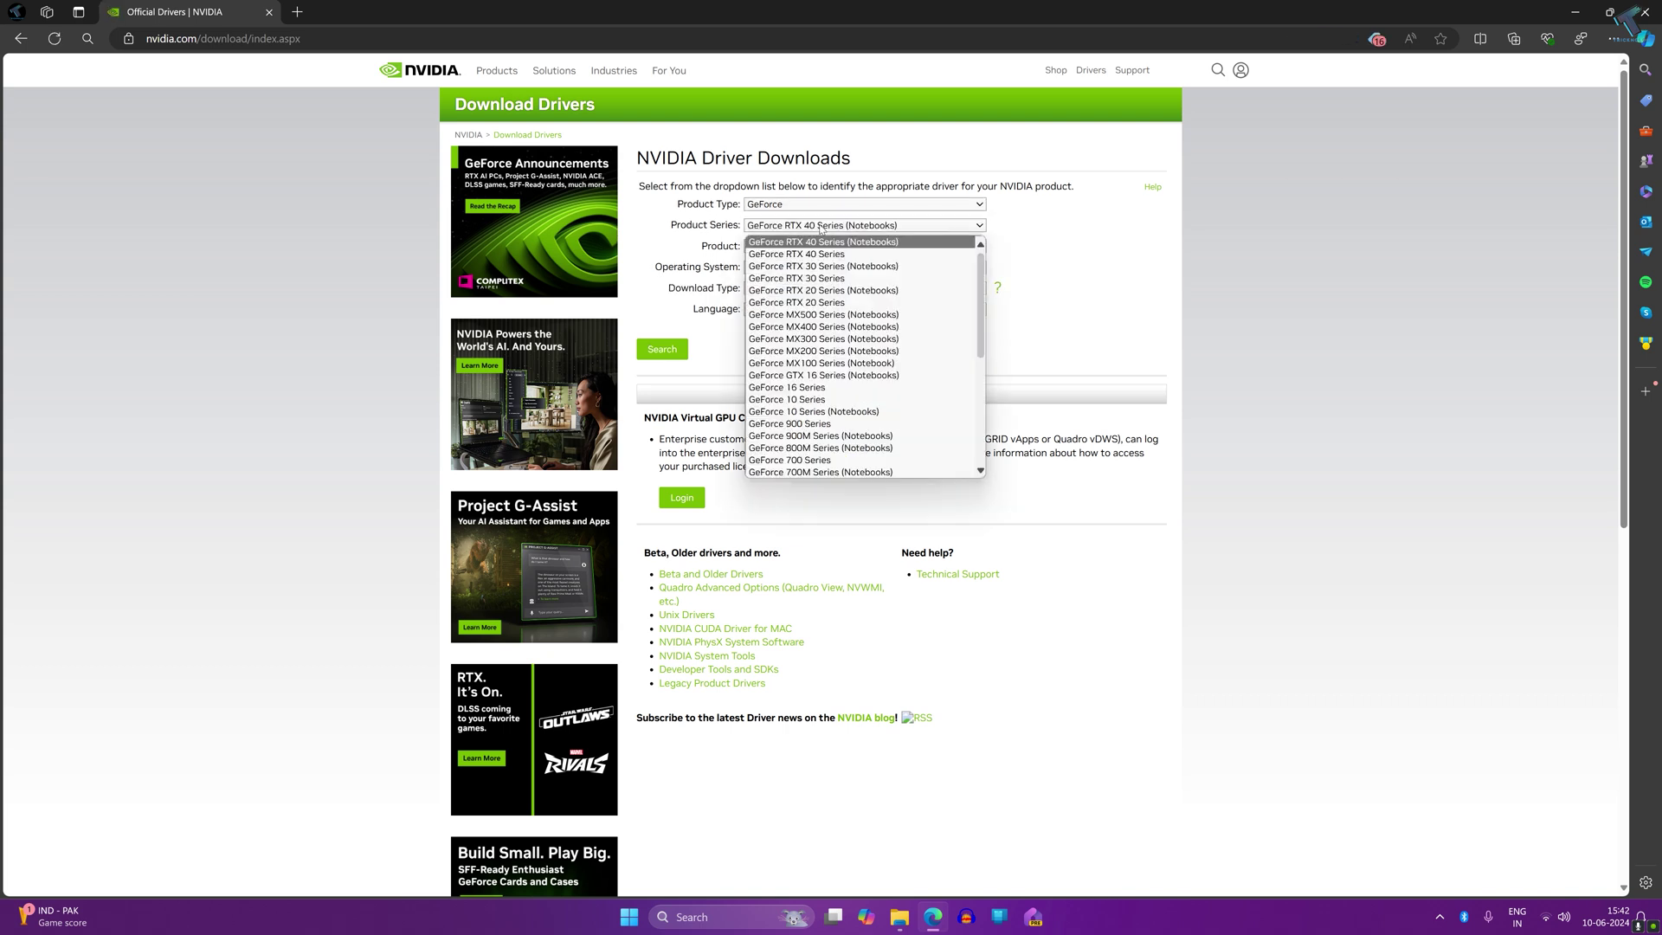
pyautogui.click(835, 278)
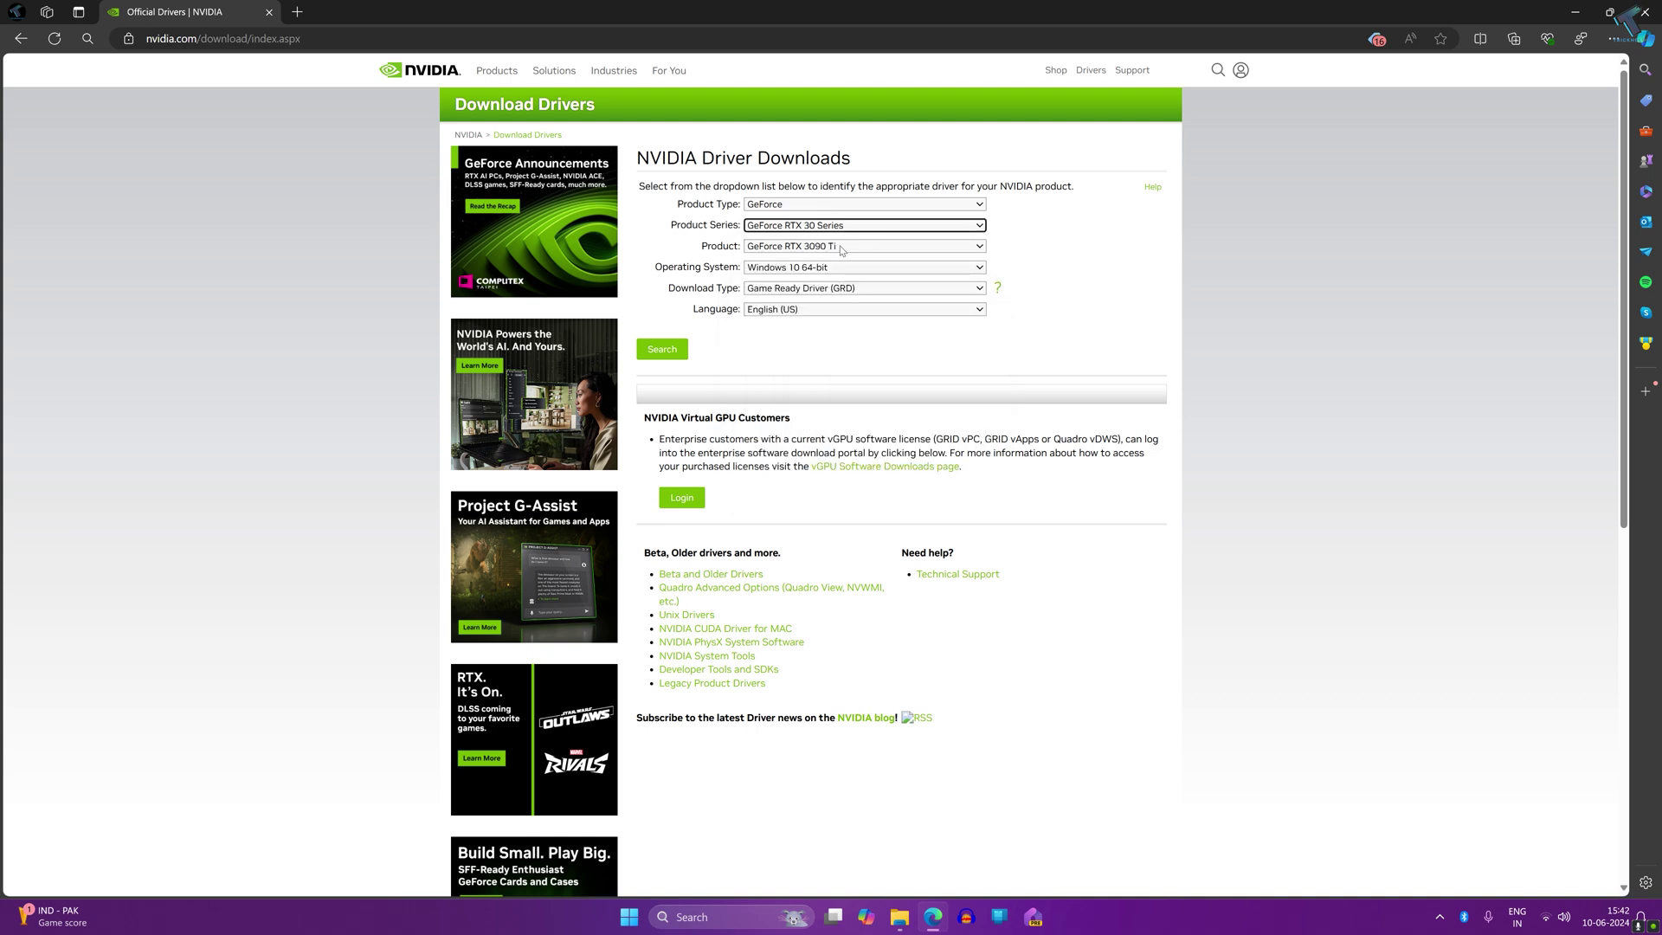
pyautogui.click(839, 248)
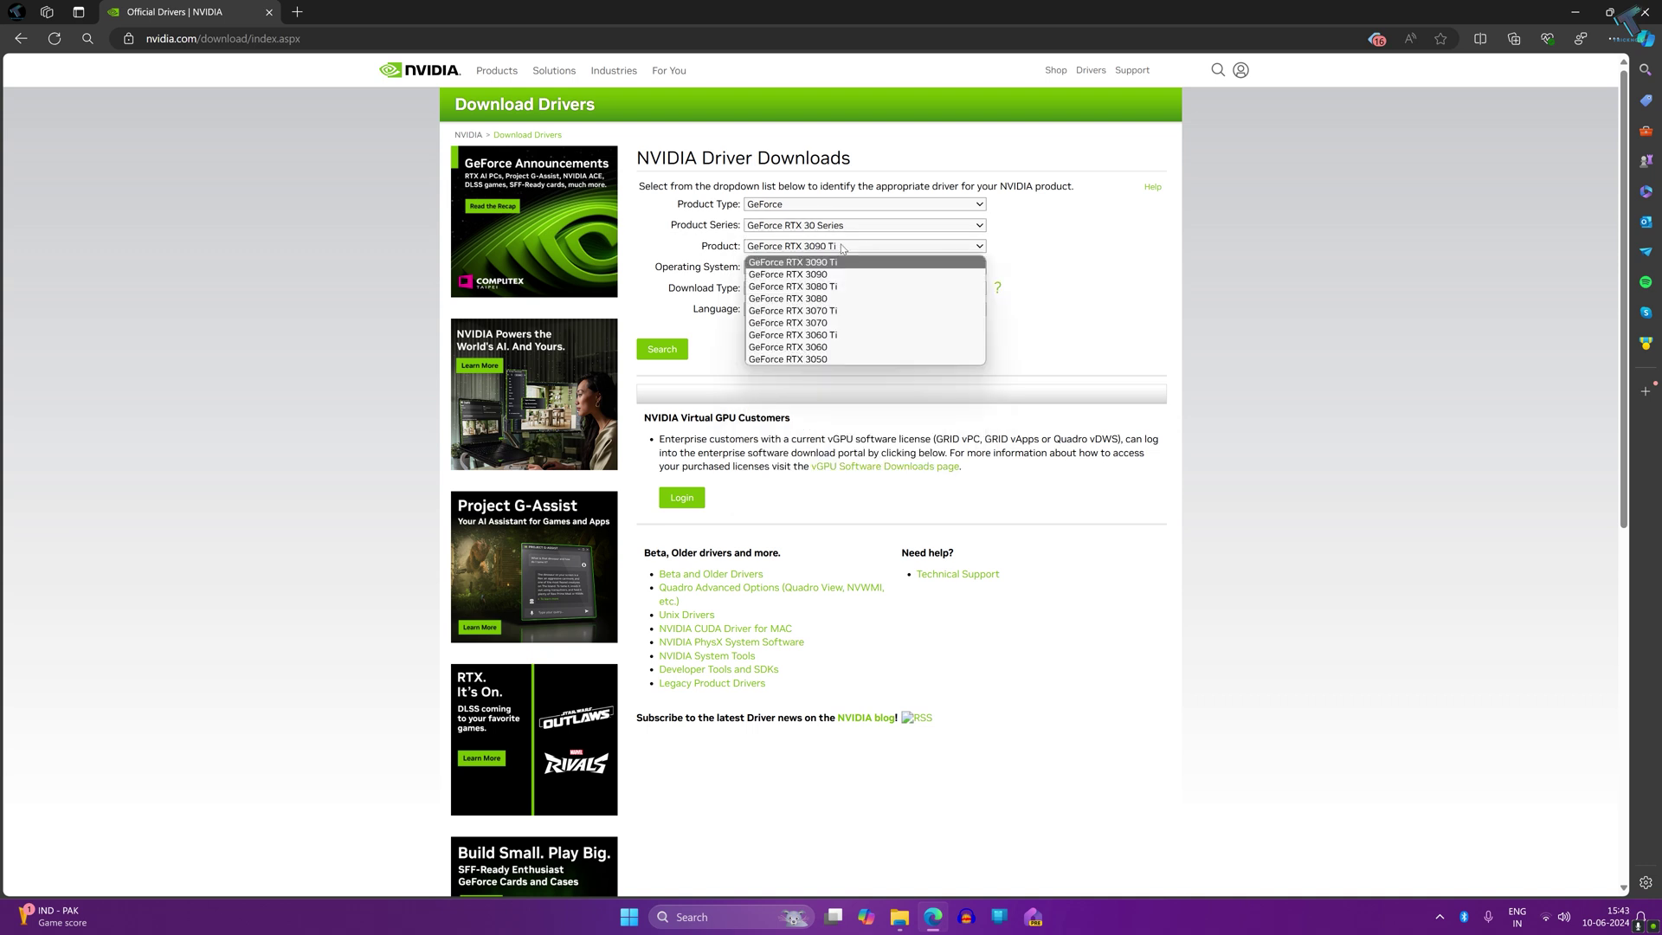
pyautogui.click(846, 310)
# Choose Windows 11 as operating system and Game Ready Driver (GRD) as download type, and search for the matching driver.
pyautogui.click(848, 270)
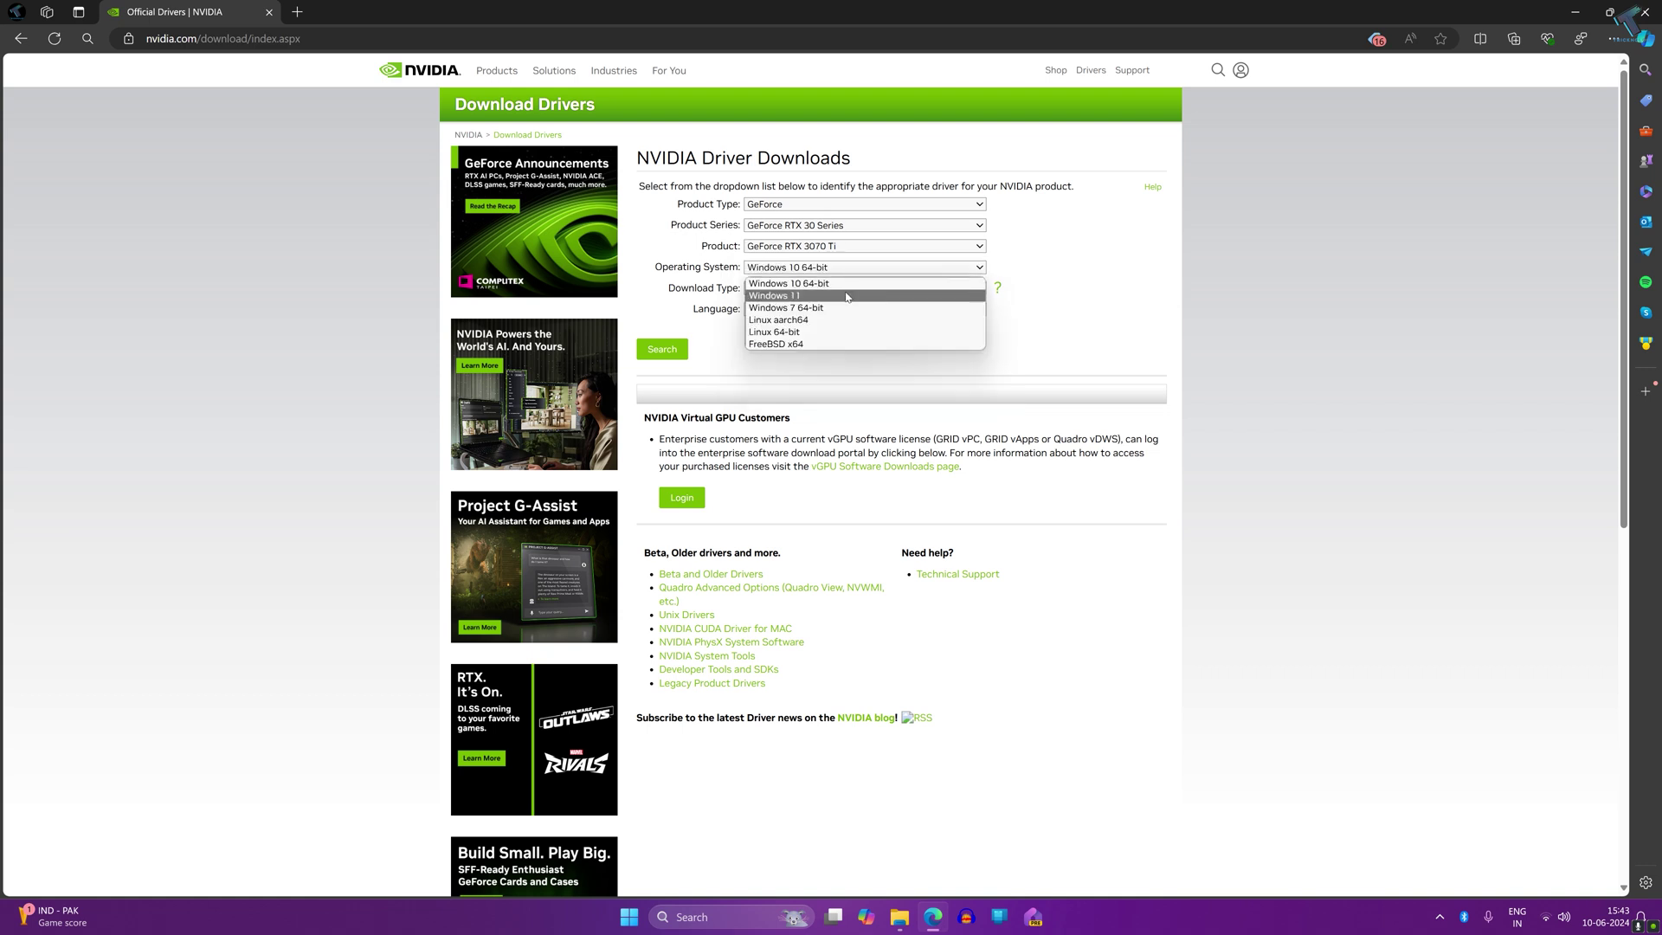
pyautogui.click(846, 295)
pyautogui.click(848, 289)
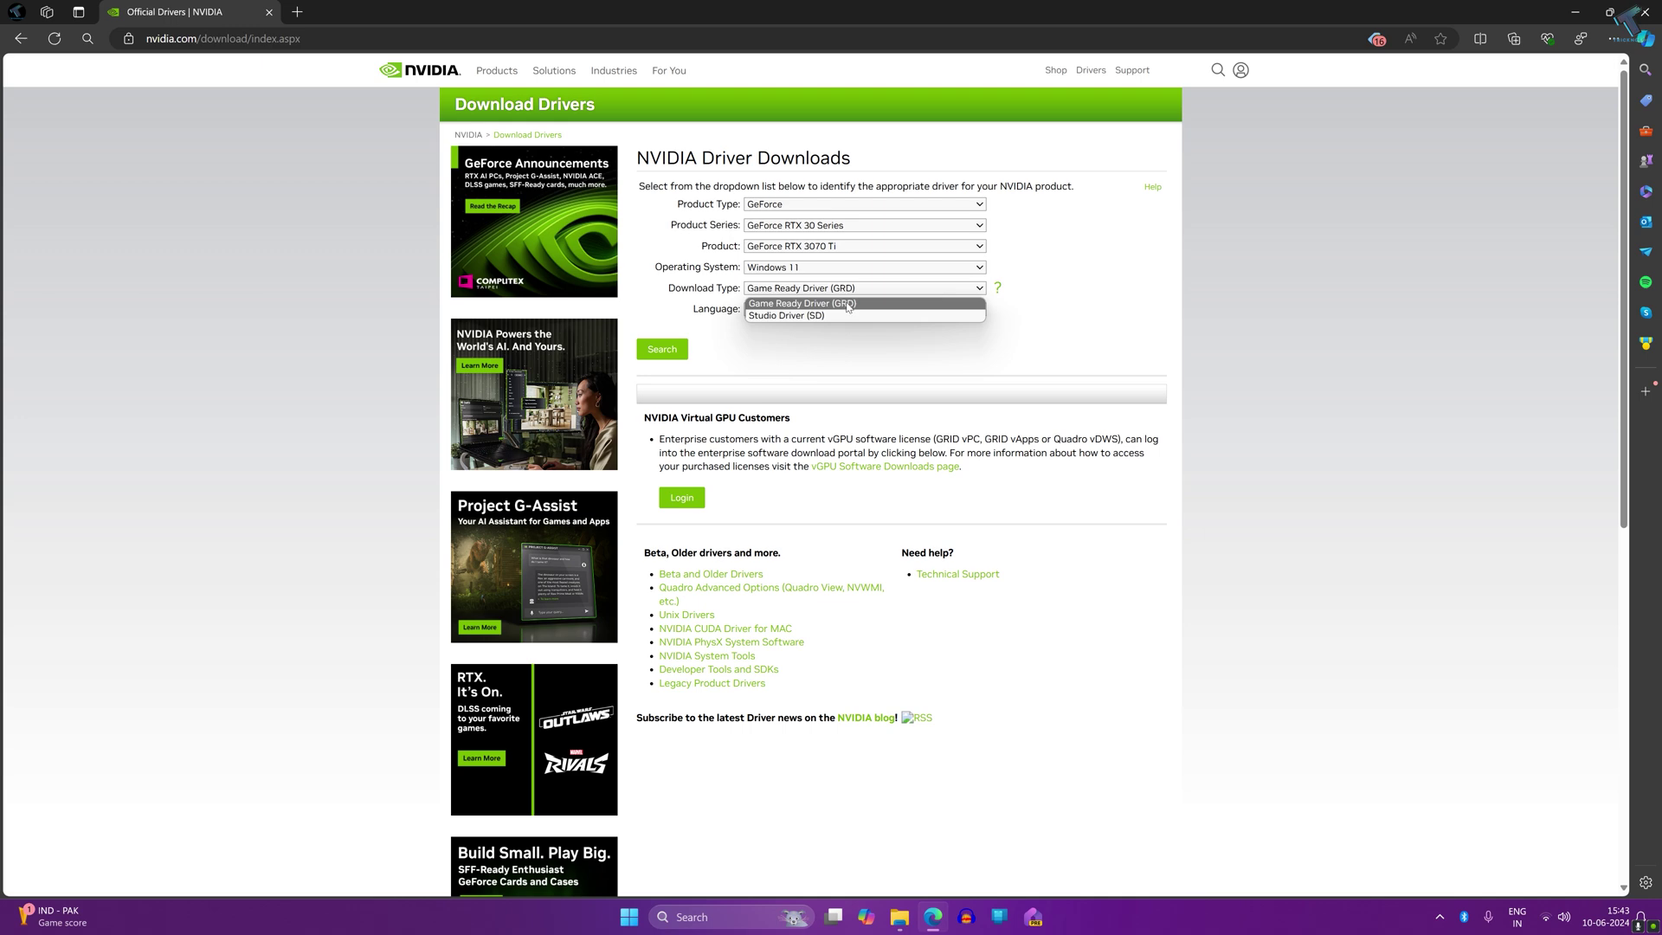
pyautogui.click(847, 305)
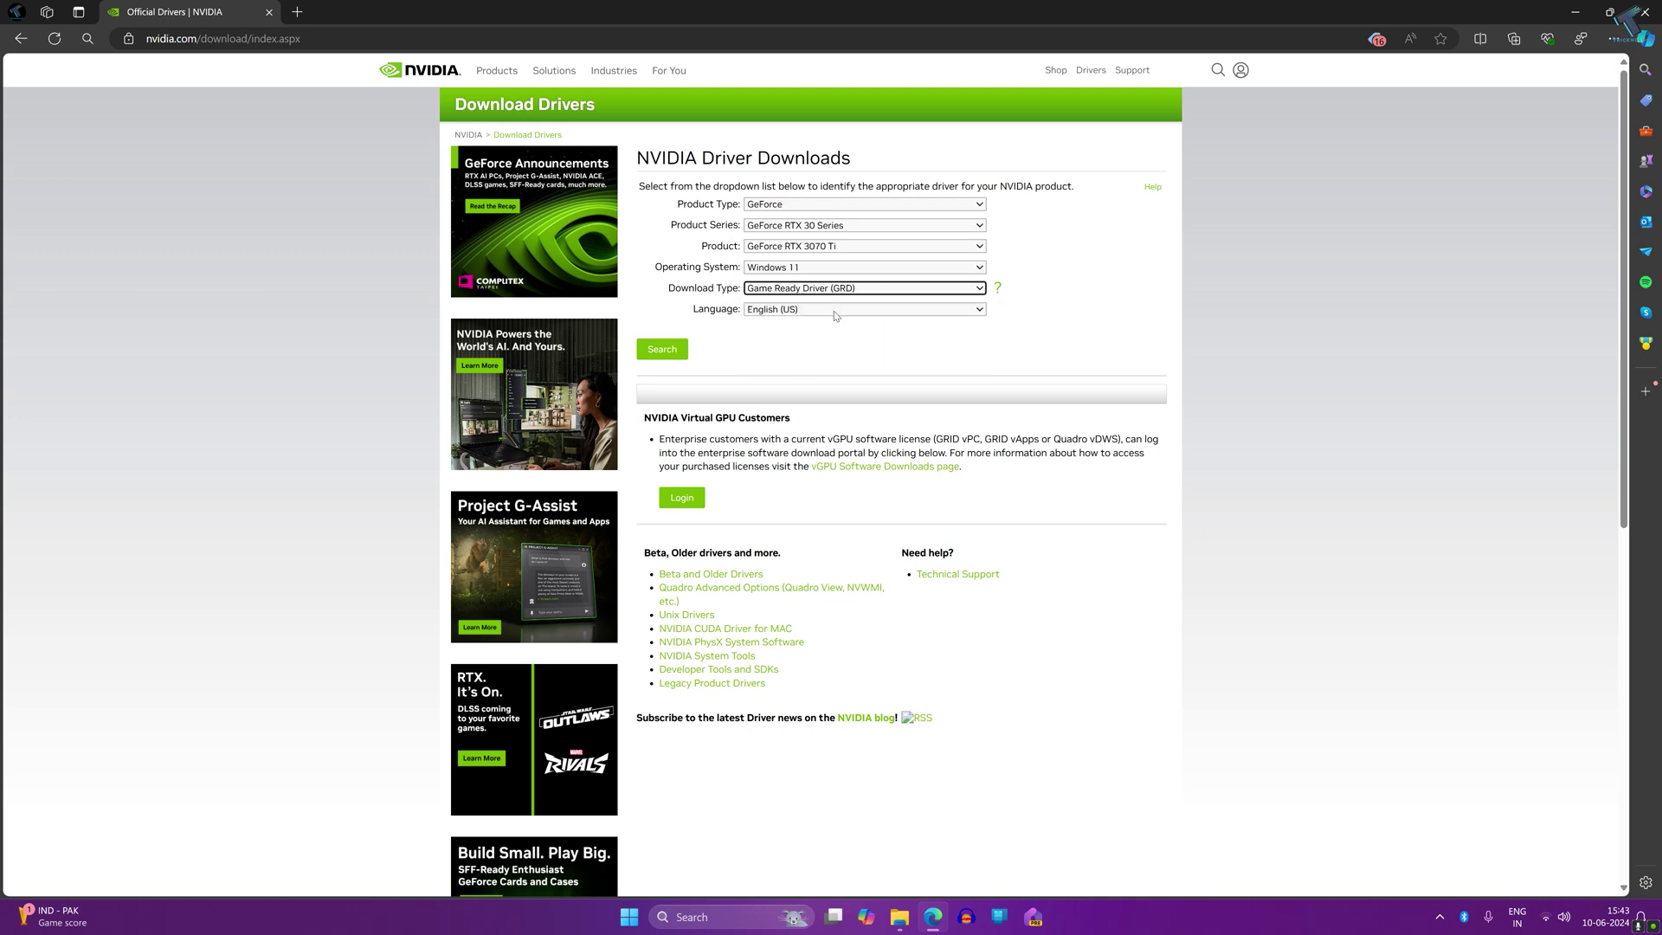
pyautogui.click(662, 348)
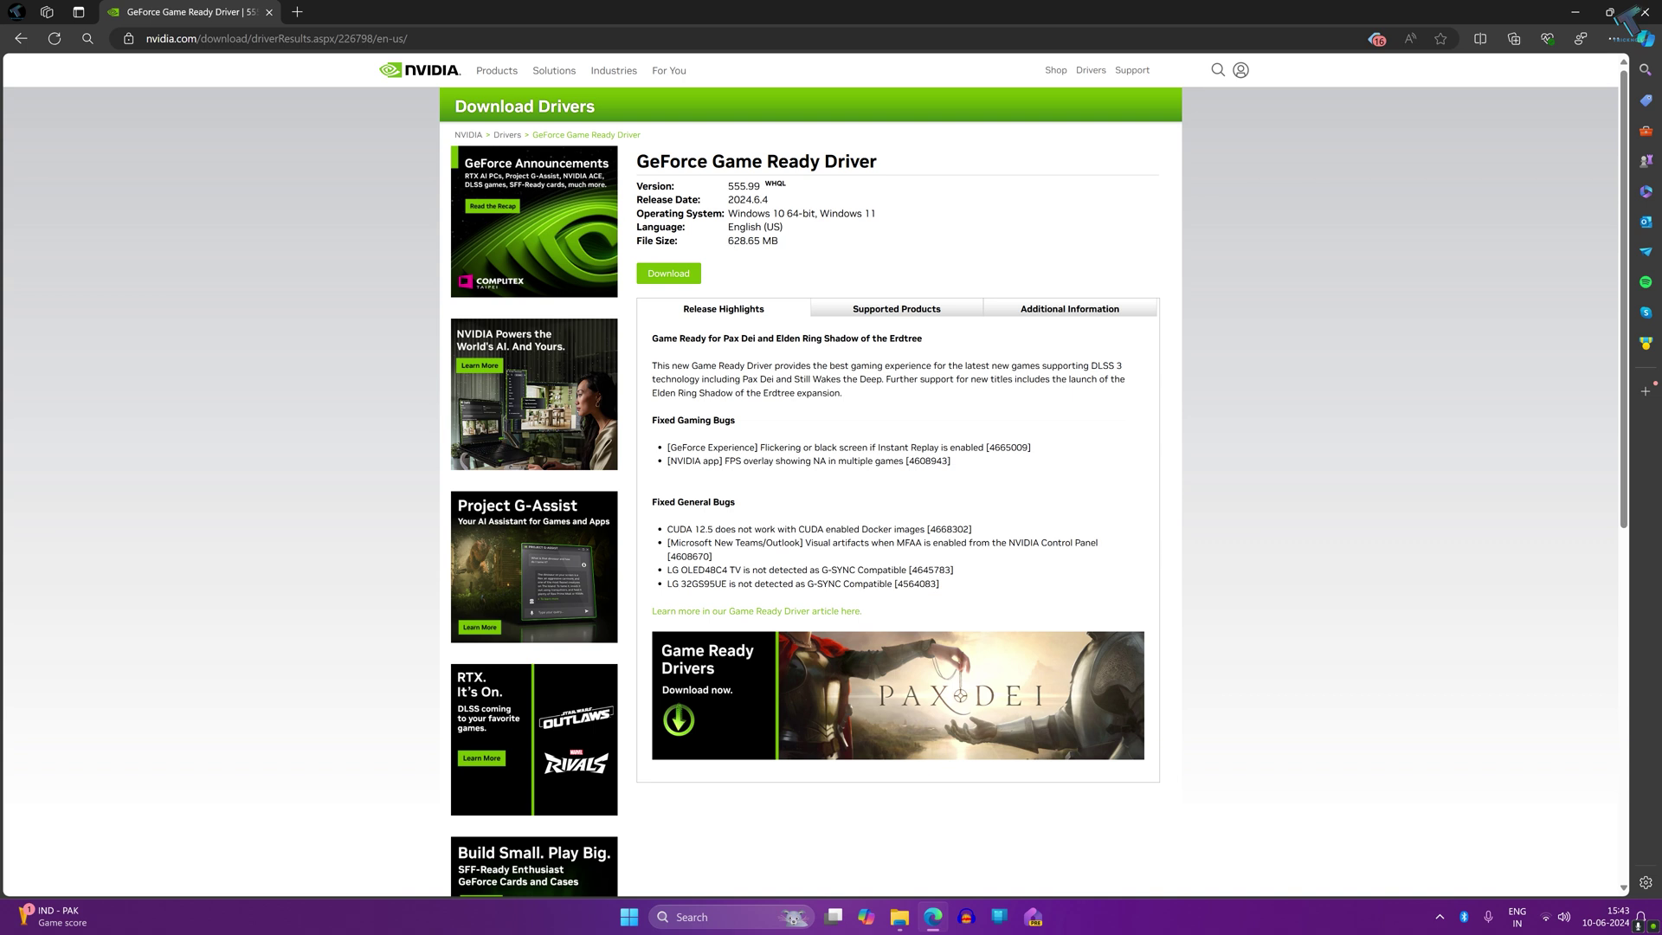
# Download the GeForce Game Ready Driver version 555.99 and confirm the download on the following page.
pyautogui.doubleClick(745, 186)
pyautogui.click(802, 186)
pyautogui.click(668, 275)
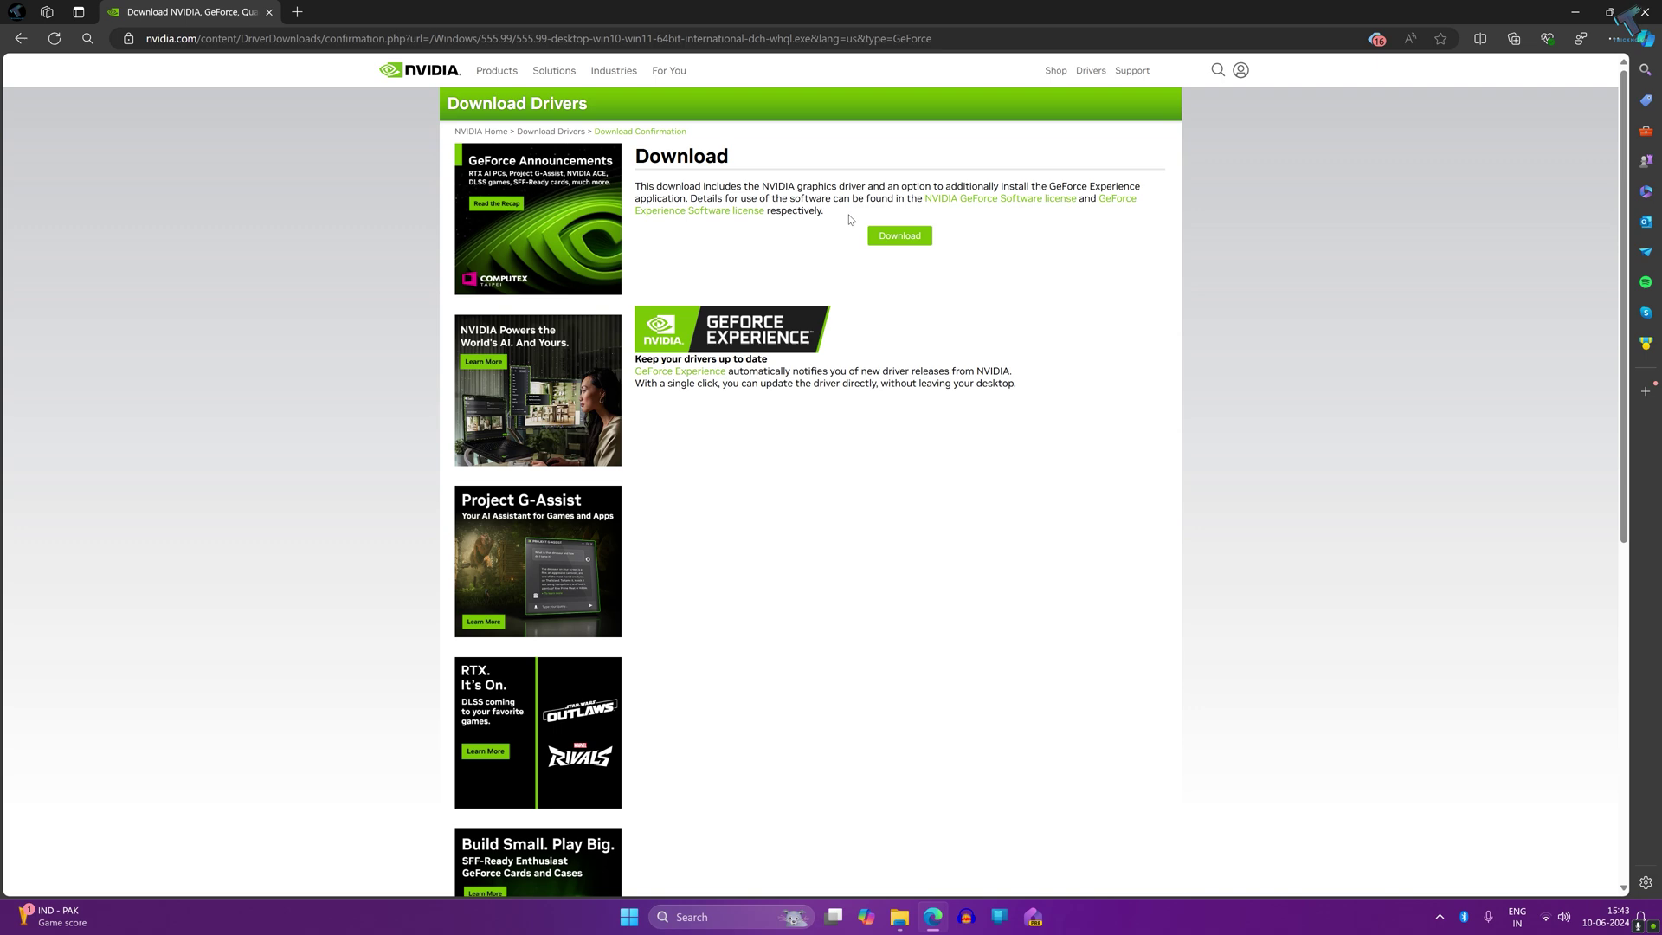
pyautogui.click(898, 236)
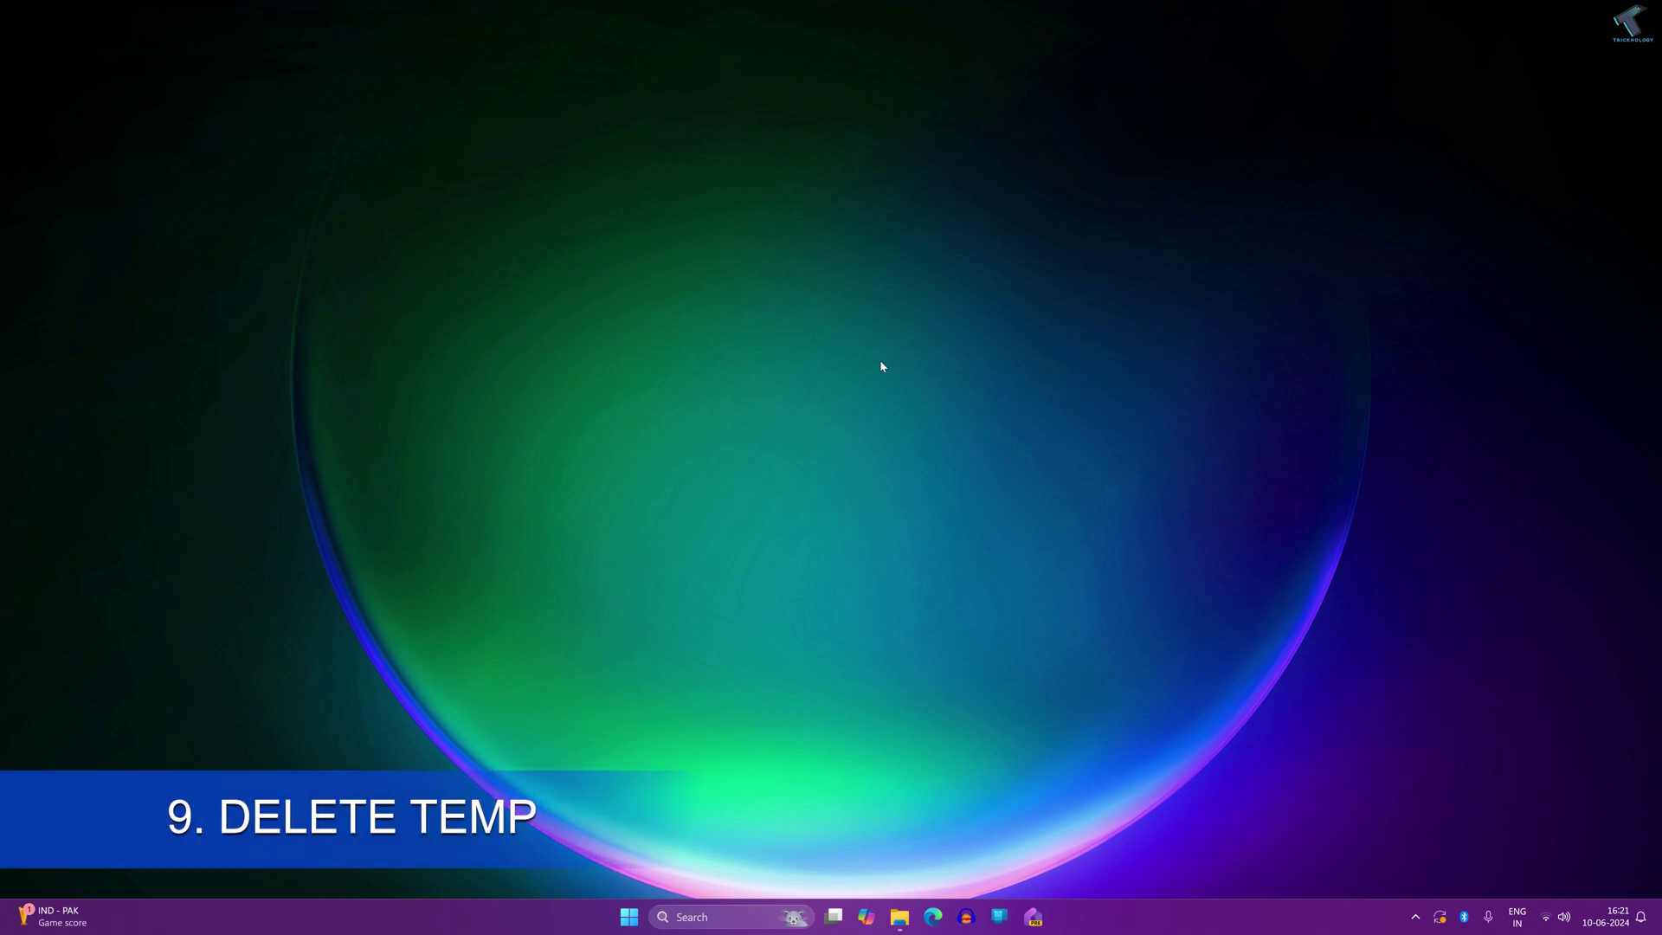
# Search Windows for %TEMP% and open the user's temporary files folder.
pyautogui.click(630, 919)
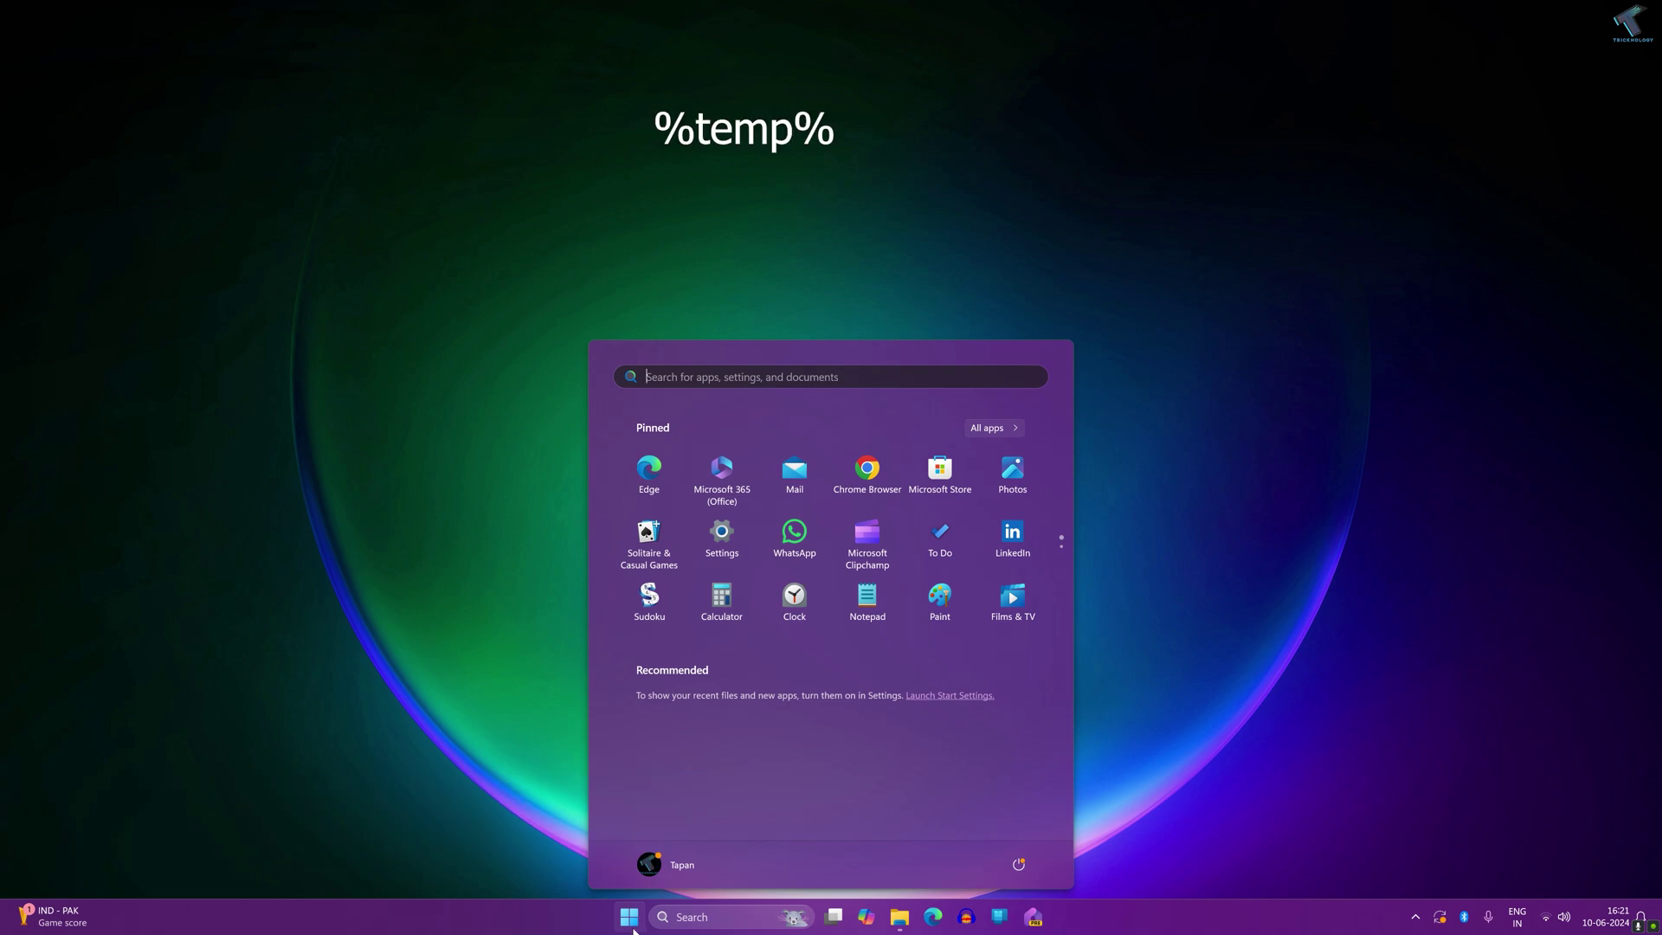
pyautogui.write('%TEMP')
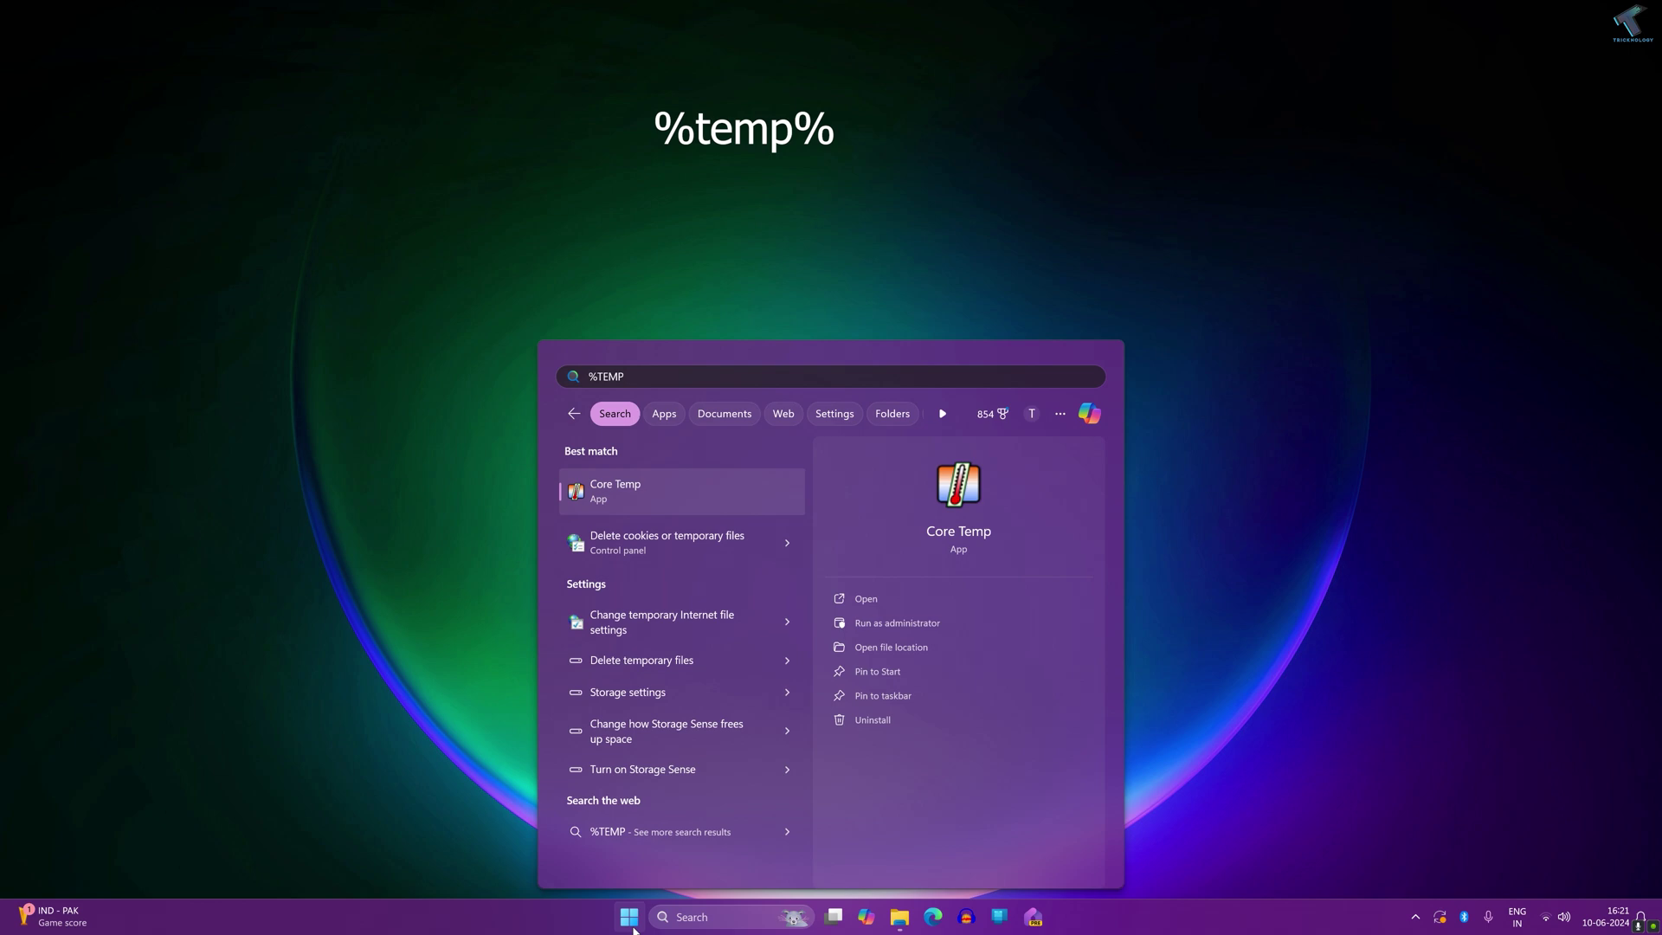
pyautogui.write('%')
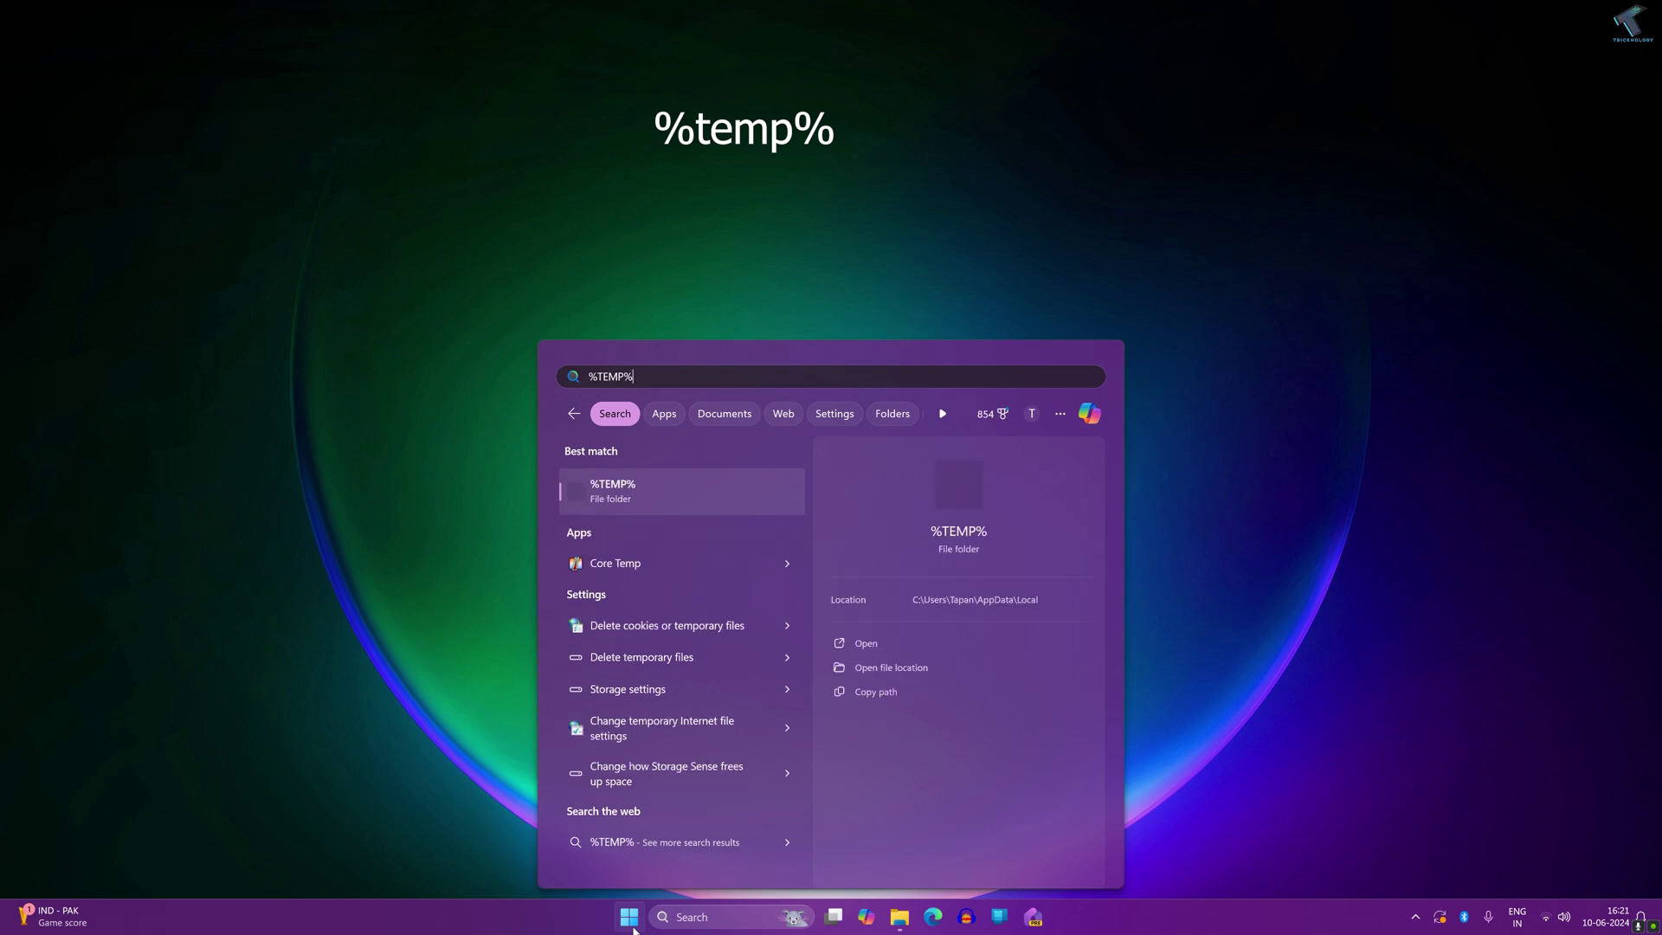
pyautogui.press('Return')
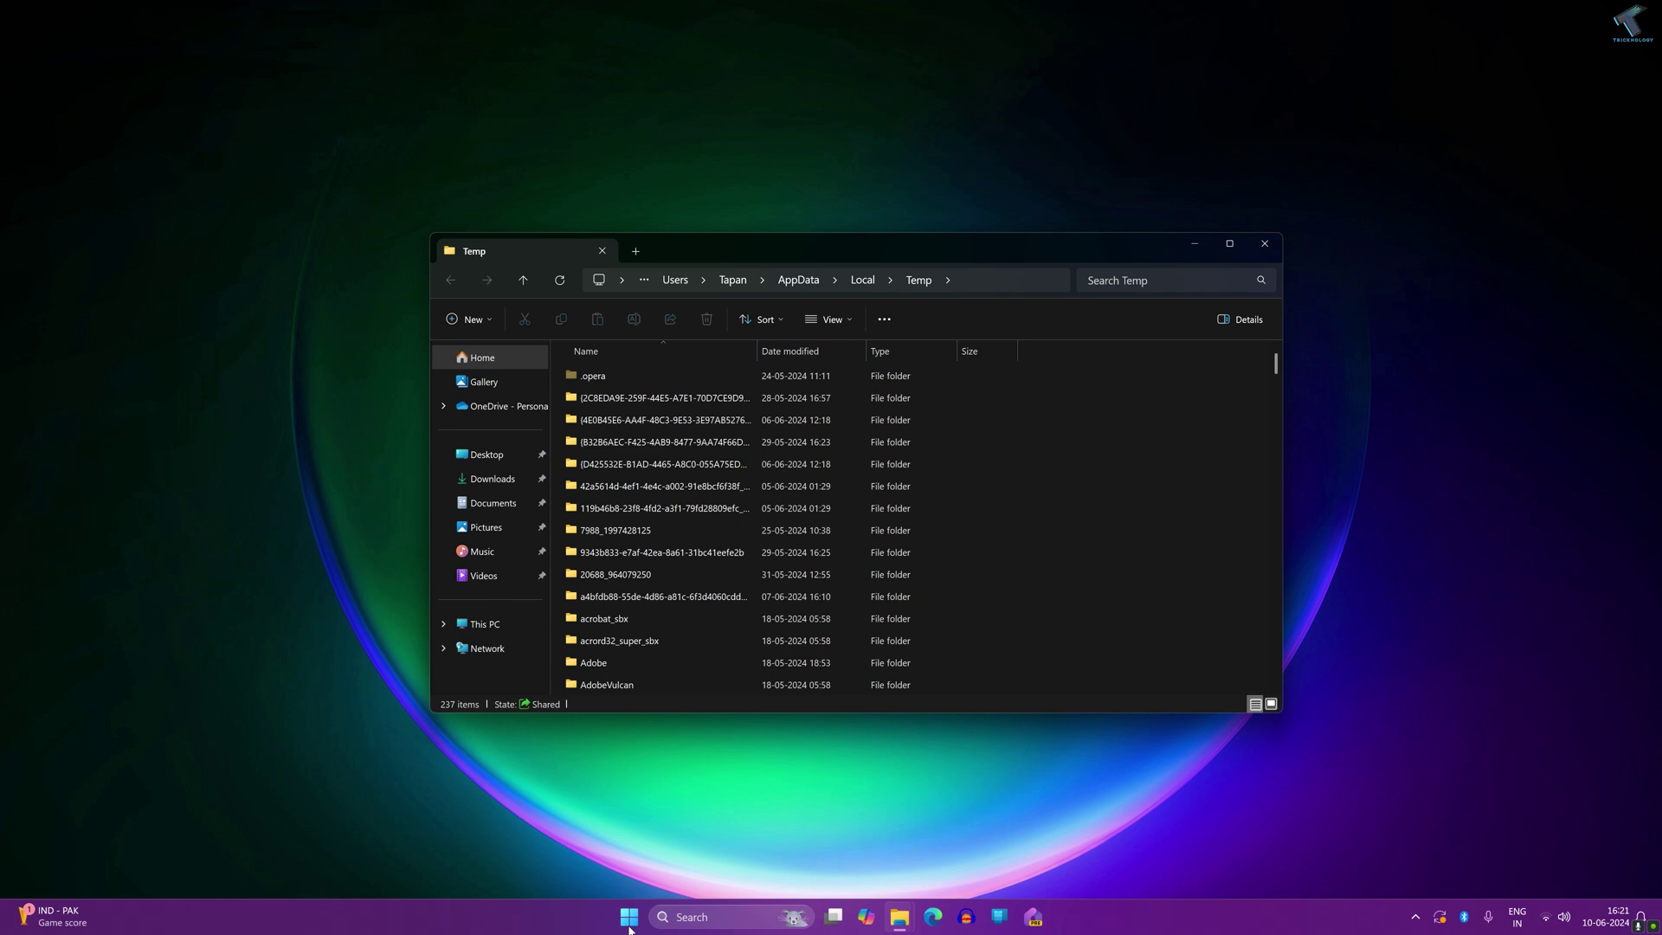
# Permanently delete all items in the Temp folder, skipping every file in use, and close the folder.
pyautogui.click(693, 576)
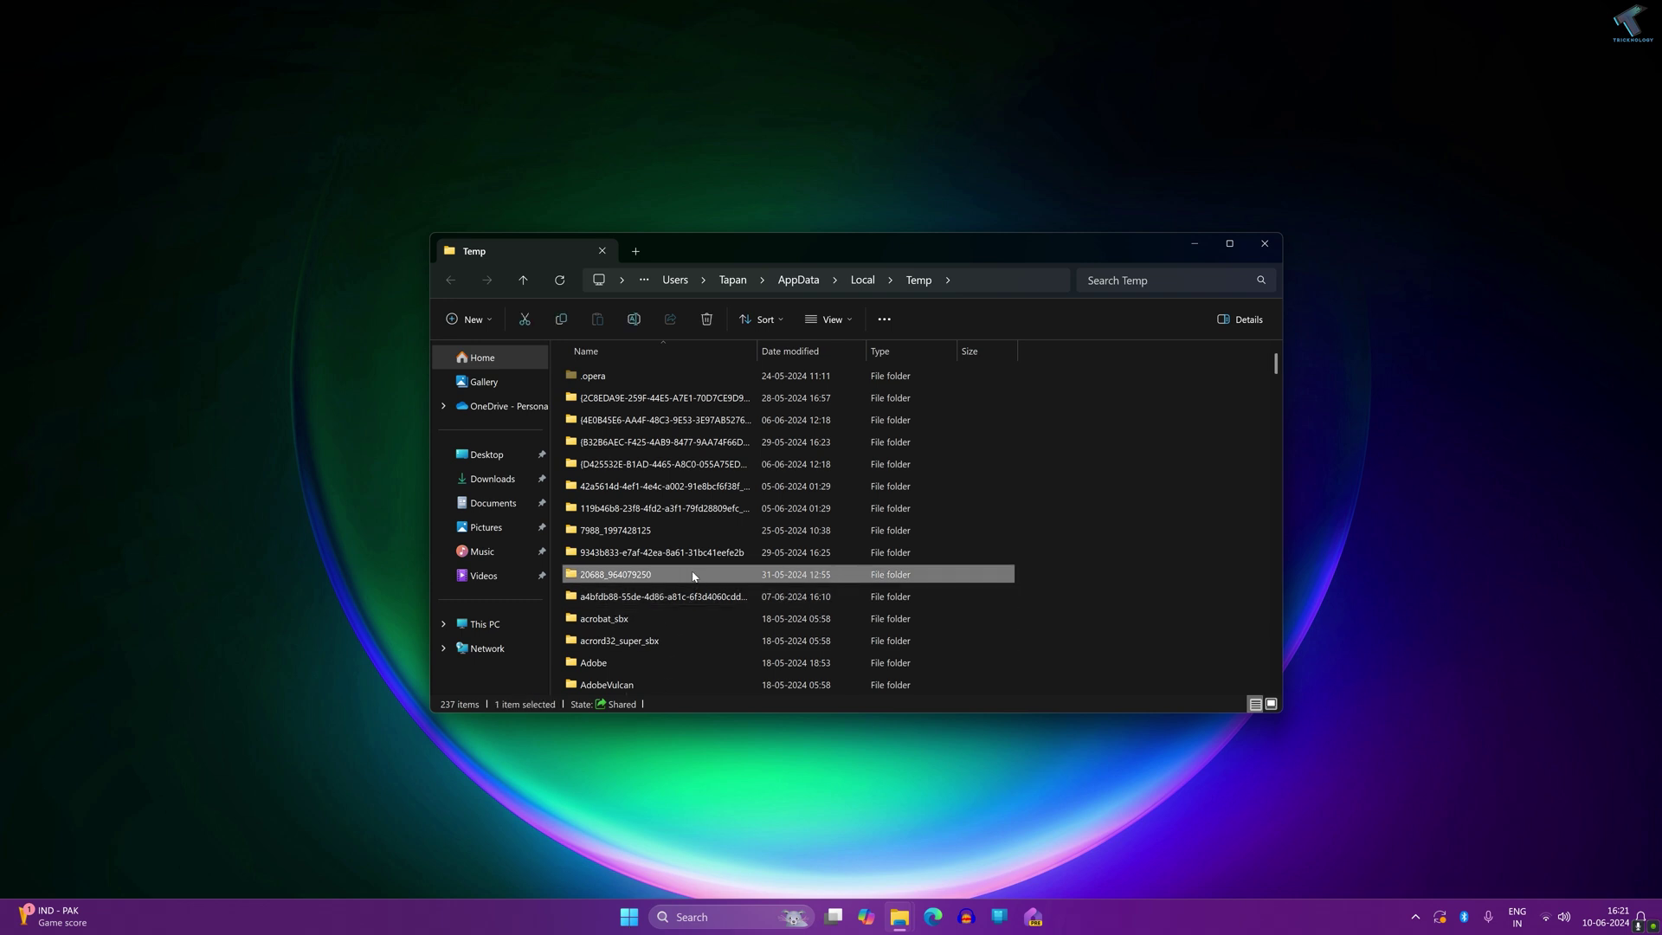
pyautogui.hotkey('ctrl', 'a')
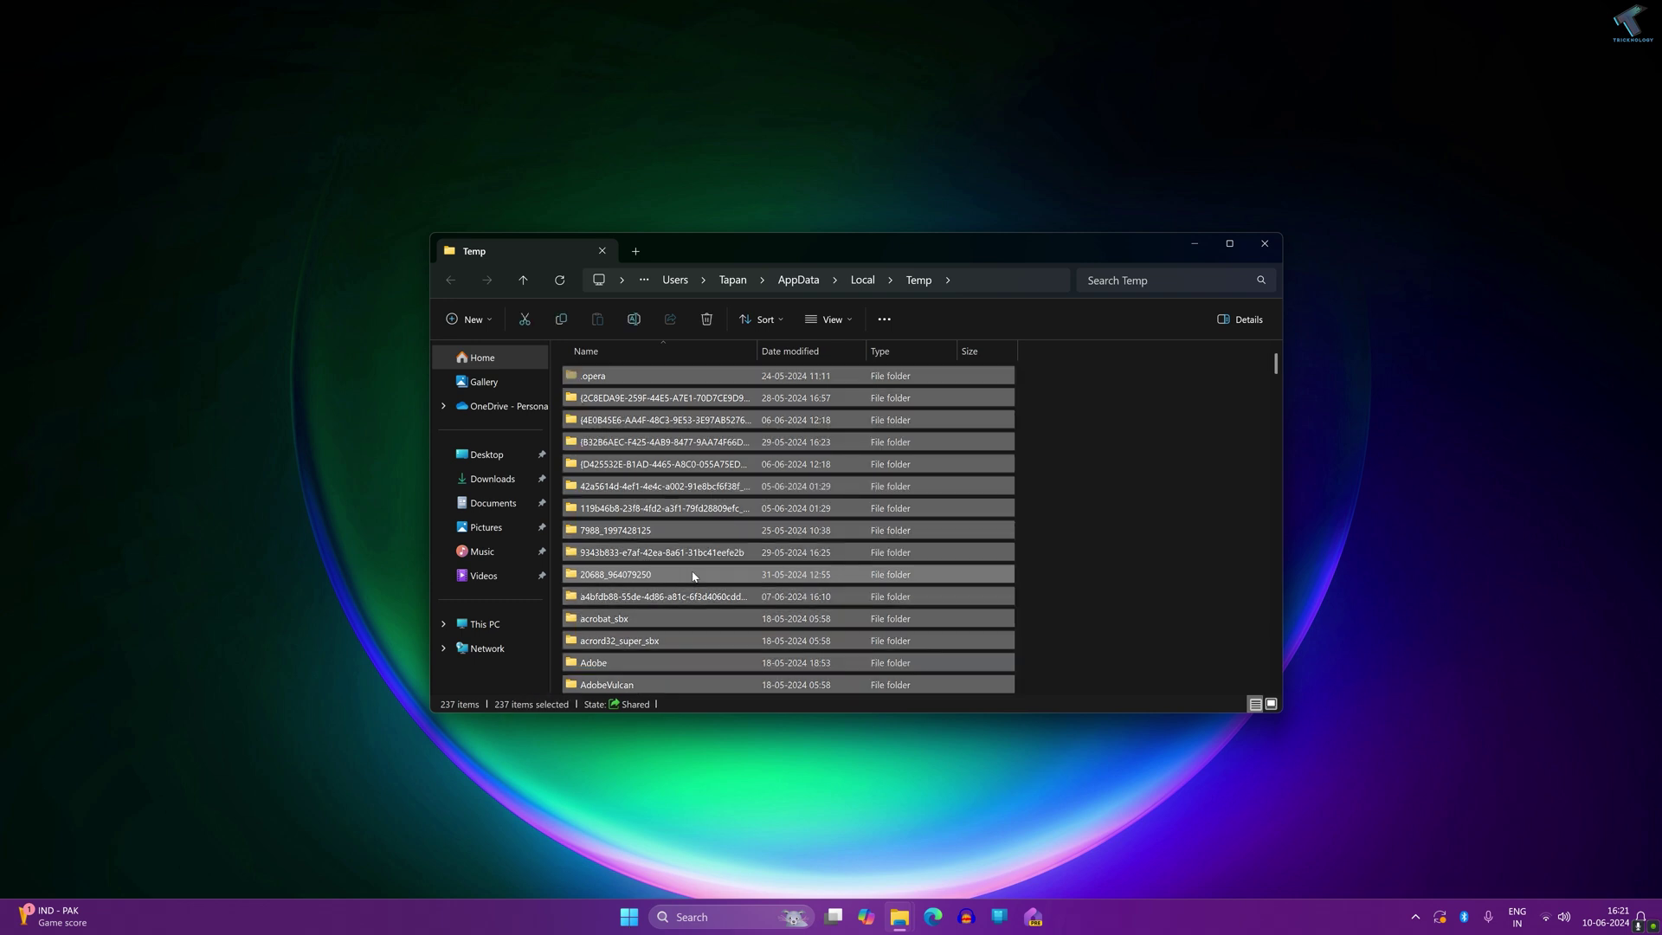
pyautogui.hotkey('shift', 'Delete')
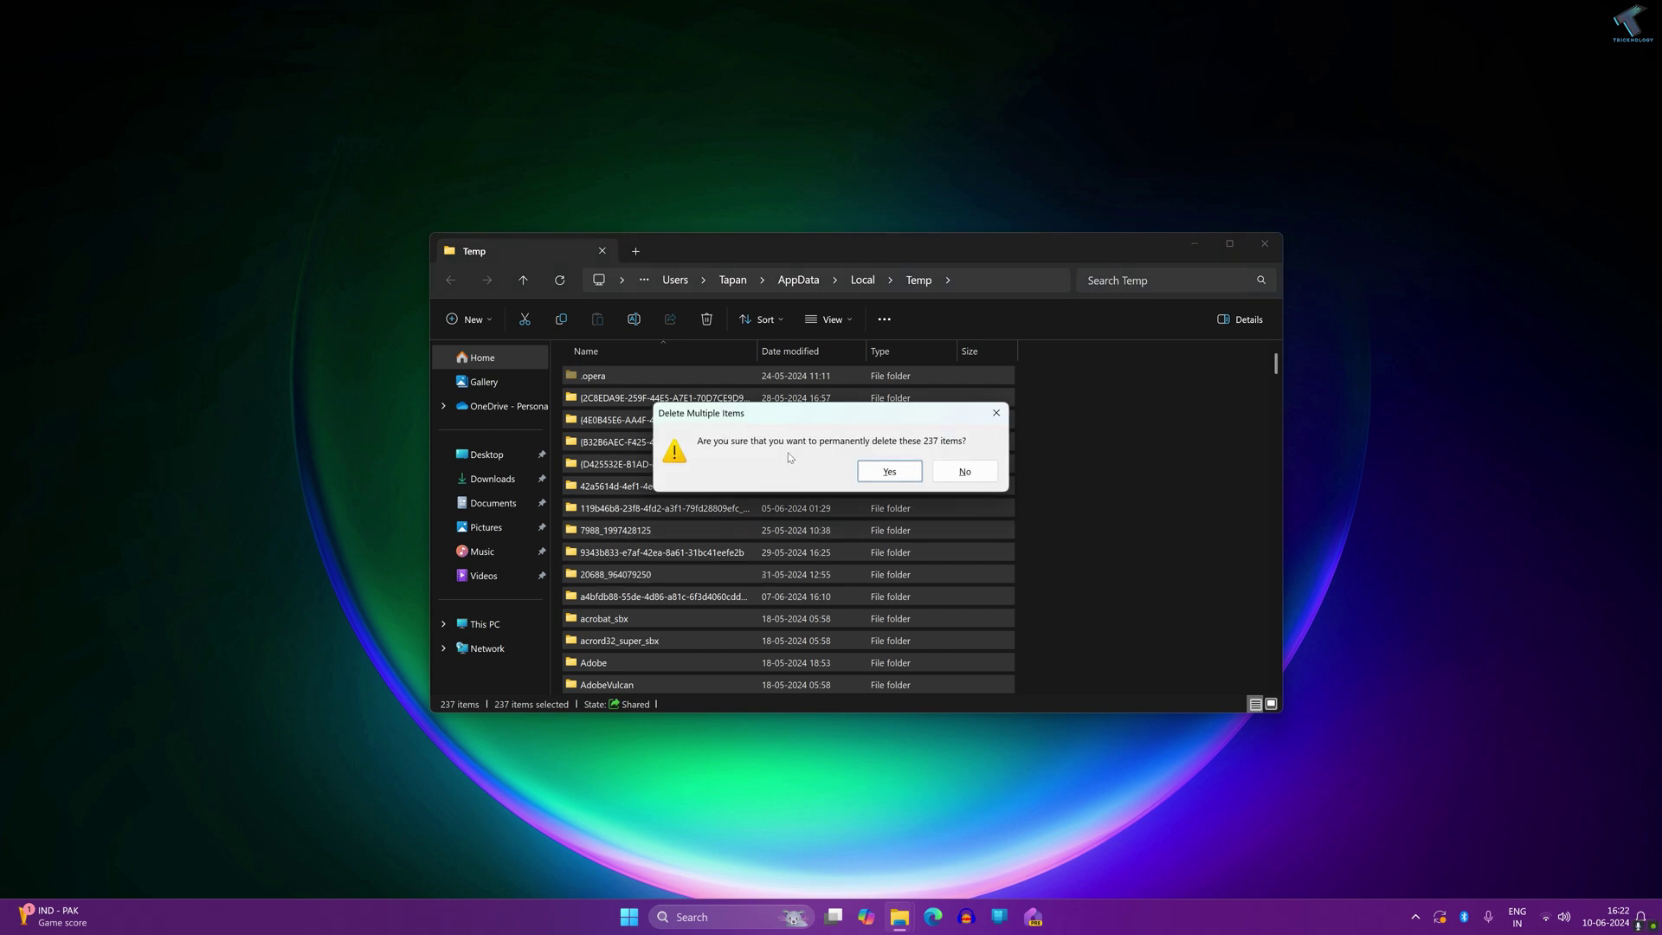
pyautogui.click(888, 471)
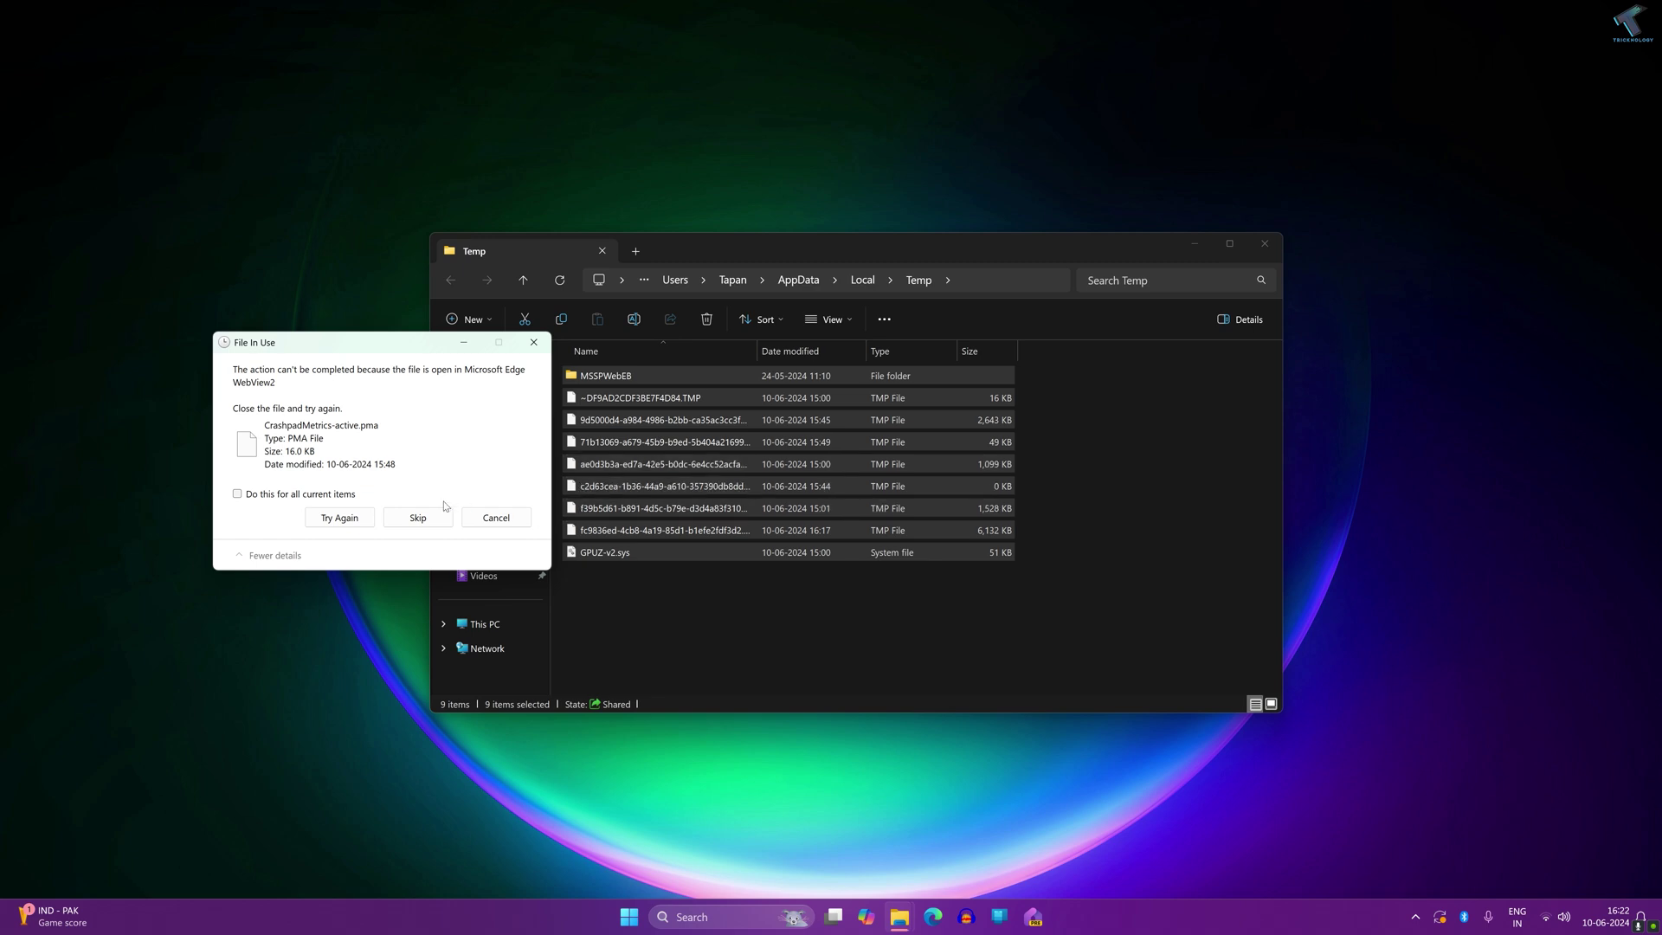
pyautogui.click(236, 493)
pyautogui.click(421, 523)
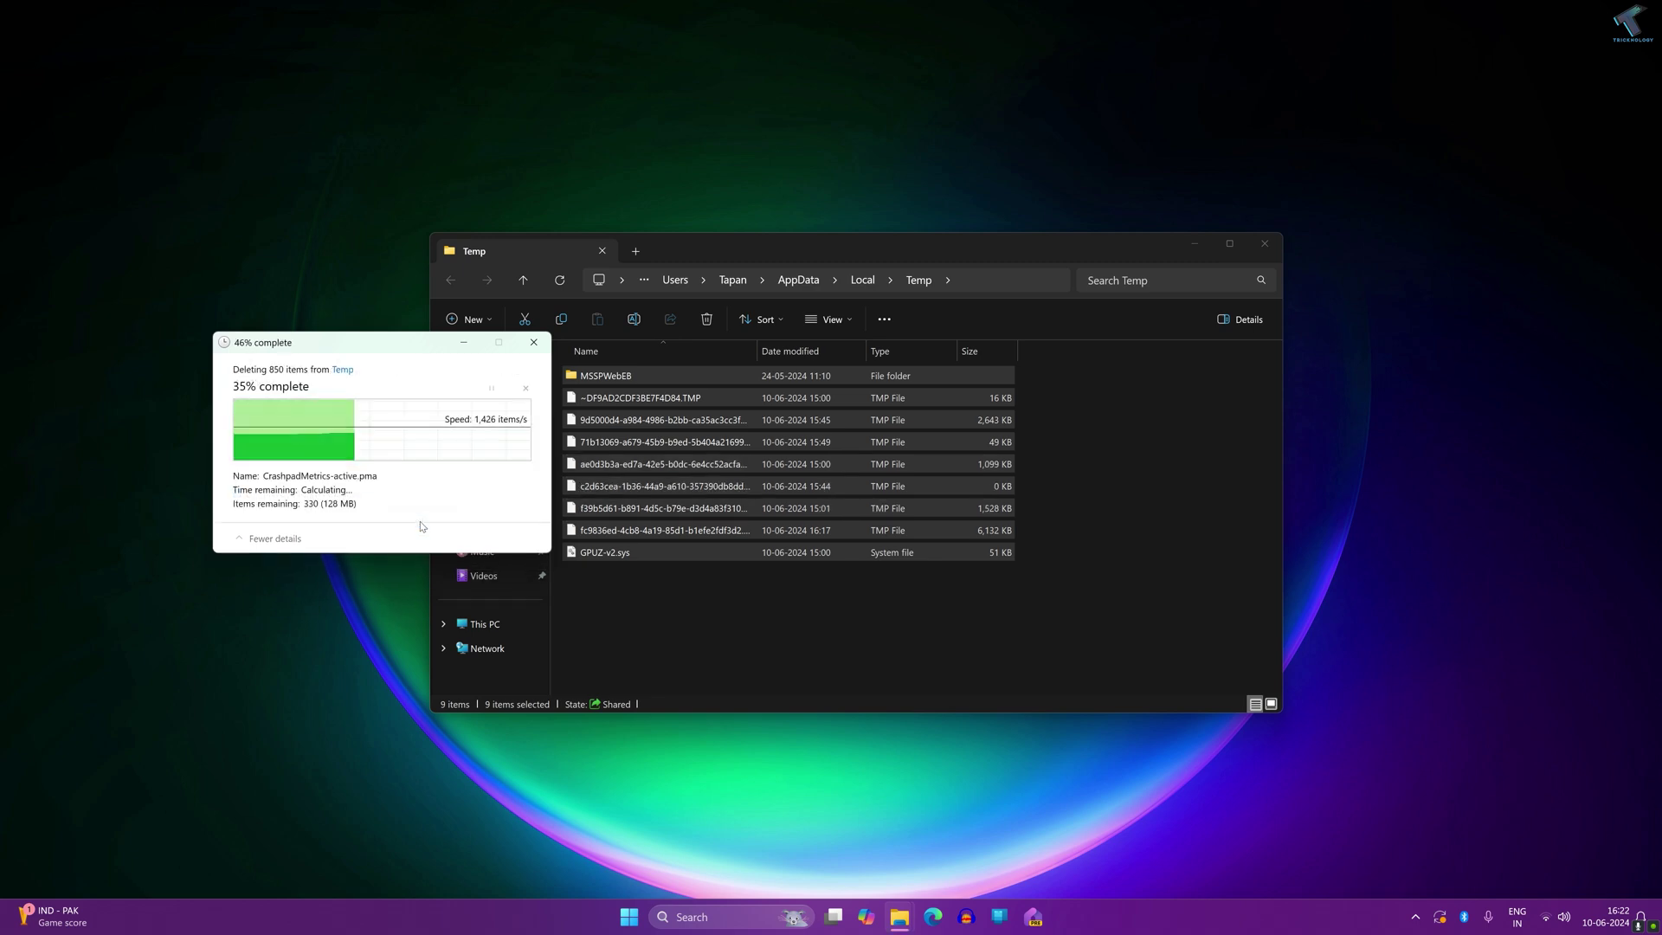
pyautogui.click(1262, 246)
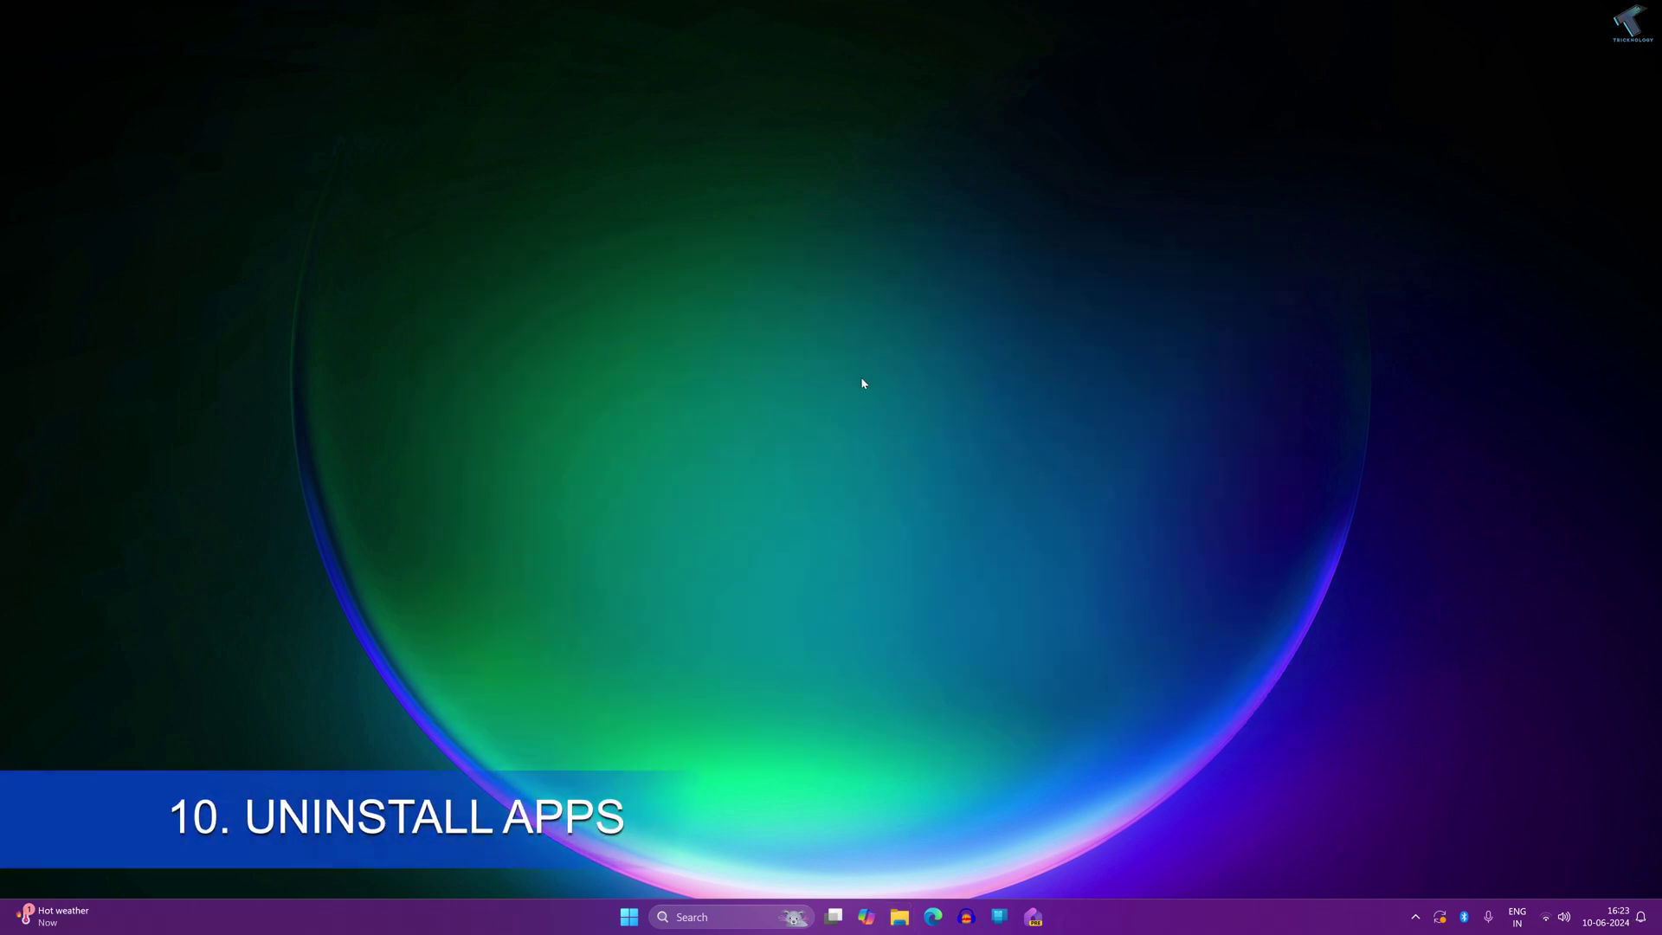
# Open Windows Settings and show the list of installed apps.
pyautogui.rightClick(629, 917)
pyautogui.click(623, 751)
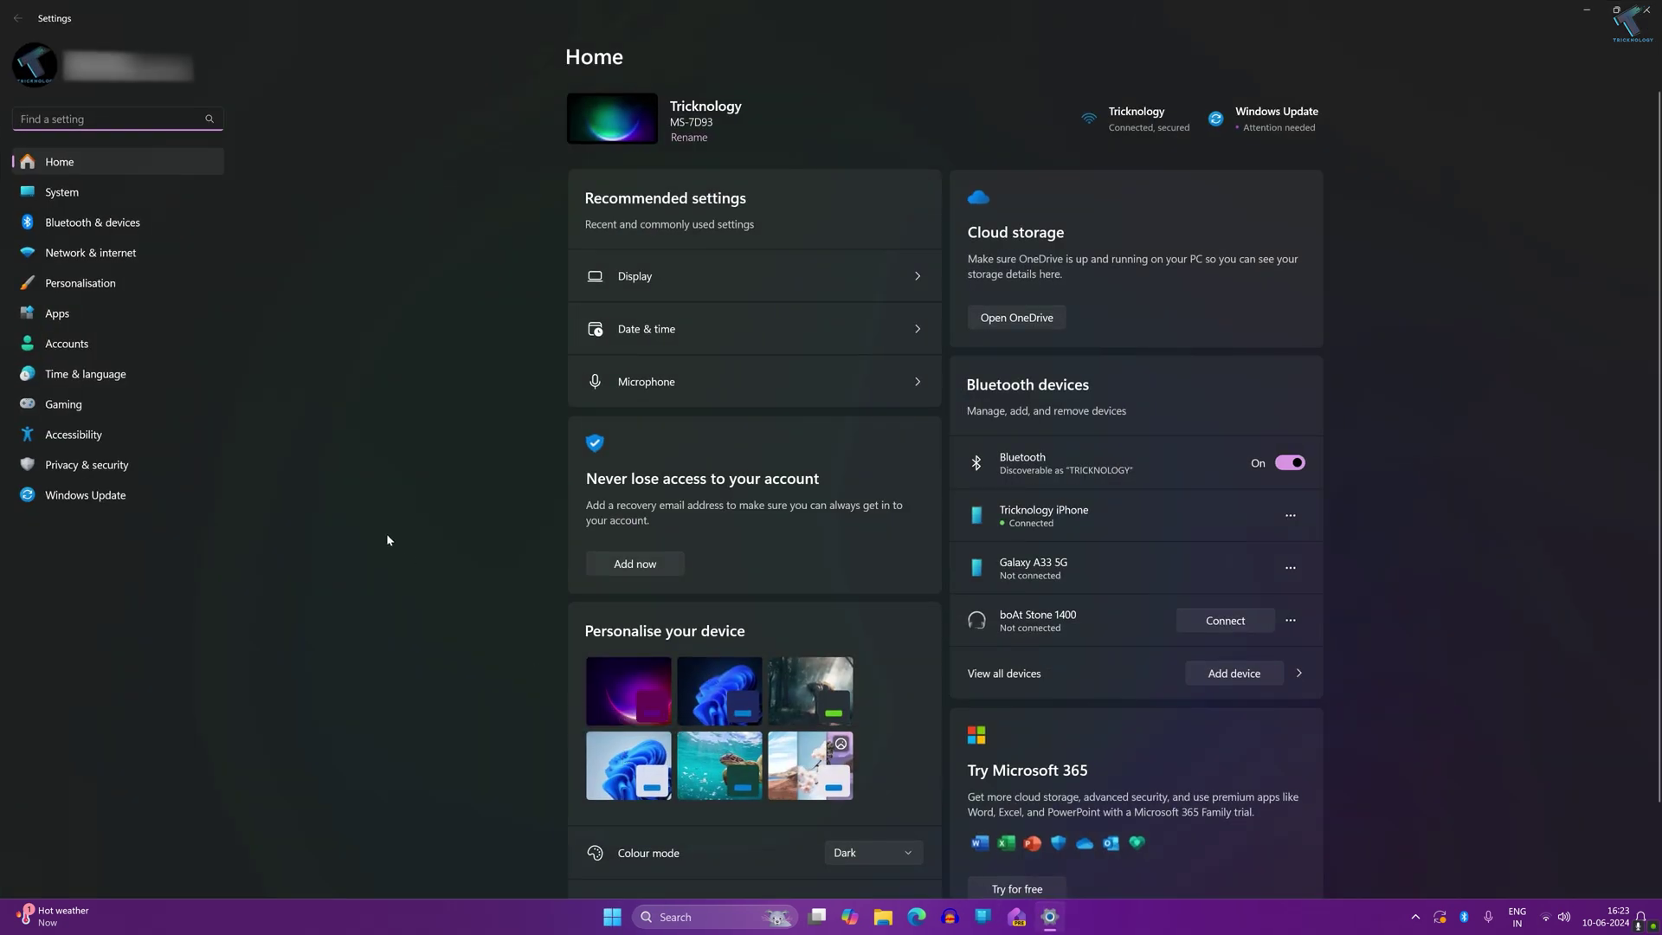
pyautogui.click(163, 309)
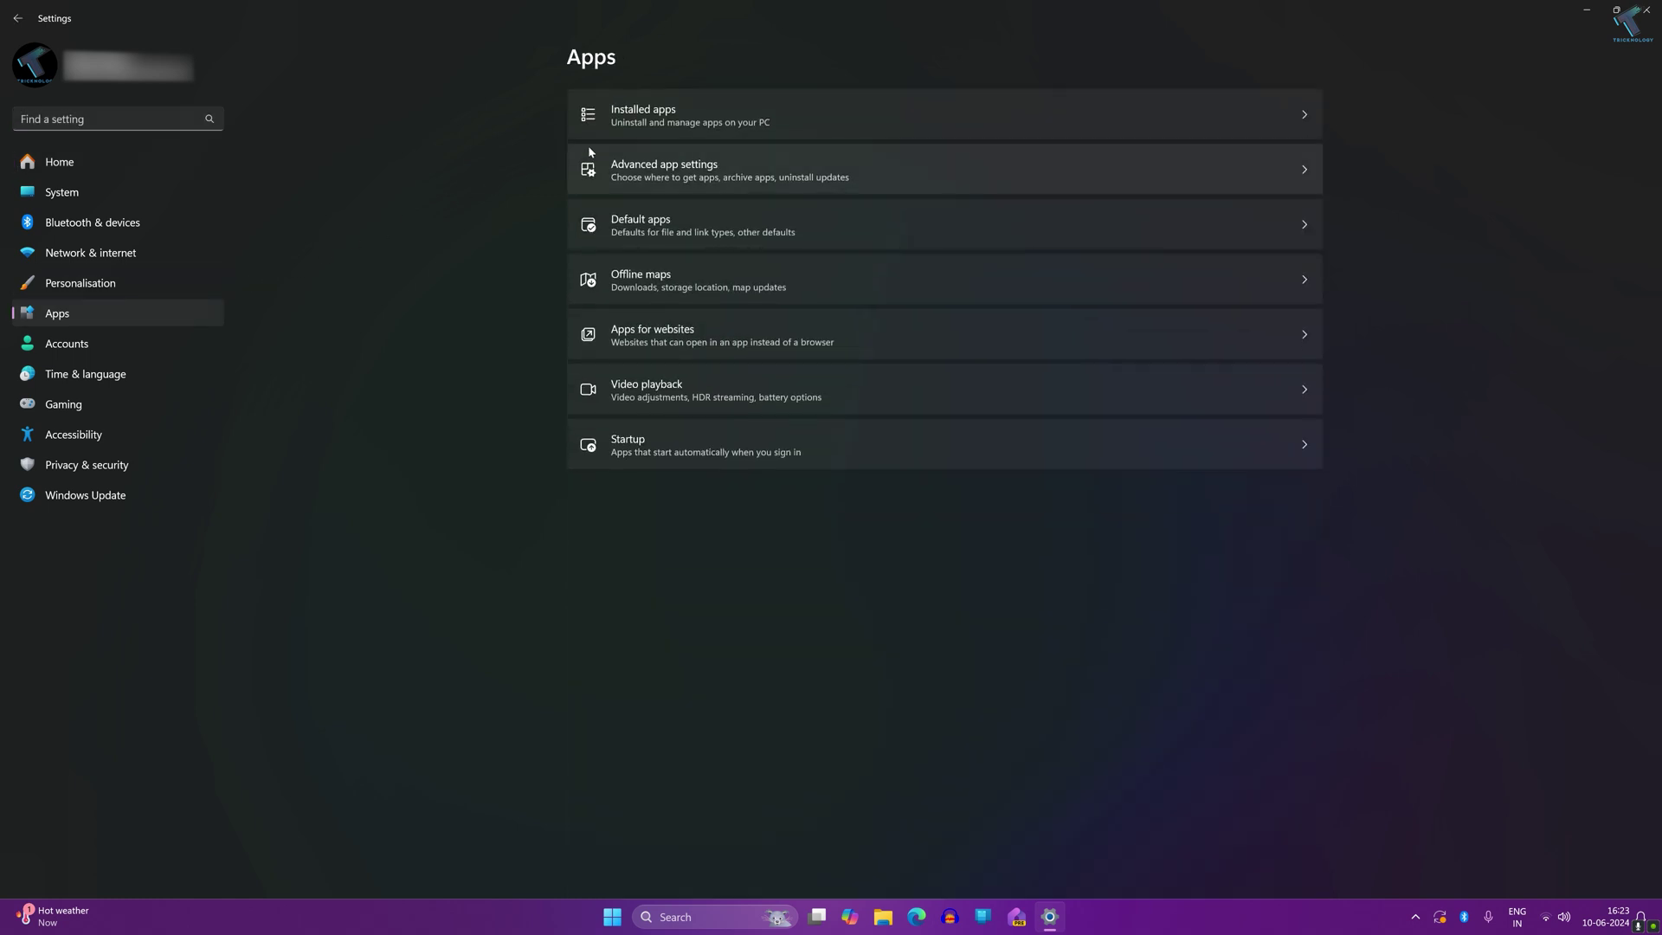
pyautogui.click(635, 127)
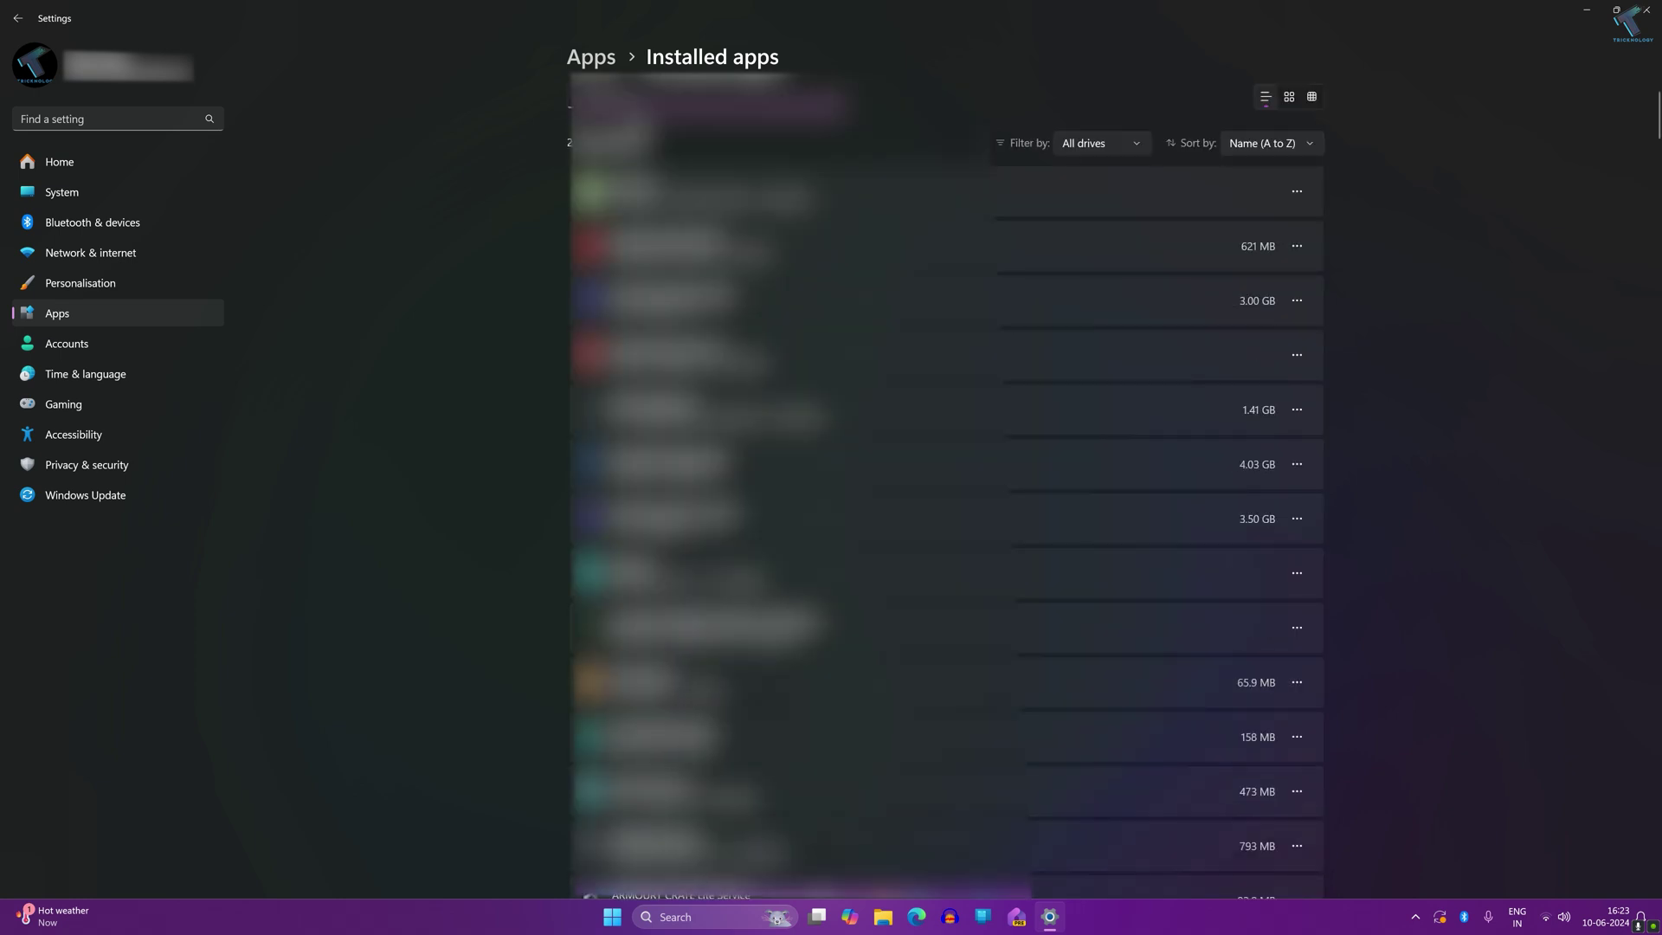
# Find Messenger in the installed apps list and uninstall it, confirming the removal.
pyautogui.scroll(-12, 948, 484)
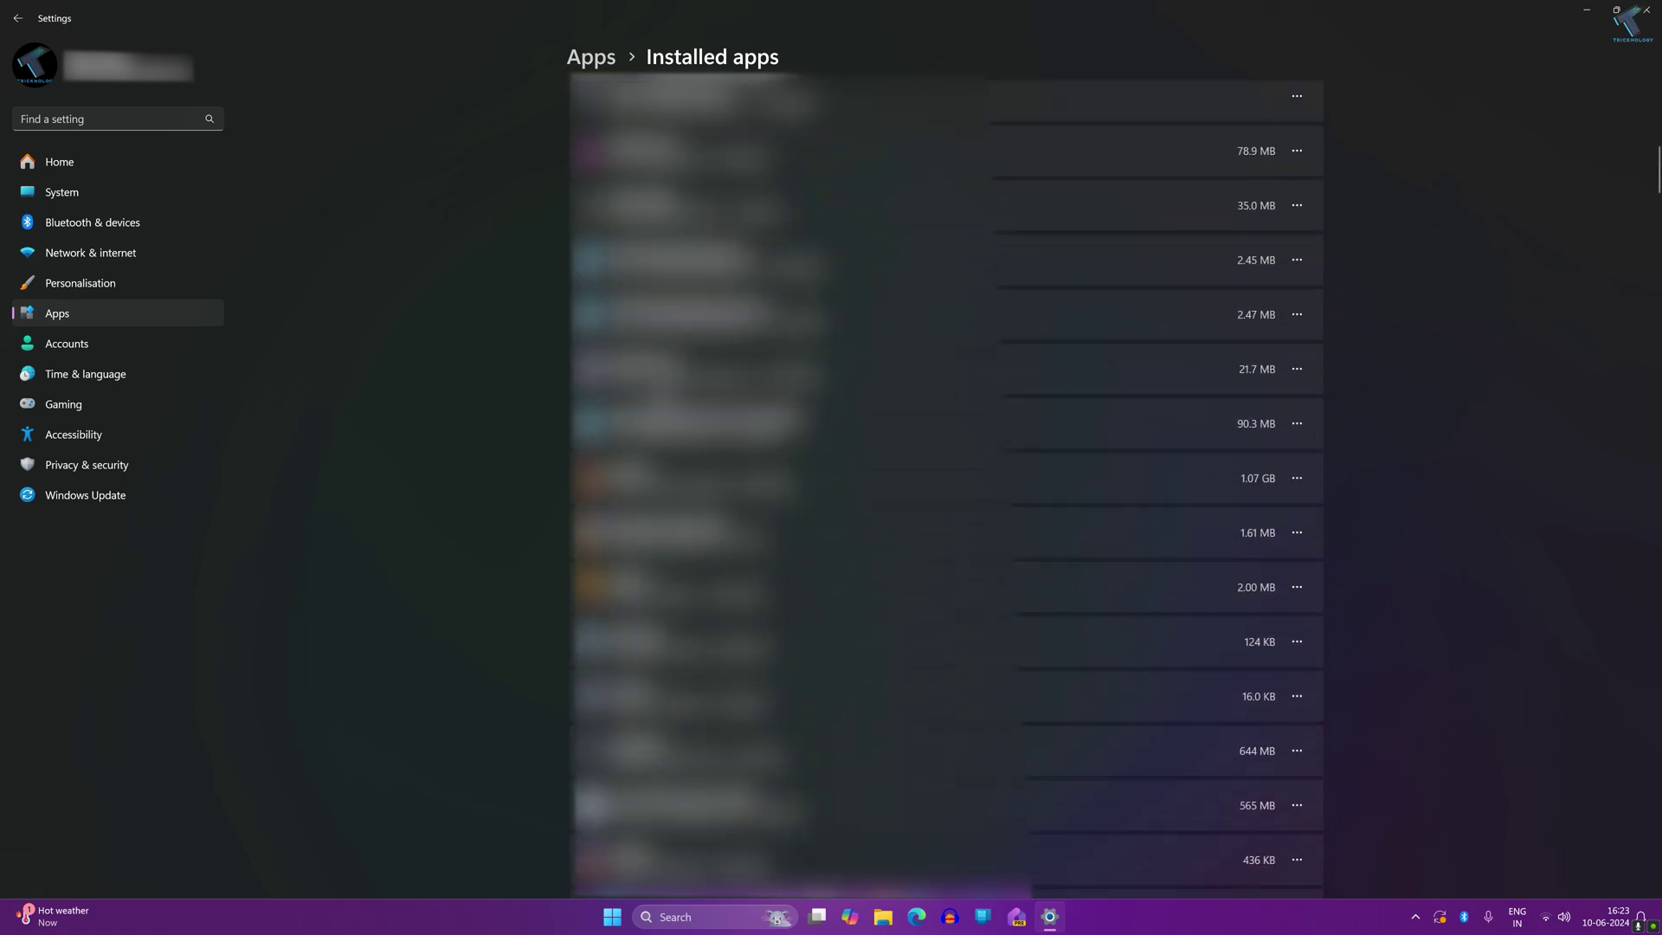
pyautogui.scroll(-10, 661, 382)
pyautogui.scroll(5, 663, 390)
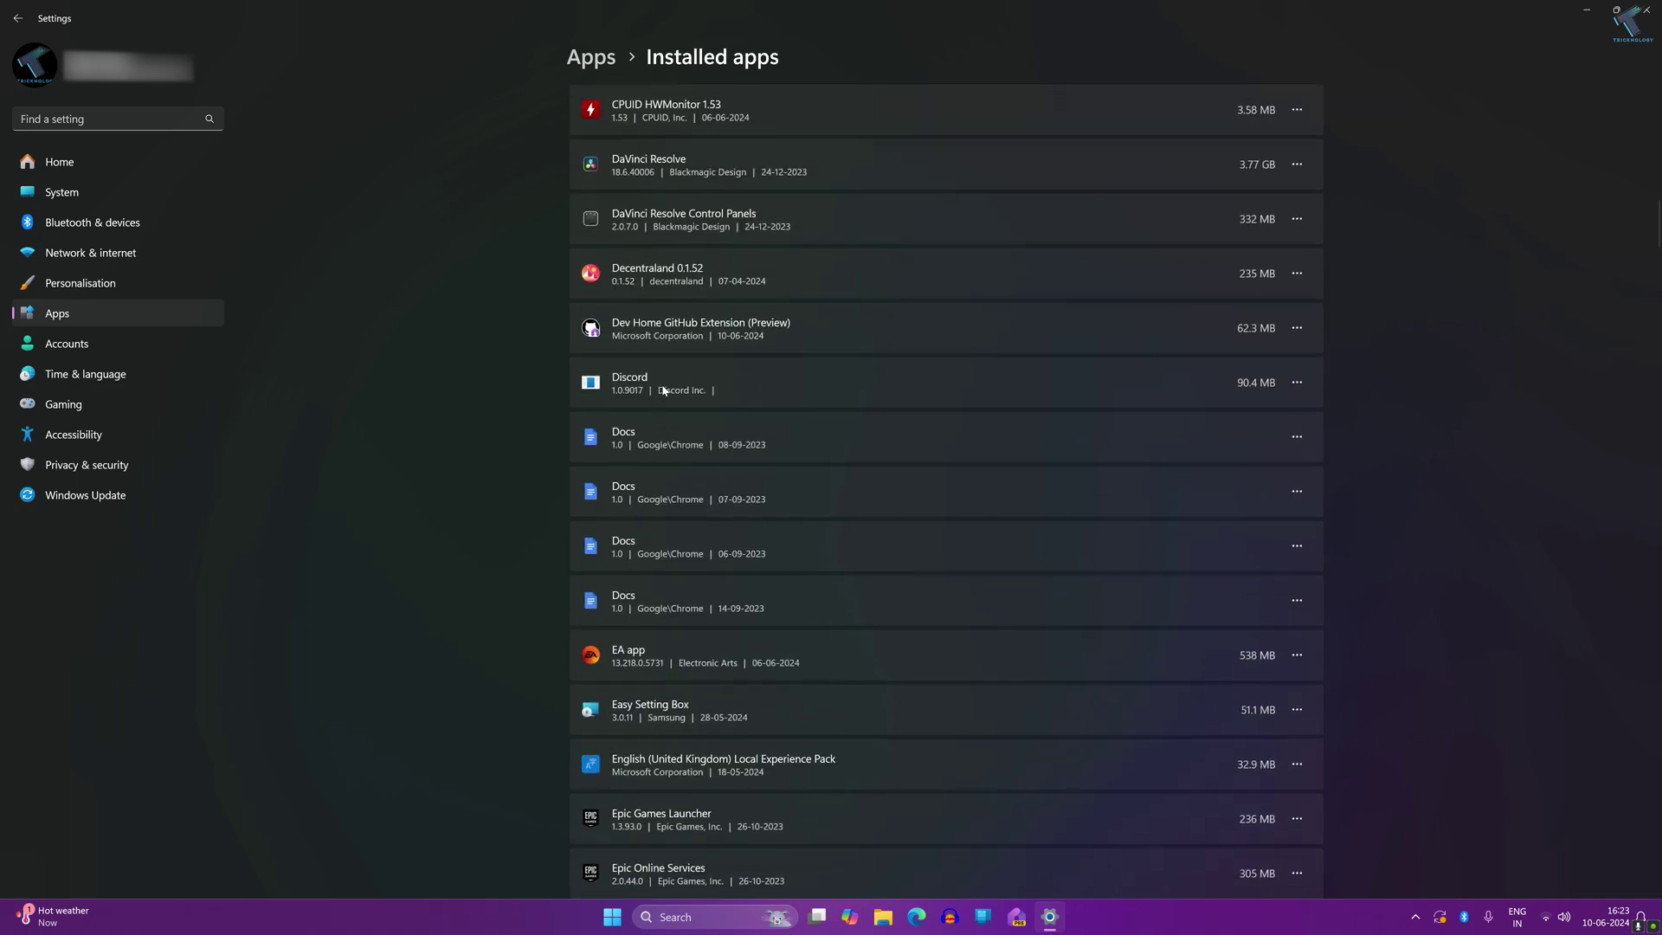
pyautogui.scroll(-15, 663, 389)
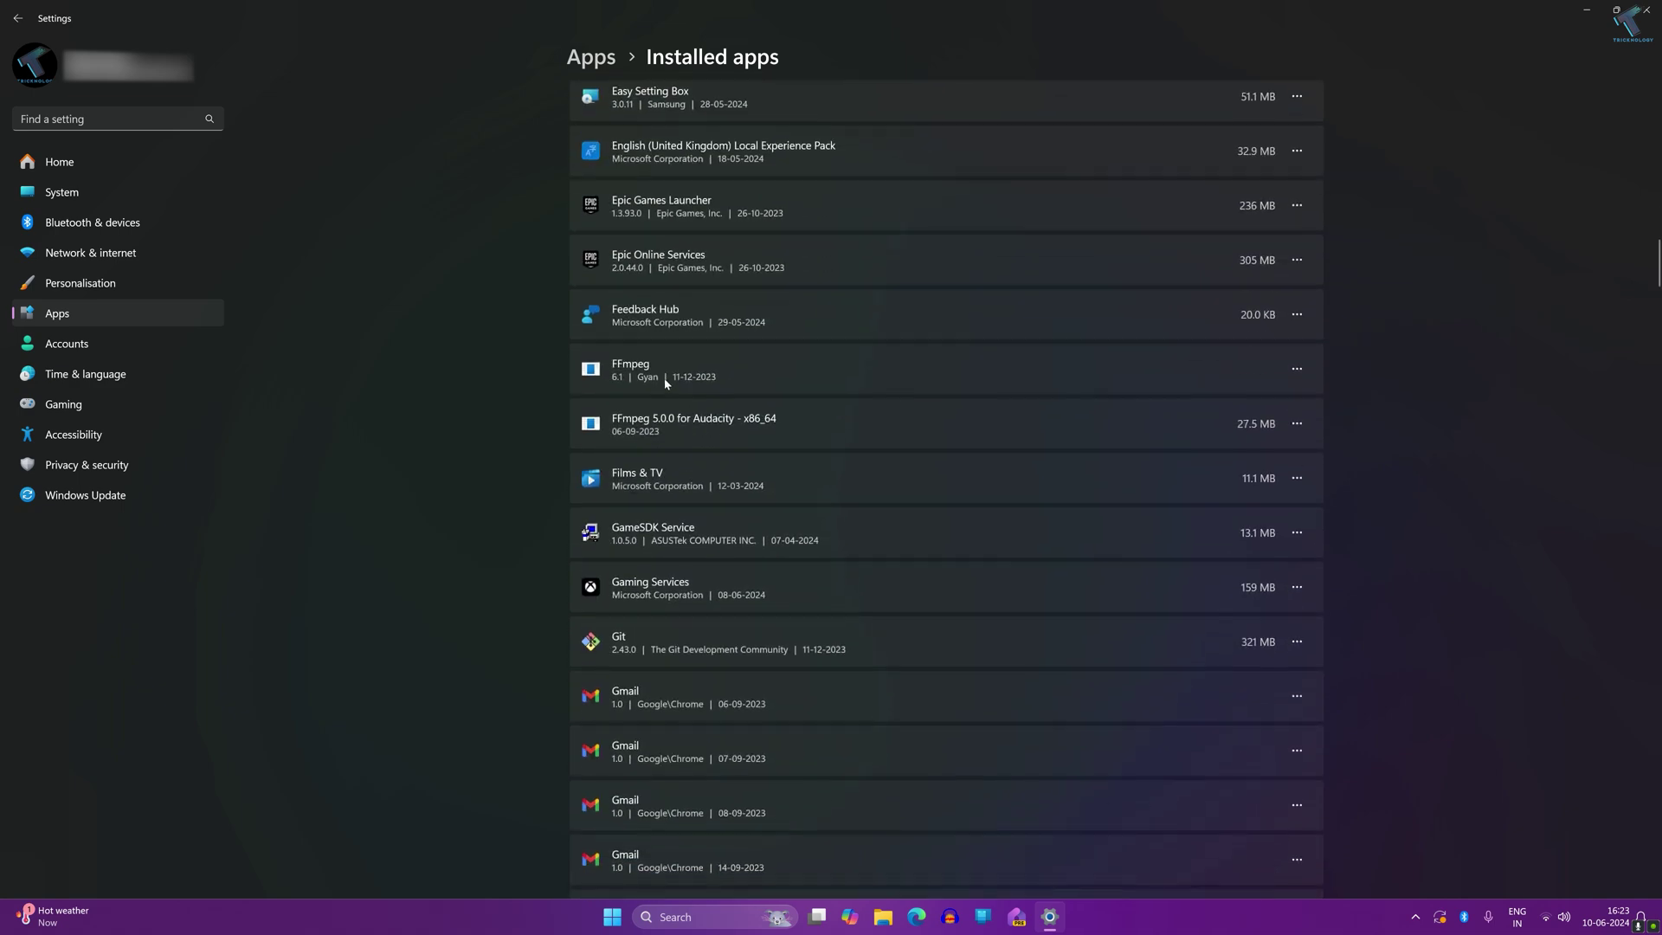
pyautogui.scroll(6, 665, 382)
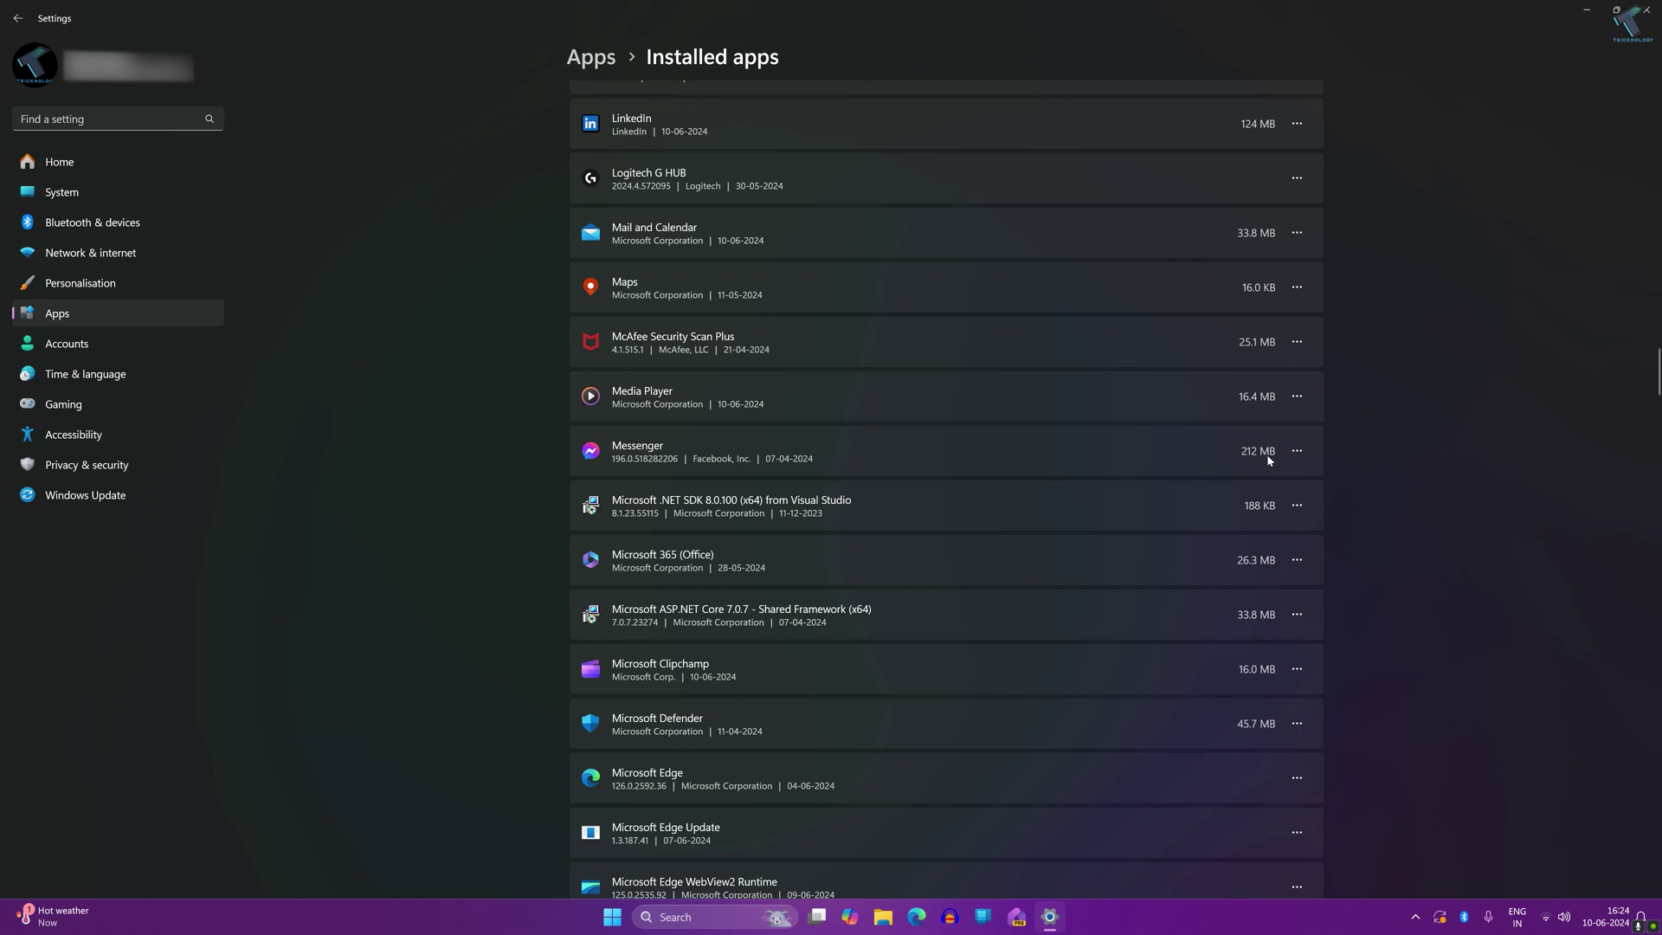
pyautogui.click(1296, 450)
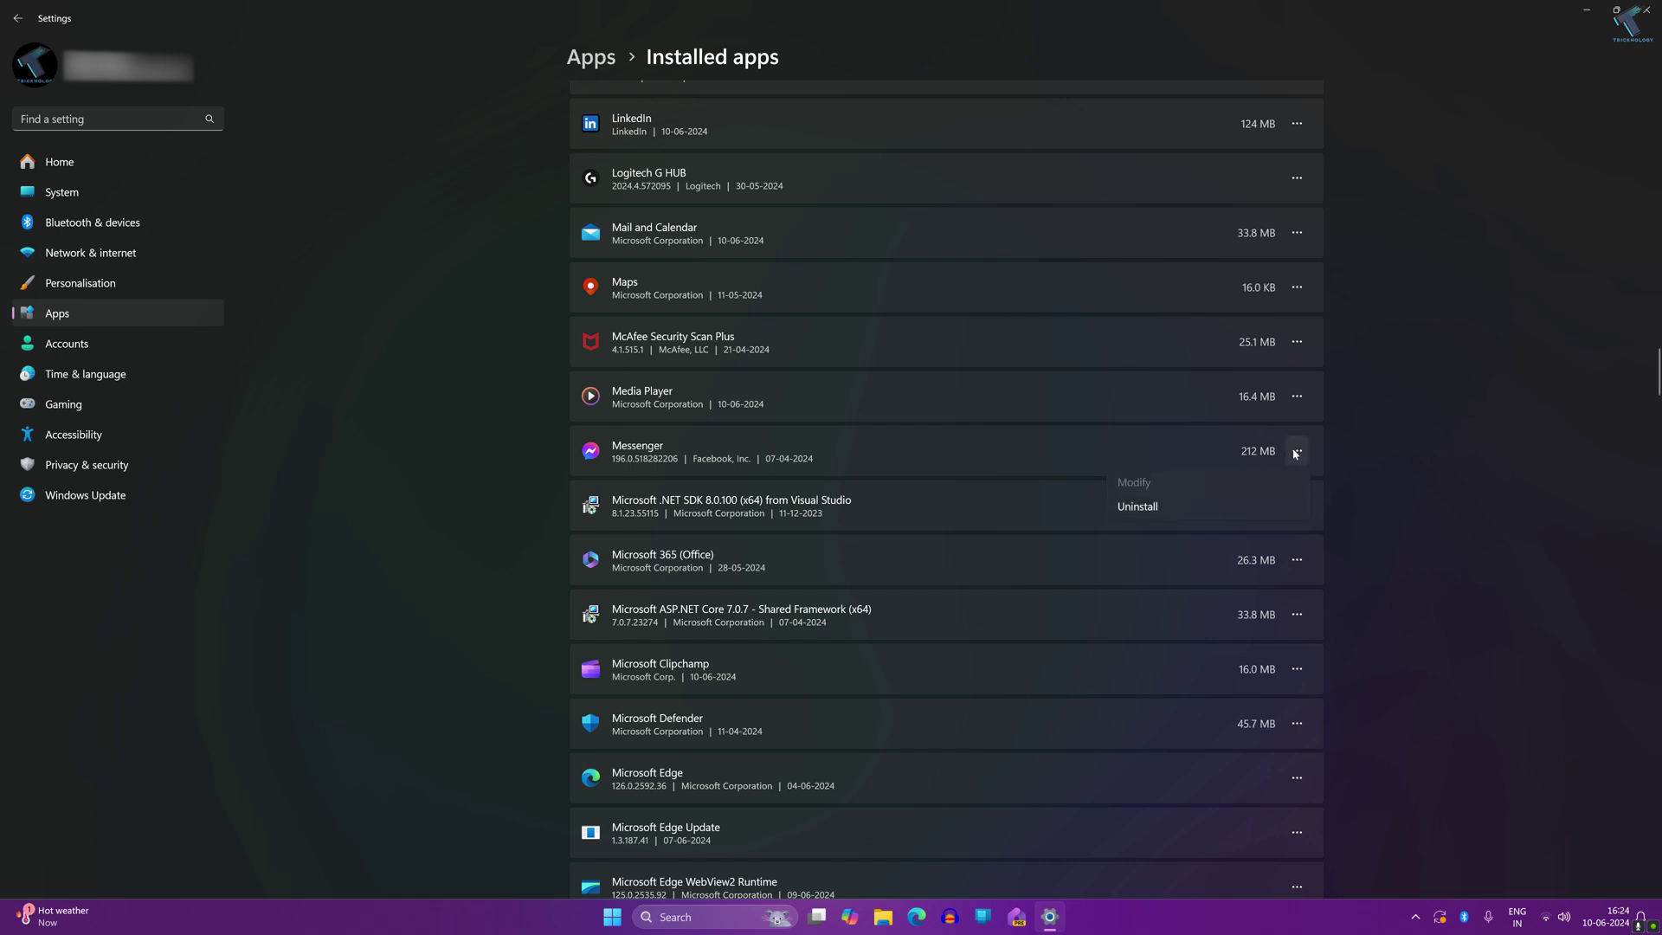
pyautogui.click(1257, 509)
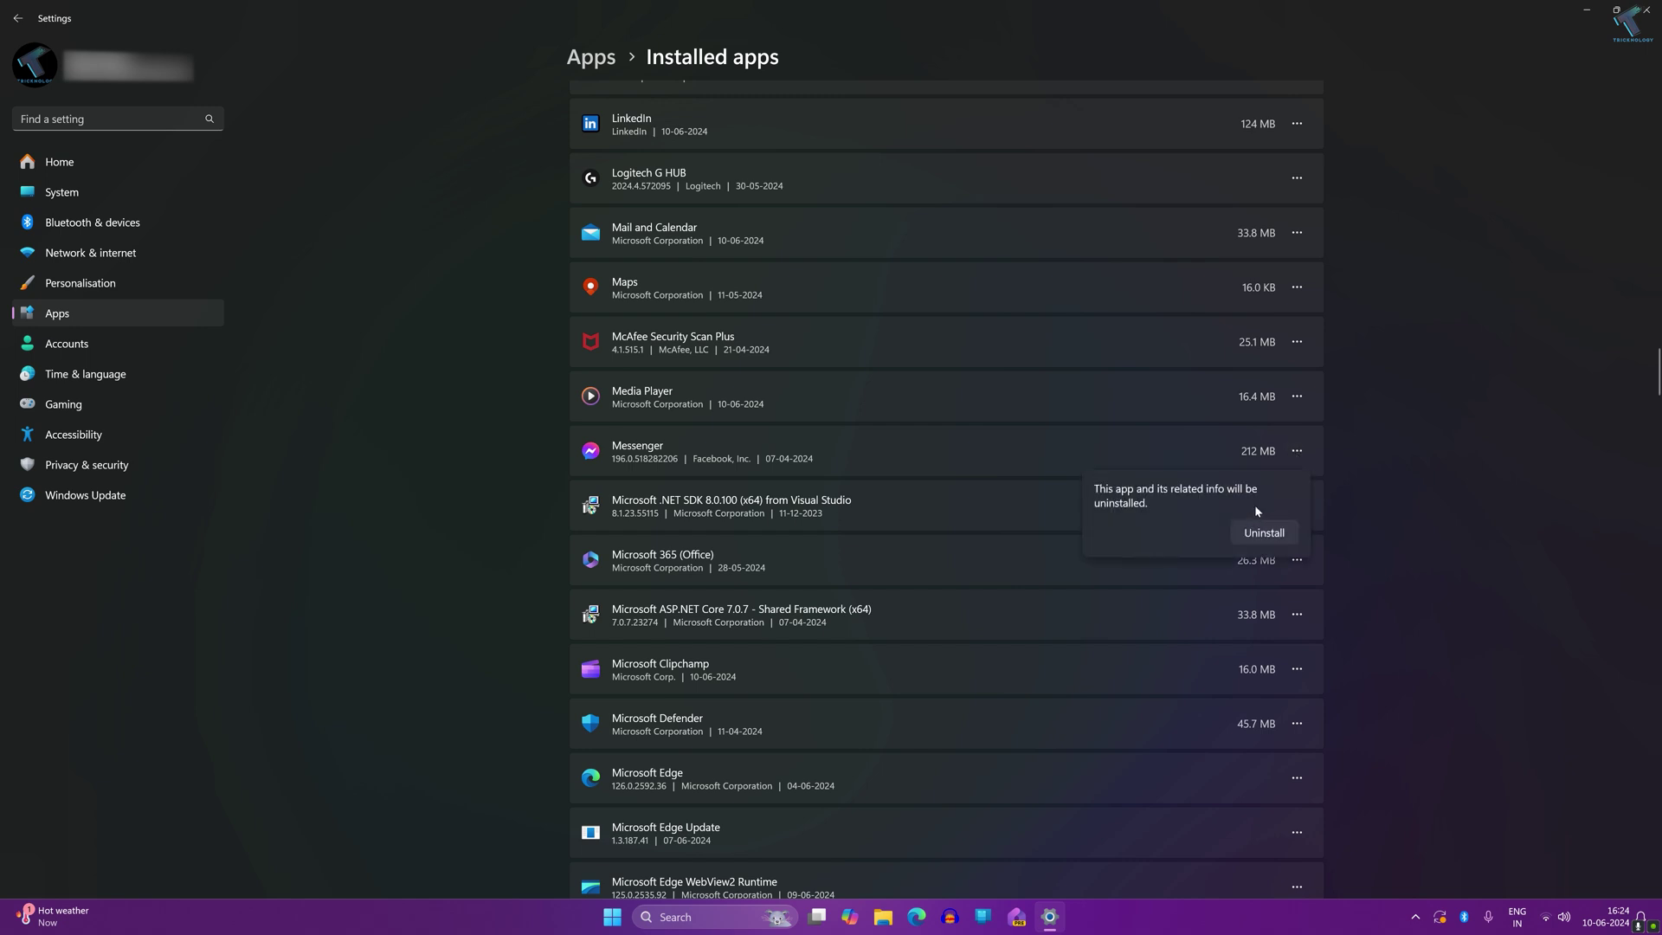
pyautogui.click(1255, 536)
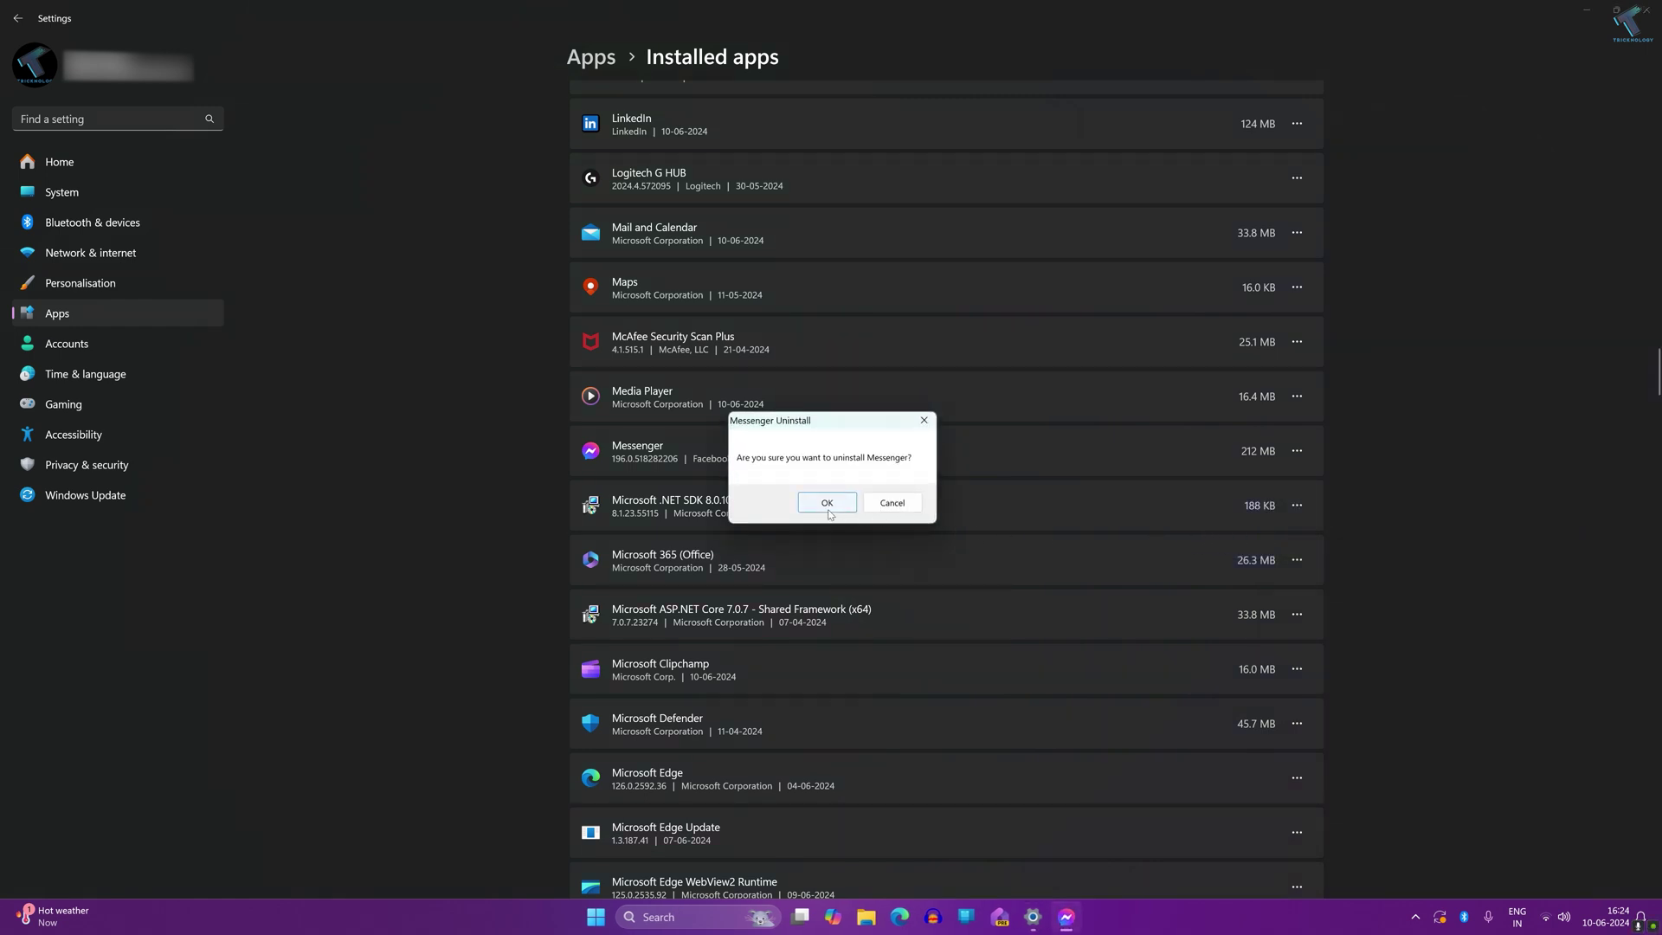
pyautogui.click(824, 503)
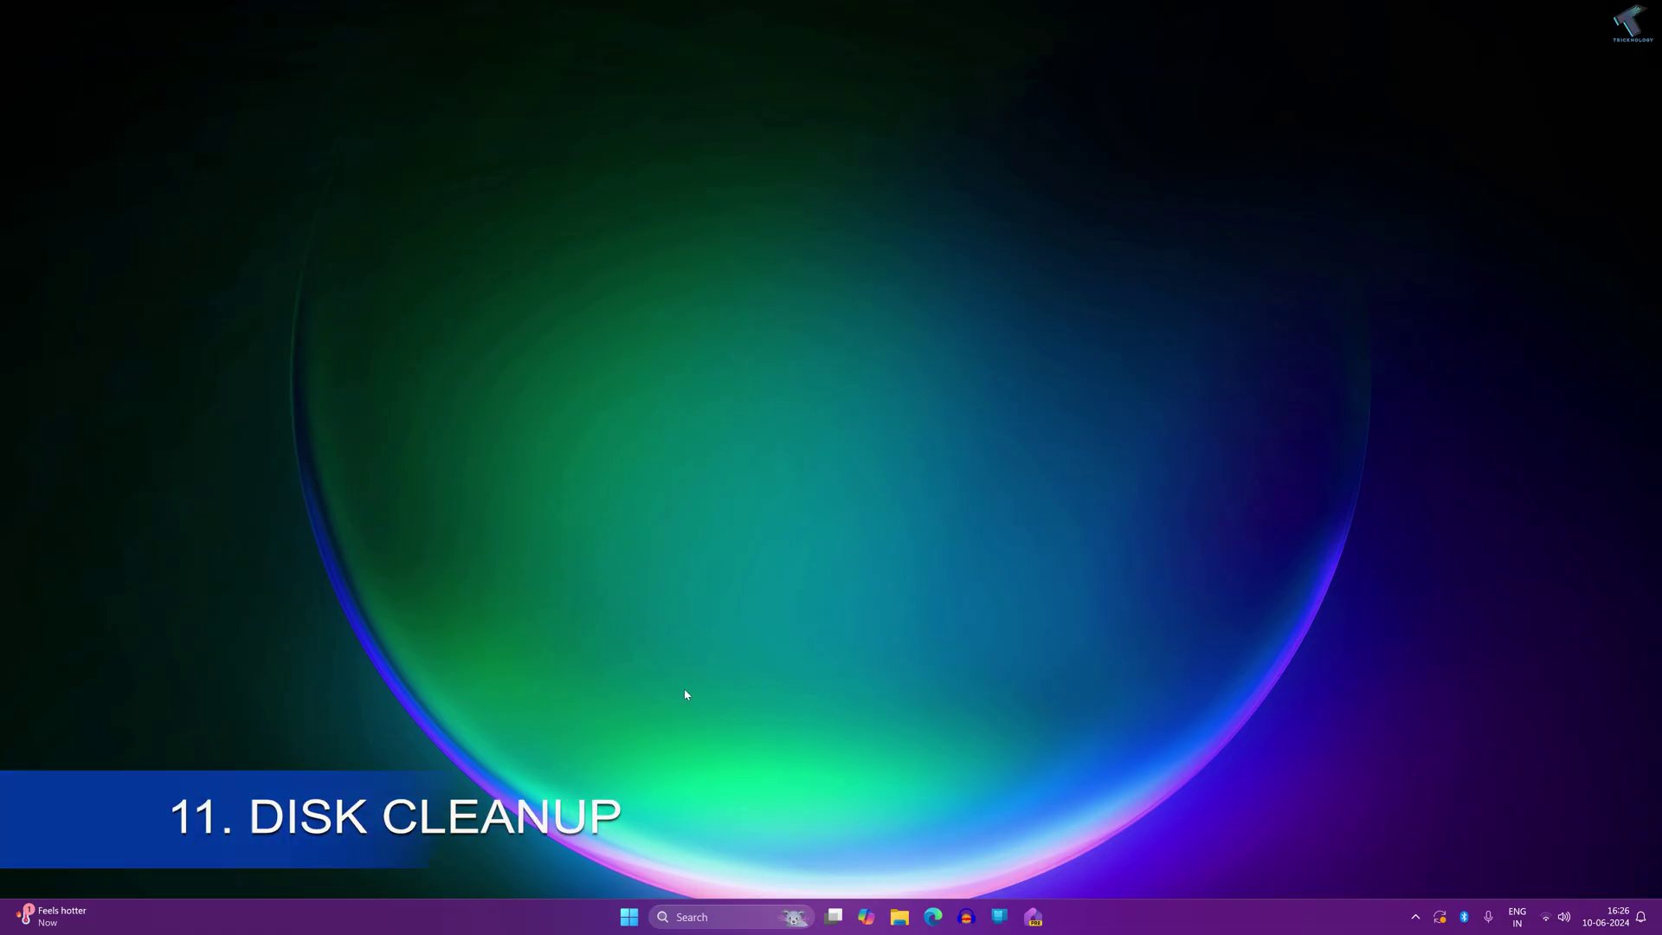
# Search Windows for cleanmgr, open Disk Clean-up, and choose drive C: to clean up.
pyautogui.click(629, 920)
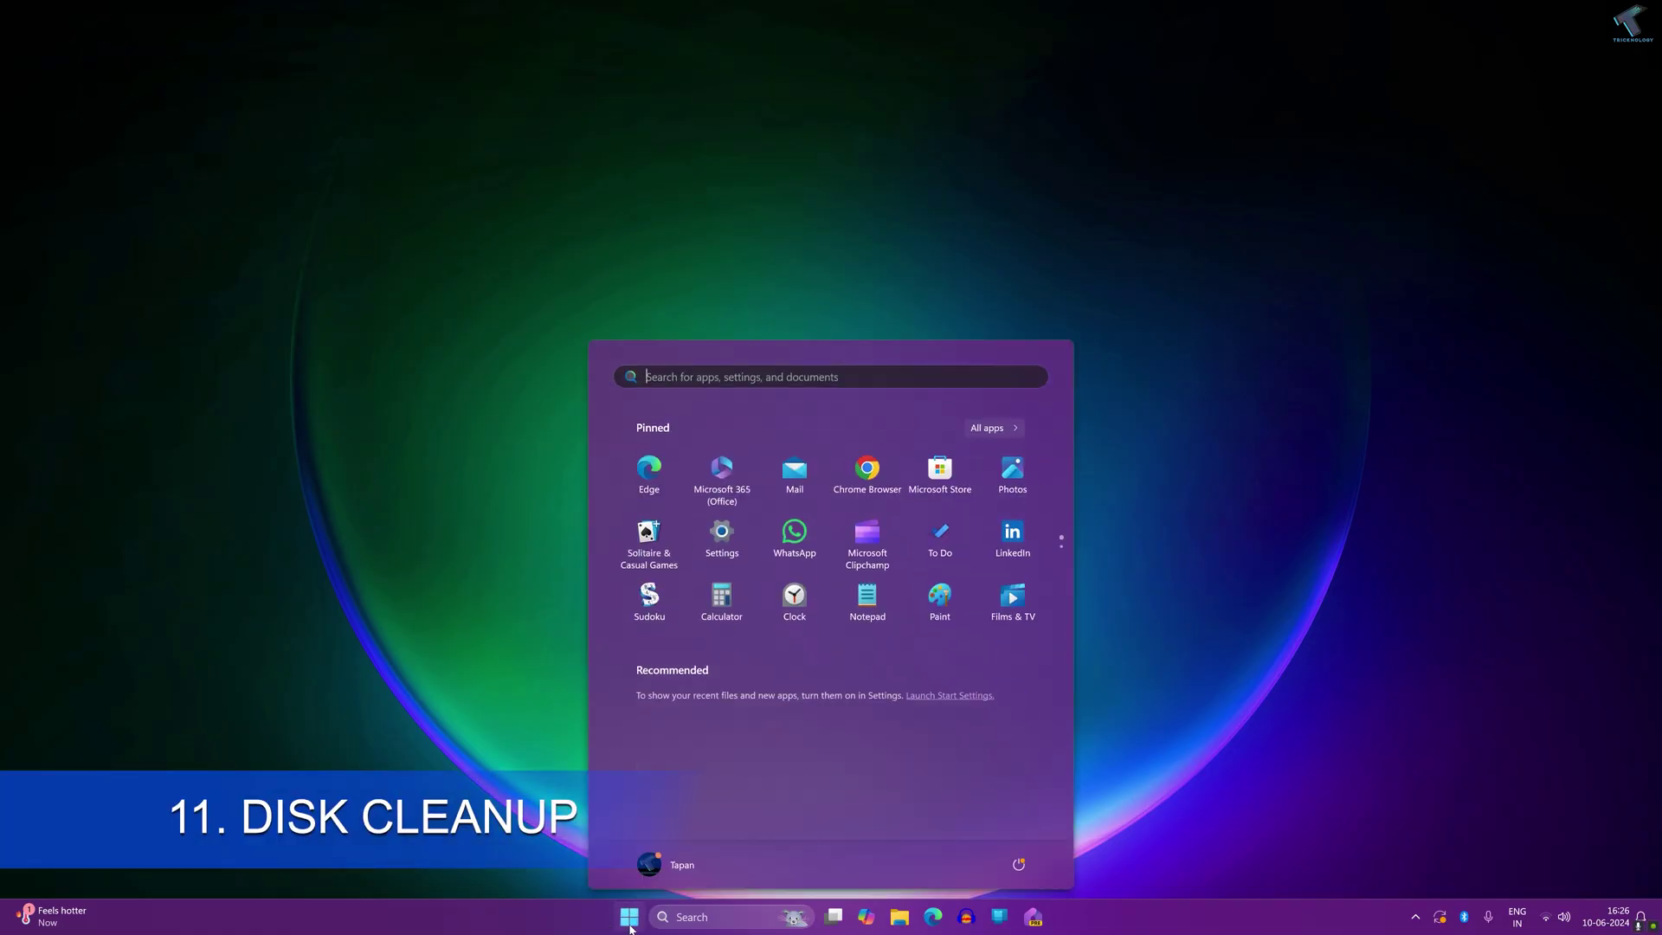
pyautogui.write('cleanmgr')
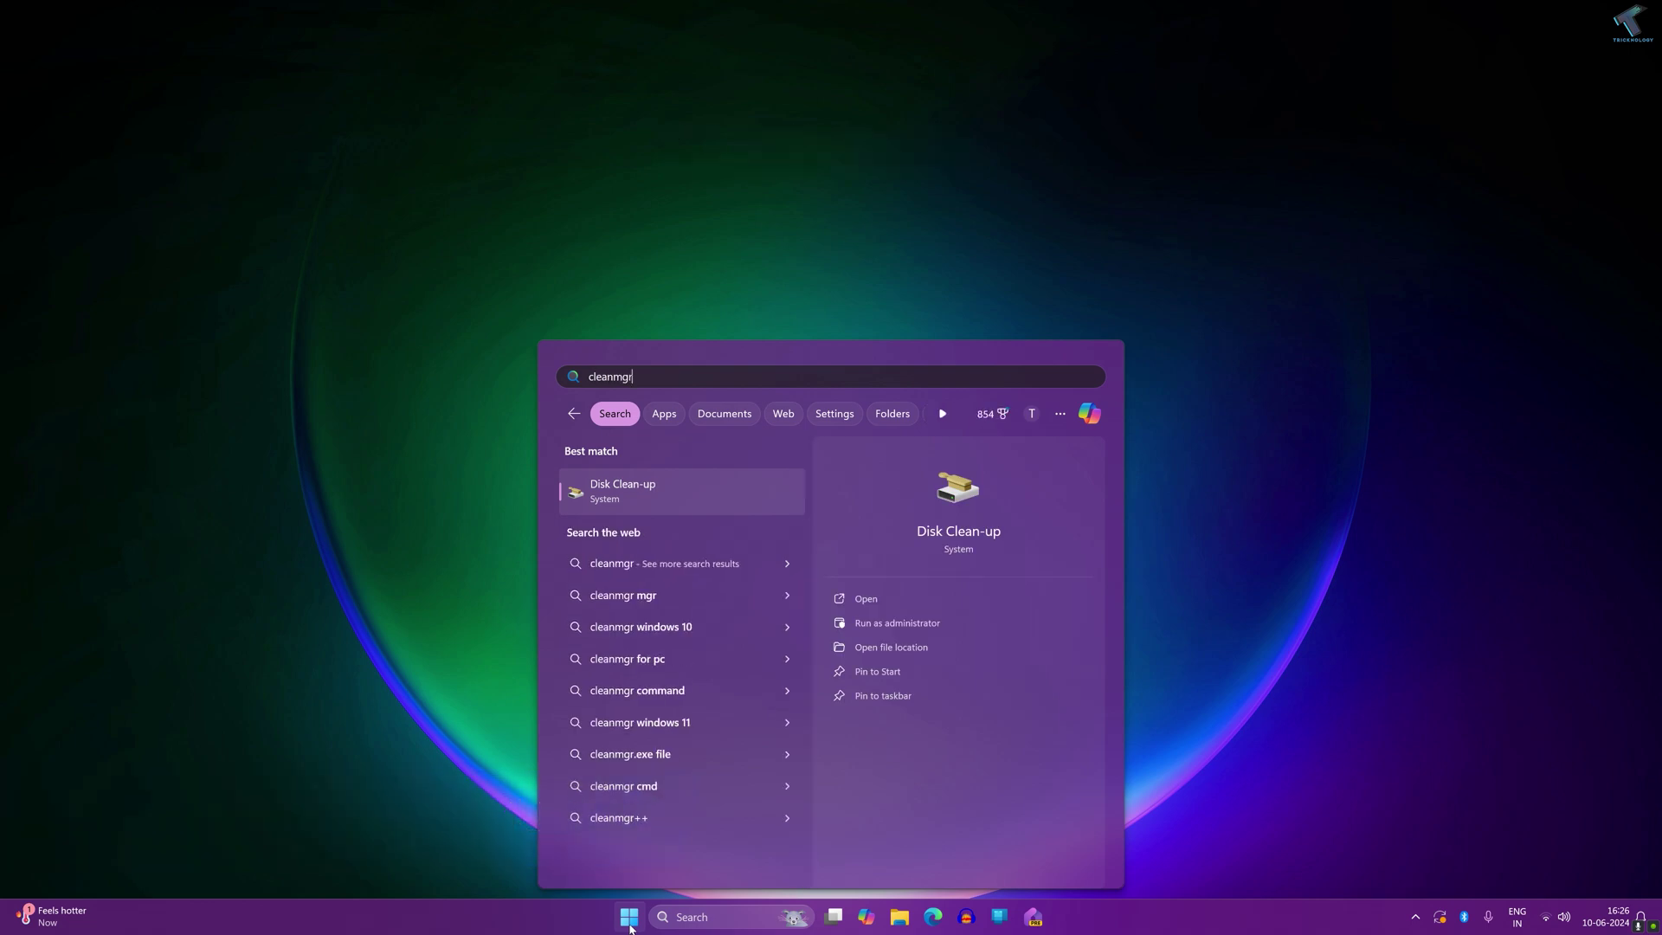
pyautogui.press('Return')
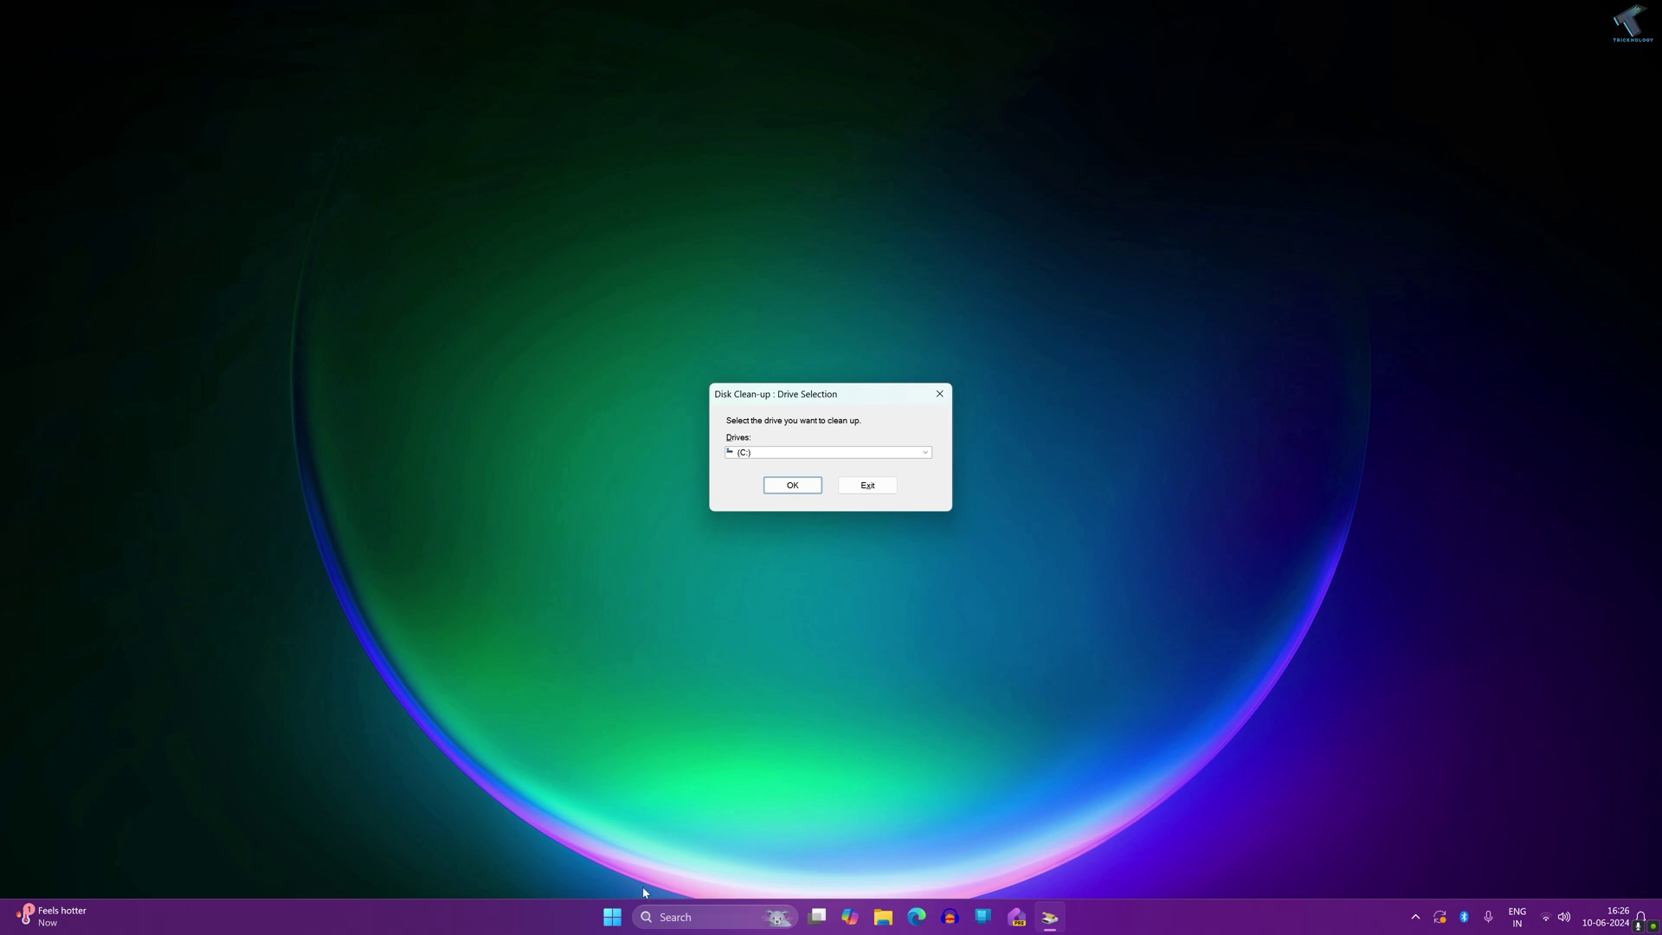
pyautogui.click(784, 453)
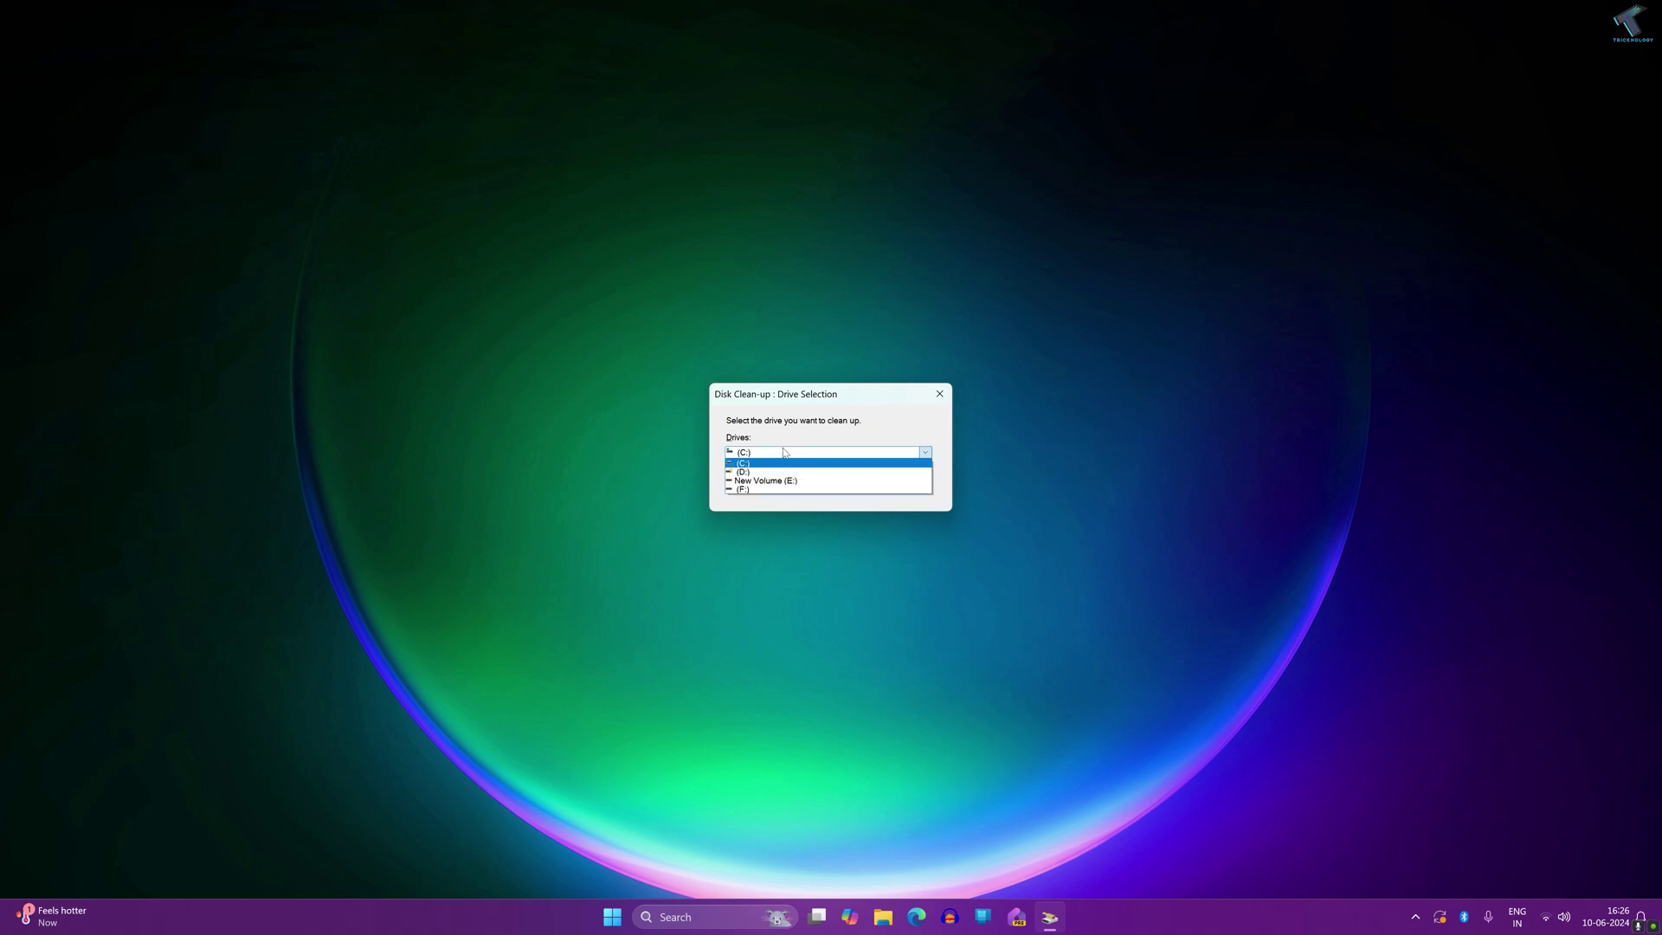
pyautogui.click(769, 464)
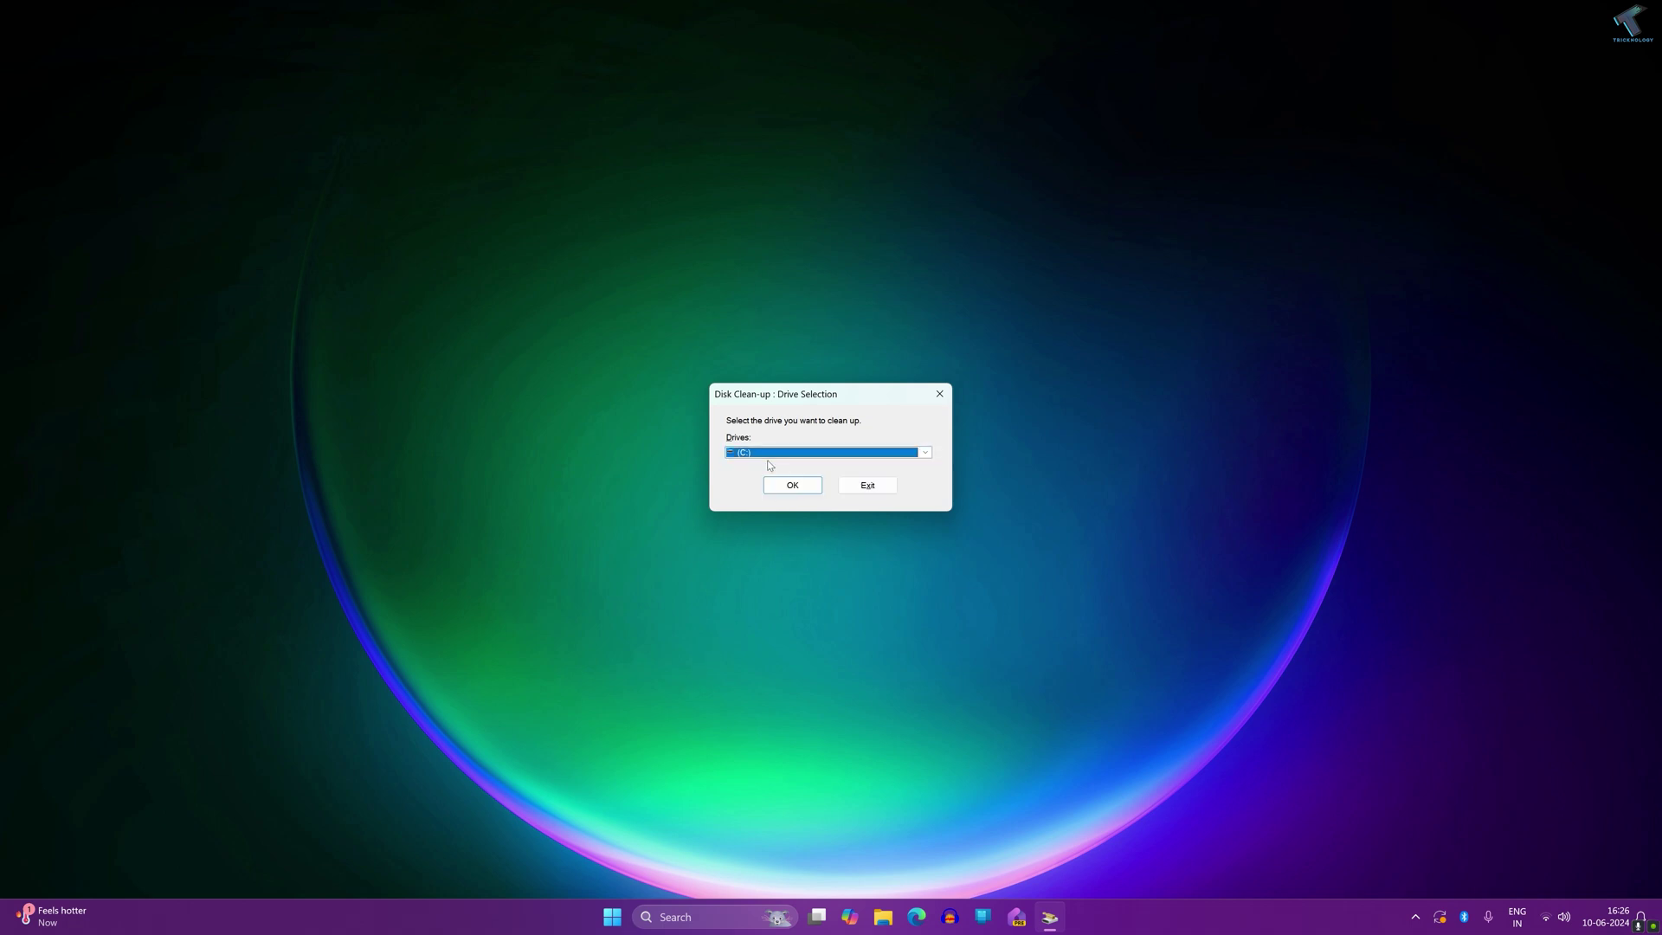
pyautogui.click(784, 490)
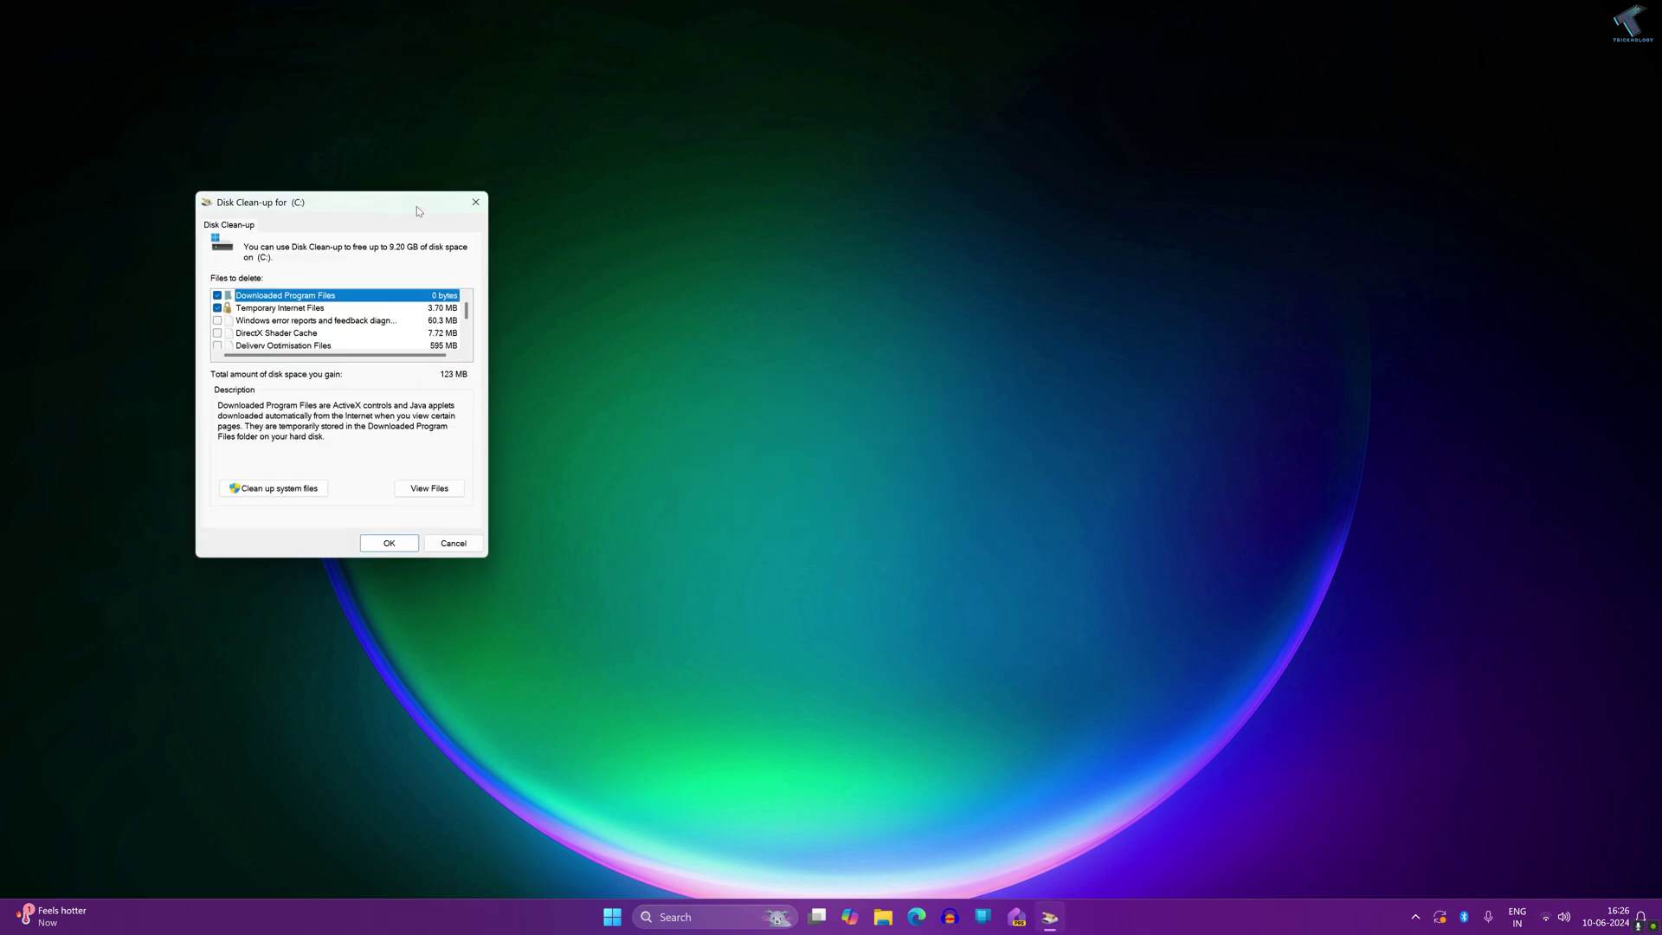
# Add DirectX Shader Cache and Recycle Bin to the files to delete on C: and permanently delete the selected files.
pyautogui.moveTo(417, 207); pyautogui.dragTo(917, 299)
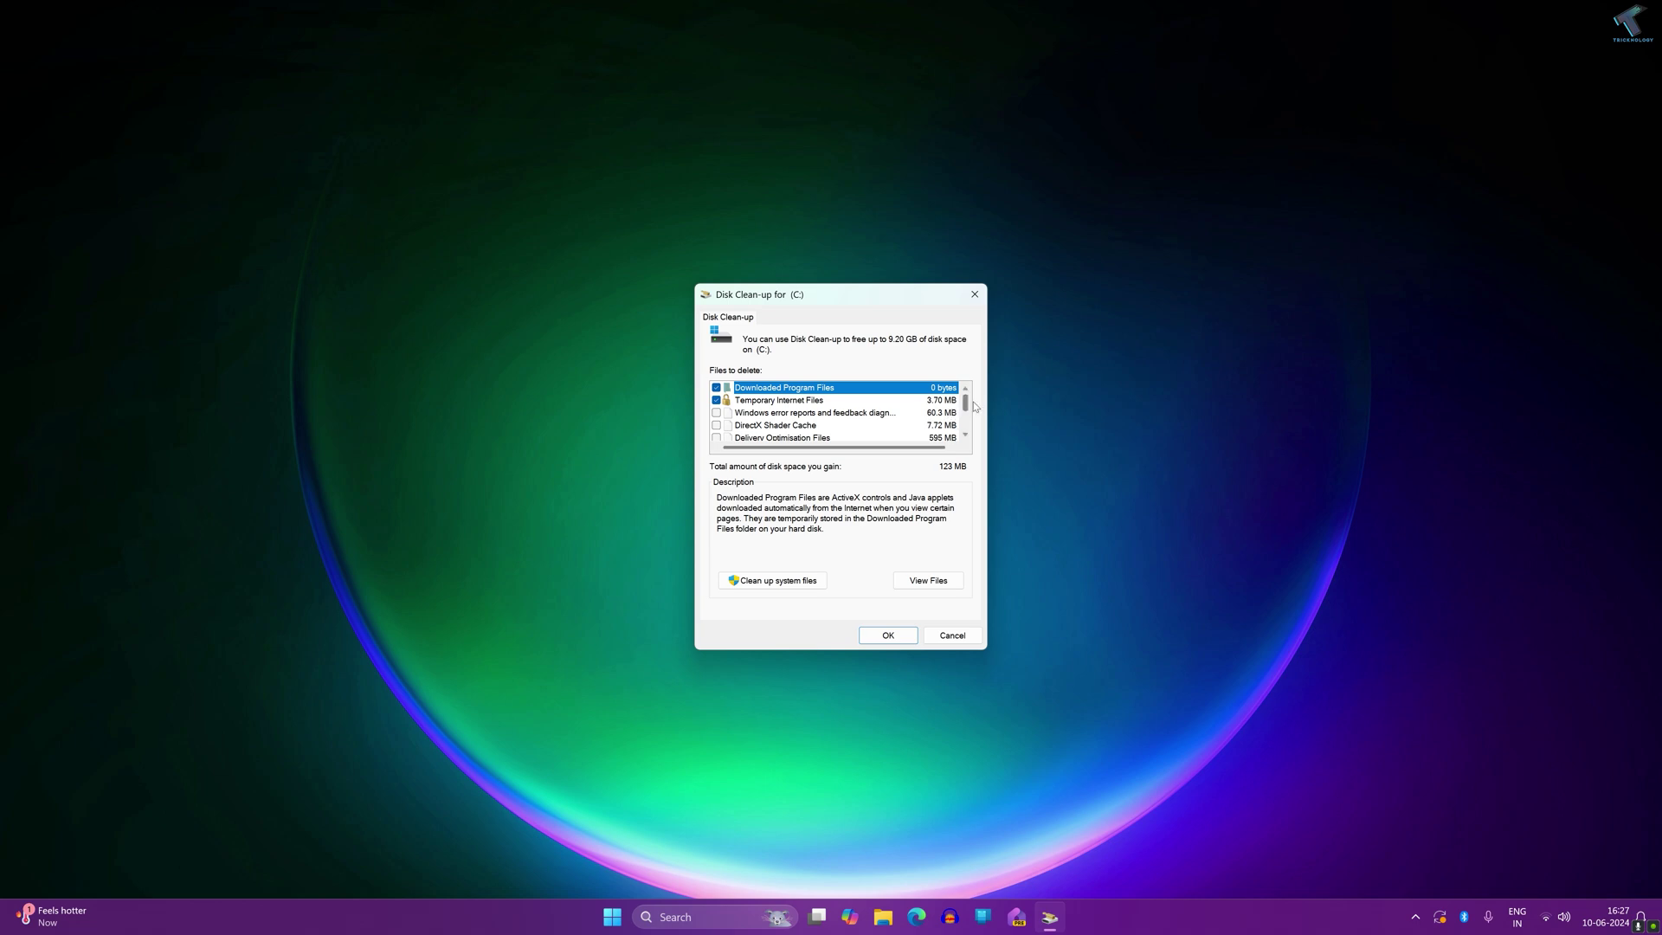
pyautogui.click(716, 426)
pyautogui.scroll(-2, 715, 428)
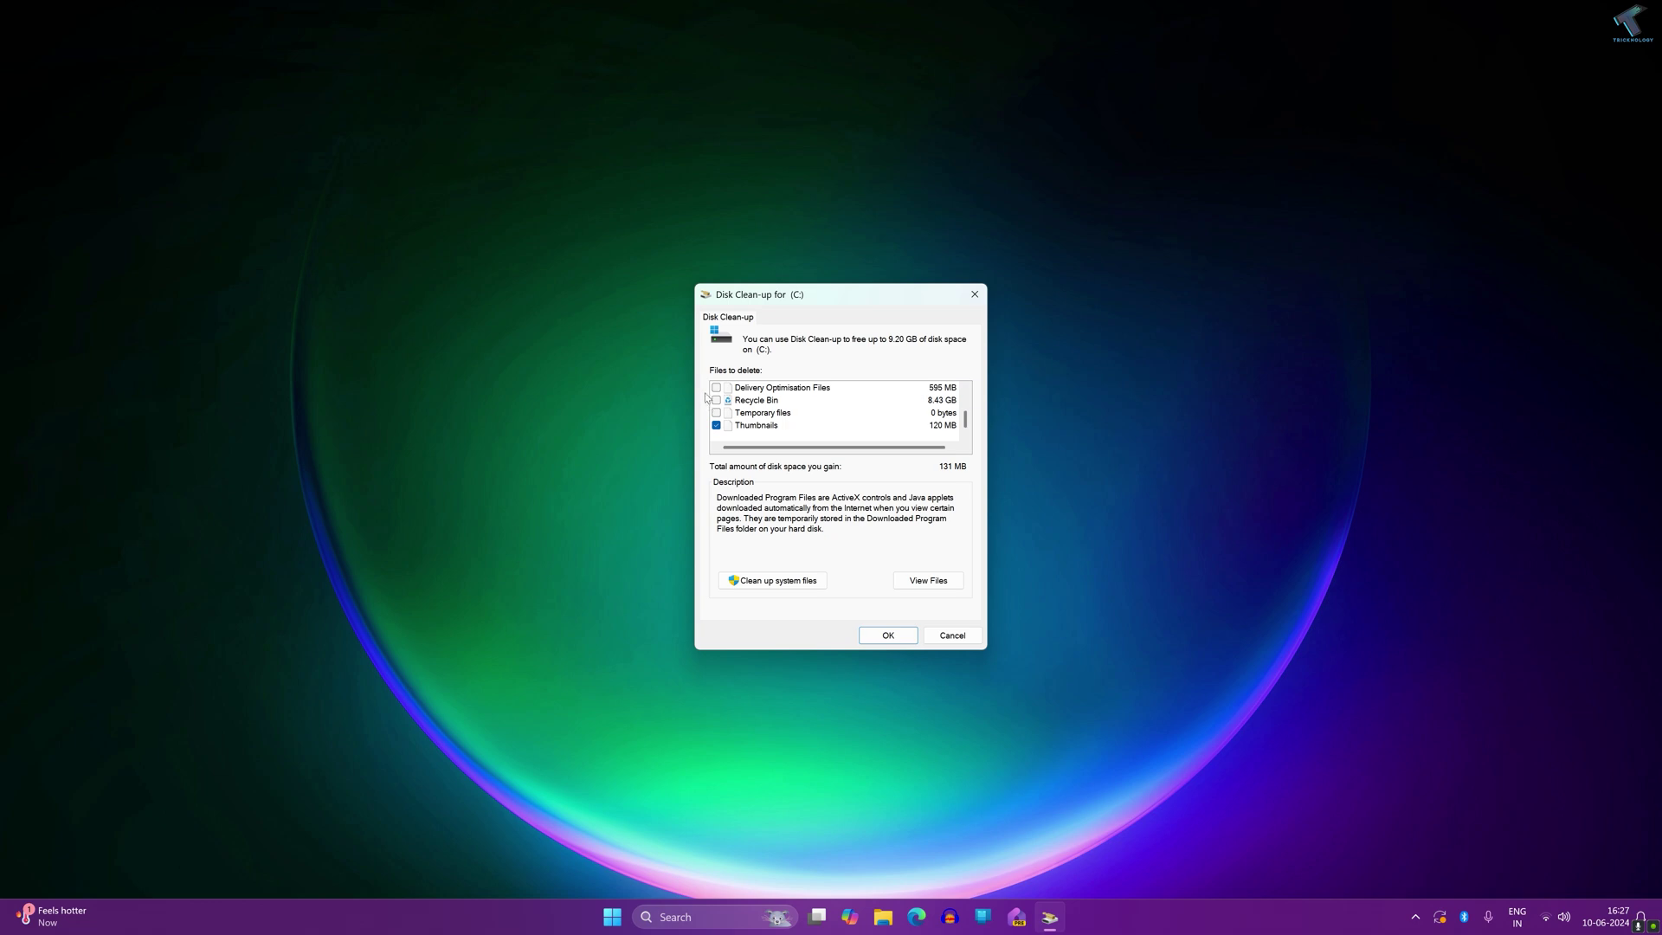
pyautogui.click(716, 399)
pyautogui.click(885, 636)
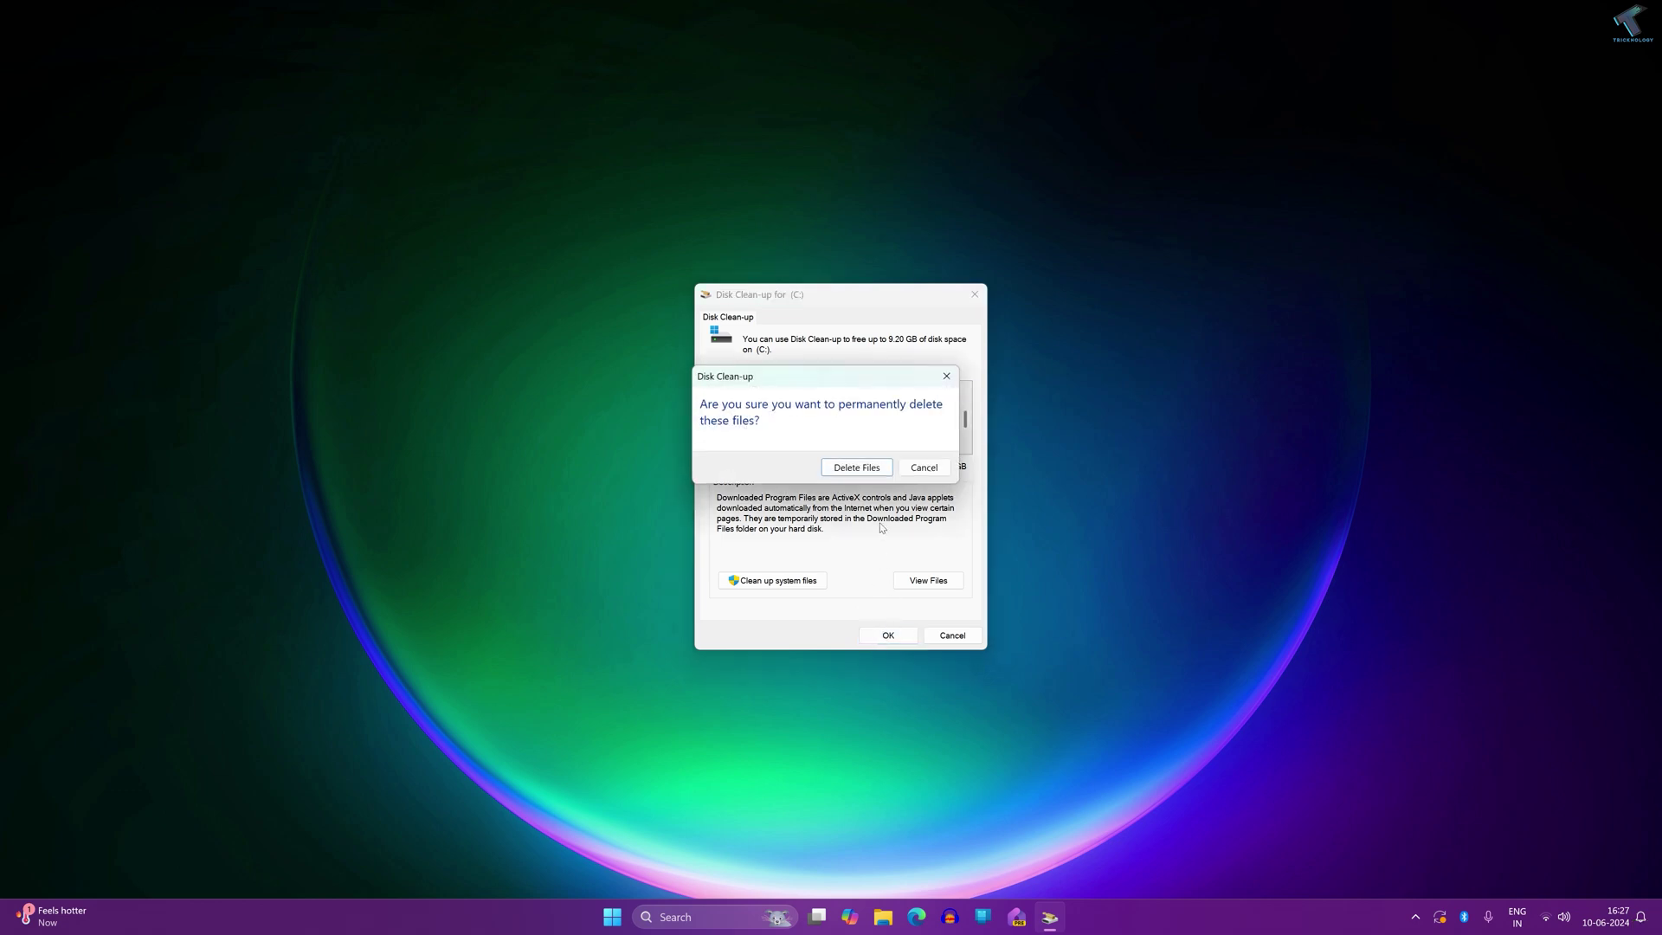
pyautogui.click(856, 467)
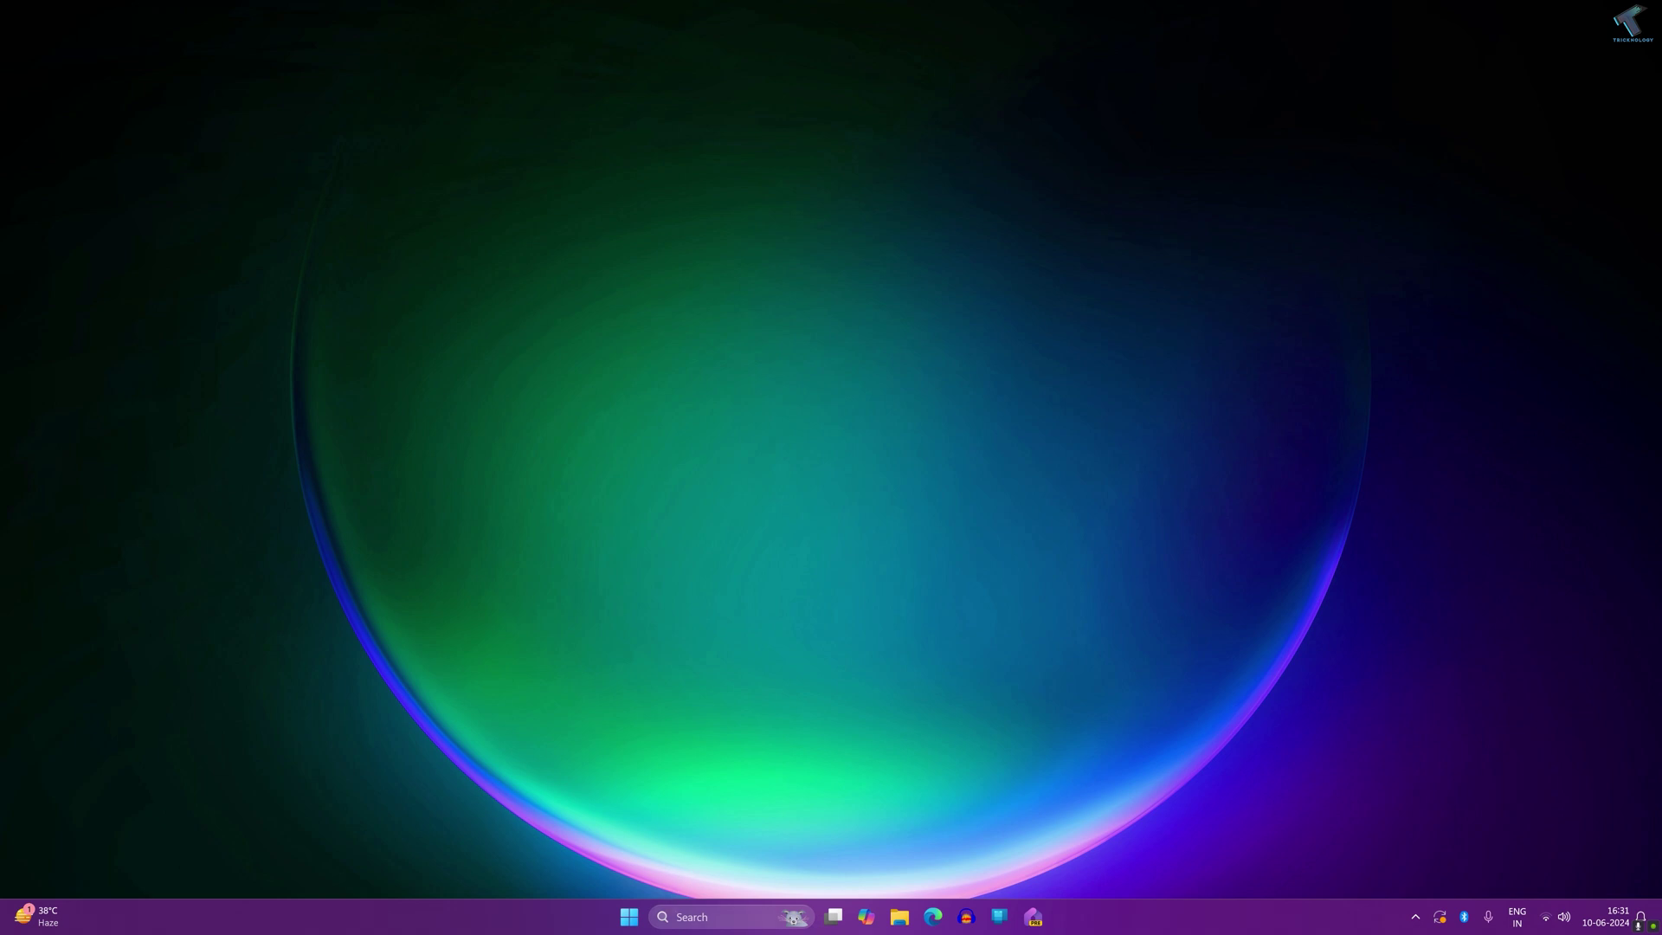
# Search Windows for defragment, open Defragment and Optimise Drives, and start optimising drive C:.
pyautogui.click(629, 917)
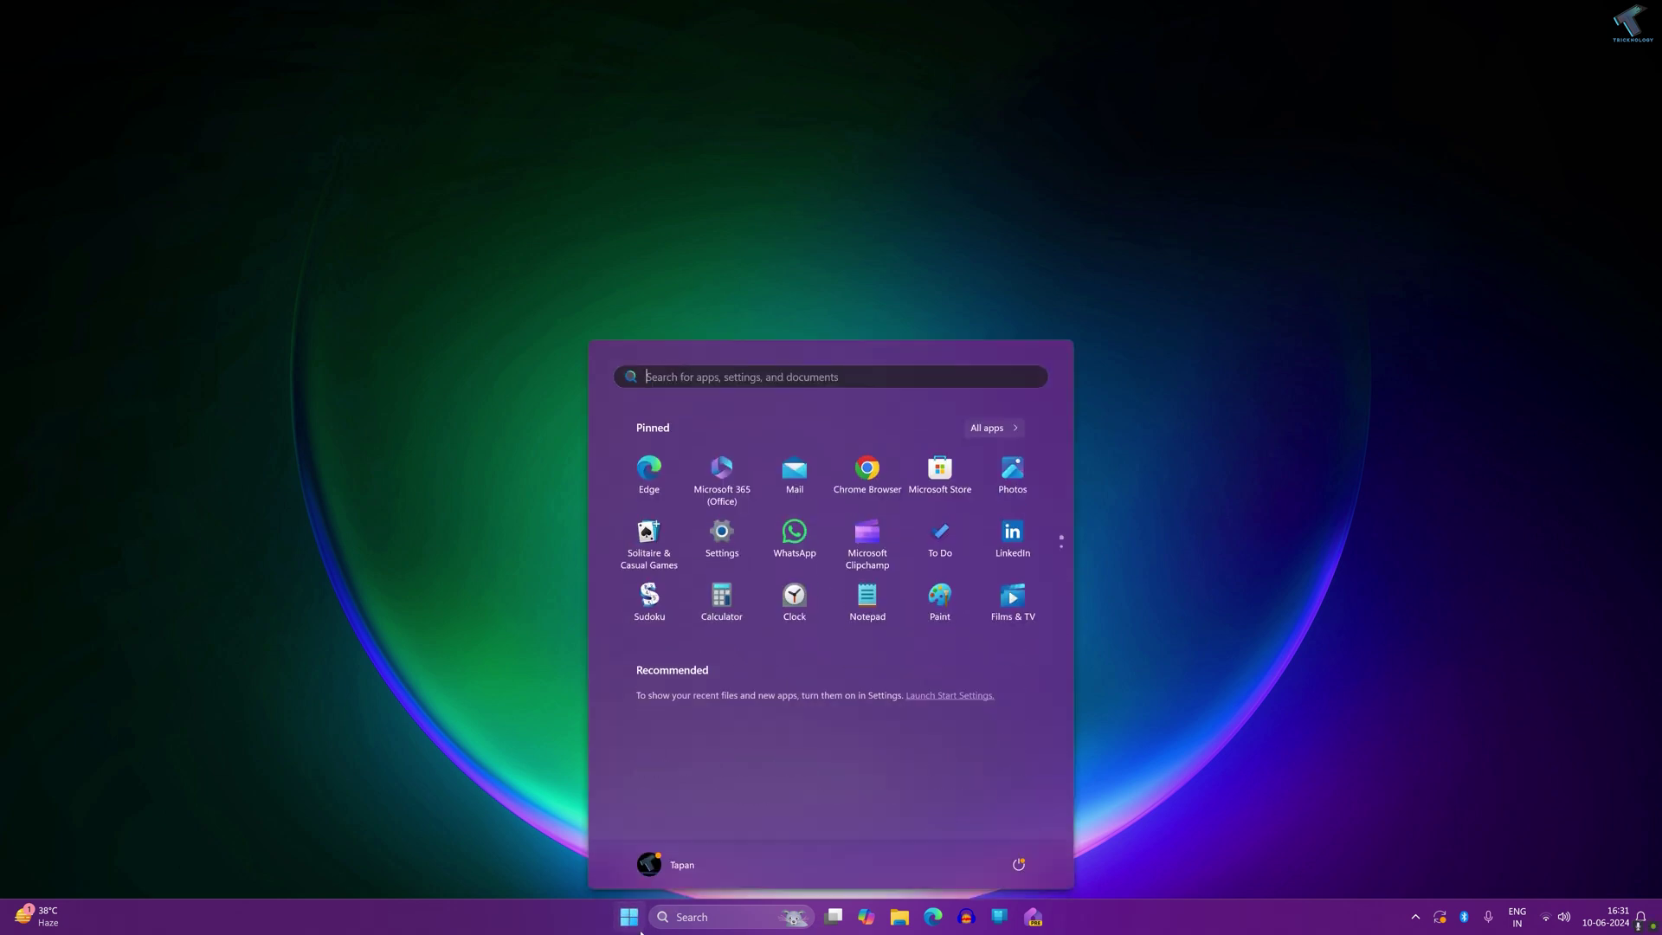
pyautogui.write('defra')
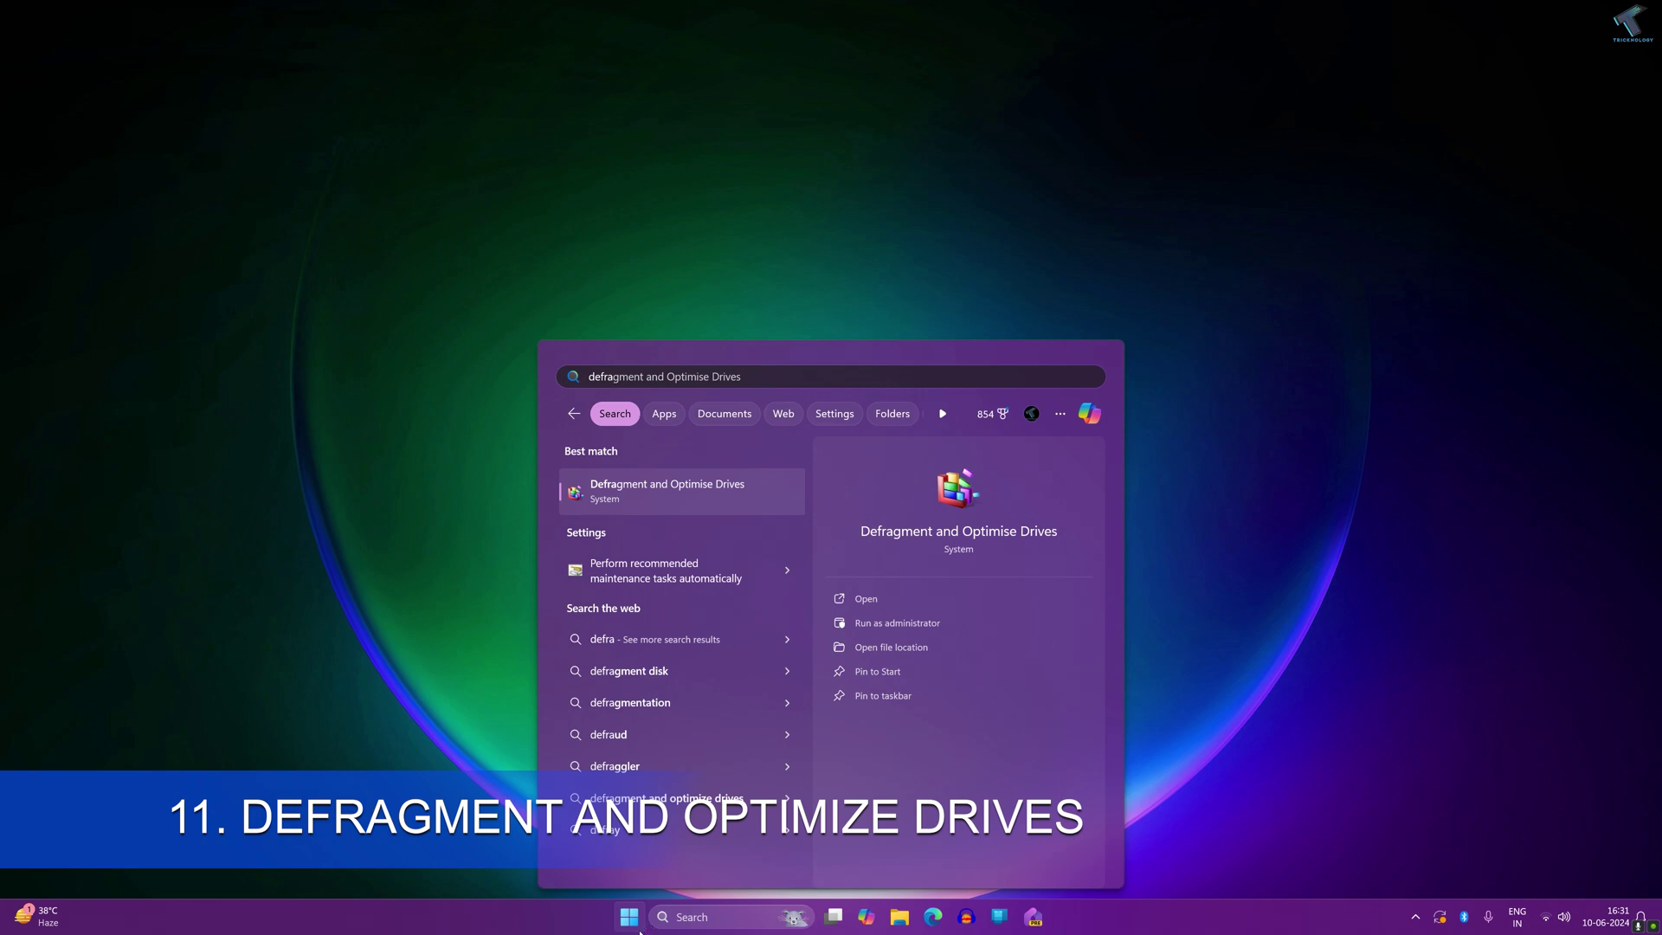
pyautogui.write('ment')
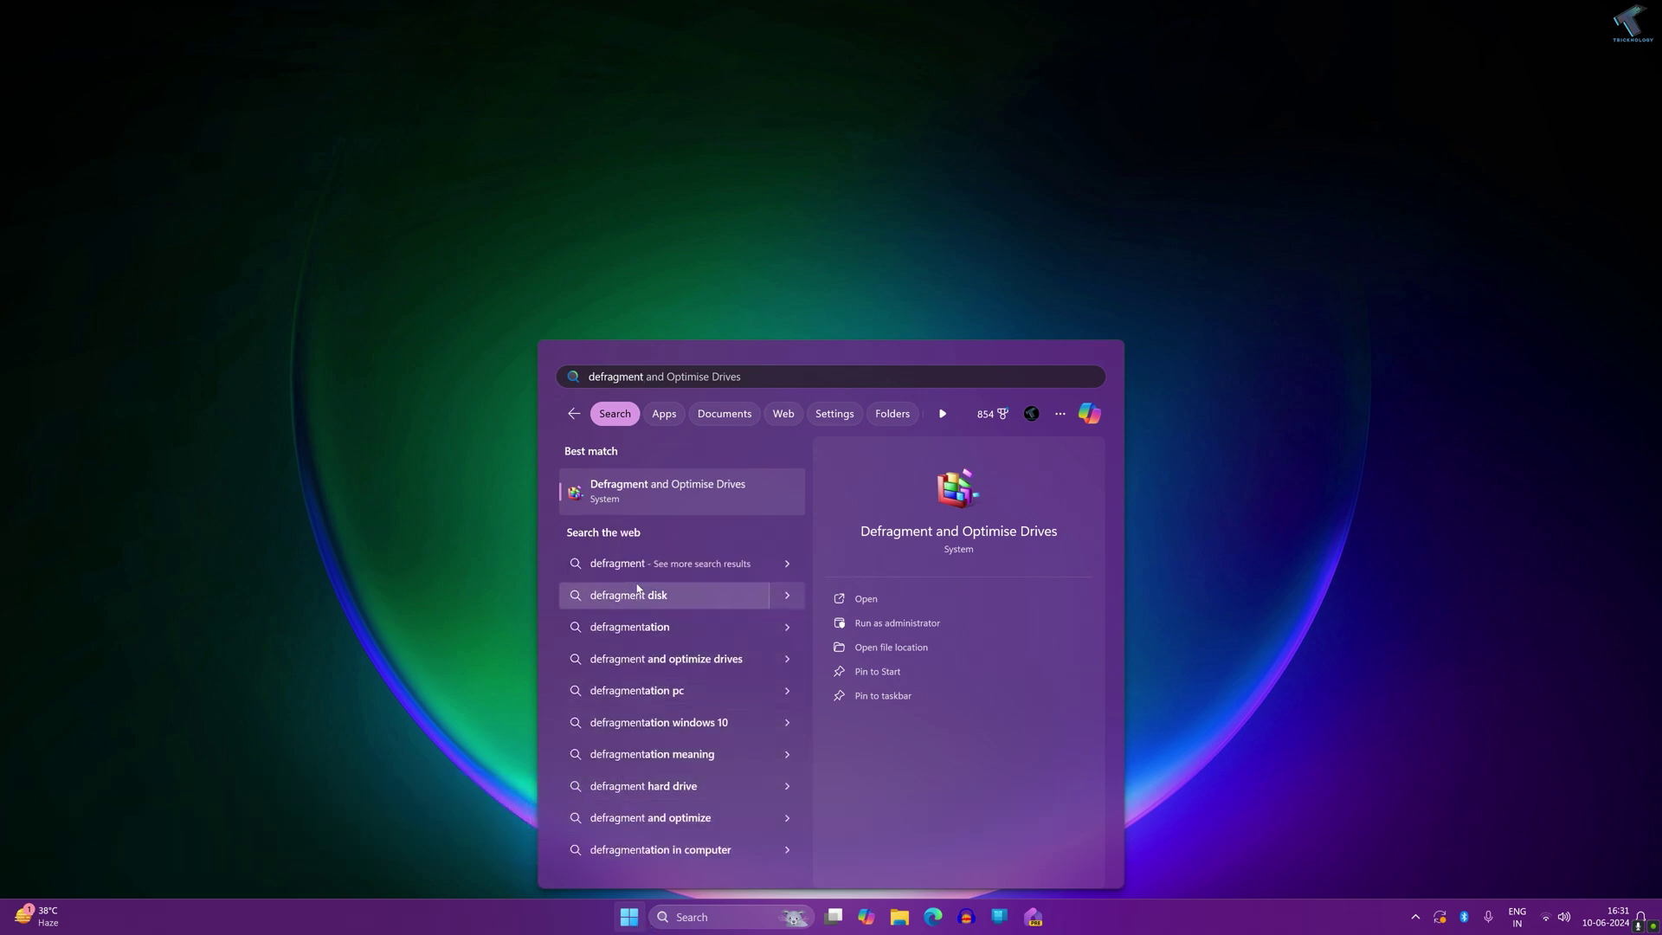
pyautogui.click(645, 491)
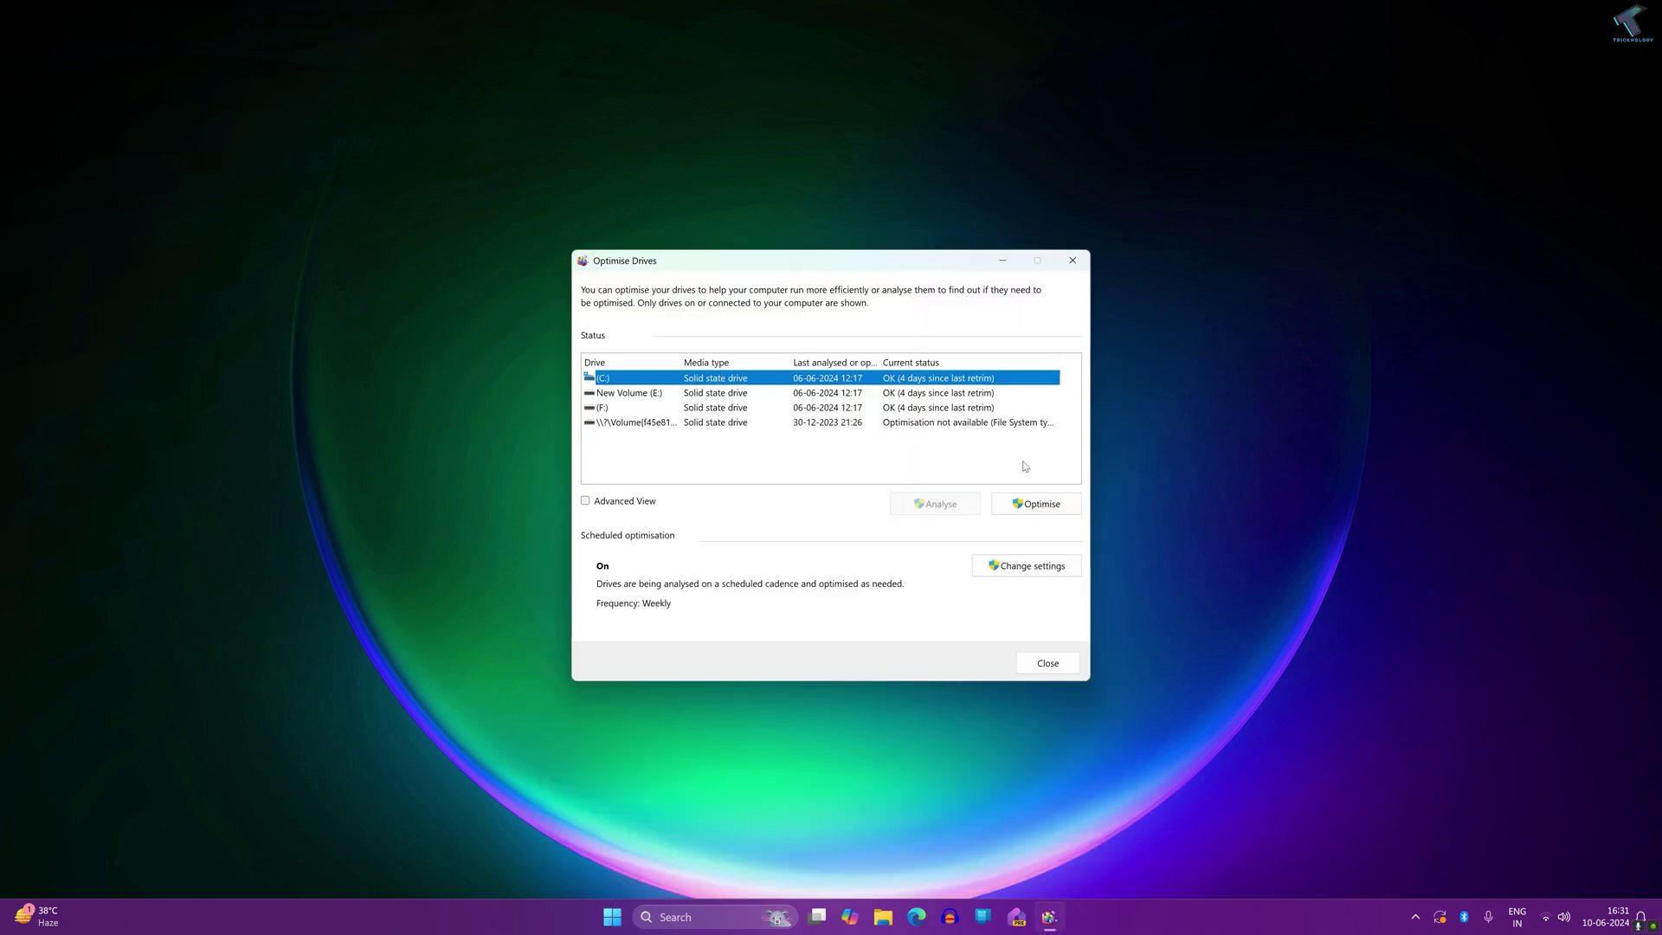
pyautogui.click(1043, 501)
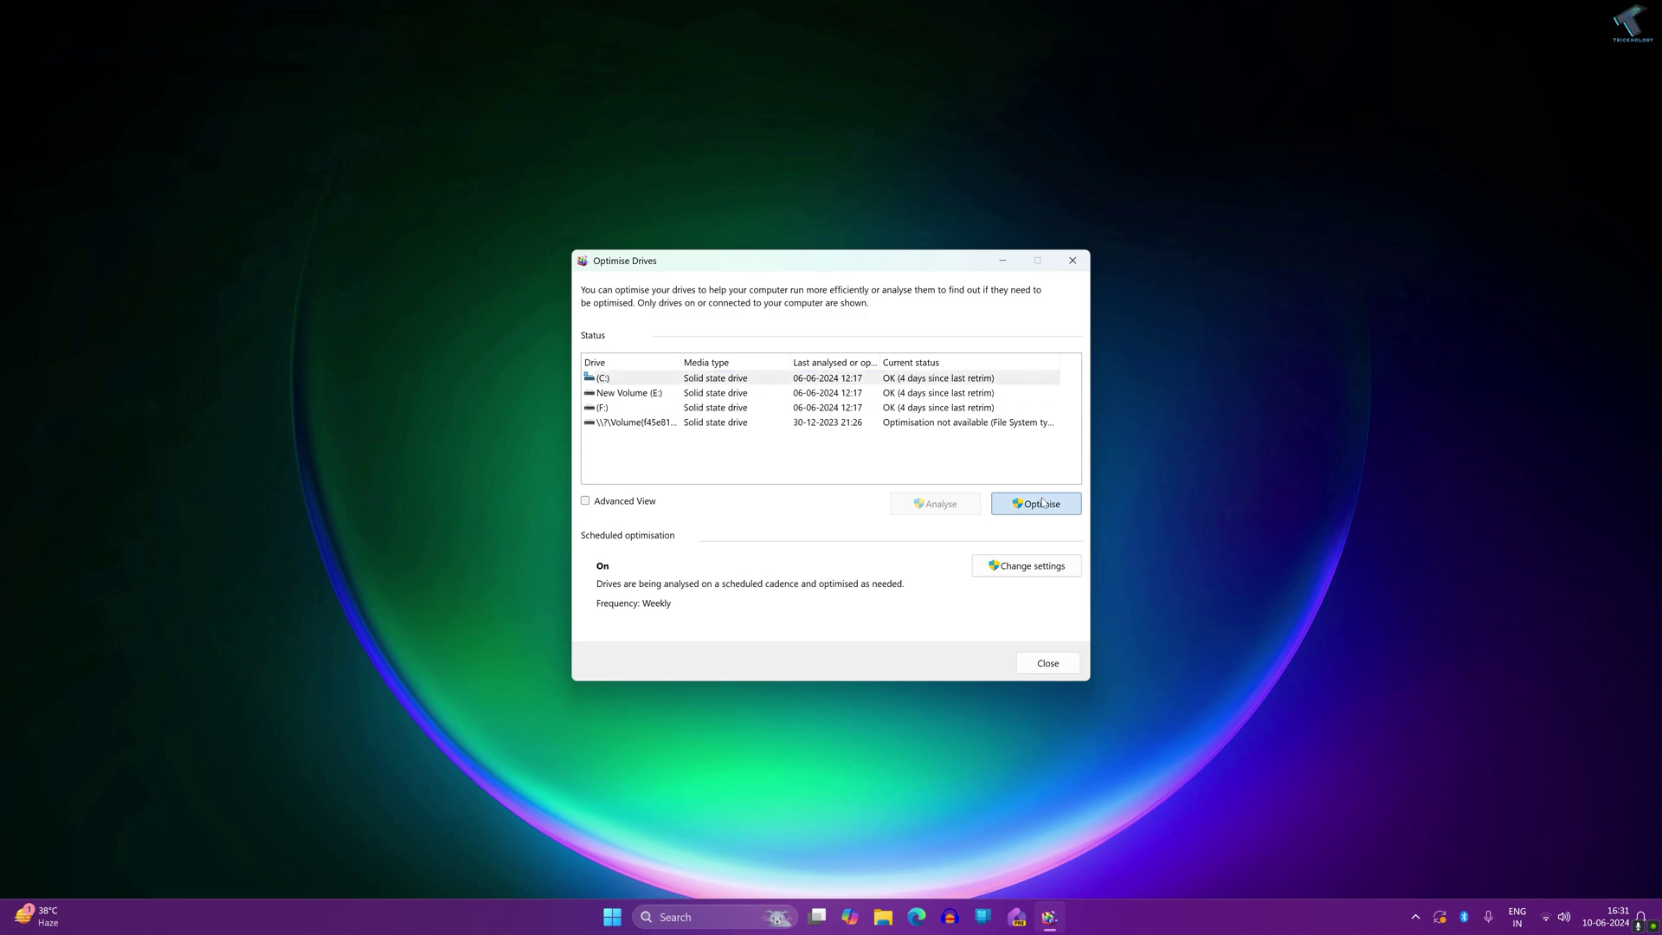